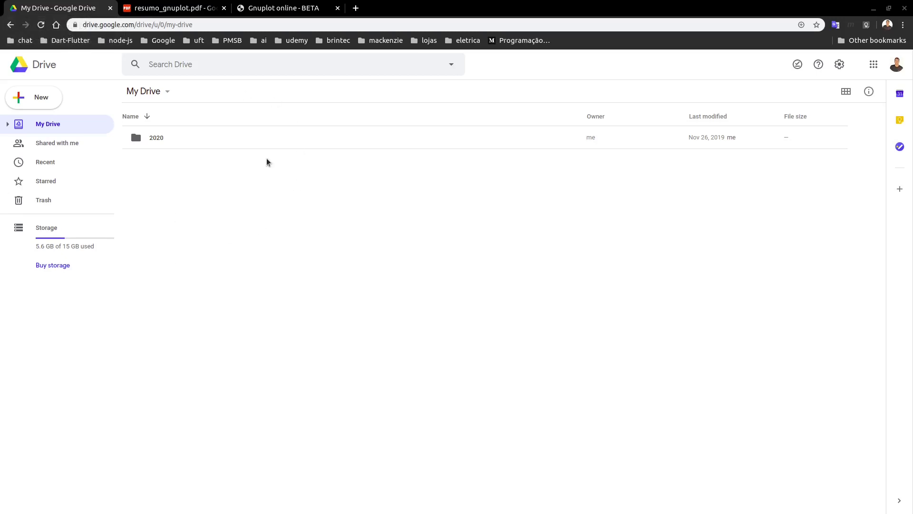
left_click(189, 11)
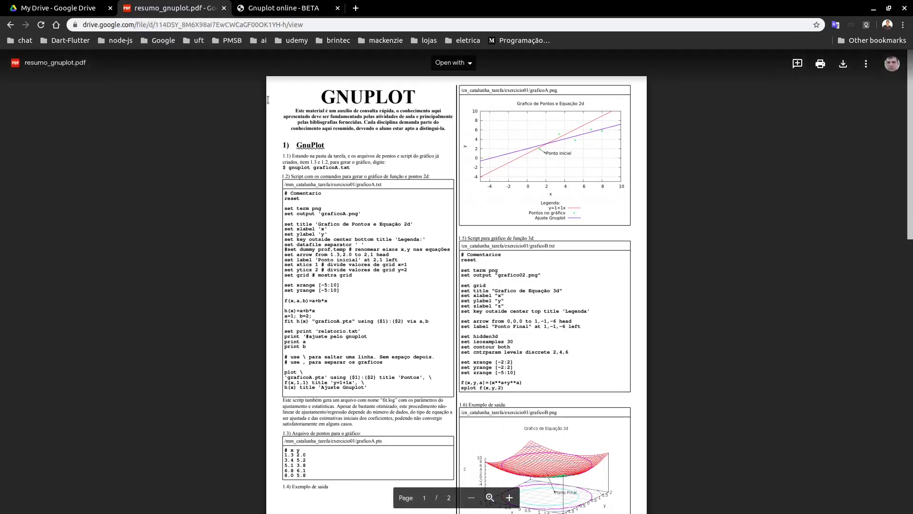
left_click(275, 11)
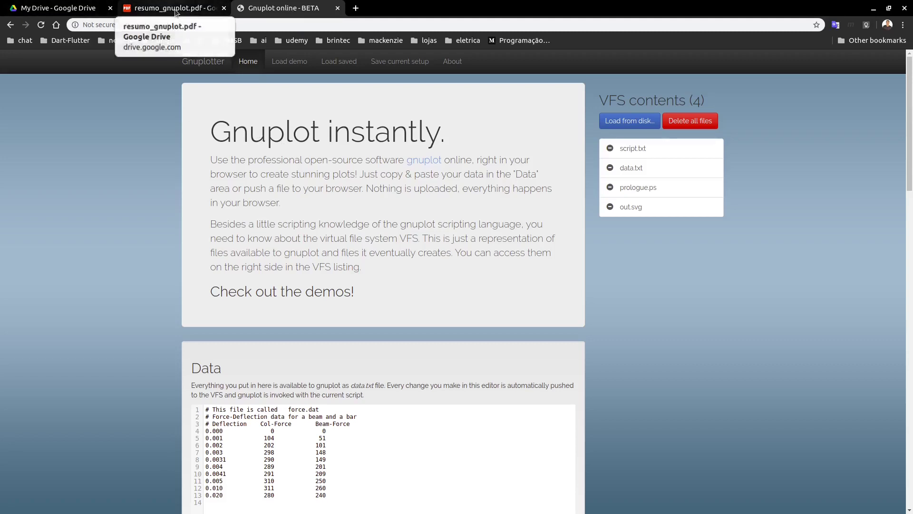
left_click(197, 7)
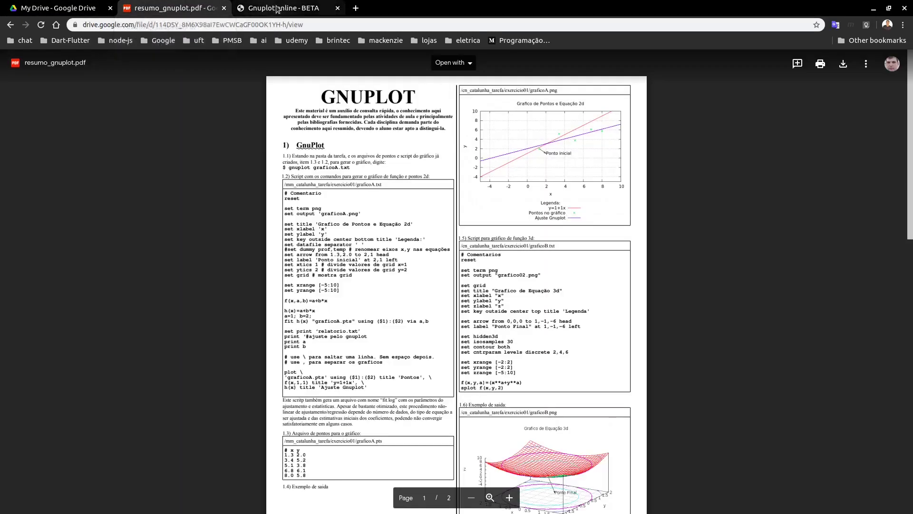
left_click(277, 10)
Create a folder named graficos in My Drive
left_click(76, 9)
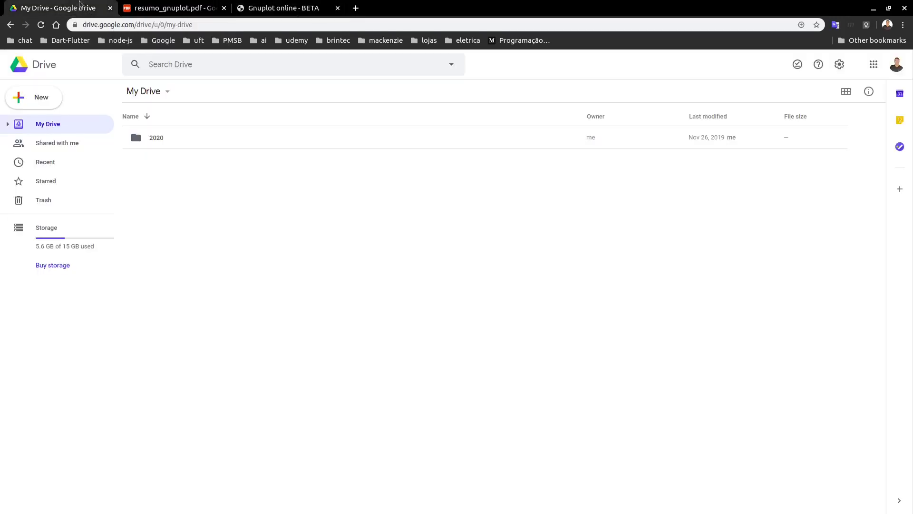
right_click(223, 217)
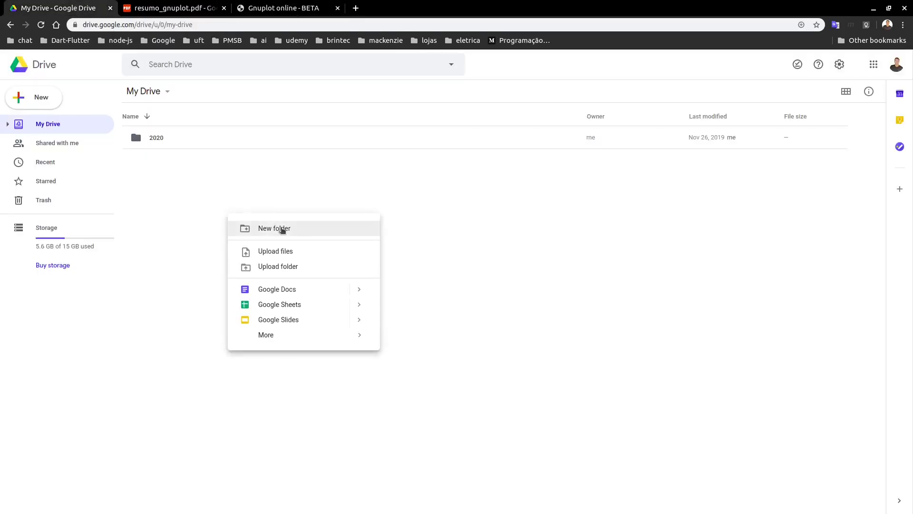
left_click(284, 228)
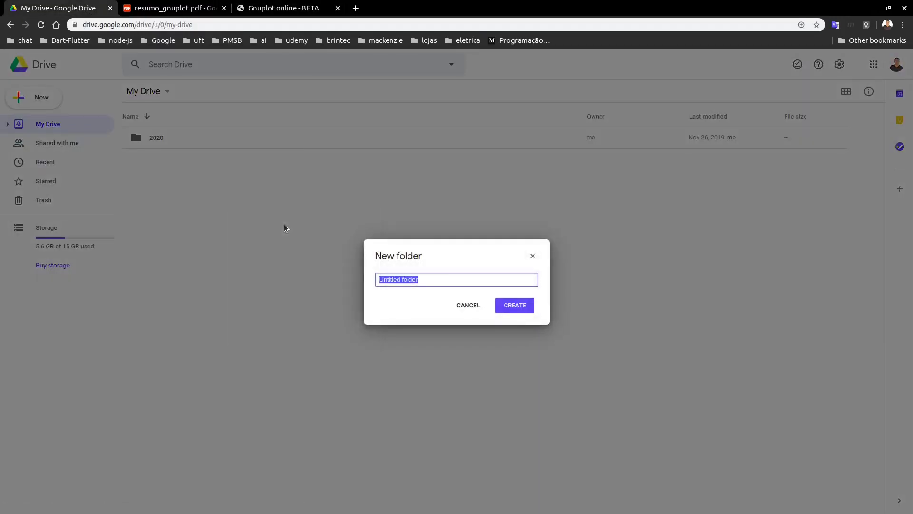
type("graficos")
key("Return")
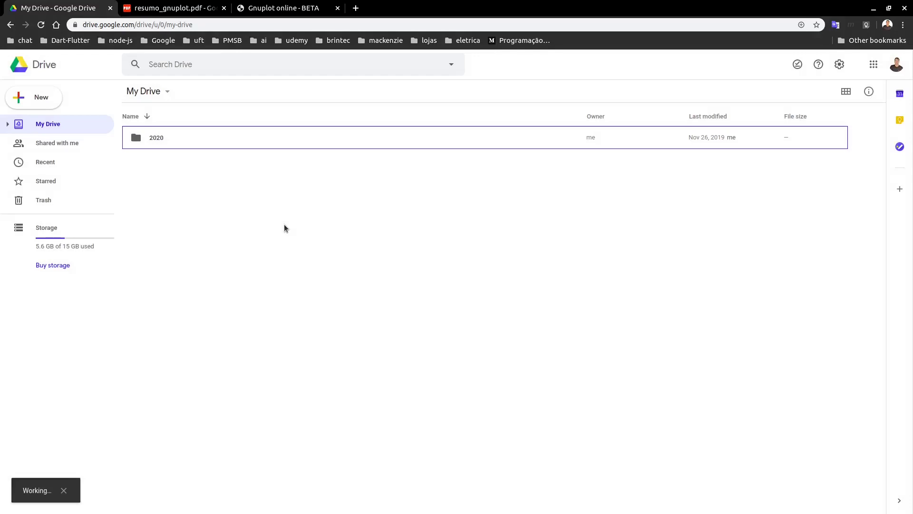
Open the graficos folder and create a subfolder named graficoEquacao in it
double_click(175, 138)
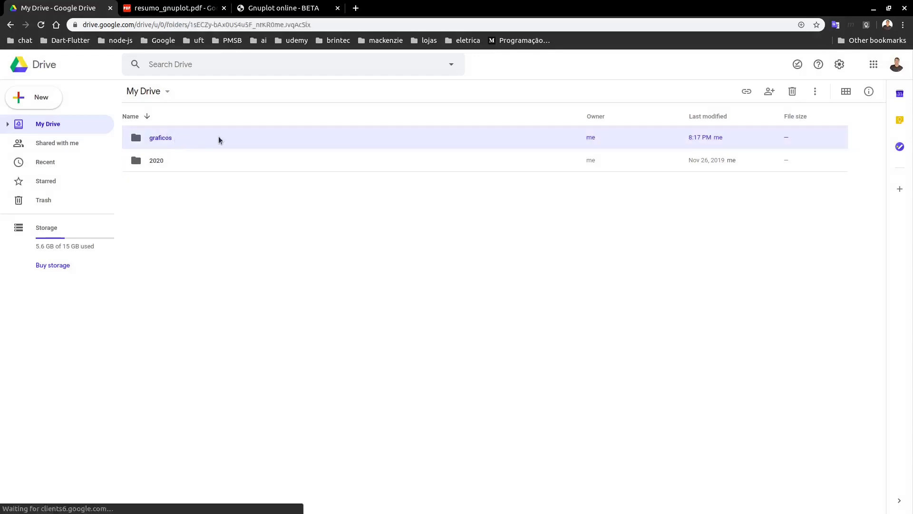
right_click(245, 224)
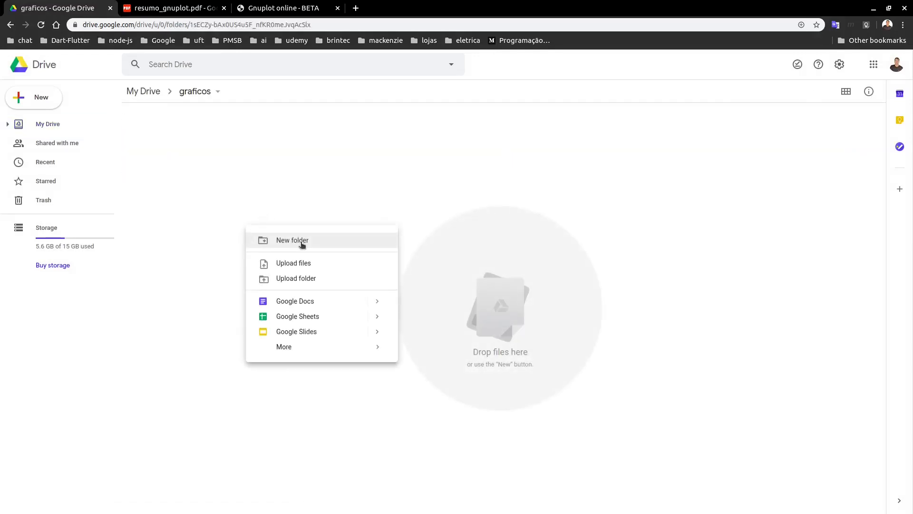
left_click(301, 241)
type("f=gra")
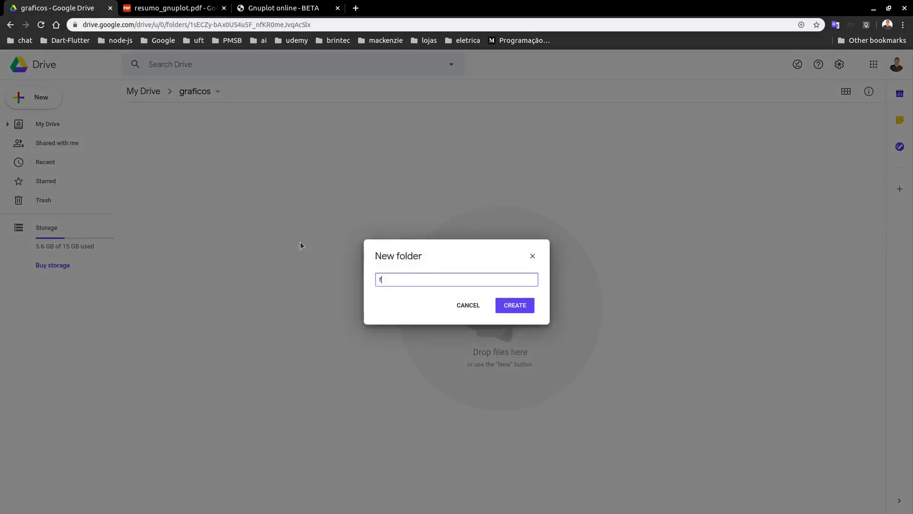
key("BackSpace")
key("BackSpace")
key("BackSpace")
key("BackSpace")
key("BackSpace")
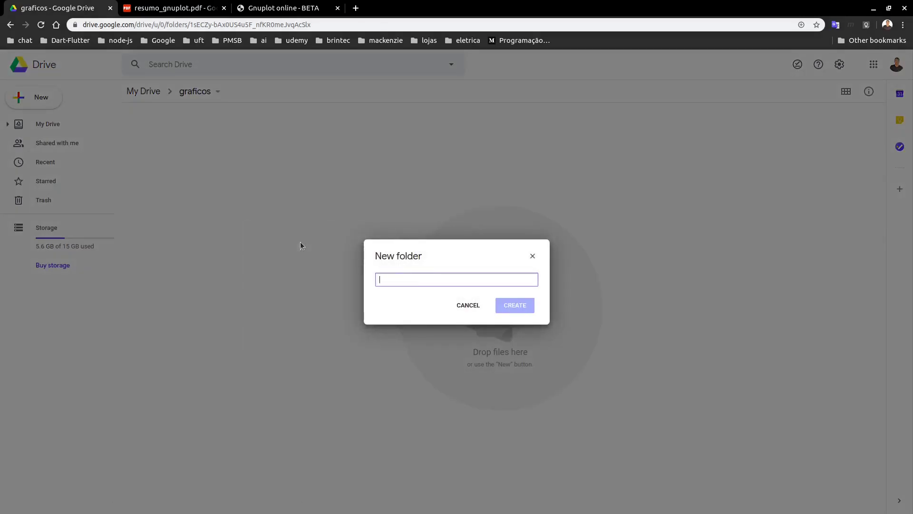
type("grafico")
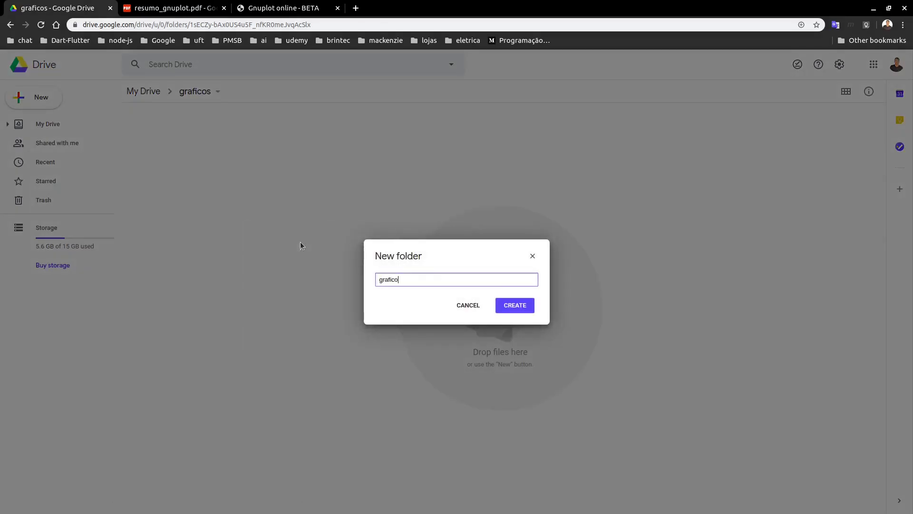
type("Equacao")
key("Return")
Create a second subfolder named graficoPontos inside the graficos folder
right_click(255, 220)
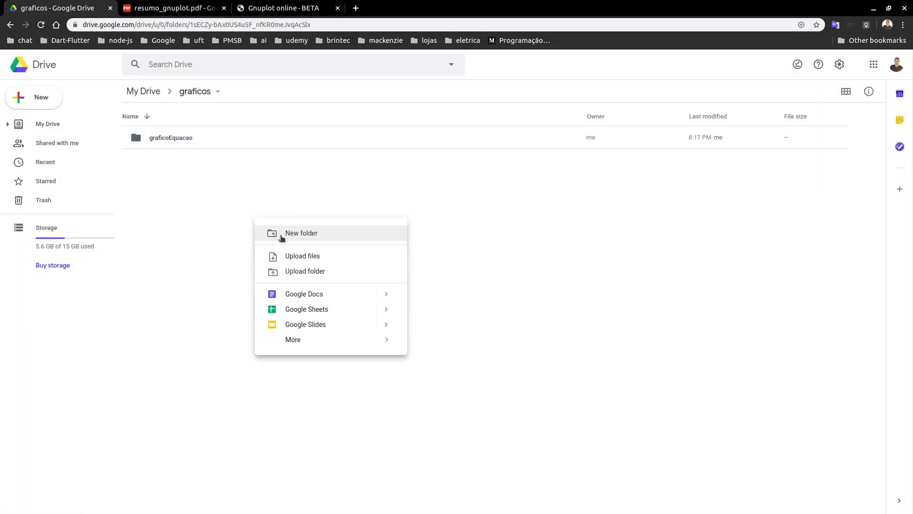
left_click(280, 235)
type("grafico")
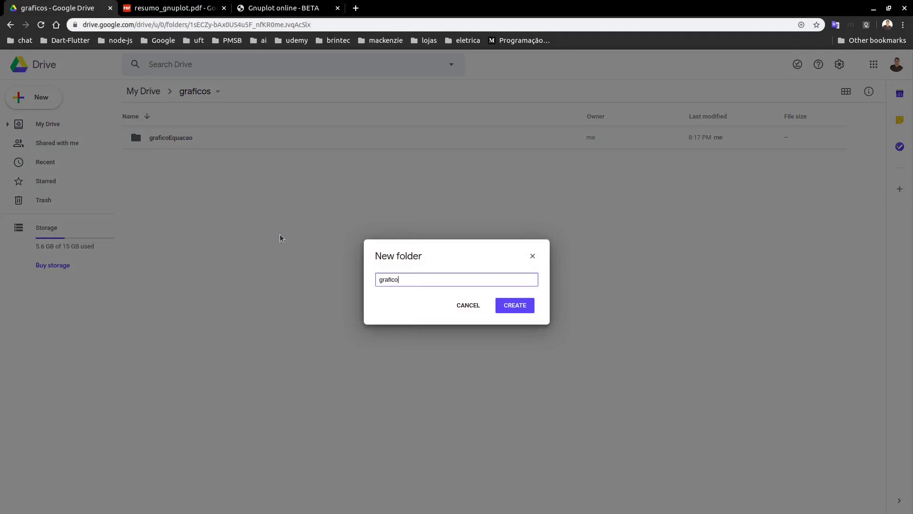
type("Pontos")
key("Return")
Create a subfolder named graficoAjuste inside the graficos folder
right_click(280, 238)
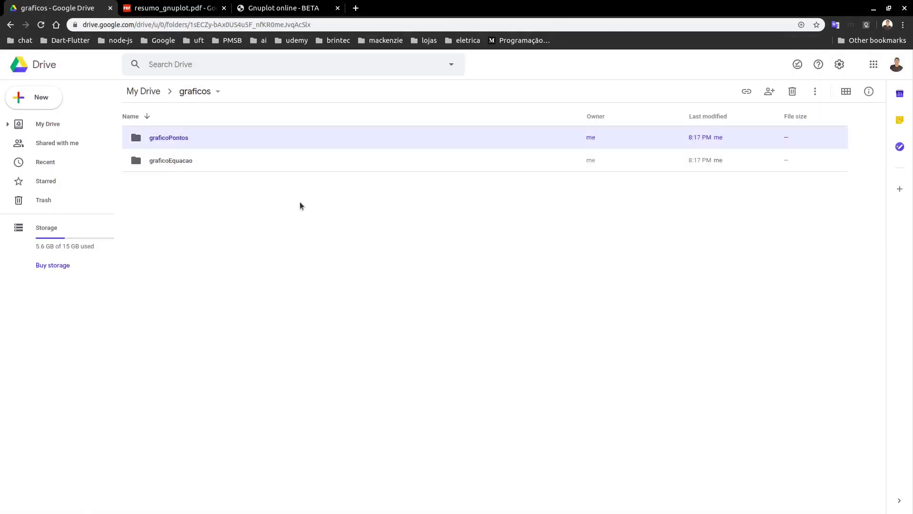
right_click(204, 220)
left_click(263, 238)
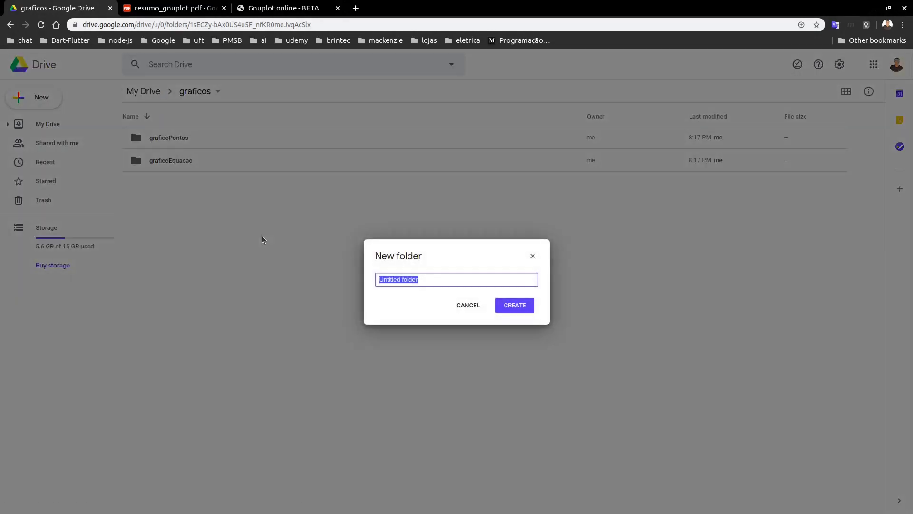
type("graficoAjuste")
key("Return")
Create a subfolder named grafico3D inside the graficos folder
right_click(261, 236)
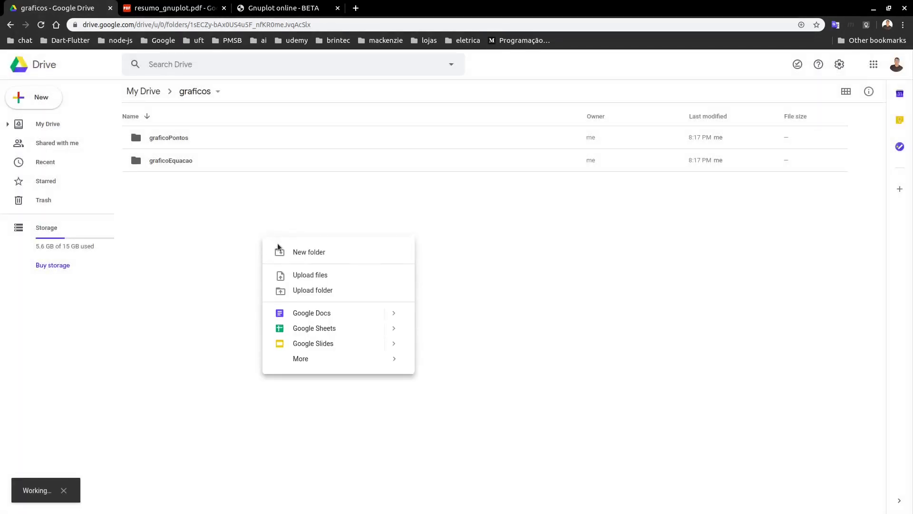
right_click(300, 255)
left_click(338, 268)
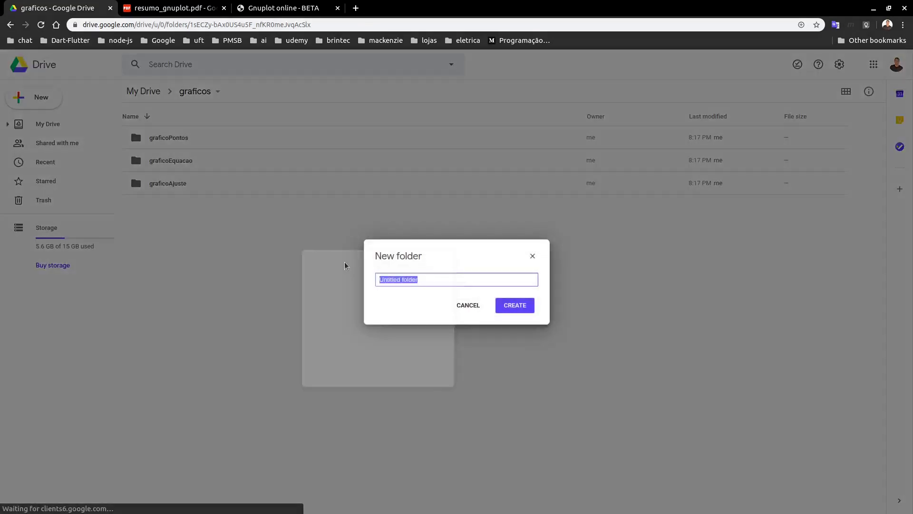
type("g")
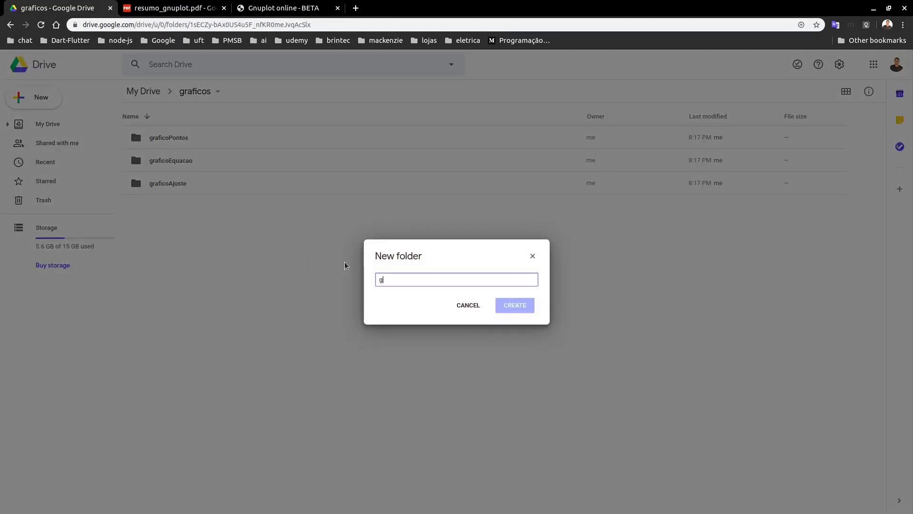
type("rafico3D")
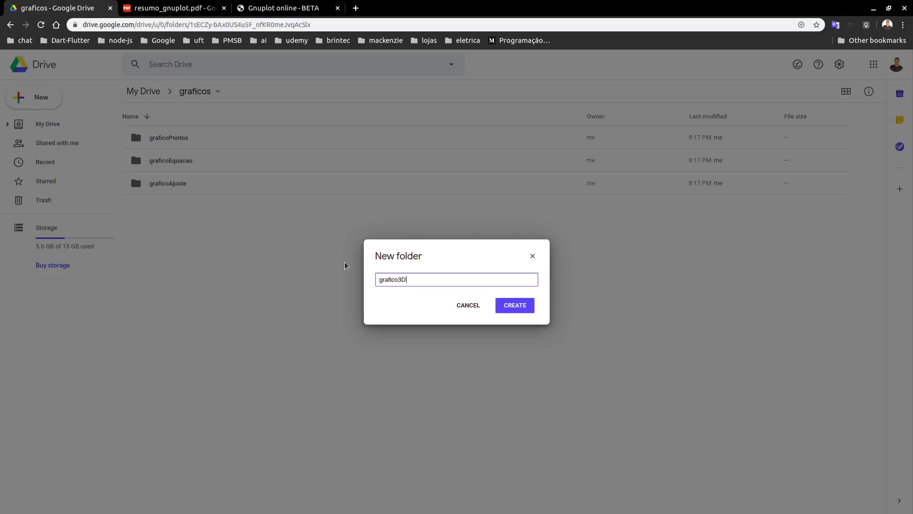
key("Return")
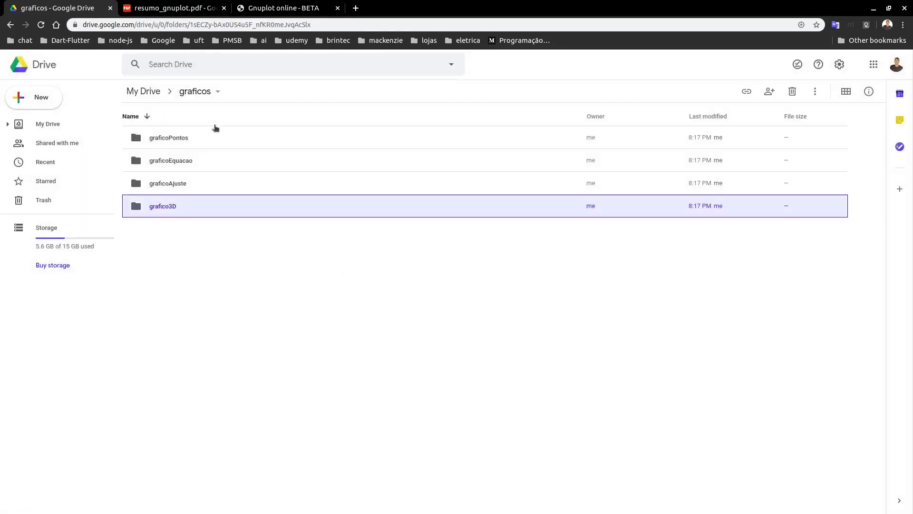
Create a Google Docs document in the graficoPontos folder and name it relatorio
double_click(208, 138)
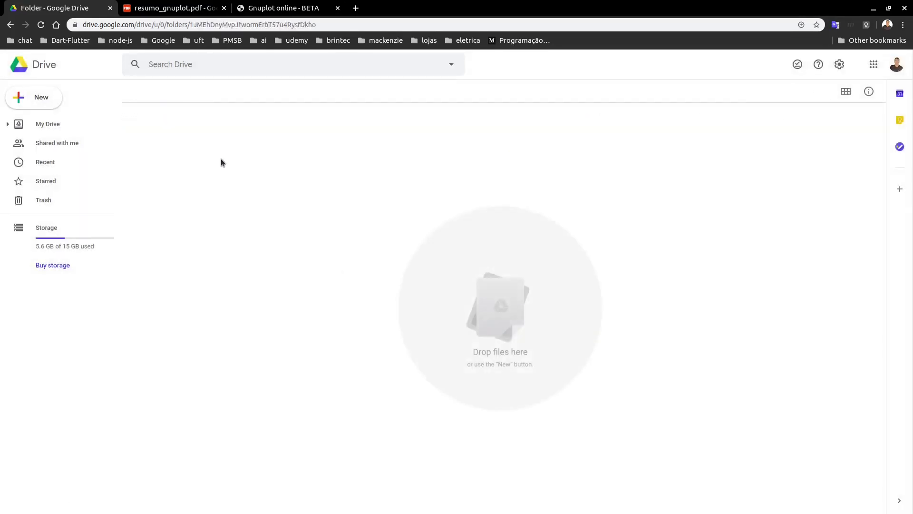
right_click(276, 184)
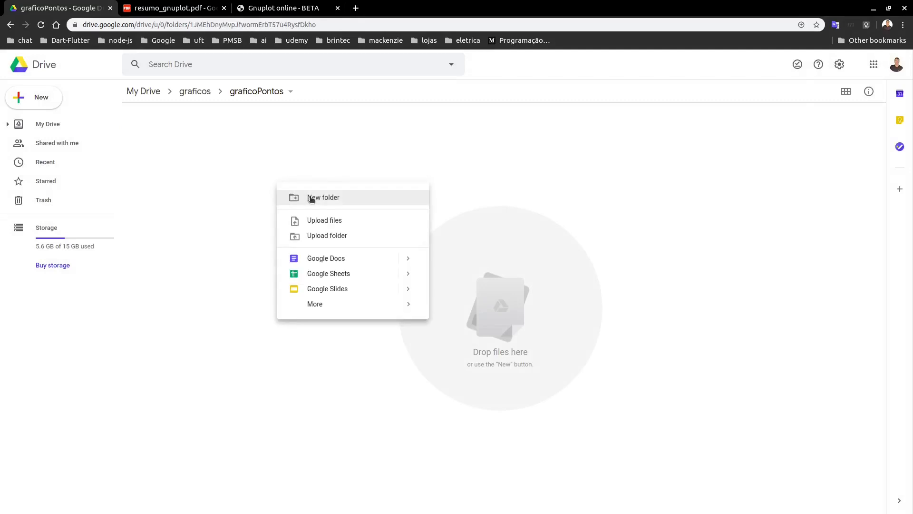
left_click(331, 258)
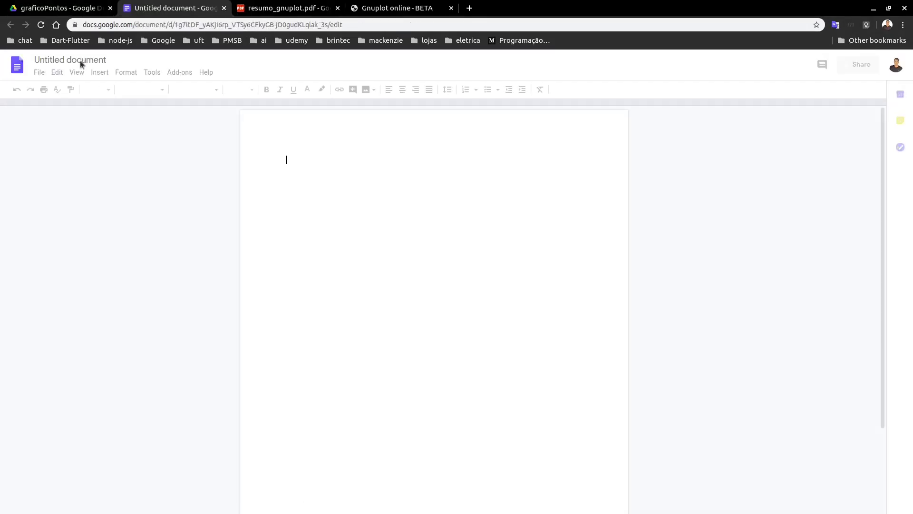
left_click(79, 61)
type("re")
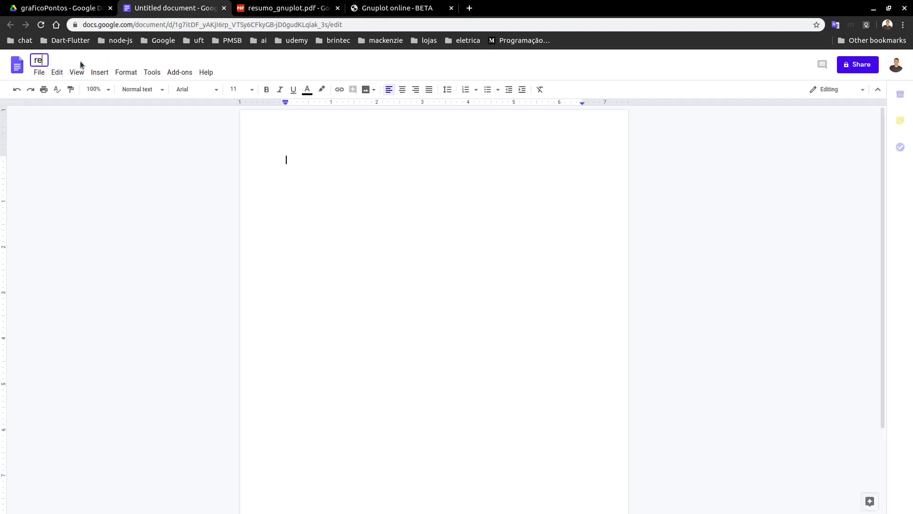
type("laoi")
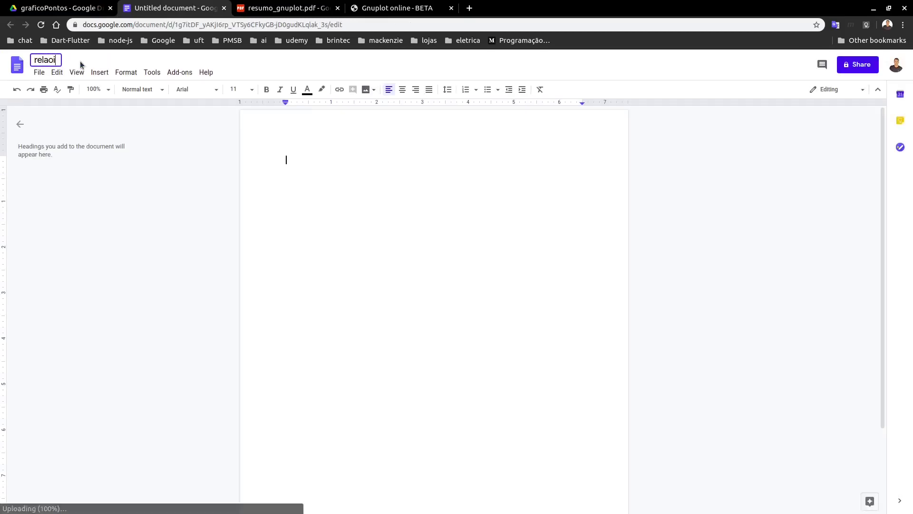
key("BackSpace")
key("BackSpace")
type("toro")
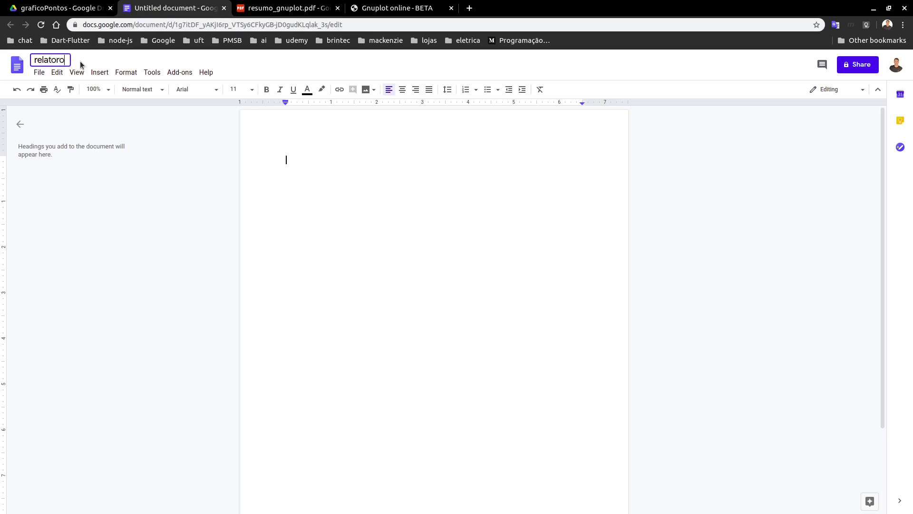
key("BackSpace")
type("io")
left_click(348, 196)
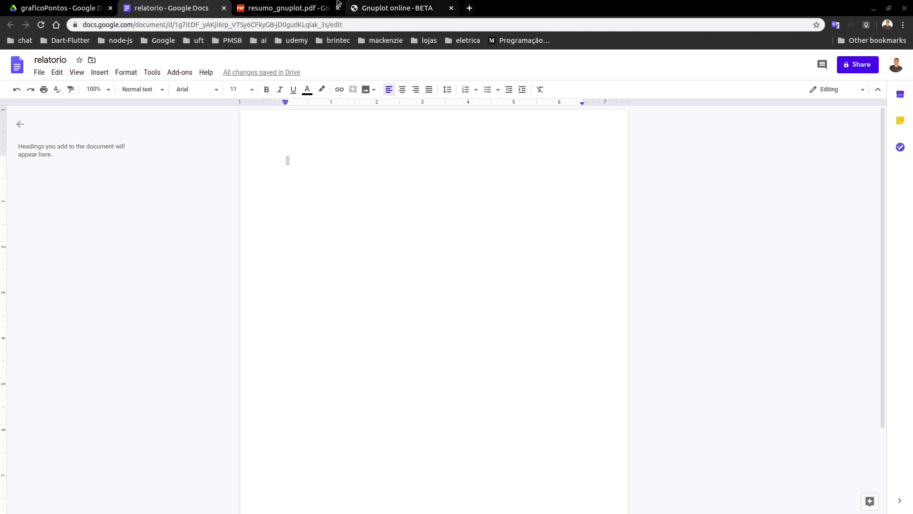
Examine the script for the 2D function and points graph in resumo_gnuplot.pdf and compare it with the Gnuplot online page
left_click(285, 8)
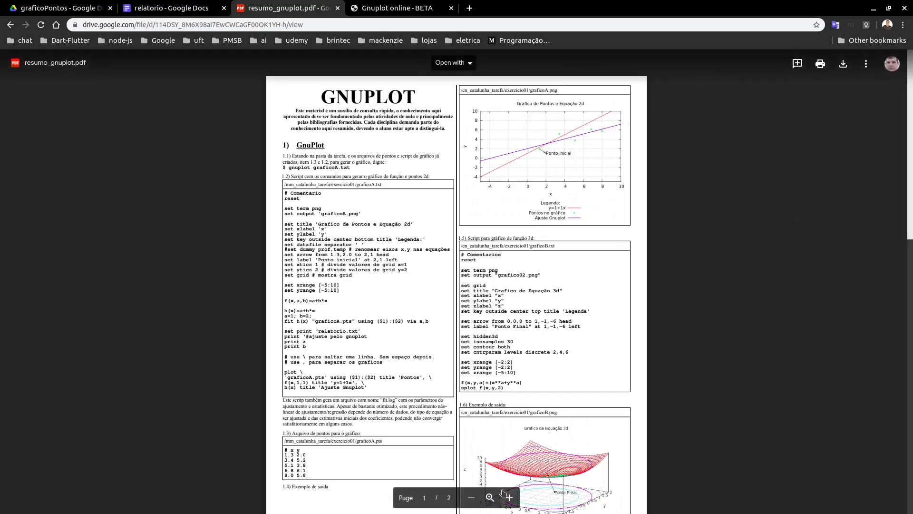
left_click(490, 498)
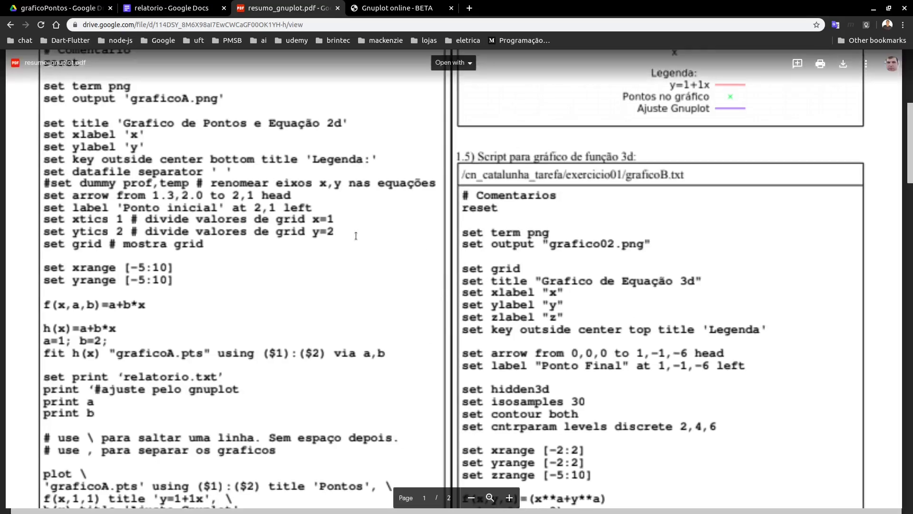
scroll(352, 239, "up", 2)
scroll(352, 239, "up", 1)
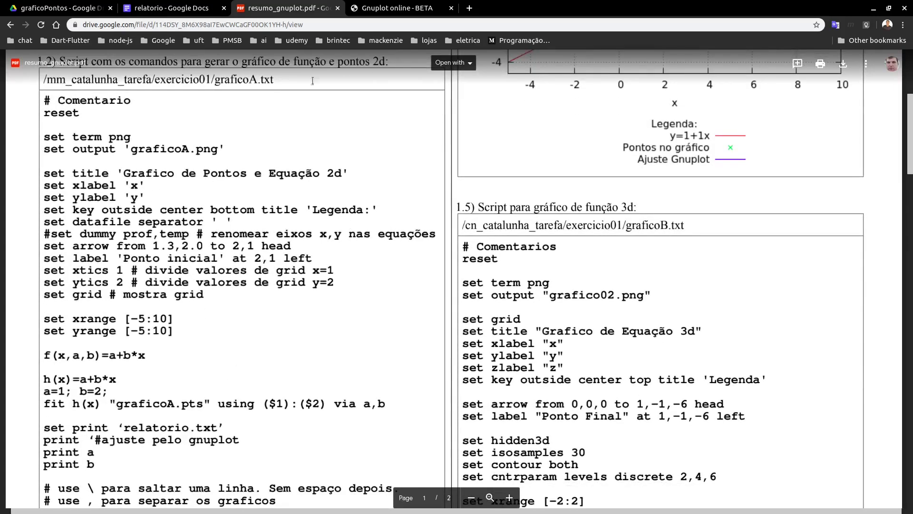
left_click(370, 10)
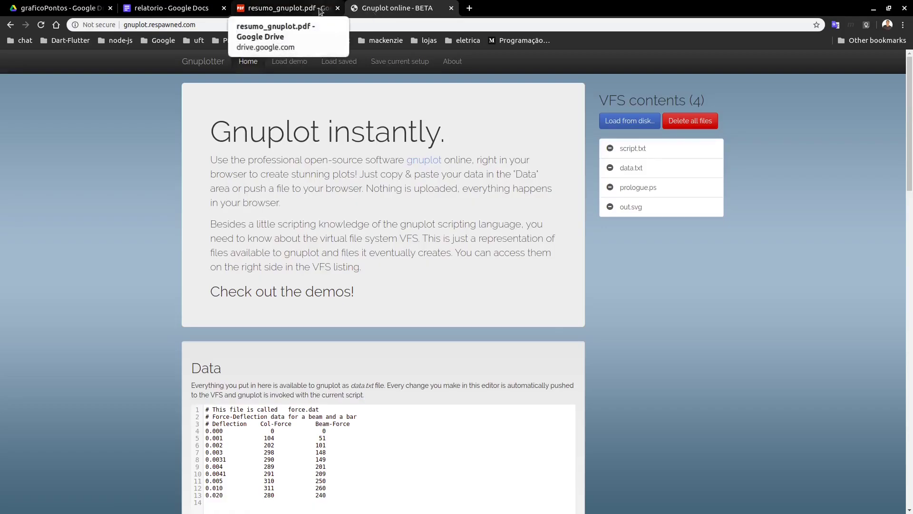
left_click(320, 12)
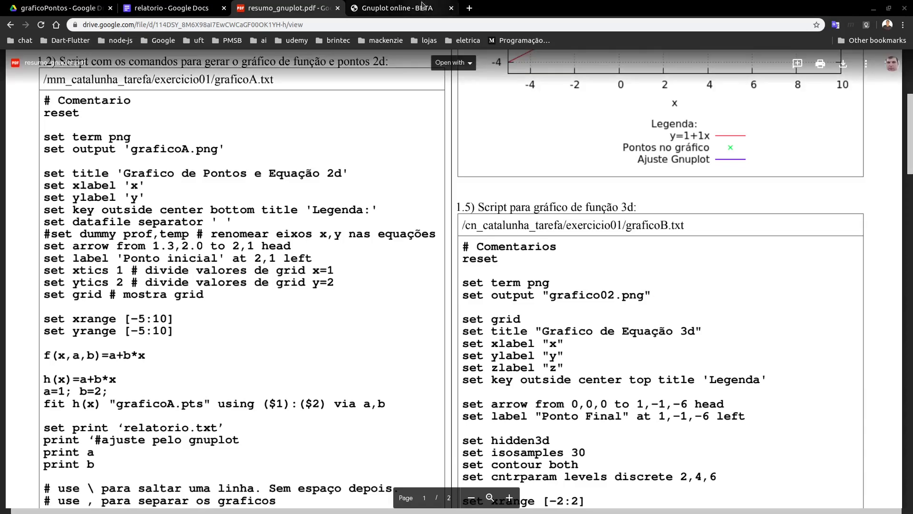
Replace the Gnuplot online commands with grid, title 'Titulo do Gráfico', labels 'eixo X', 'eixo Y', ranges [0:5], outside center bottom key 'Legenda:', plot 1+1*x title 'Equação'
left_click(397, 8)
scroll(397, 352, "down", 1)
scroll(397, 351, "down", 8)
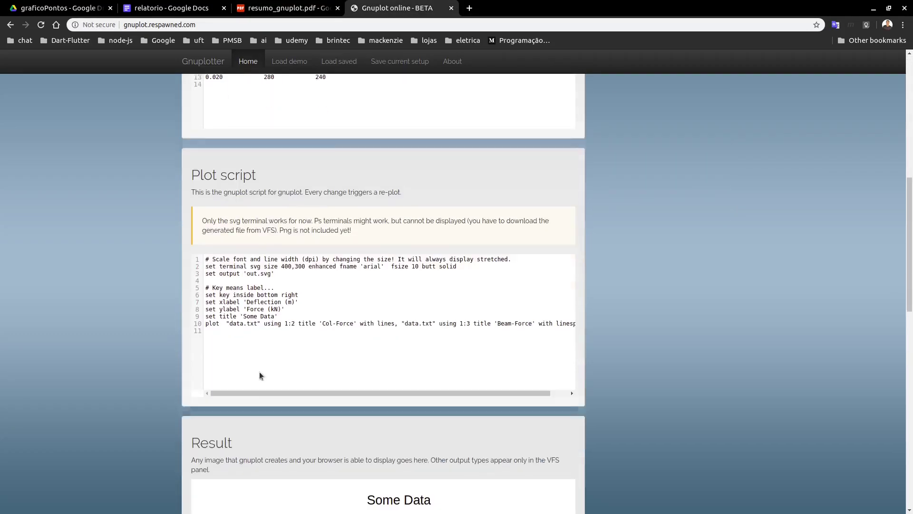
left_click_drag(210, 333, 203, 284)
type("set grid  set title 'Titulo do Gráfico' set xlabel 'eixo X' set ylabel 'eixo Y' set xrange [0:5] set yrange [0:5] set key outside center bottom title 'Legenda:'  plot 1+1*x  title 'Equação'")
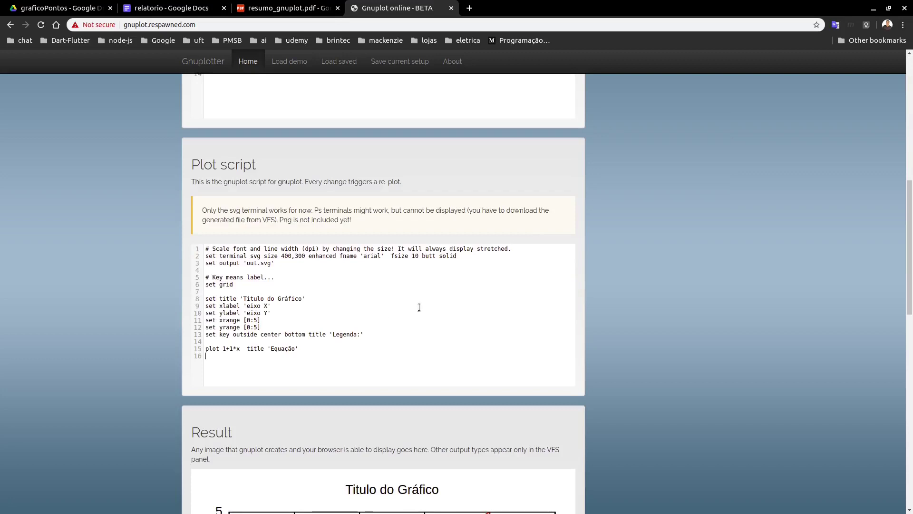
Enlarge the Gnuplot online page and examine the terminal setting in the plot script
key("ctrl+plus")
key("ctrl+plus")
key("ctrl+plus")
scroll(423, 311, "down", 4)
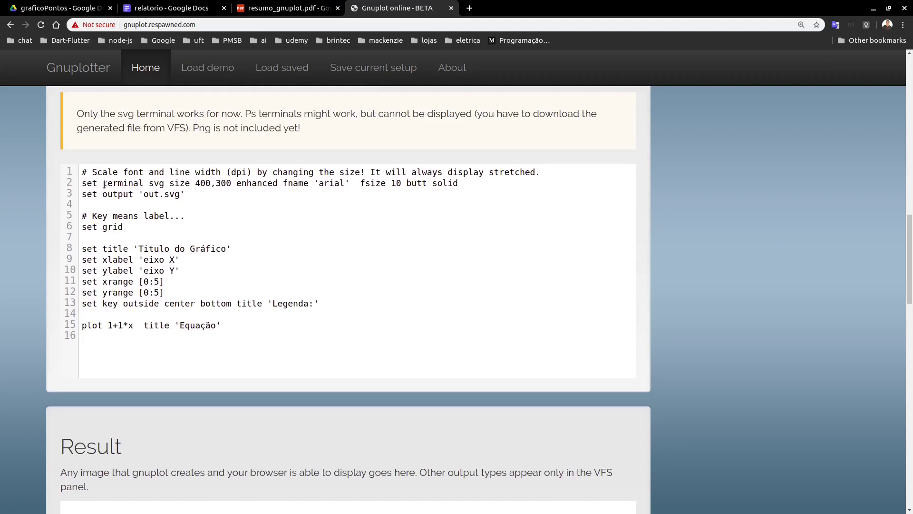
left_click_drag(103, 184, 149, 185)
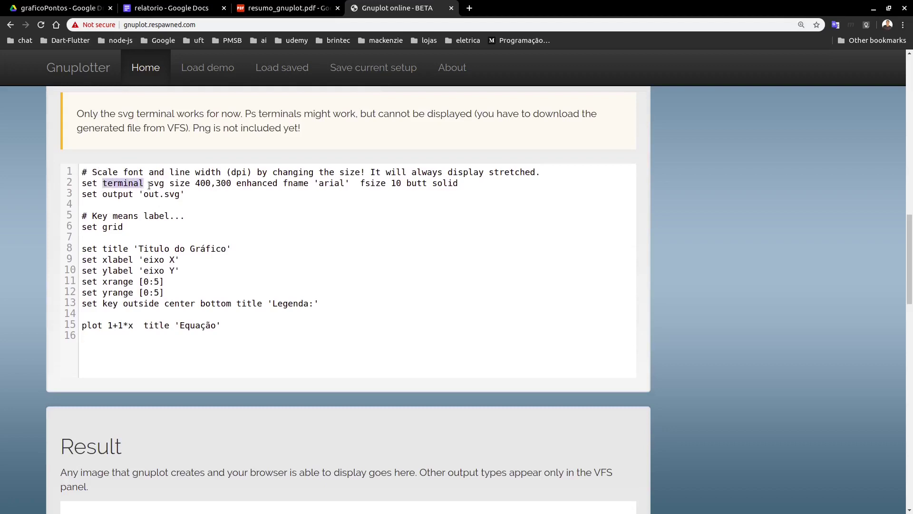
left_click(148, 185)
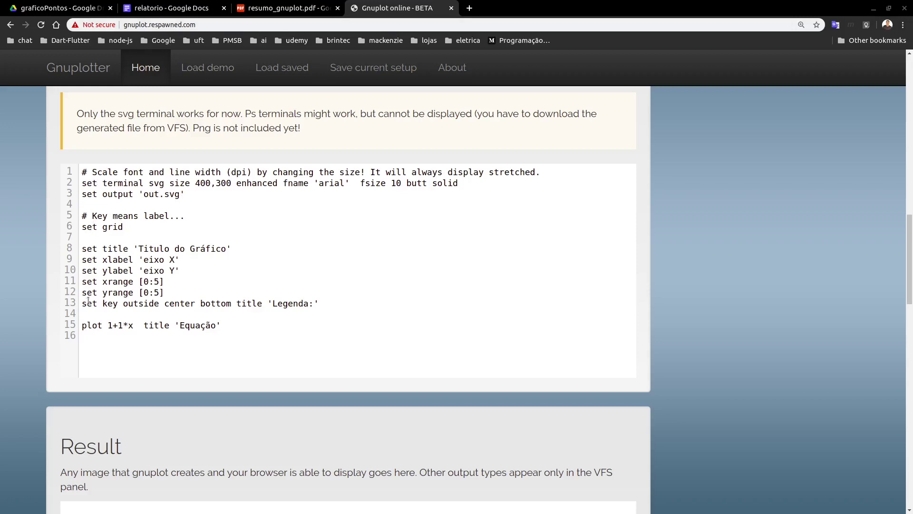
Compare the set grid command in the plot script with the grid drawn in the resulting graph
left_click_drag(126, 228, 82, 227)
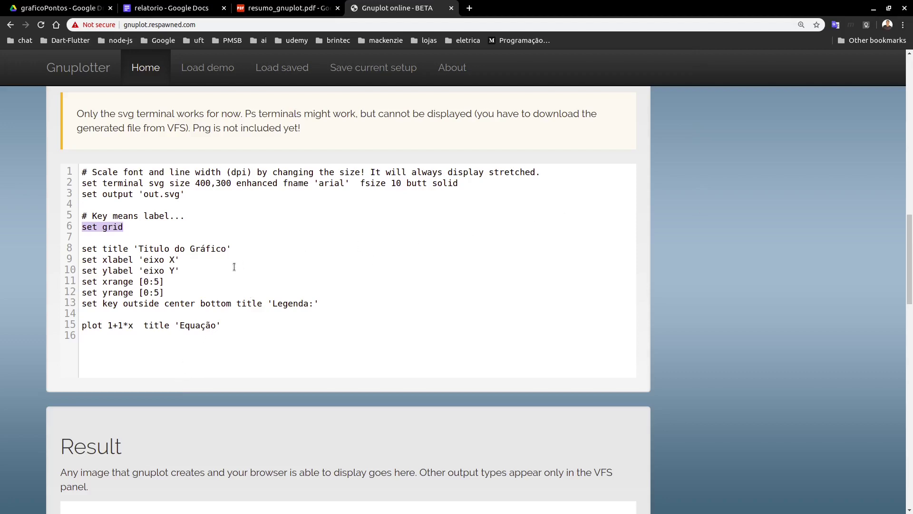
scroll(232, 270, "down", 1)
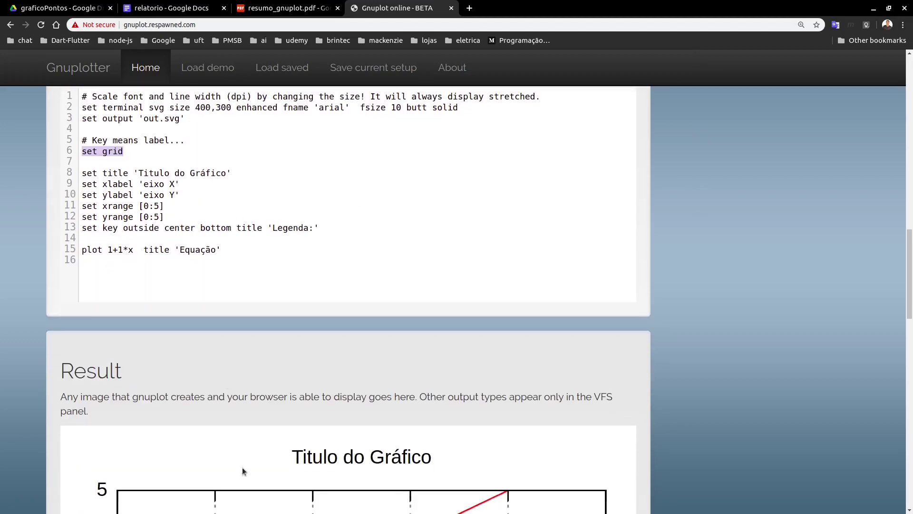
scroll(242, 466, "down", 4)
scroll(243, 459, "up", 10)
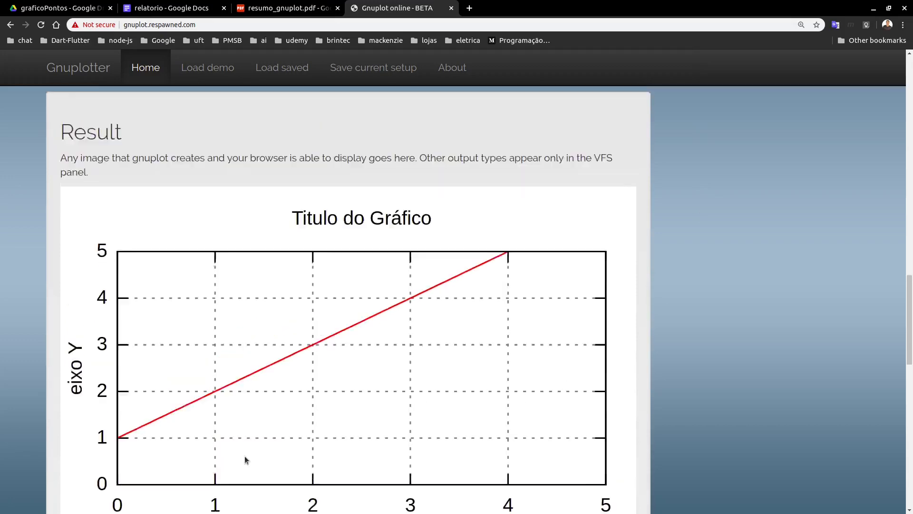
scroll(166, 332, "down", 2)
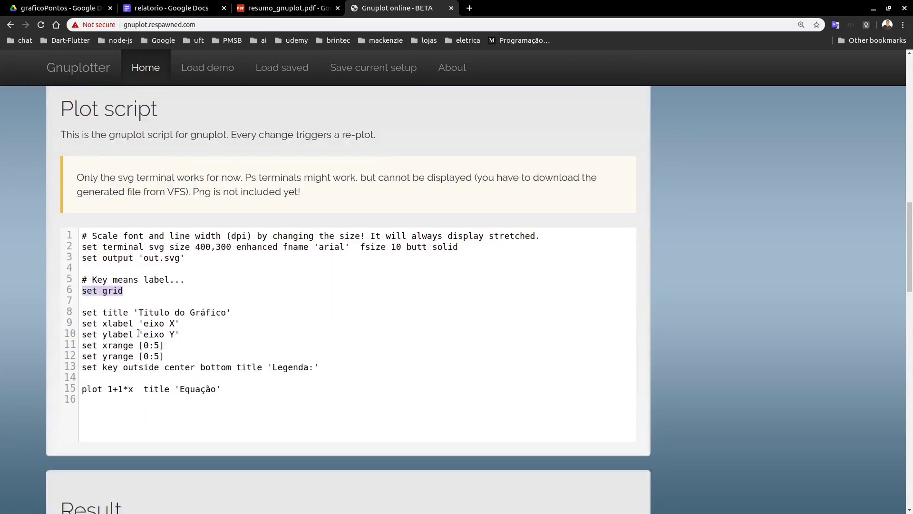
scroll(226, 316, "down", 7)
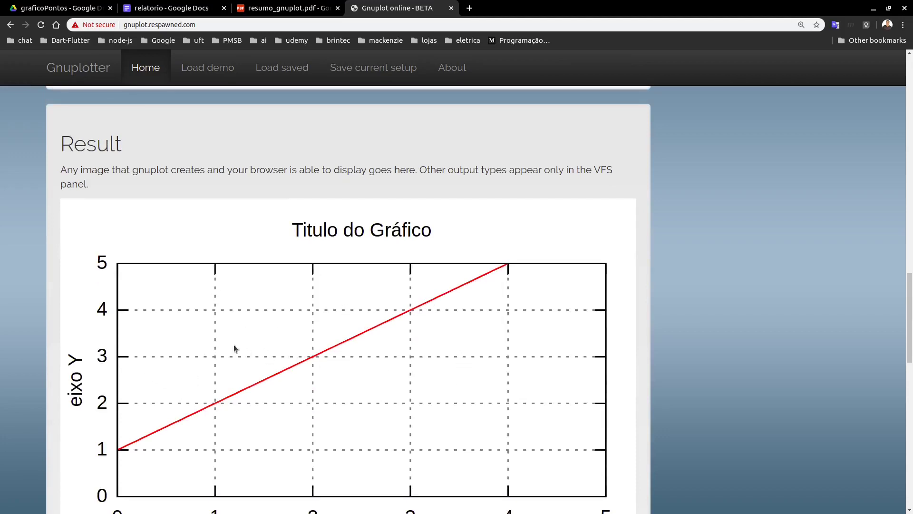
scroll(272, 298, "up", 6)
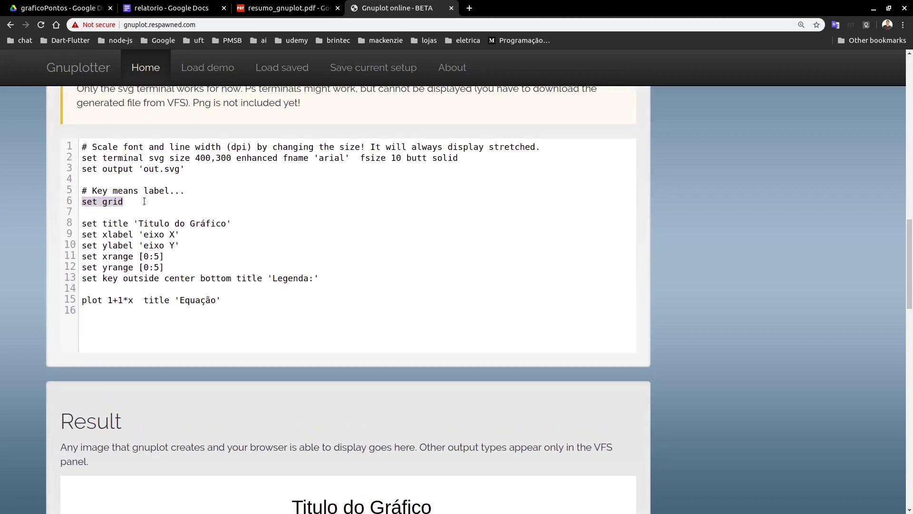
left_click(145, 201)
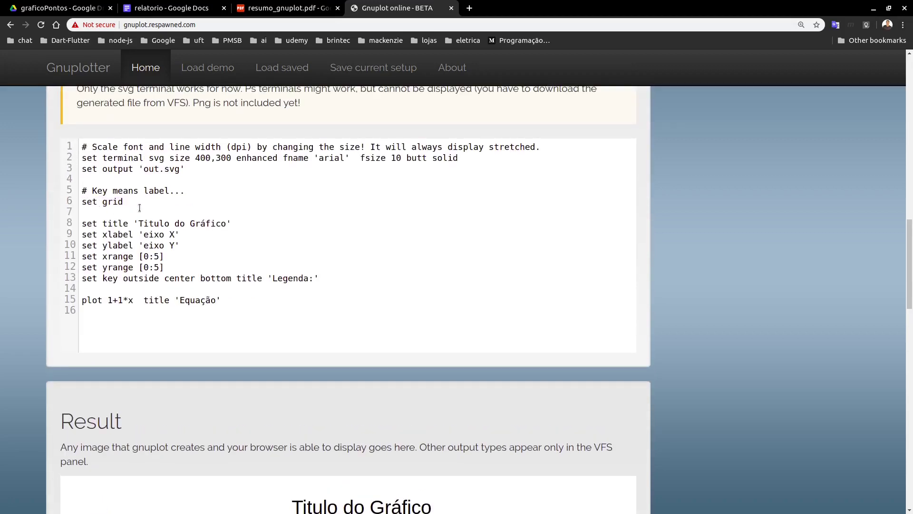
scroll(234, 316, "down", 5)
scroll(233, 401, "up", 3)
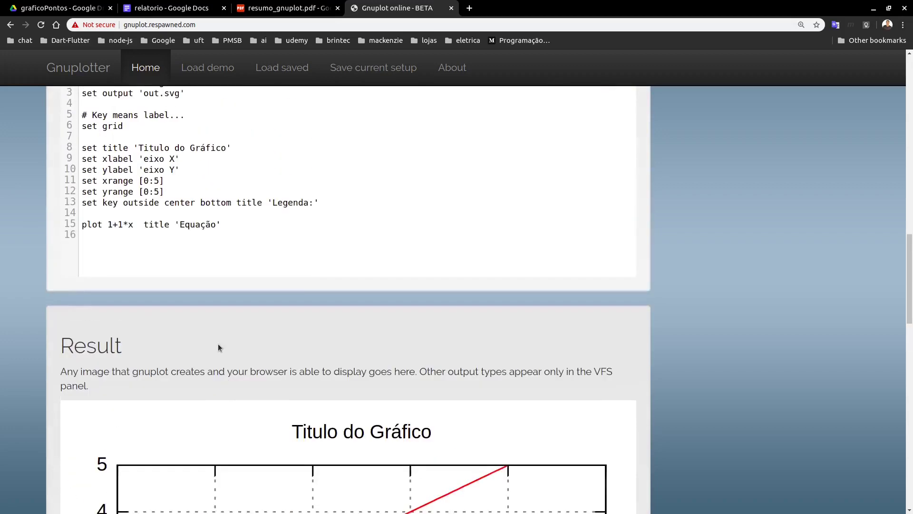
scroll(218, 347, "up", 1)
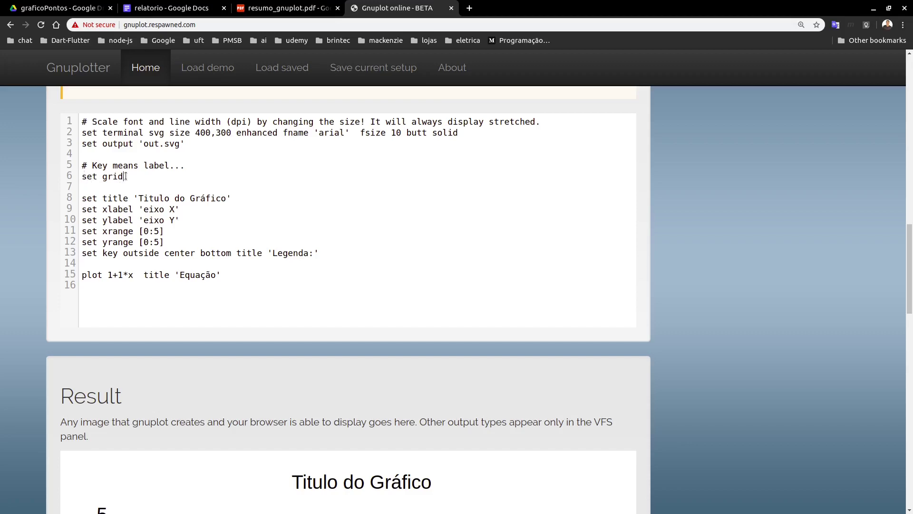
Check the 2D function and points script in resumo_gnuplot.pdf, then return to the Gnuplot online plot script
left_click(275, 8)
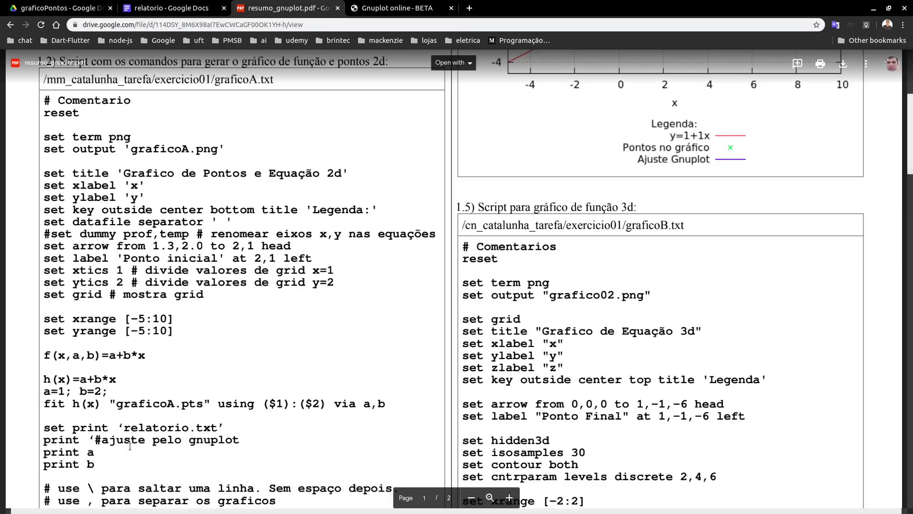
scroll(96, 445, "down", 1)
scroll(96, 445, "down", 1)
scroll(214, 302, "up", 2)
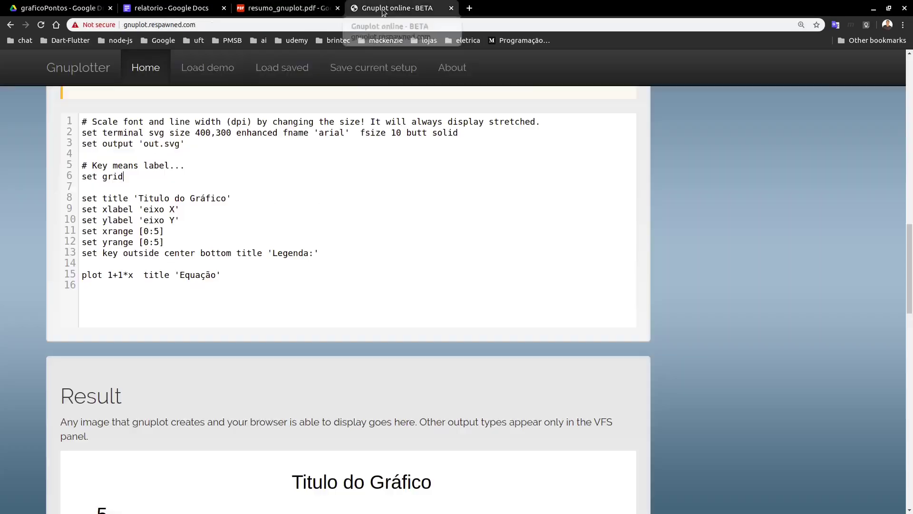
left_click(382, 10)
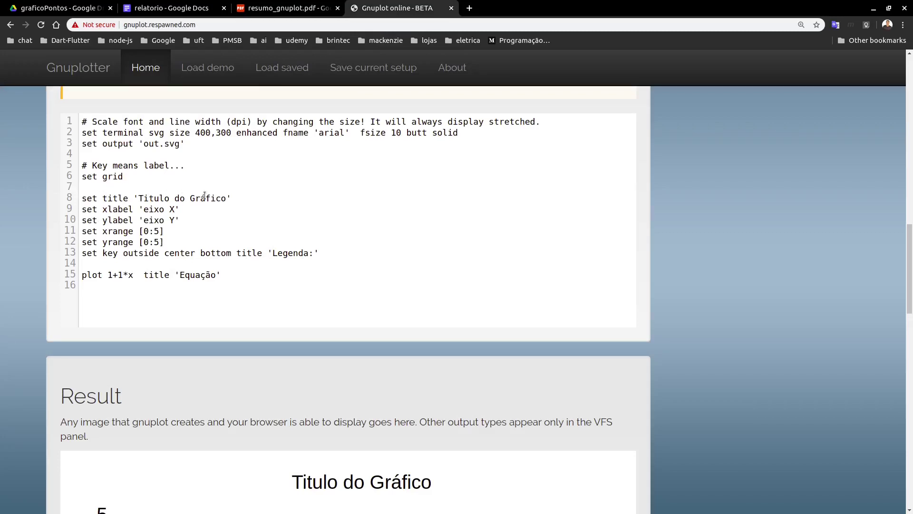
Compare the title, xlabel and ylabel commands in the plot script with the title and axis labels on the graph
scroll(257, 301, "down", 5)
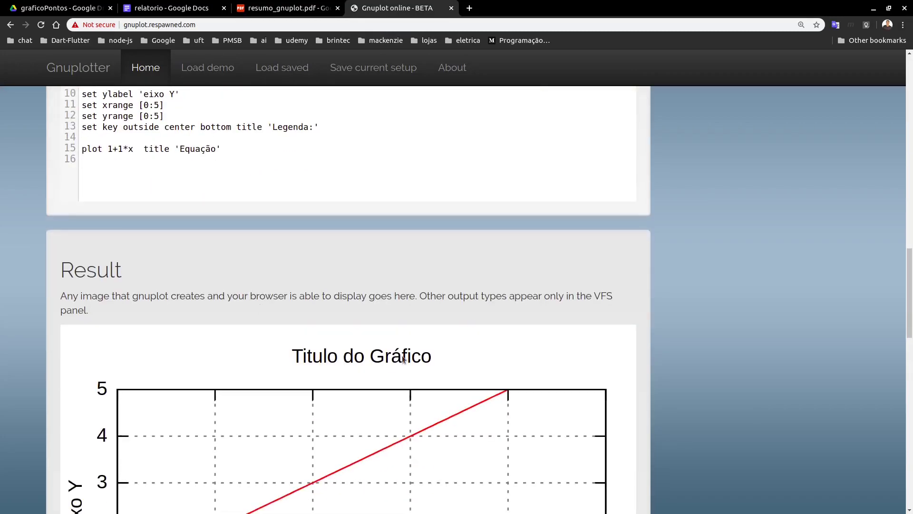
scroll(258, 177, "up", 4)
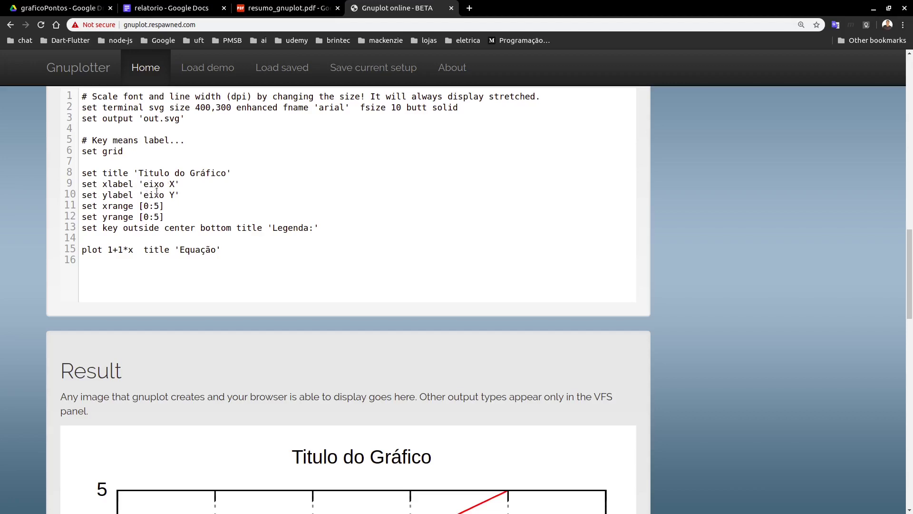
scroll(342, 298, "down", 6)
scroll(343, 303, "down", 2)
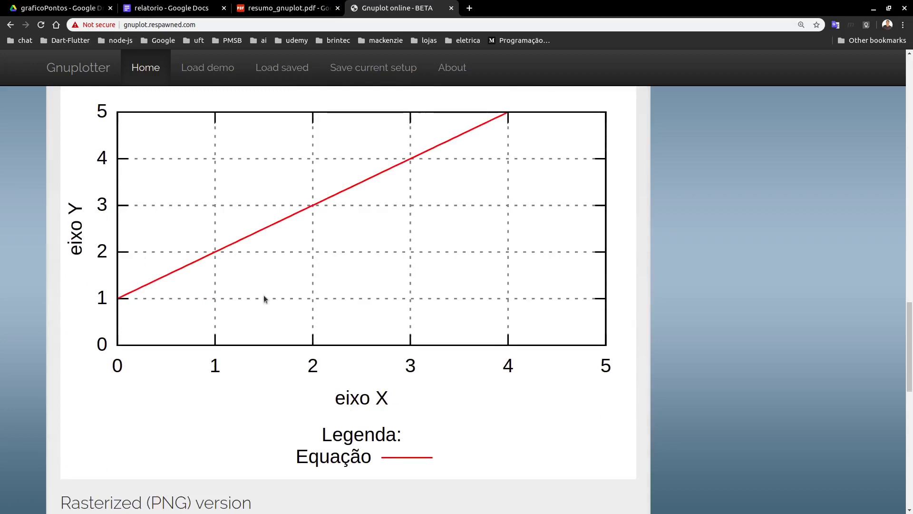
scroll(263, 295, "up", 10)
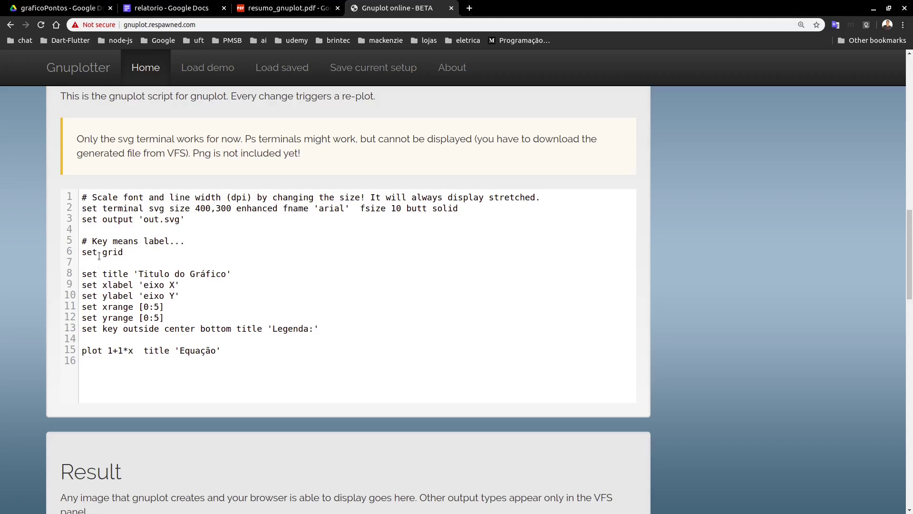
scroll(361, 344, "down", 5)
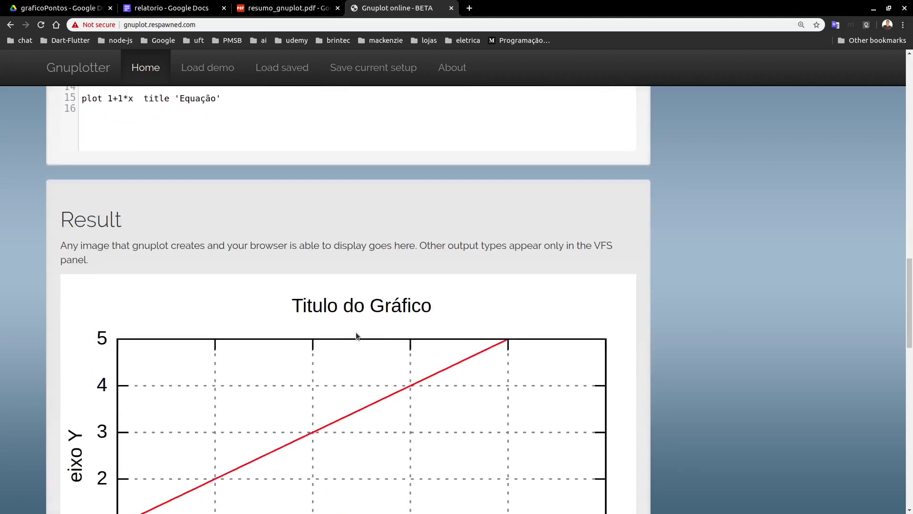
scroll(356, 332, "up", 3)
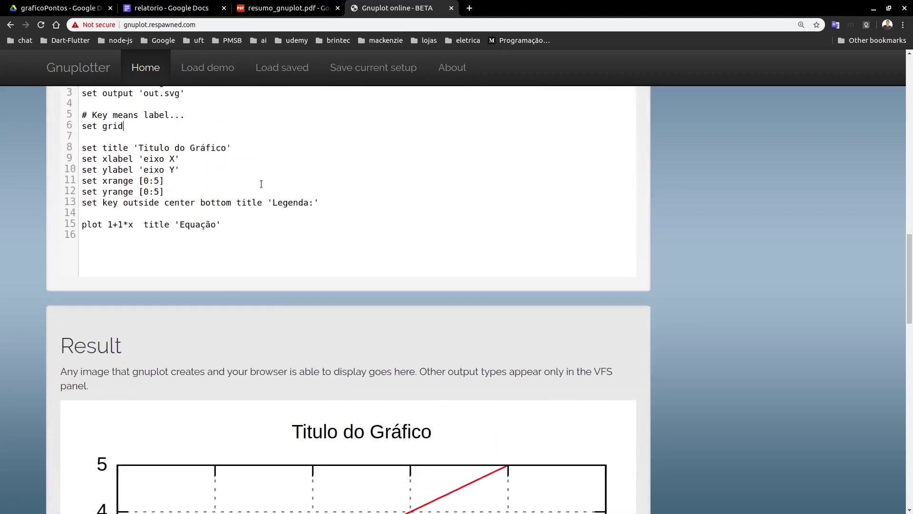
scroll(261, 183, "up", 1)
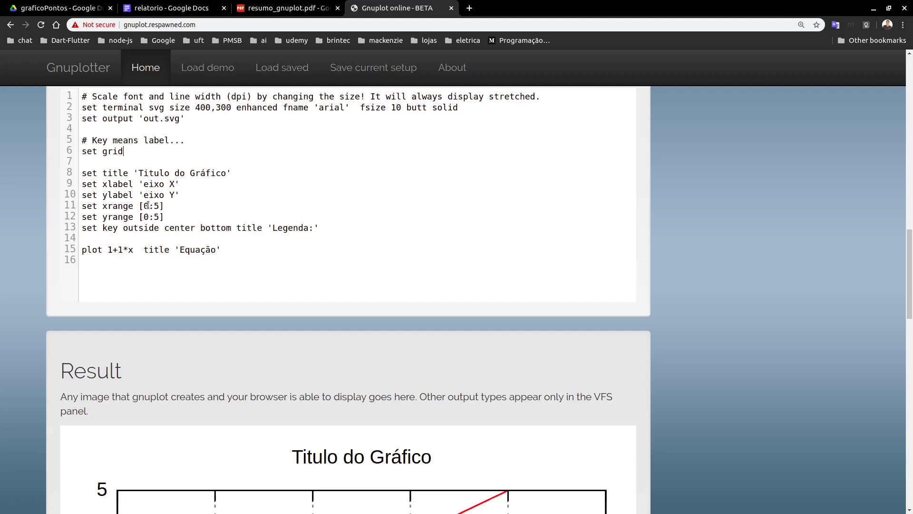
Compare the xrange and yrange commands in the plot script with the axis limits of the resulting graph
scroll(331, 250, "down", 8)
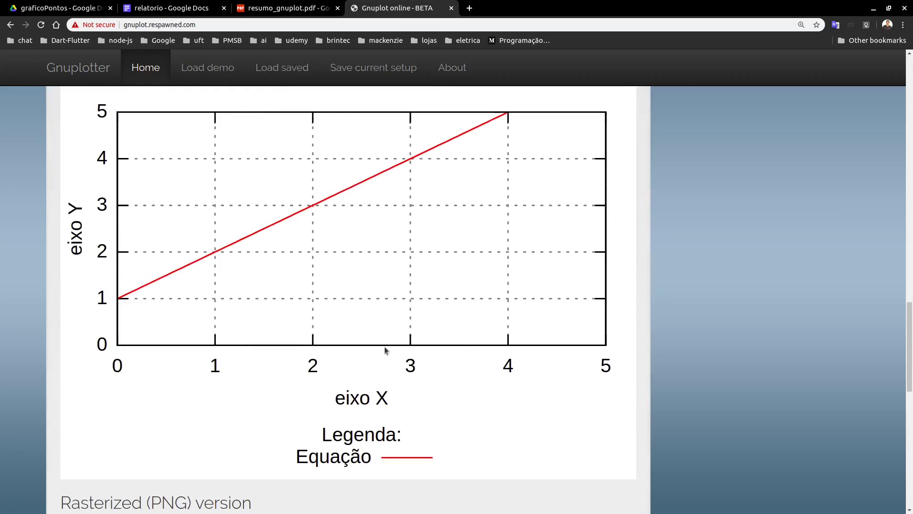
scroll(315, 342, "up", 3)
scroll(311, 339, "up", 5)
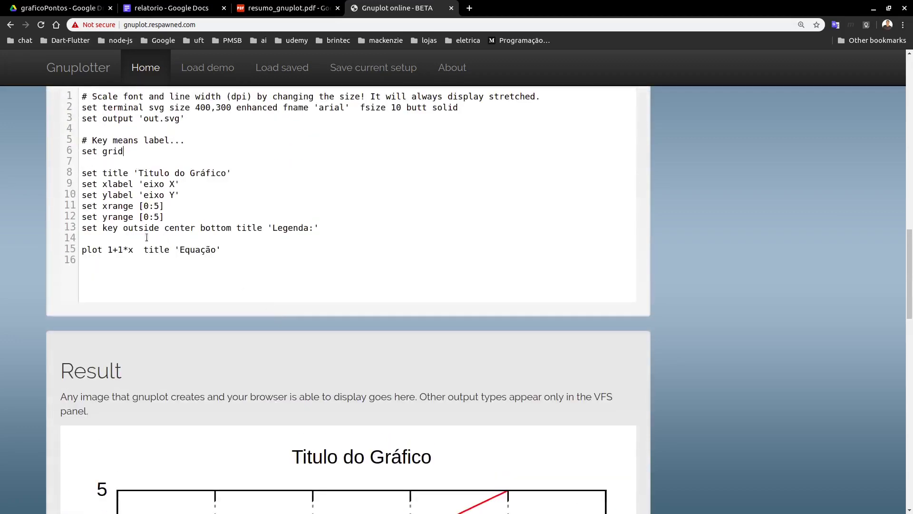
scroll(165, 239, "down", 7)
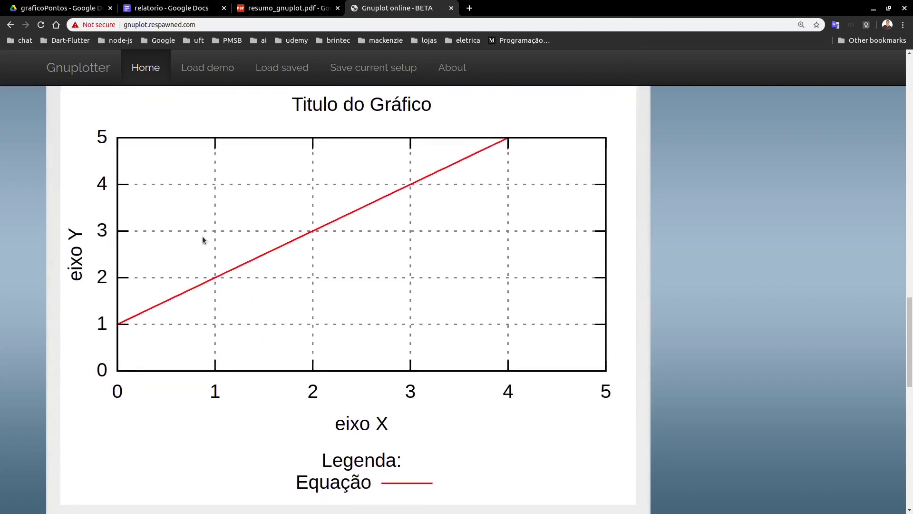
scroll(201, 238, "up", 5)
scroll(202, 240, "up", 1)
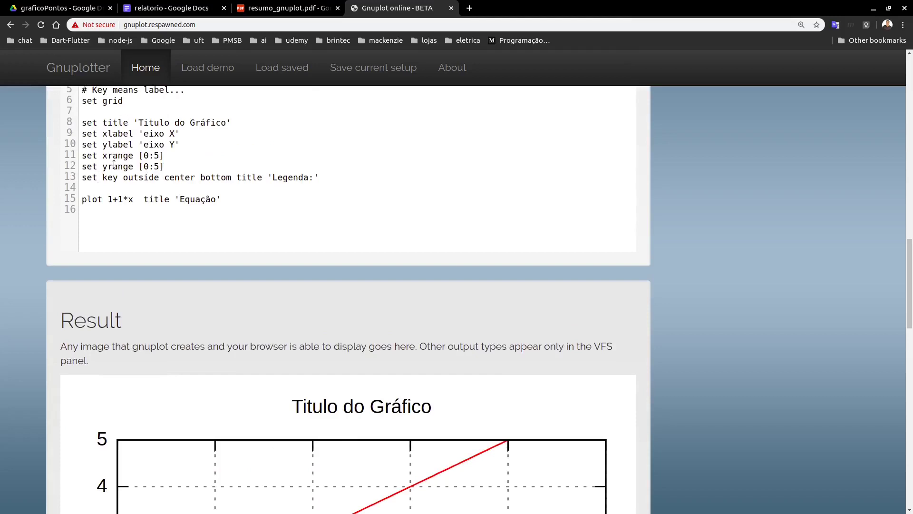
scroll(205, 323, "down", 5)
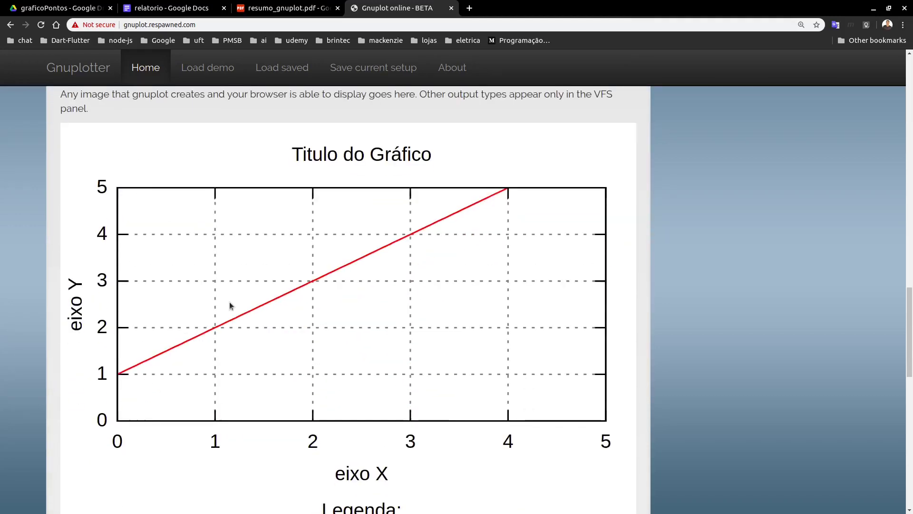
scroll(231, 300, "up", 8)
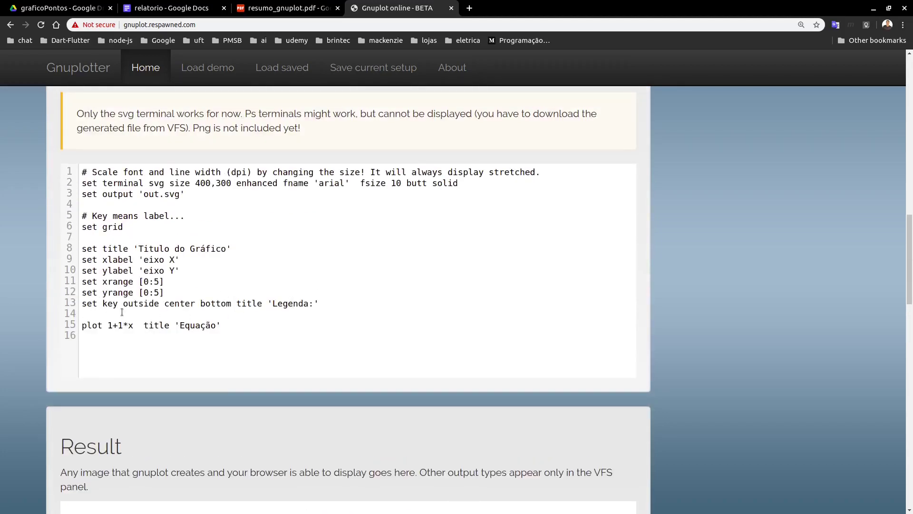
Compare the set key command in the plot script with the legend's position and title on the graph
scroll(122, 310, "down", 6)
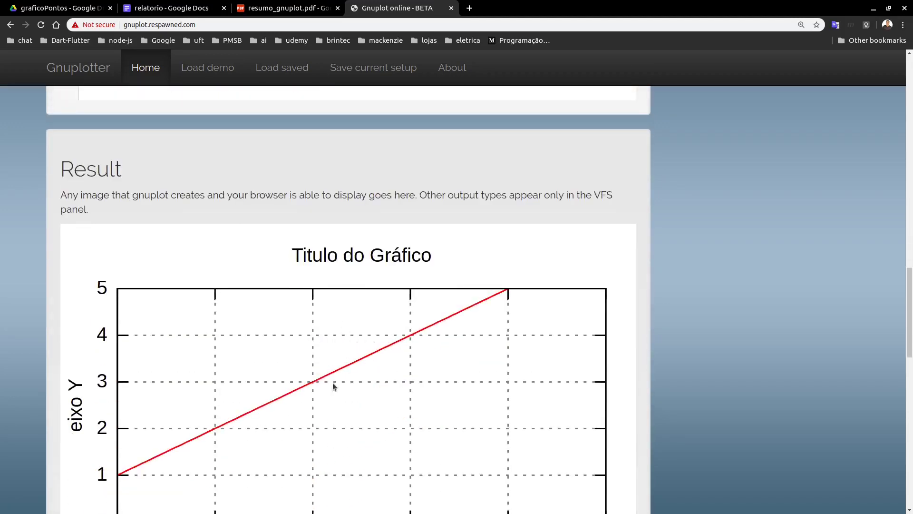
scroll(359, 357, "down", 3)
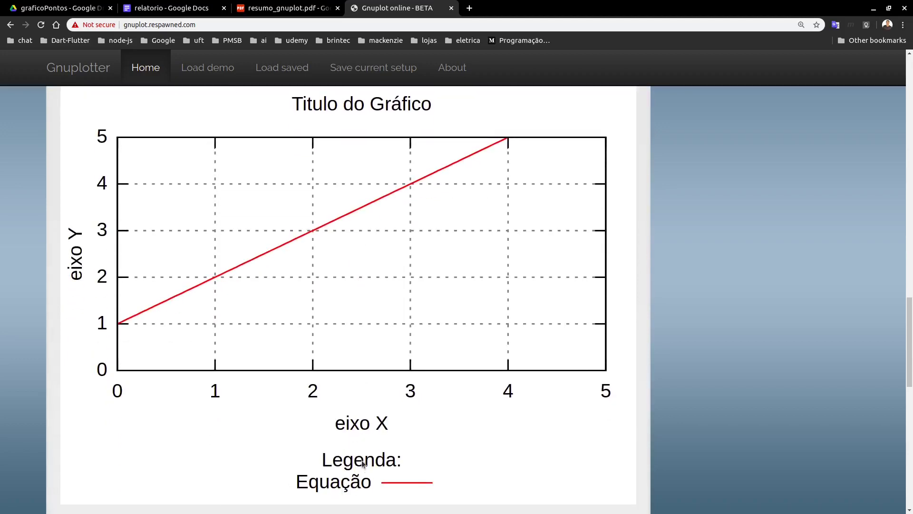
scroll(296, 290, "up", 8)
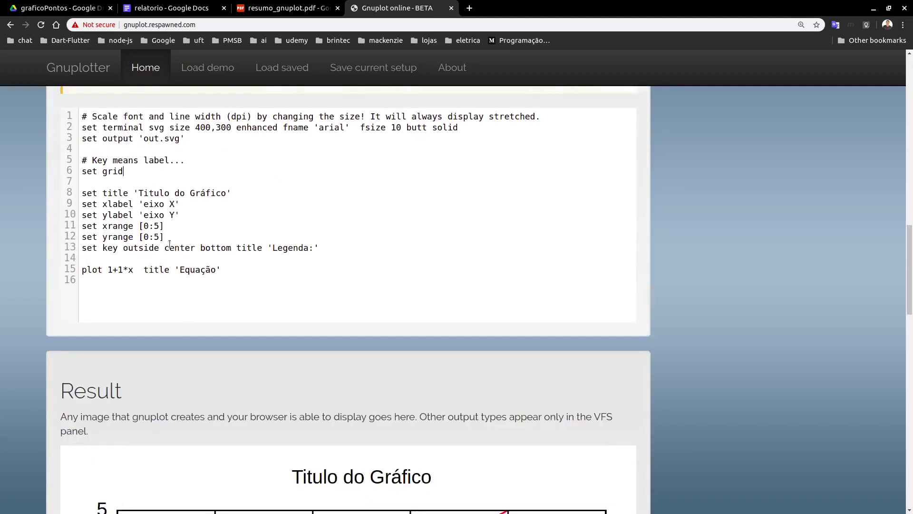
scroll(170, 243, "up", 1)
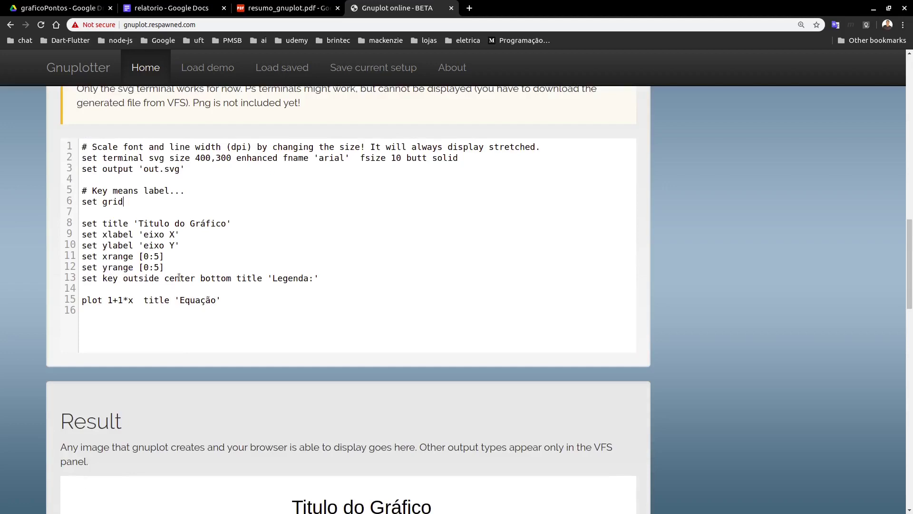
scroll(357, 323, "down", 9)
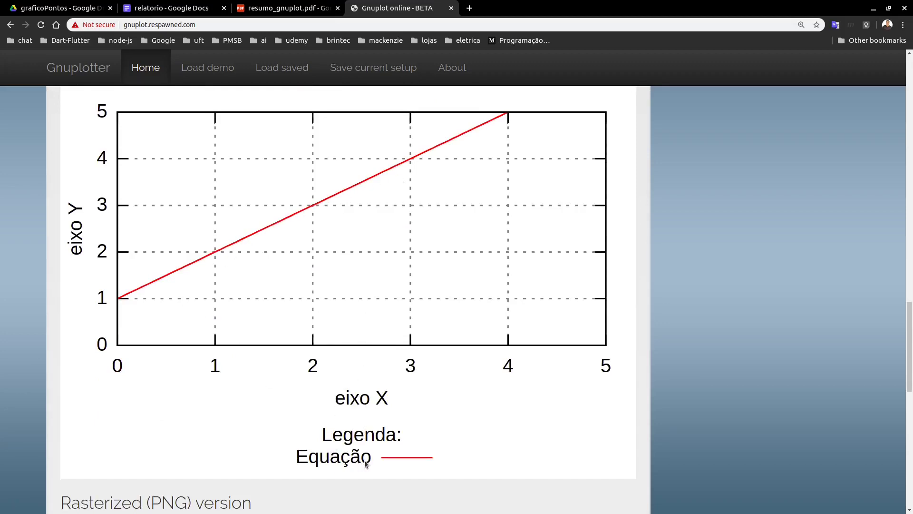
scroll(404, 457, "up", 6)
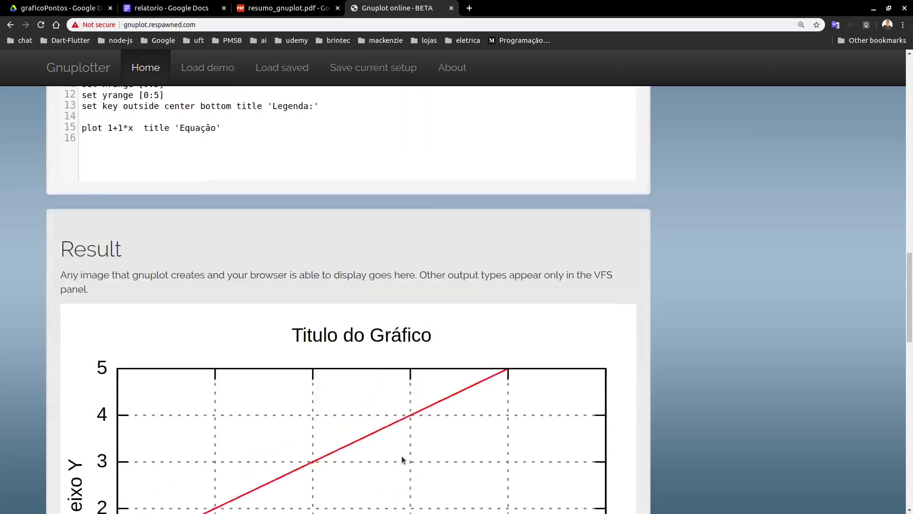
scroll(347, 409, "up", 1)
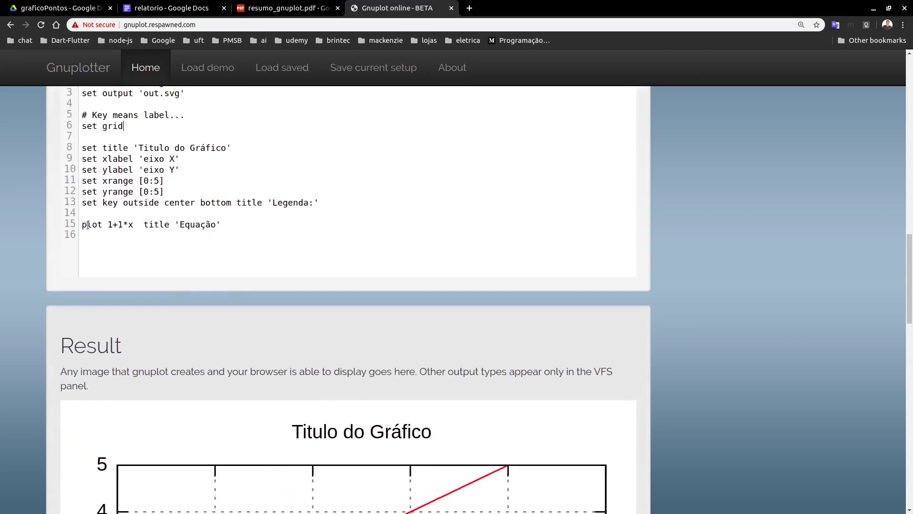
Compare the plot command's equation and title in the script with the line drawn on the graph
scroll(104, 205, "up", 3)
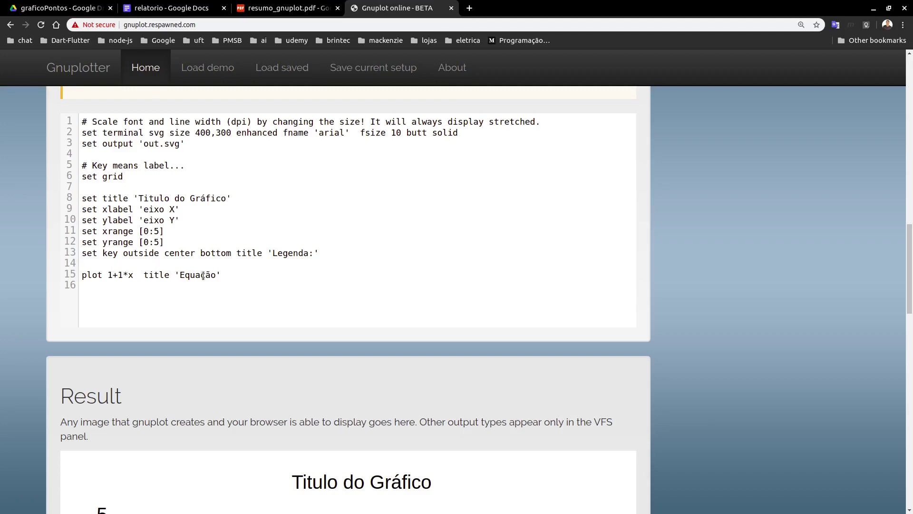
scroll(432, 328, "down", 7)
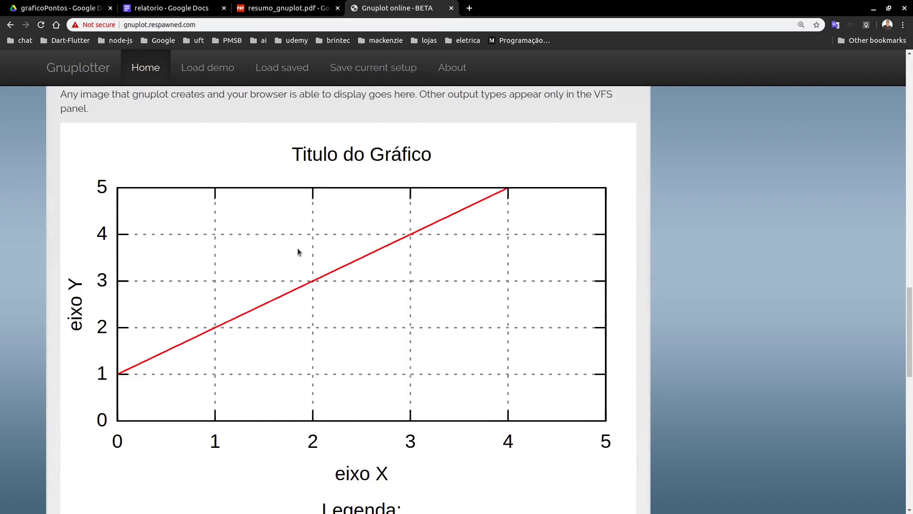
scroll(277, 261, "up", 2)
scroll(276, 258, "up", 6)
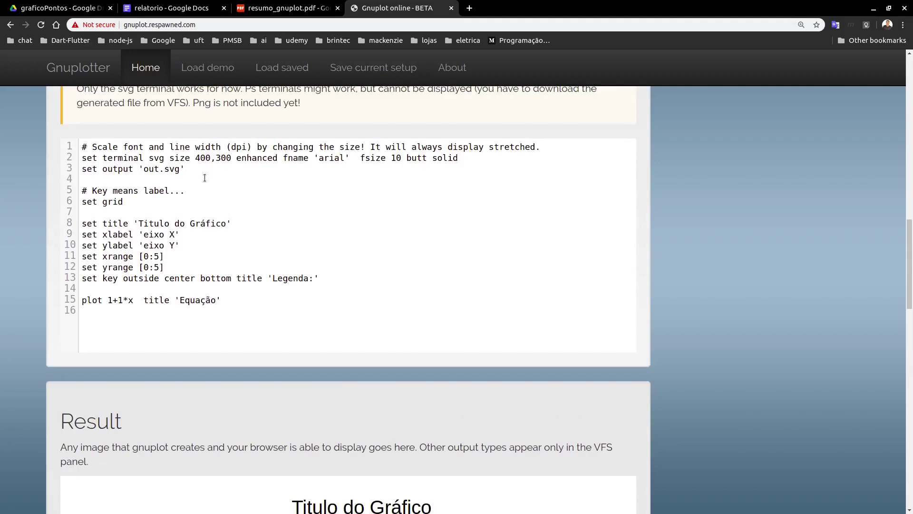
Copy the entire plot script, lines 1 to 15, and switch to the relatorio document
scroll(217, 241, "up", 3)
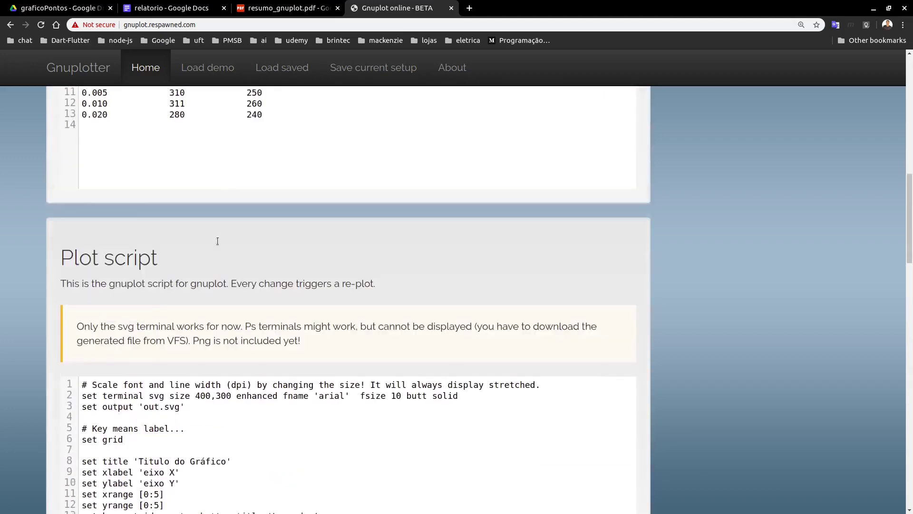
scroll(226, 305, "down", 2)
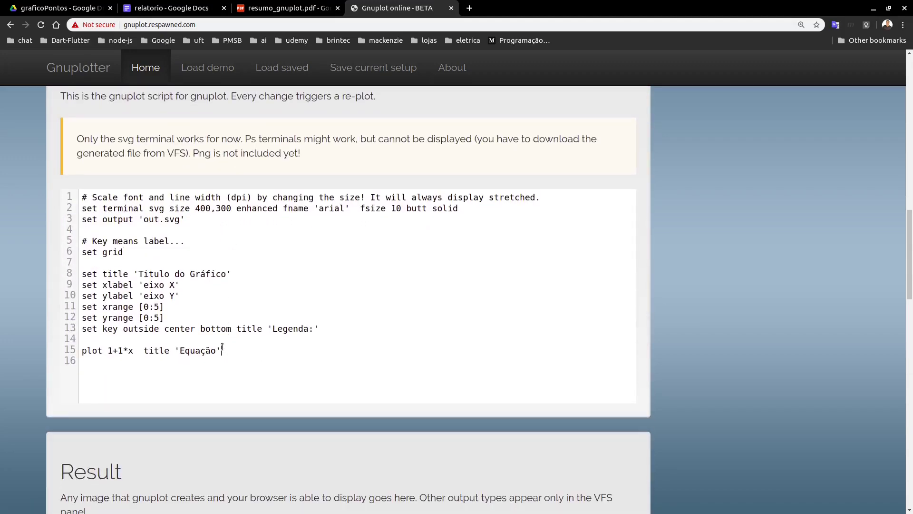
left_click_drag(221, 350, 61, 195)
key("ctrl+c")
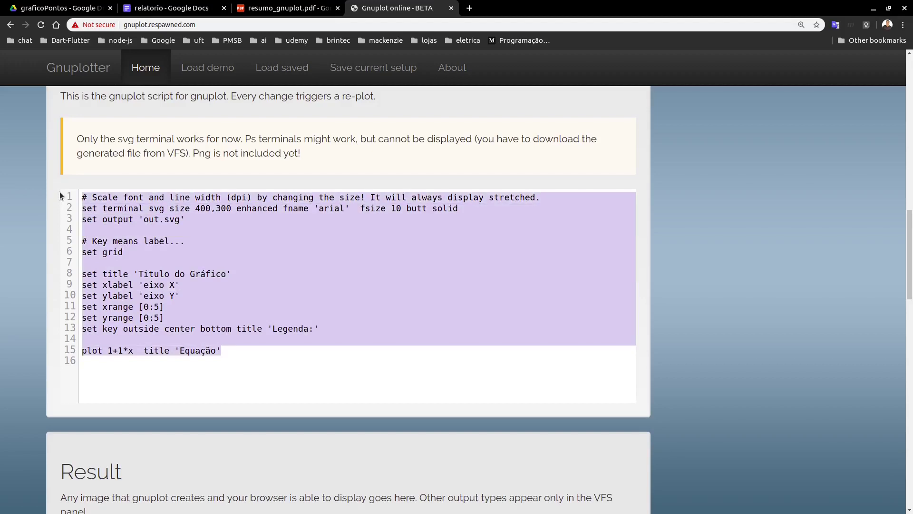
left_click(171, 9)
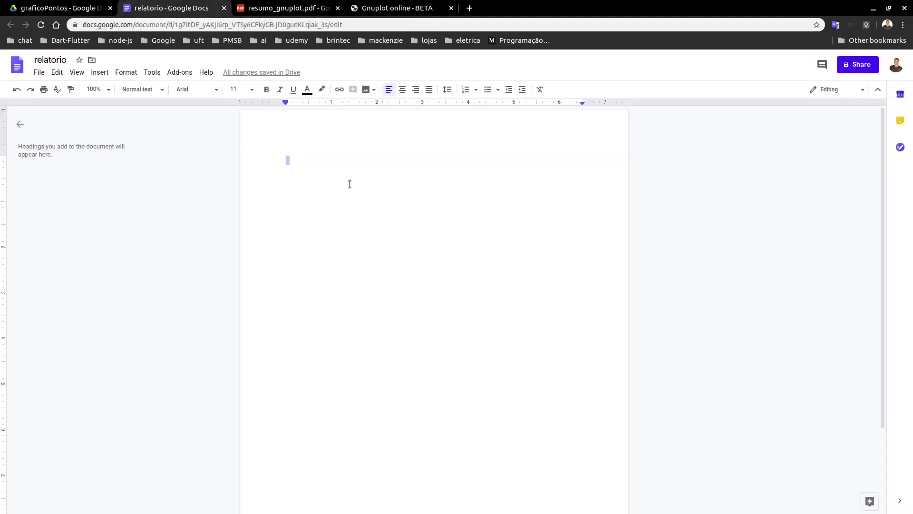
Insert a one-cell table in the empty relatorio document and put the copied plot script inside it
key("ctrl+v")
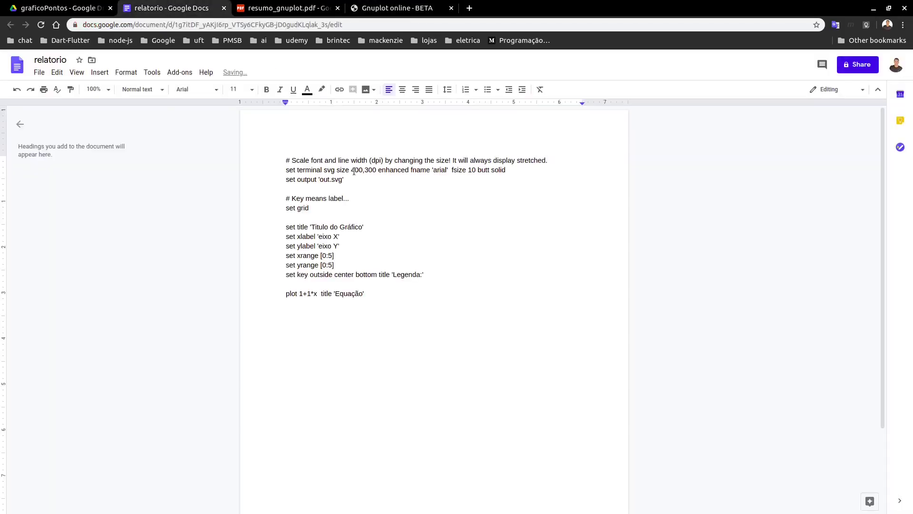
key("ctrl+z")
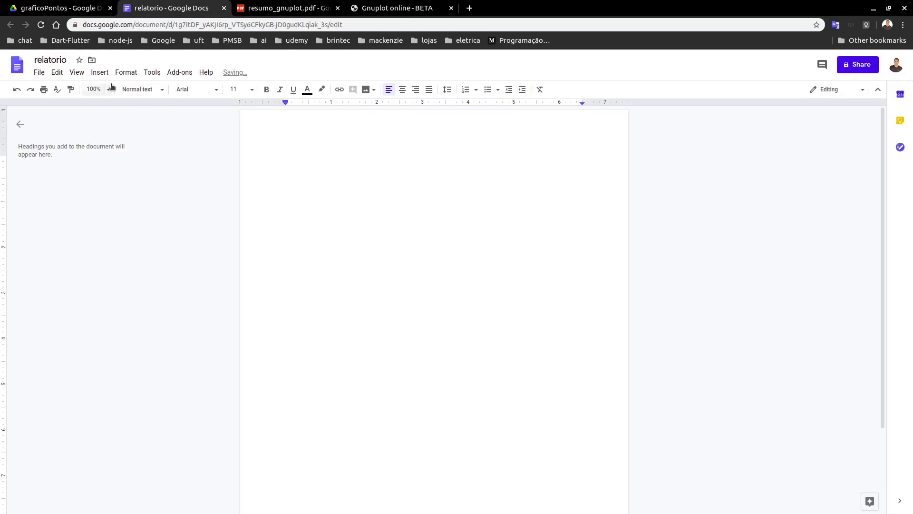
left_click(99, 72)
mouse_move(126, 106)
left_click(198, 110)
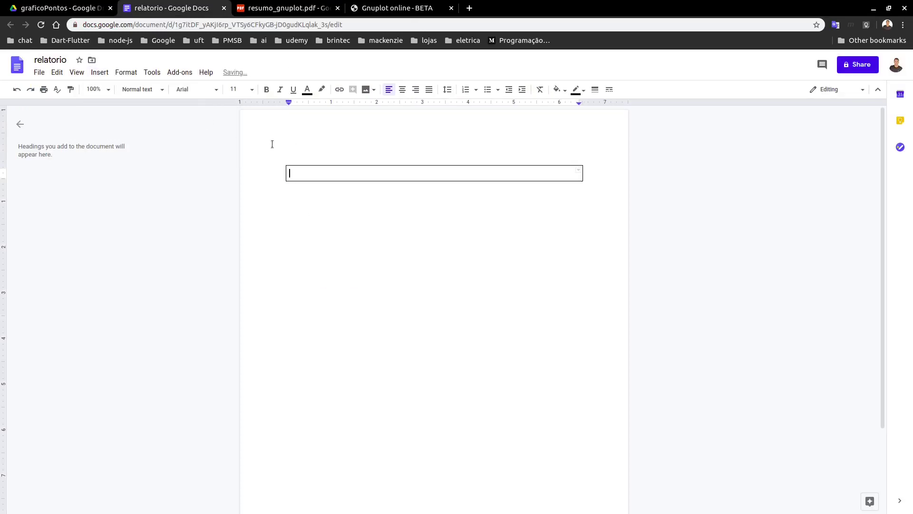
left_click(309, 178)
key("ctrl+v")
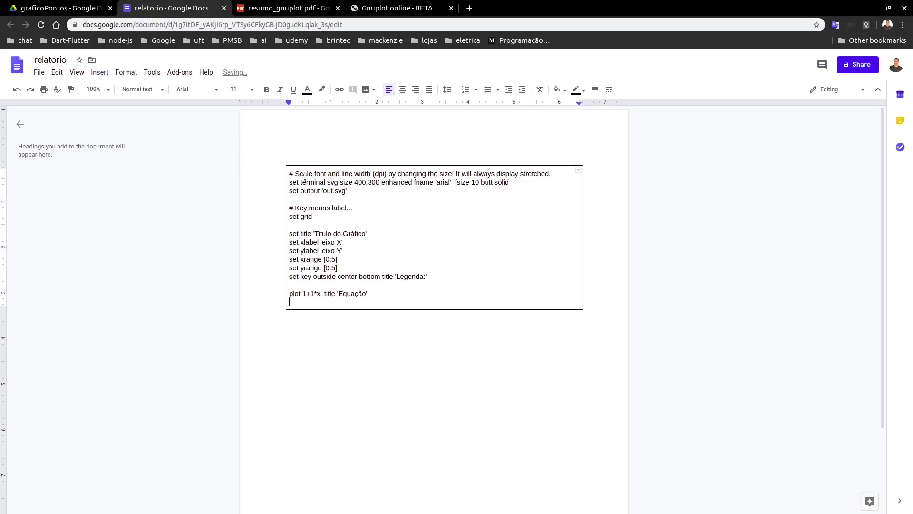
Add a row above the script in the table and label it script.txt
left_click(320, 319)
right_click(300, 178)
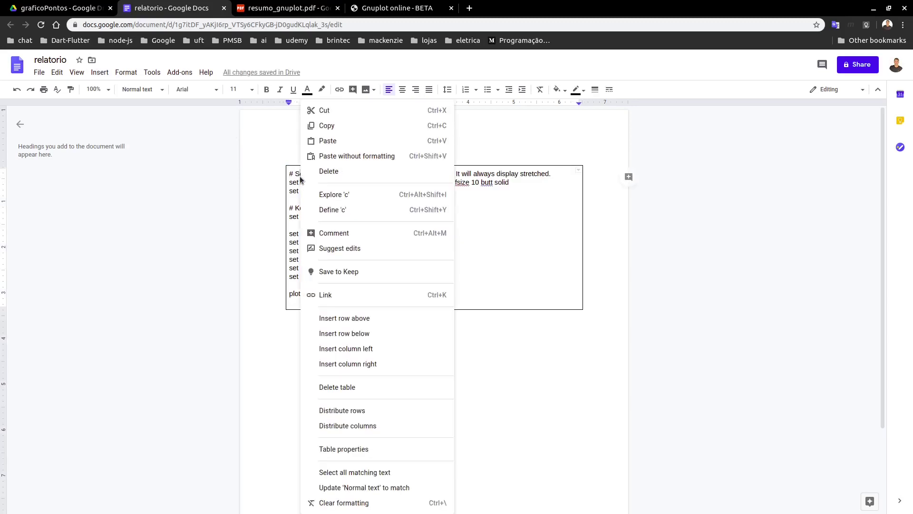
left_click(346, 318)
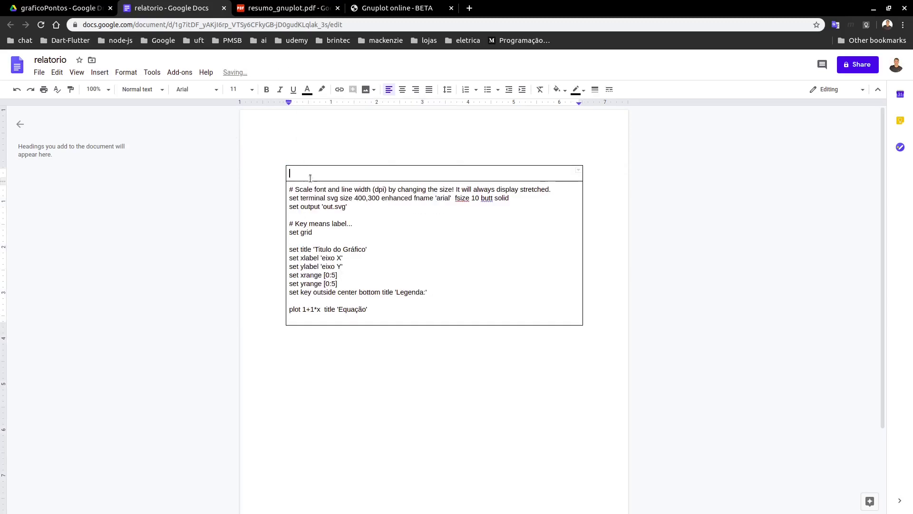
type("script.txt")
Return to Gnuplot online, place its window beside the file manager, and show the Downloads folder there
left_click(396, 8)
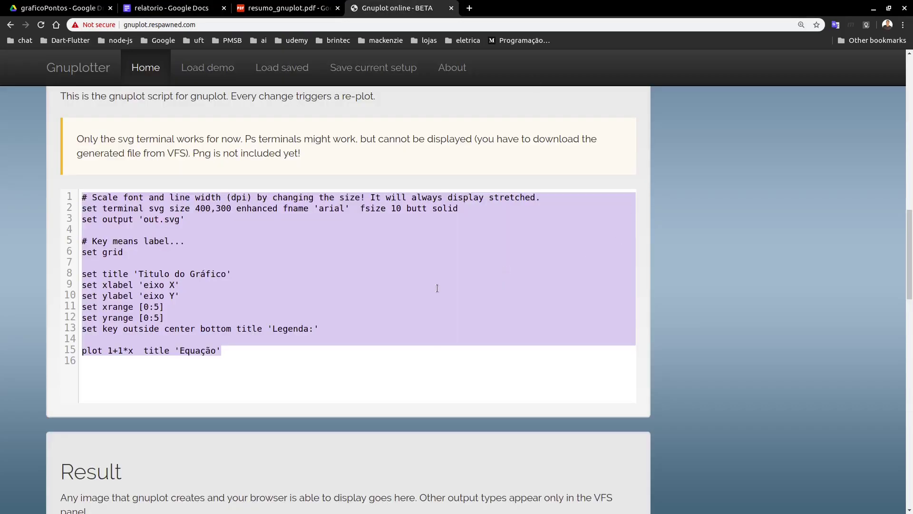
scroll(669, 238, "up", 10)
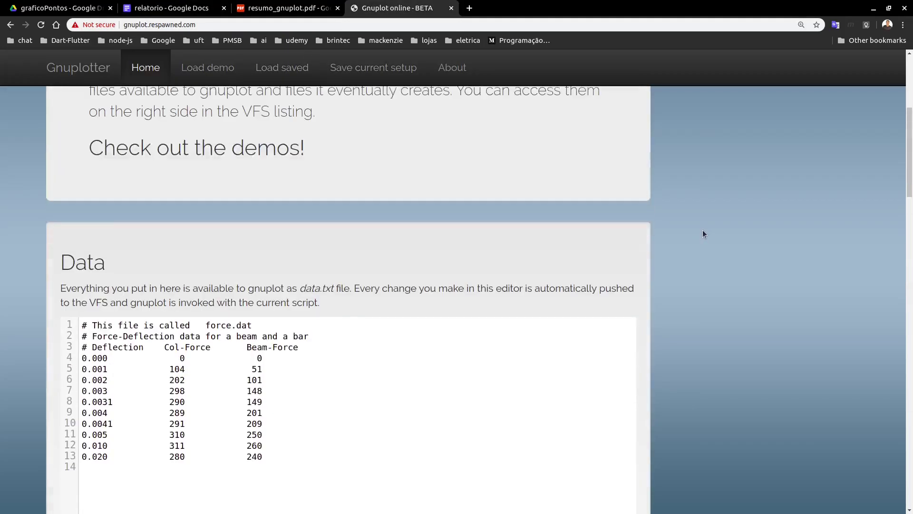
scroll(702, 234, "up", 5)
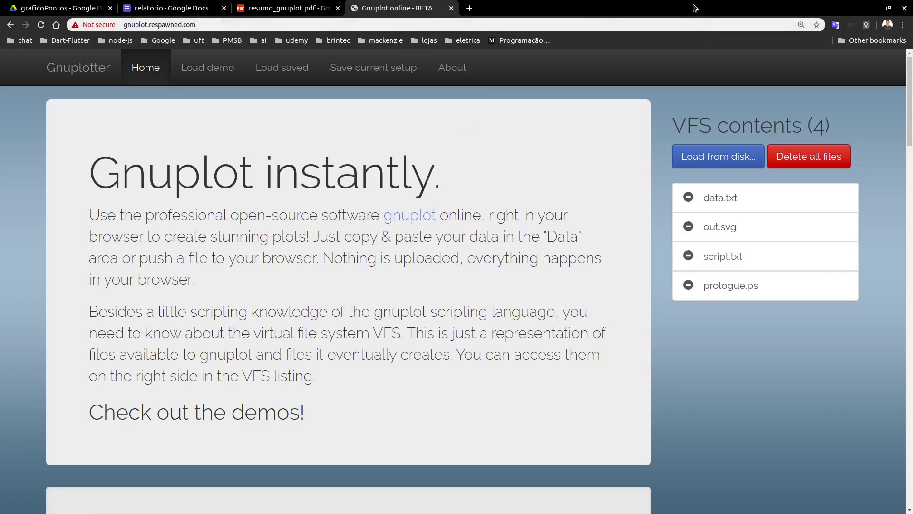
left_click_drag(694, 7, 1, 84)
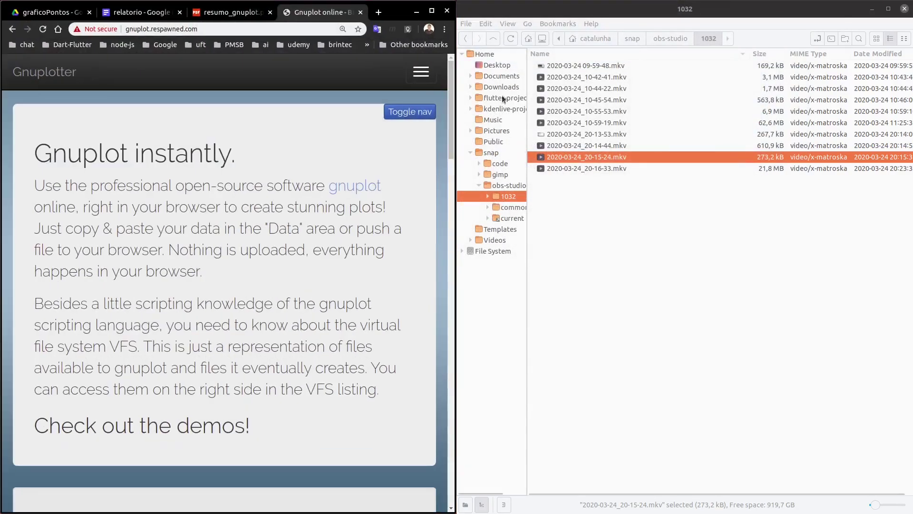
left_click(501, 86)
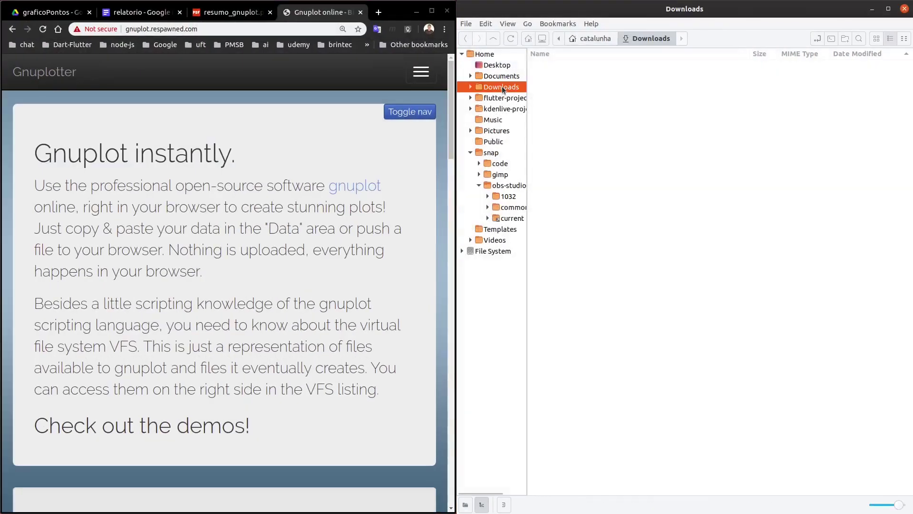
left_click(472, 152)
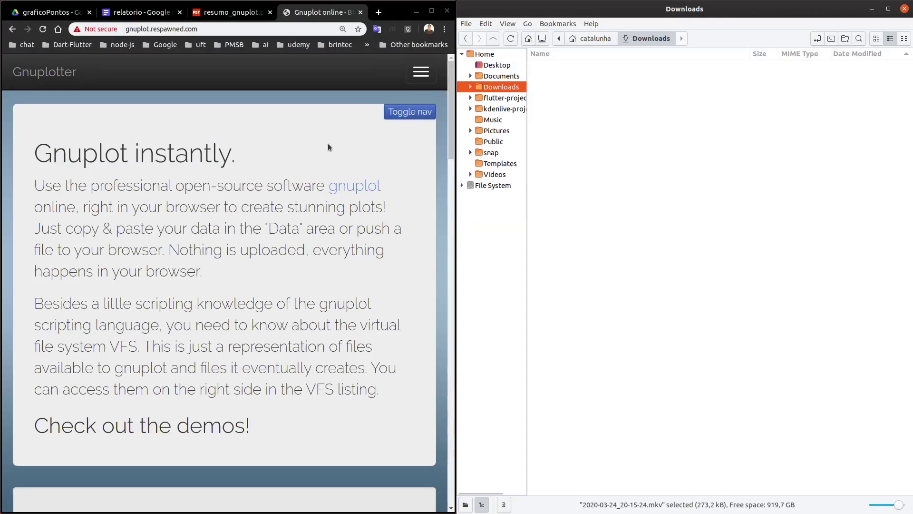
Look through the narrowed Gnuplot page and its navigation menu for the VFS file list
scroll(302, 285, "down", 6)
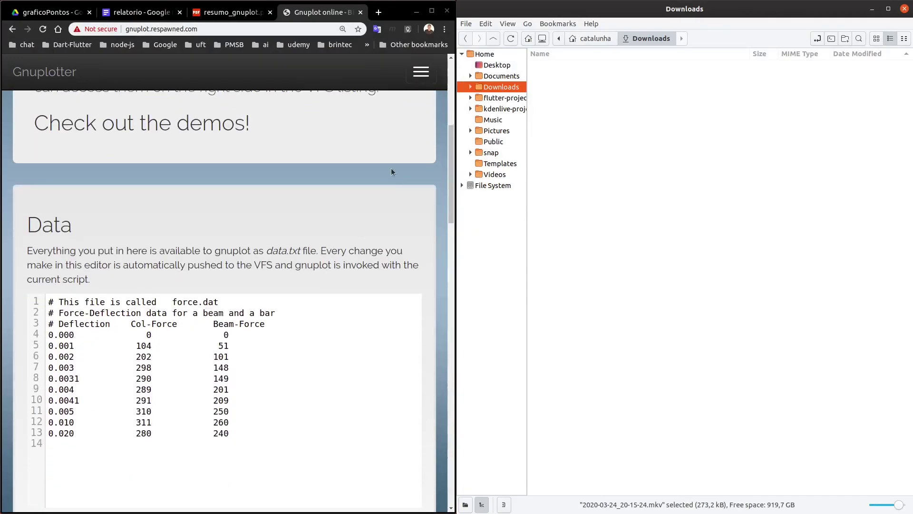
scroll(396, 245, "down", 5)
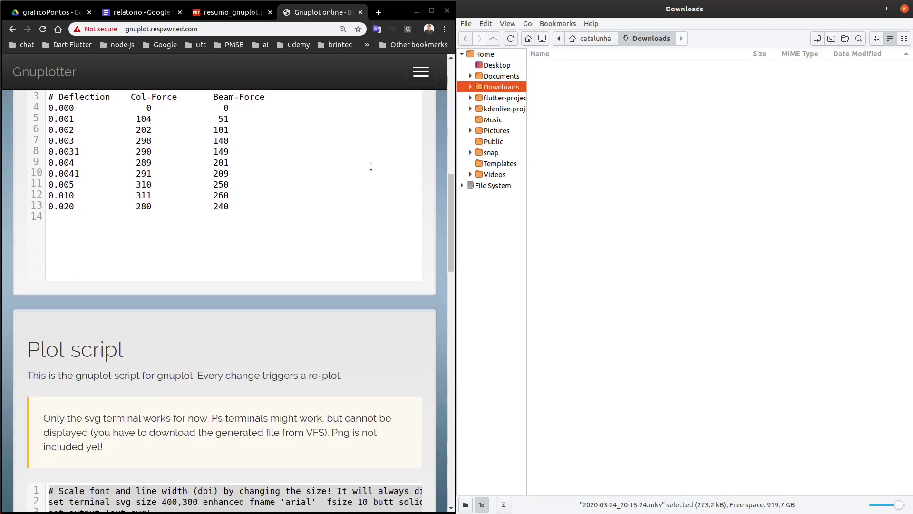
scroll(380, 190, "up", 10)
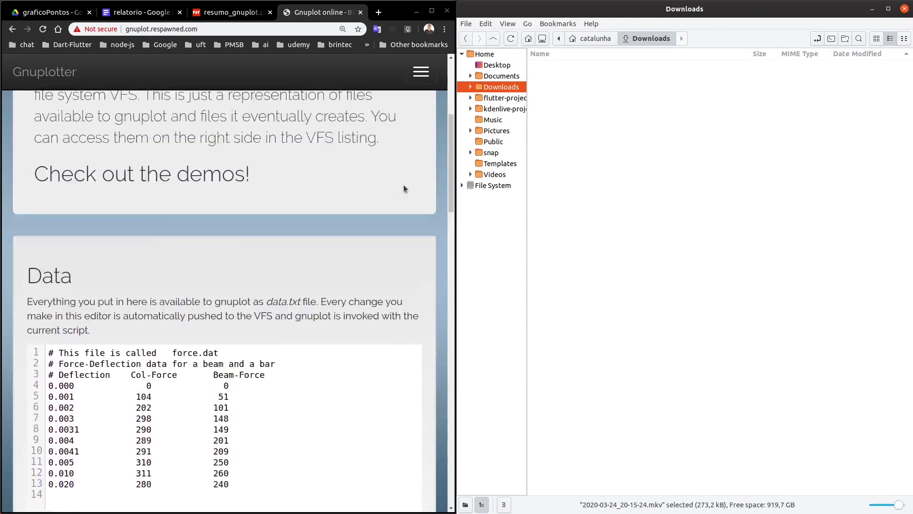
left_click(420, 72)
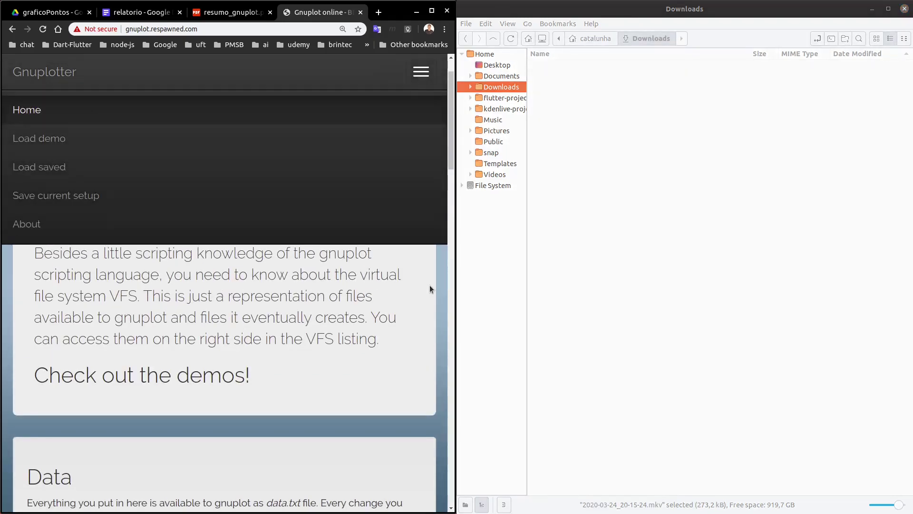
scroll(426, 282, "up", 1)
left_click(409, 83)
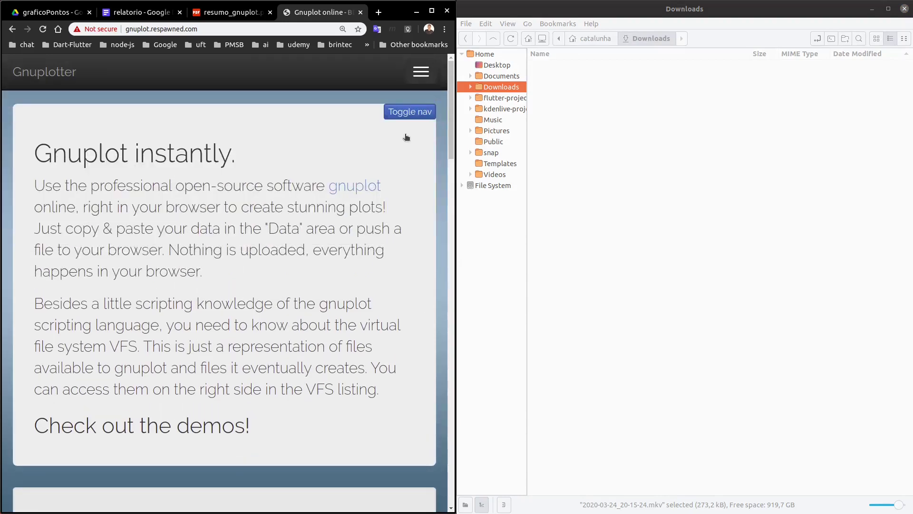
scroll(406, 272, "down", 20)
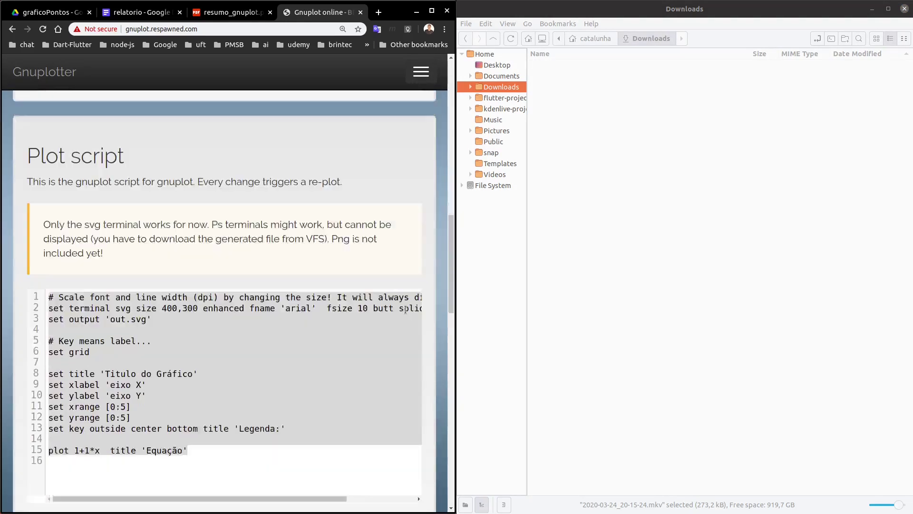
scroll(399, 336, "down", 7)
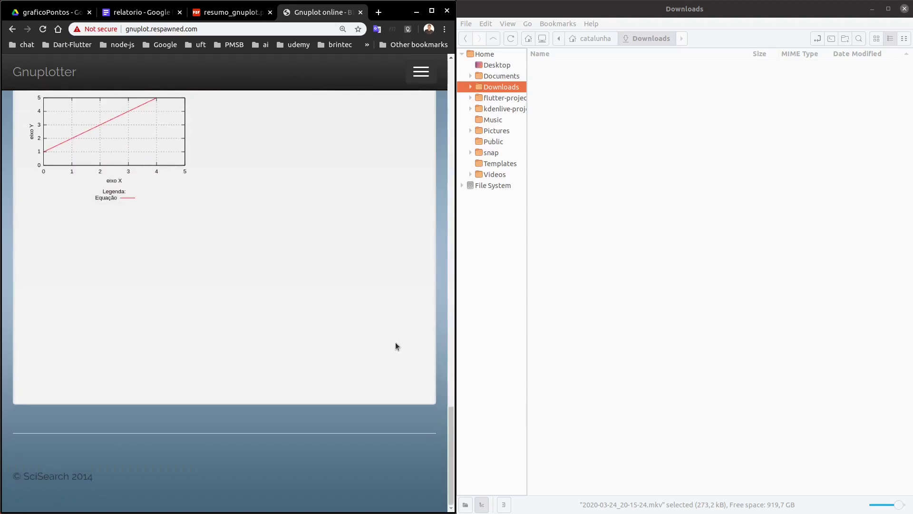
scroll(430, 306, "up", 8)
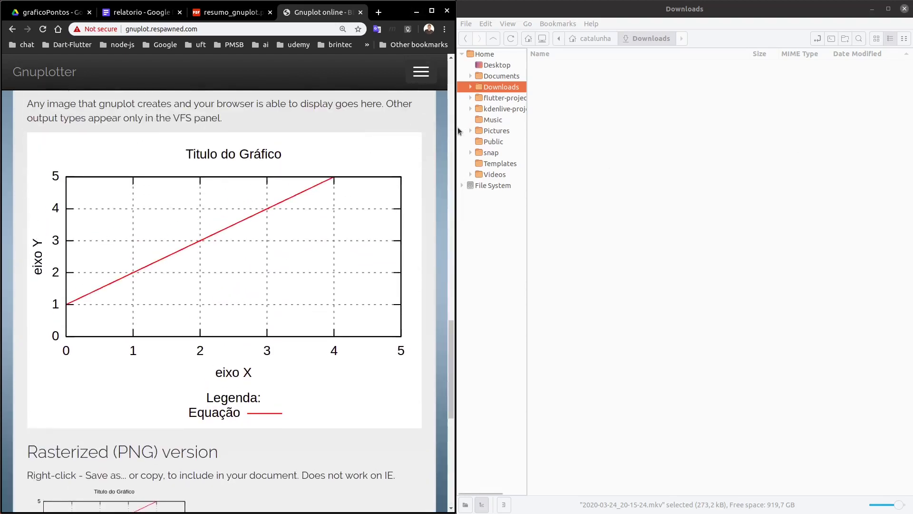
Widen the Gnuplot browser window enough to show the VFS contents list beside the page text
left_click_drag(452, 128, 634, 121)
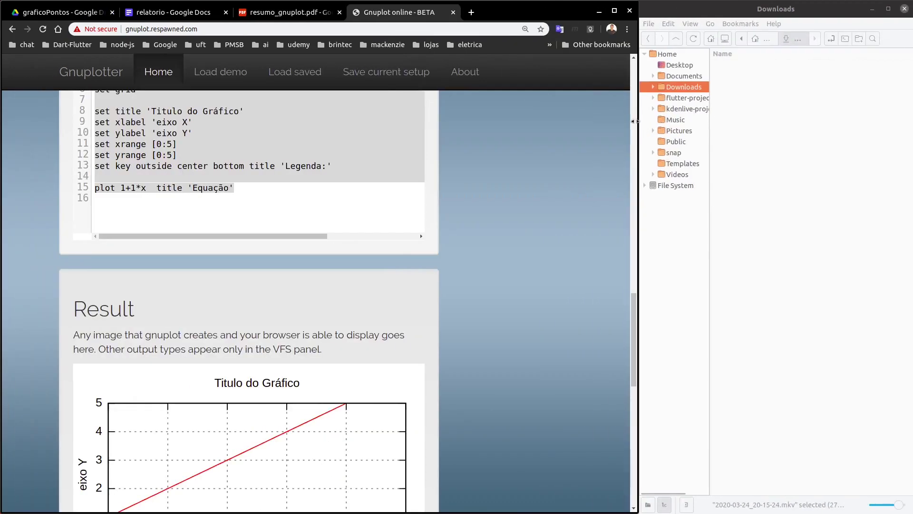
scroll(544, 201, "up", 15)
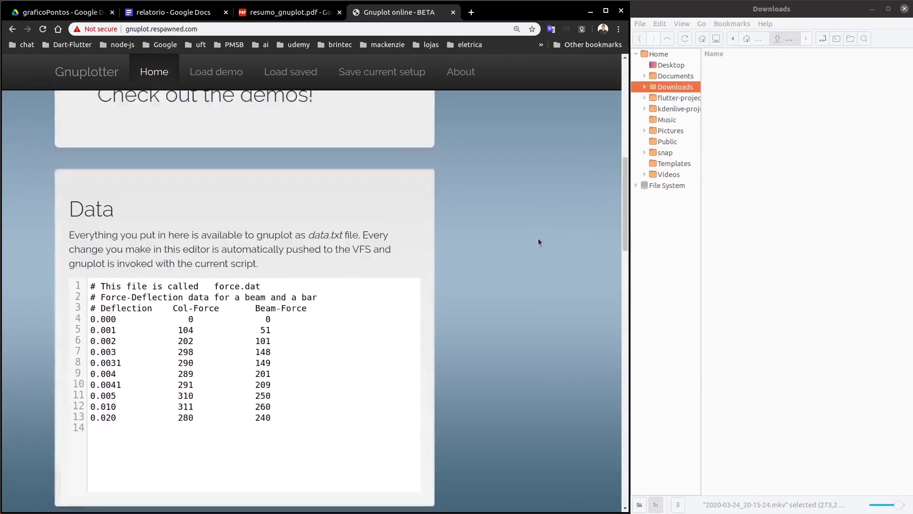
scroll(537, 234, "up", 3)
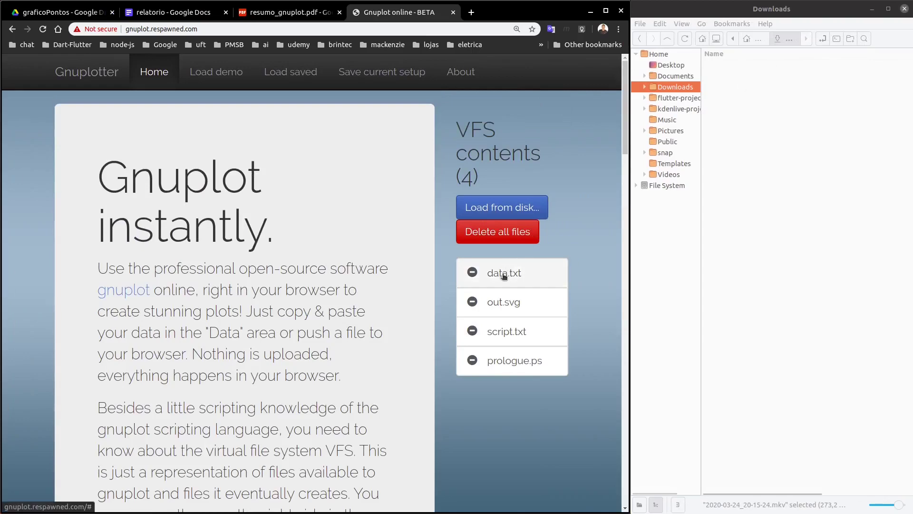
Download out.svg from the VFS contents list and switch to the Downloads folder in the file manager
scroll(260, 330, "down", 6)
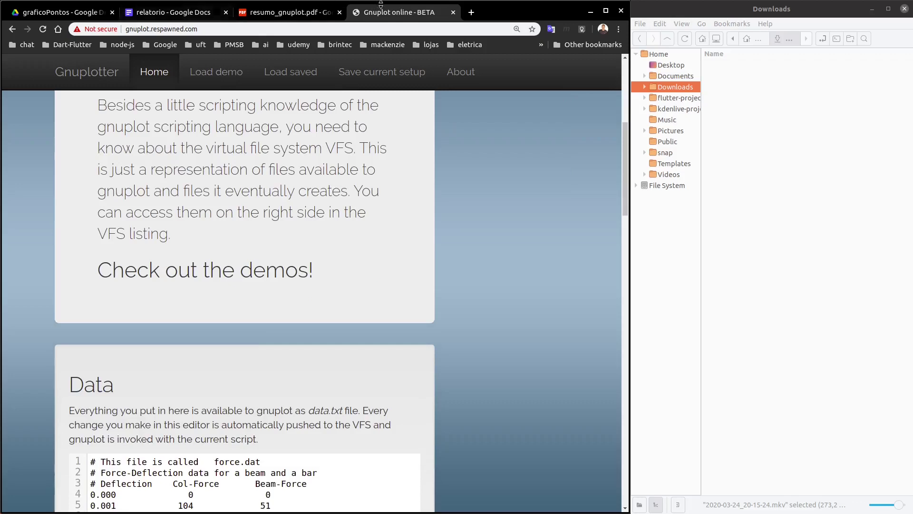
scroll(521, 285, "up", 3)
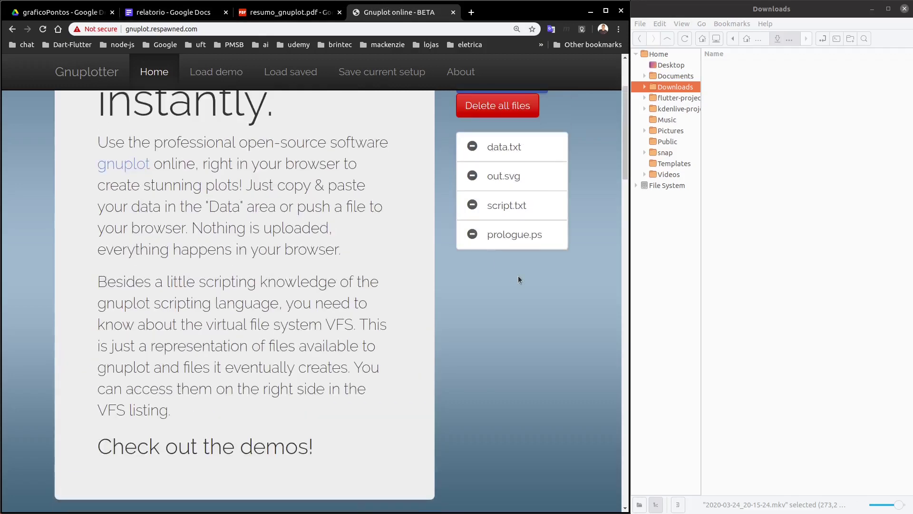
left_click(509, 175)
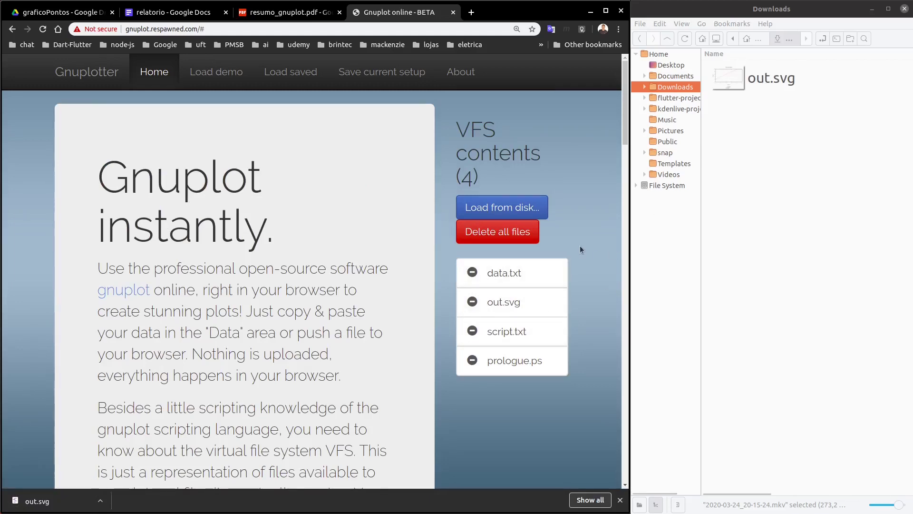
scroll(530, 317, "down", 5)
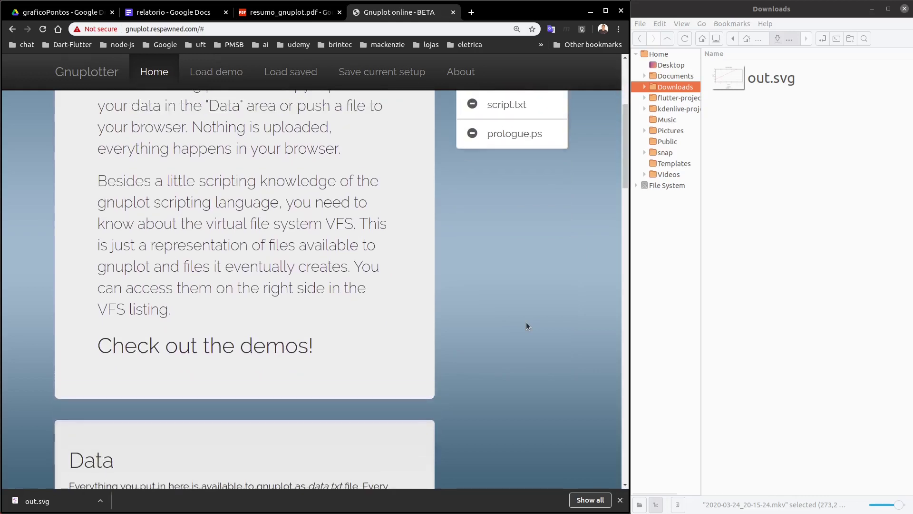
left_click(782, 169)
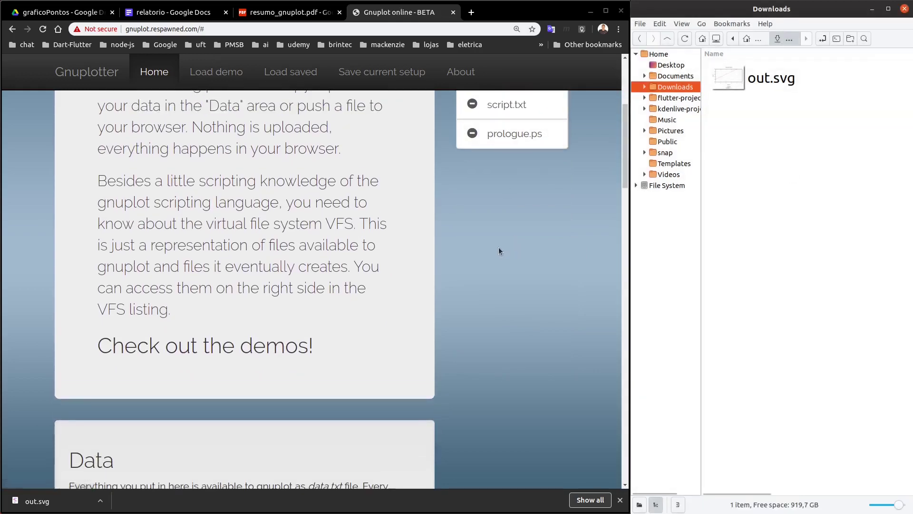
Download script.txt from the VFS contents list into the Downloads folder
scroll(499, 247, "up", 2)
left_click(496, 206)
scroll(499, 204, "up", 3)
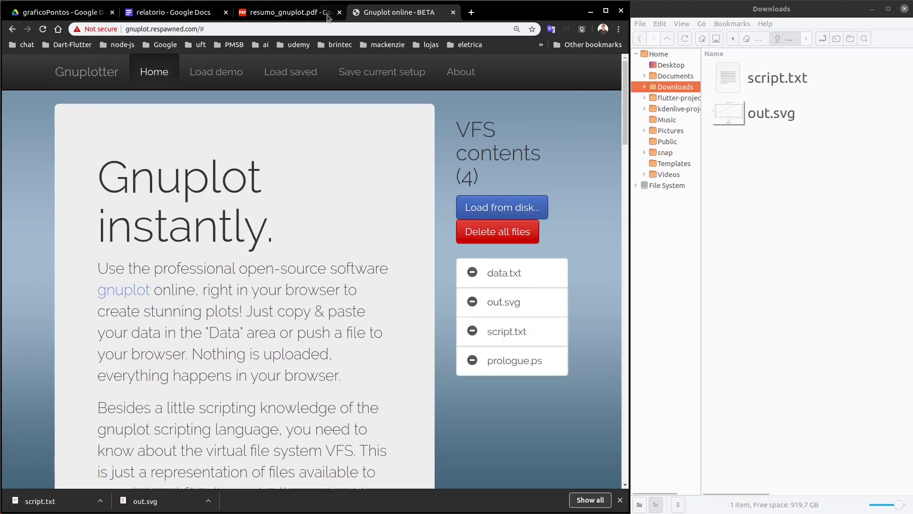
Copy the rendered 'Titulo do Gráfico' image from the Gnuplot Result section
scroll(323, 303, "down", 4)
scroll(333, 307, "down", 15)
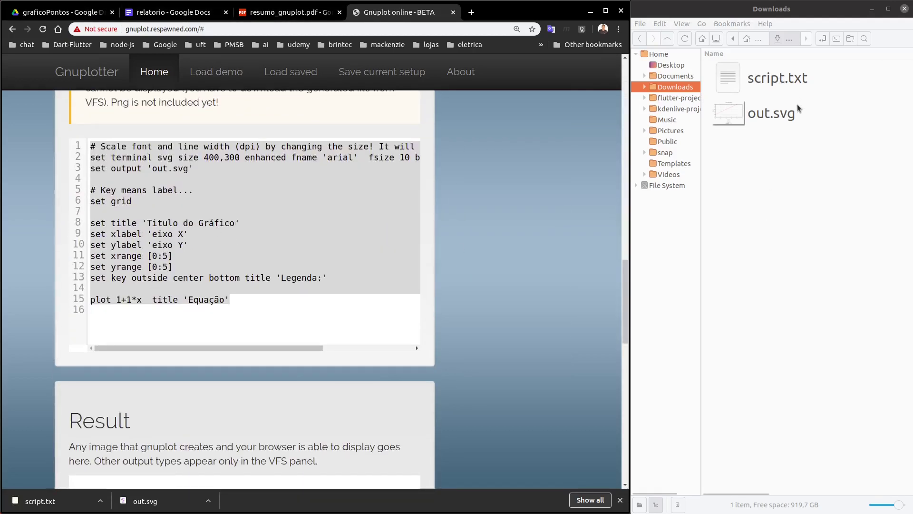
scroll(404, 319, "down", 6)
scroll(398, 321, "down", 5)
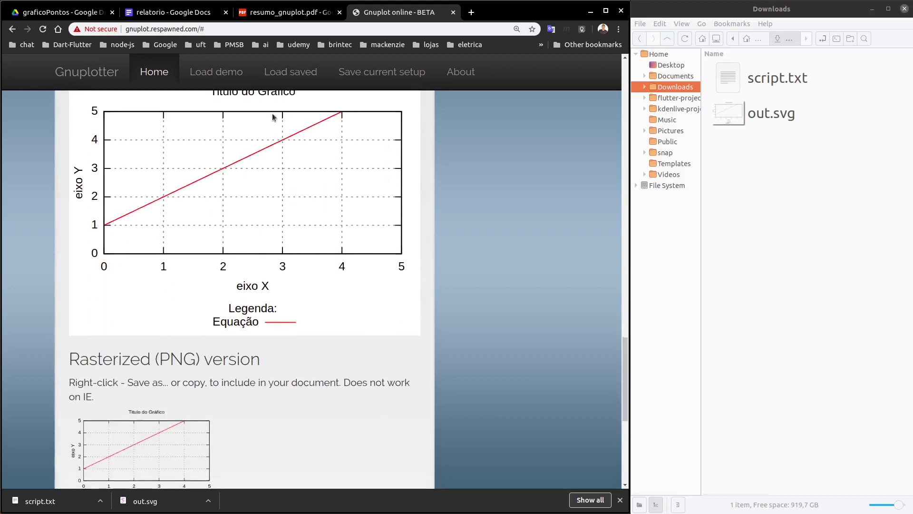
left_click(201, 15)
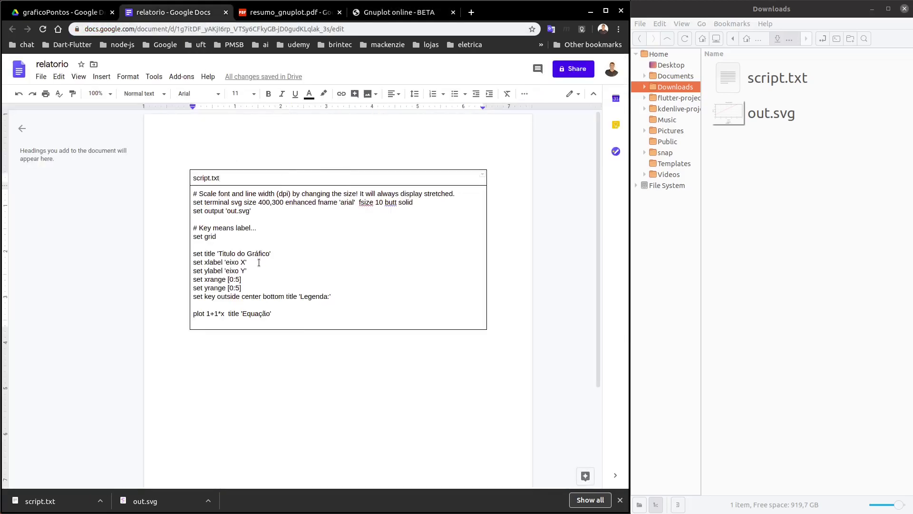
left_click(395, 12)
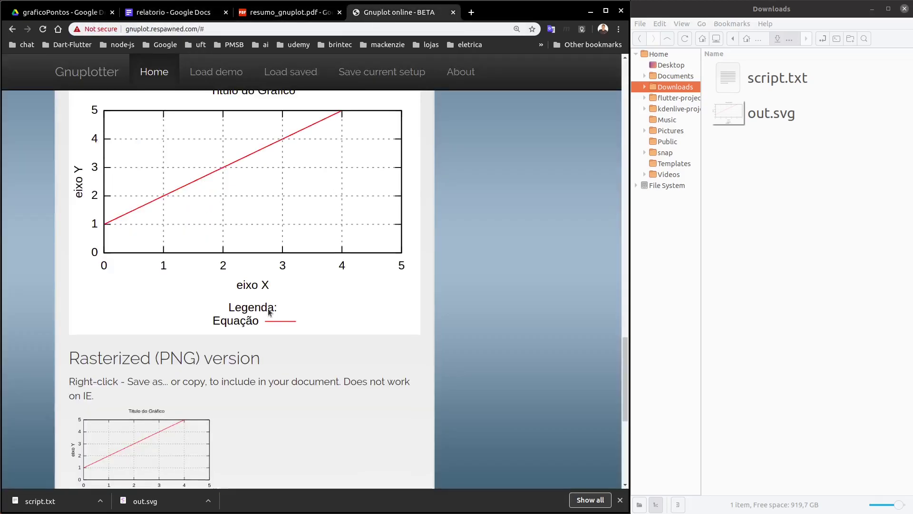
scroll(274, 313, "up", 4)
right_click(255, 238)
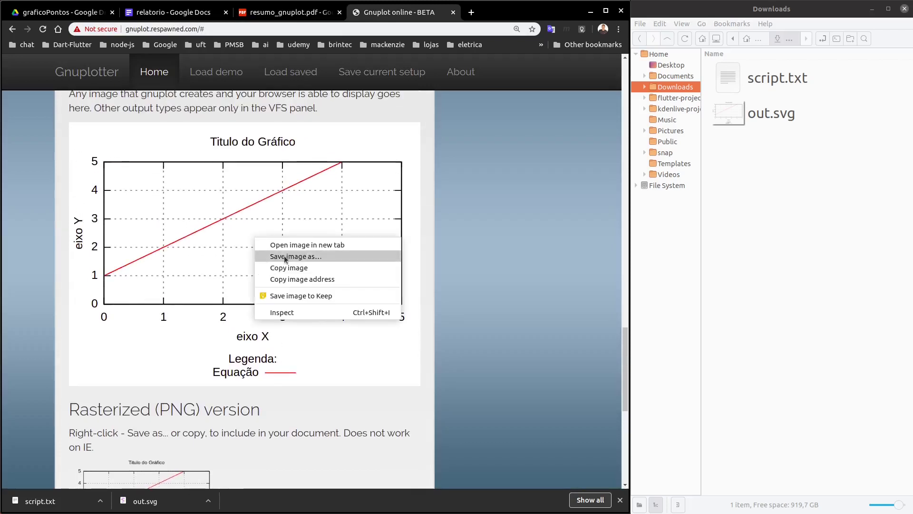
left_click(289, 268)
Paste the copied graph into the relatorio document below the script.txt table
left_click(187, 14)
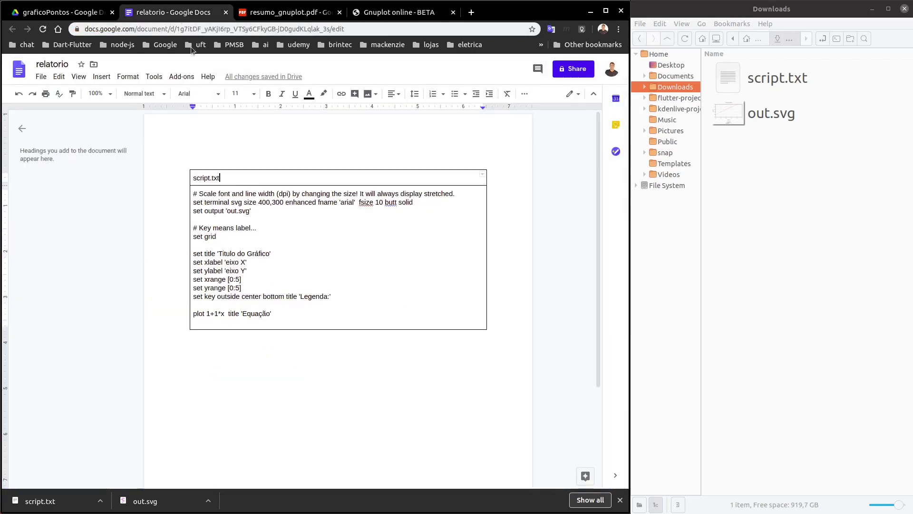
left_click(256, 351)
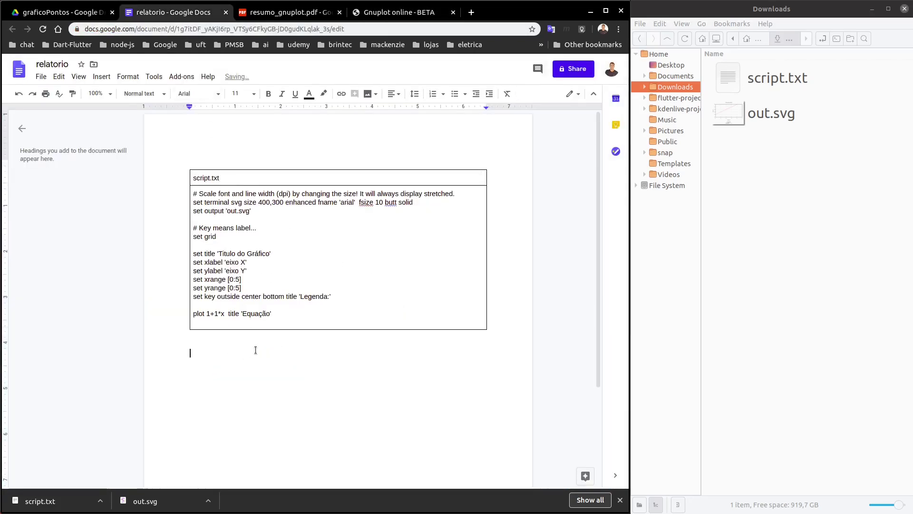
key("ctrl+v")
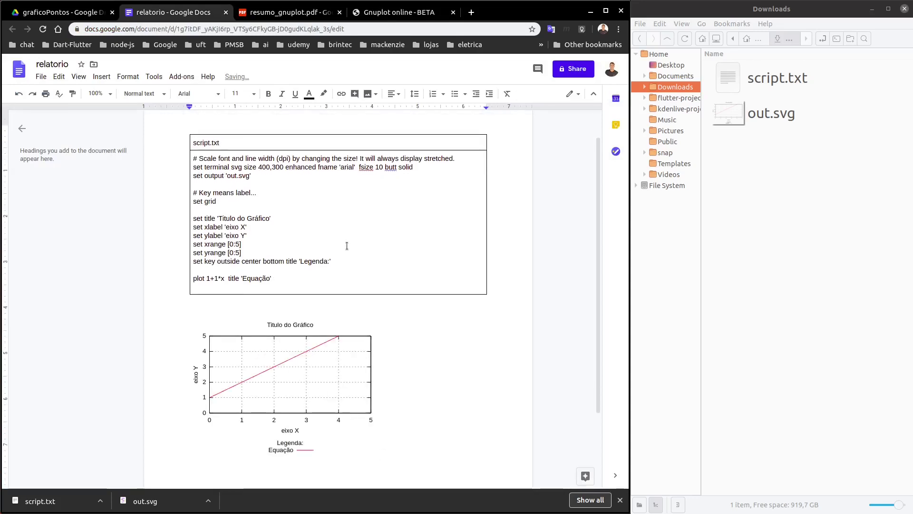
scroll(285, 299, "down", 2)
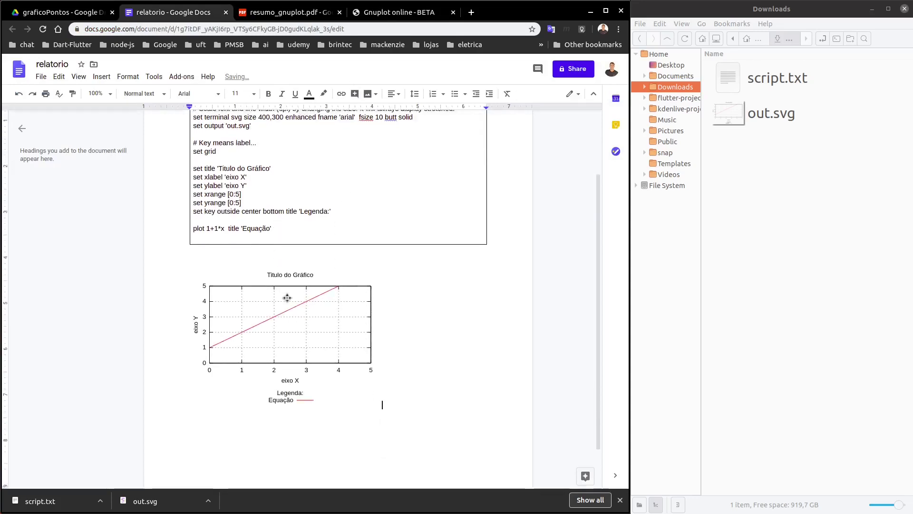
Enlarge the pasted graph to slightly less than the script table's width so it fits on the first page
left_click(309, 280)
left_click_drag(379, 360, 481, 445)
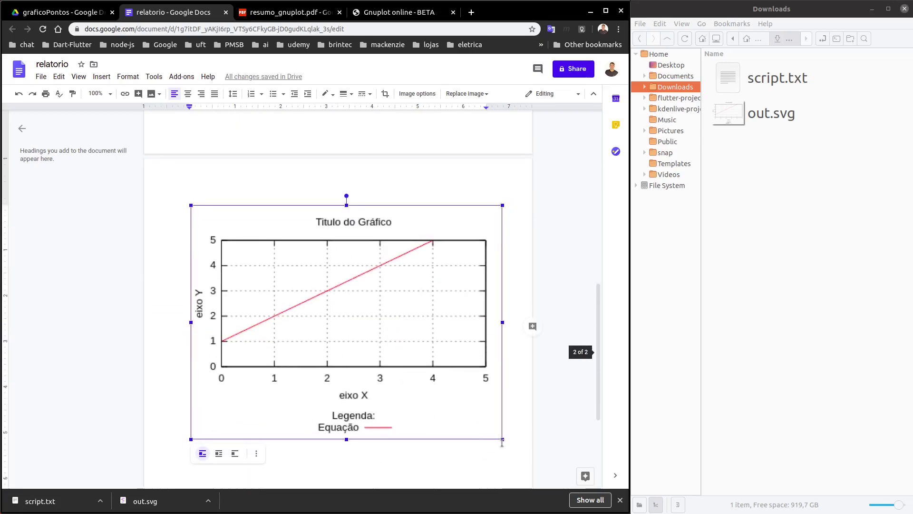
left_click_drag(502, 439, 469, 402)
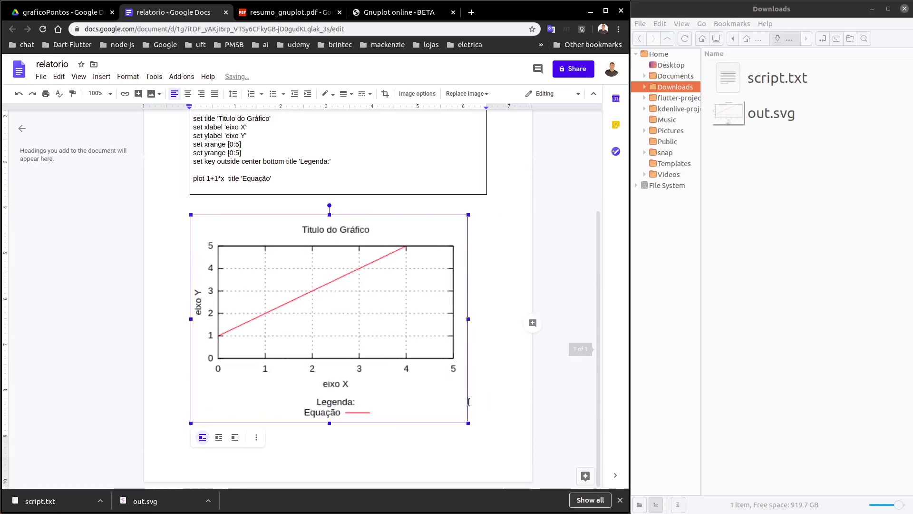
left_click(469, 418)
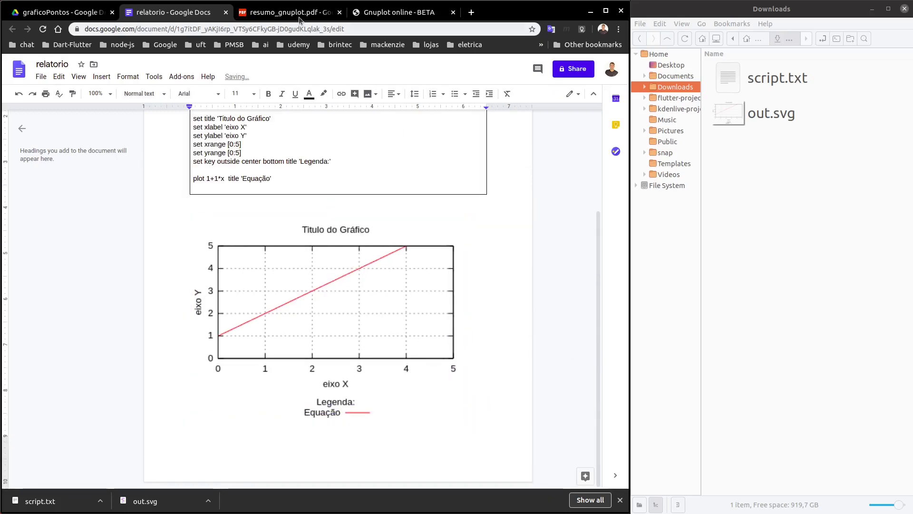
Save Gnuplot's rasterized PNG version of the graph as download.png in the Downloads folder
left_click(381, 12)
scroll(330, 272, "down", 7)
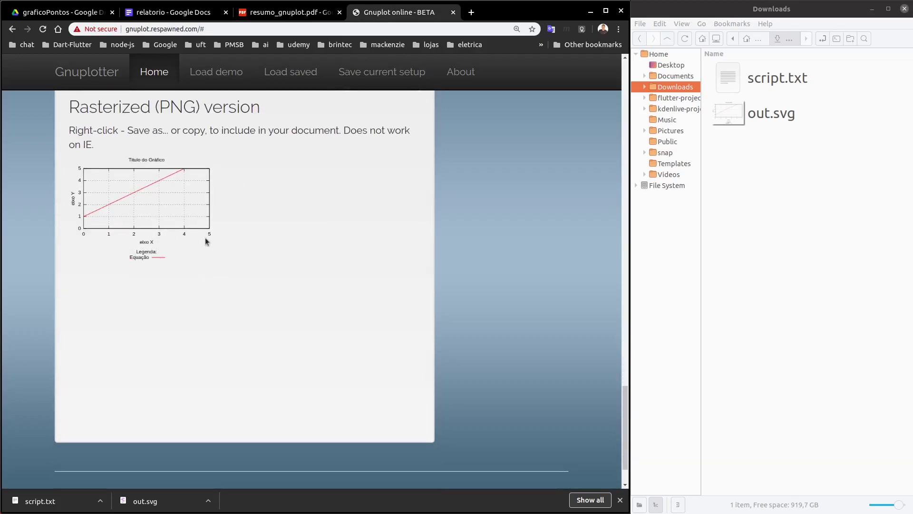
right_click(190, 196)
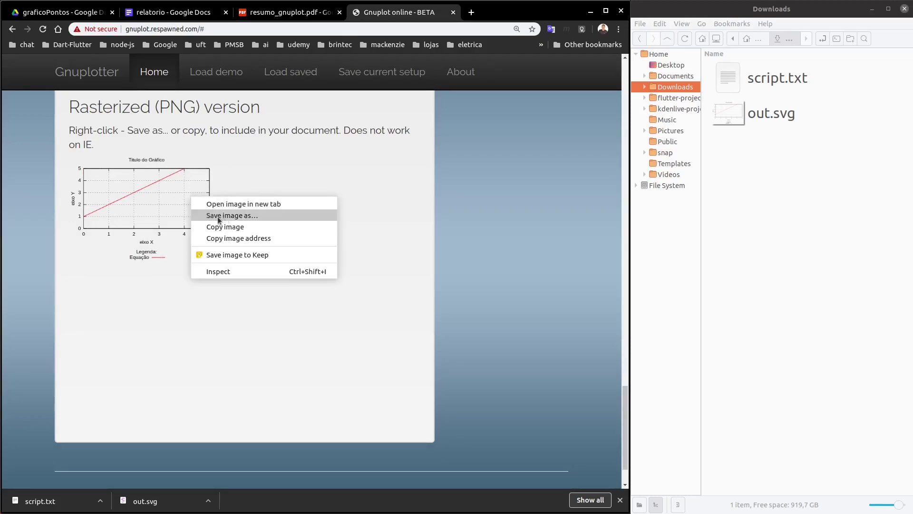
left_click(240, 217)
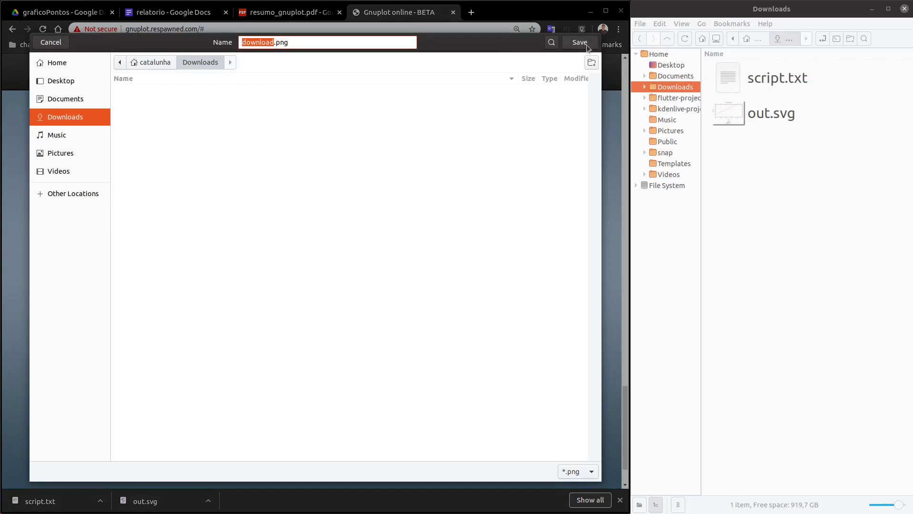
left_click(587, 45)
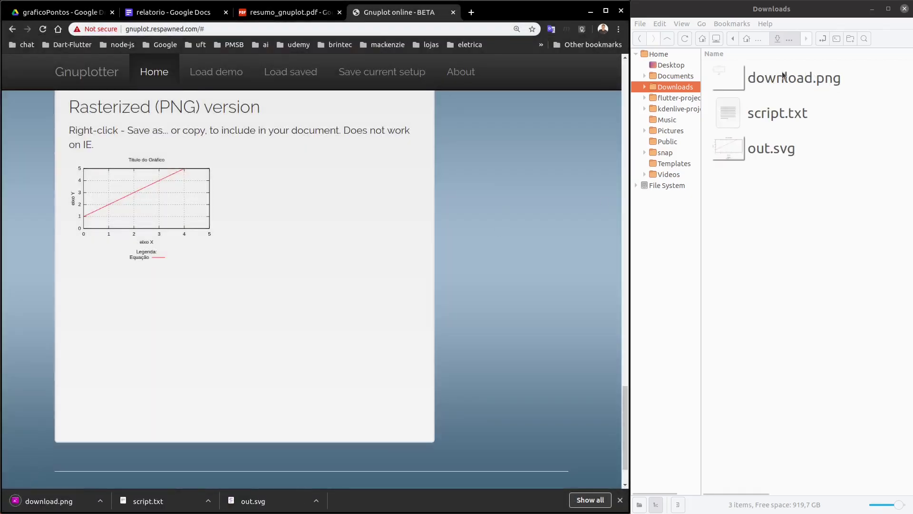
Open download.png from the Downloads folder in Shotwell Viewer
right_click(766, 76)
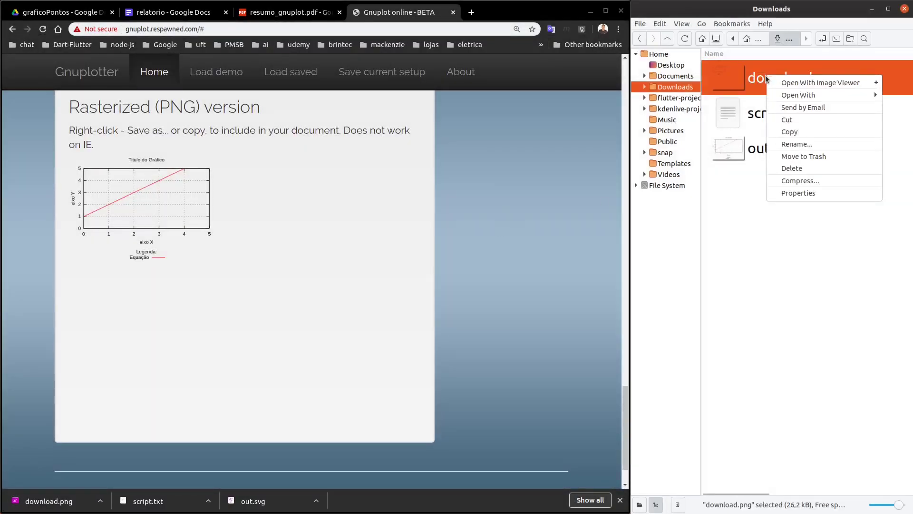
mouse_move(805, 93)
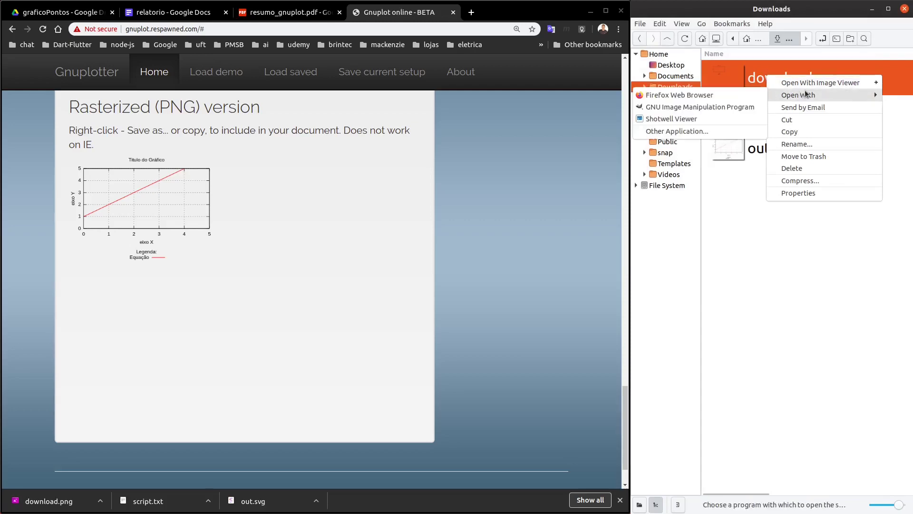
left_click(708, 118)
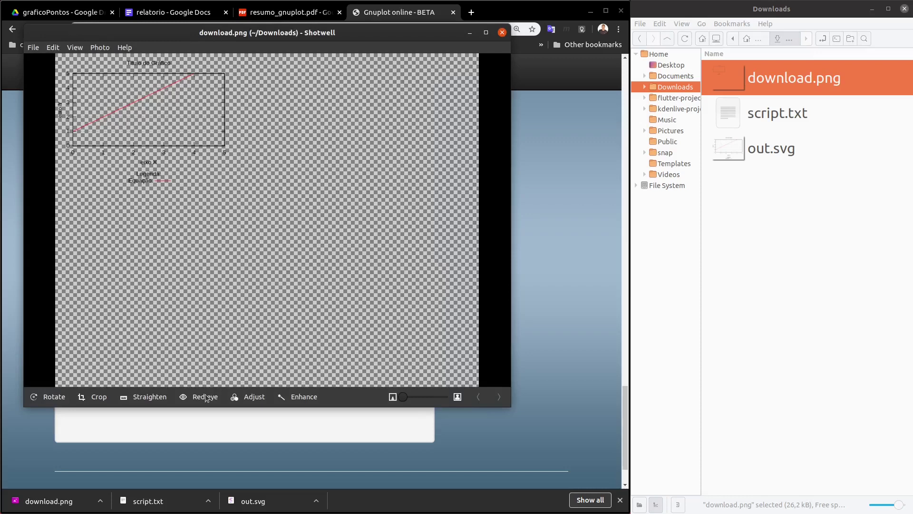
Crop download.png with the Unconstrained ratio to just the graph and its legend, removing the empty area
left_click(94, 397)
left_click_drag(324, 243, 234, 184)
left_click_drag(317, 316, 237, 162)
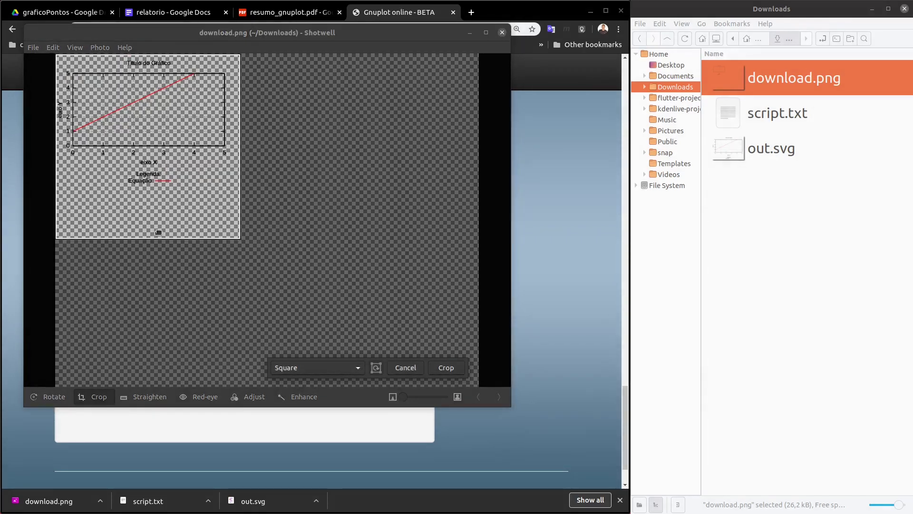
mouse_move(162, 237)
left_mouse_down()
mouse_move(160, 211)
mouse_move(161, 246)
left_mouse_up()
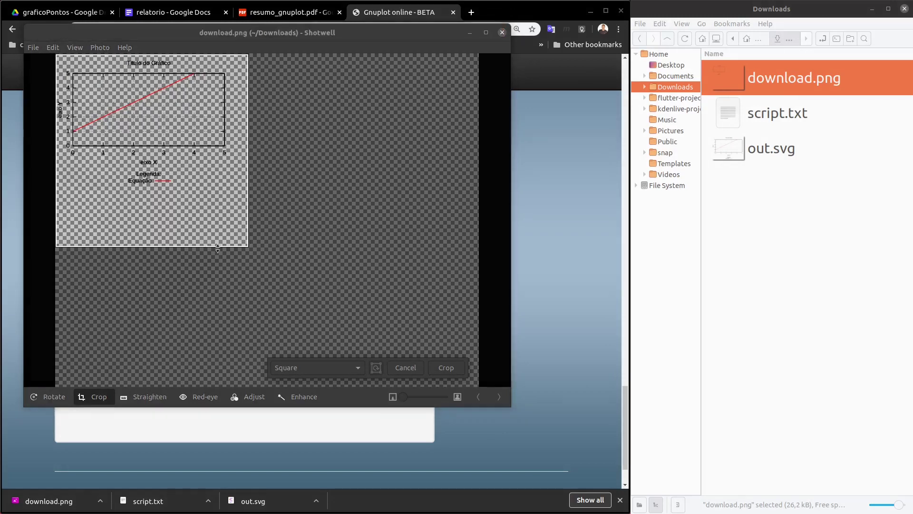
left_click(324, 367)
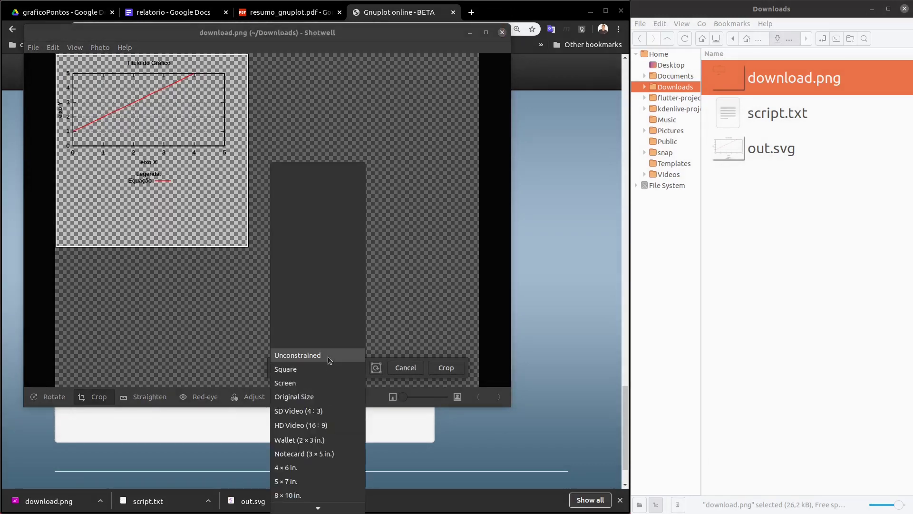
left_click(327, 356)
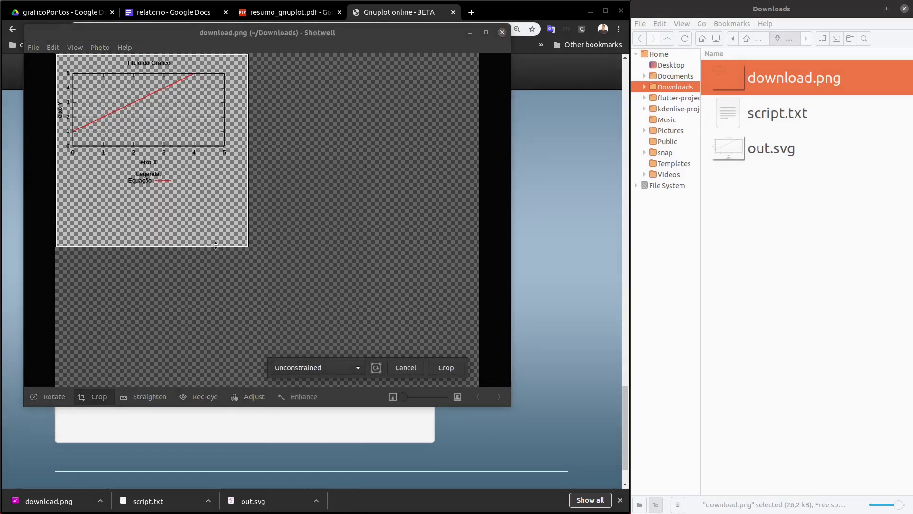
left_click_drag(216, 246, 233, 190)
left_click_drag(248, 158, 239, 156)
left_click(446, 368)
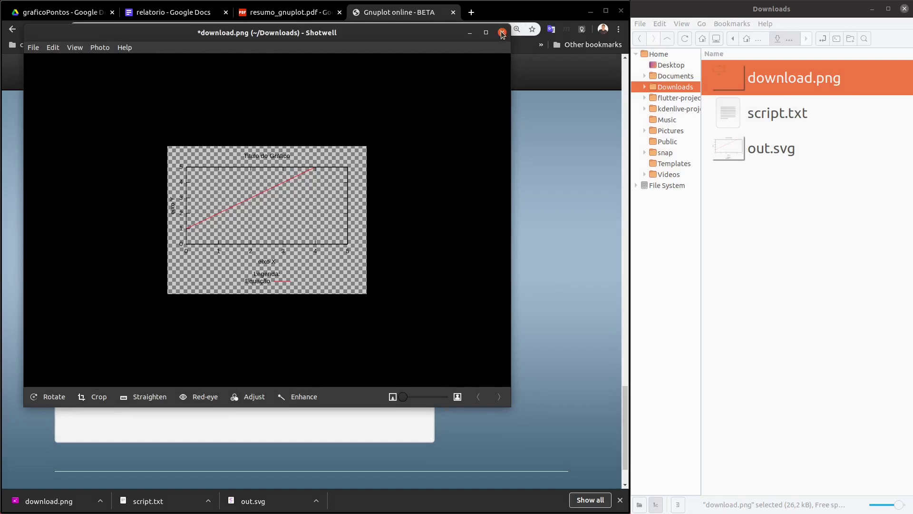
Close Shotwell and save the cropped download.png, then close the image preview and dismiss the crash report
left_click(502, 32)
left_click(182, 235)
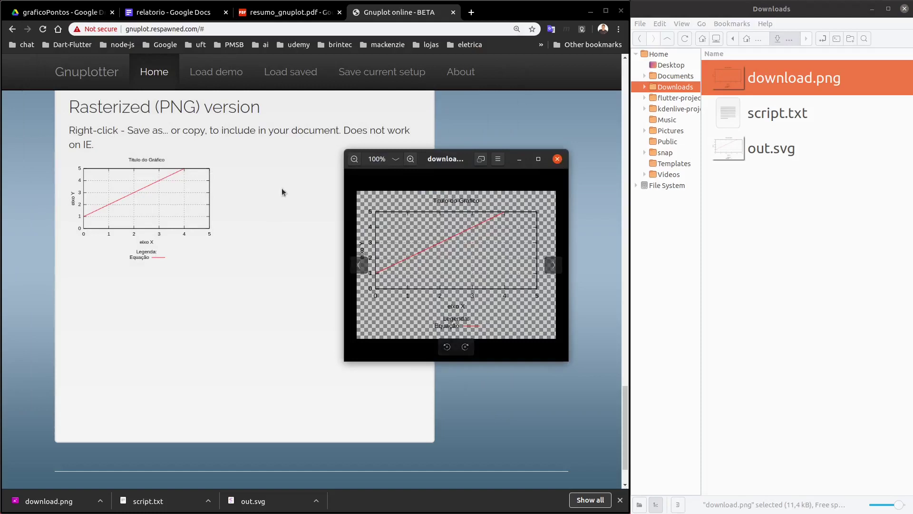
left_click(557, 159)
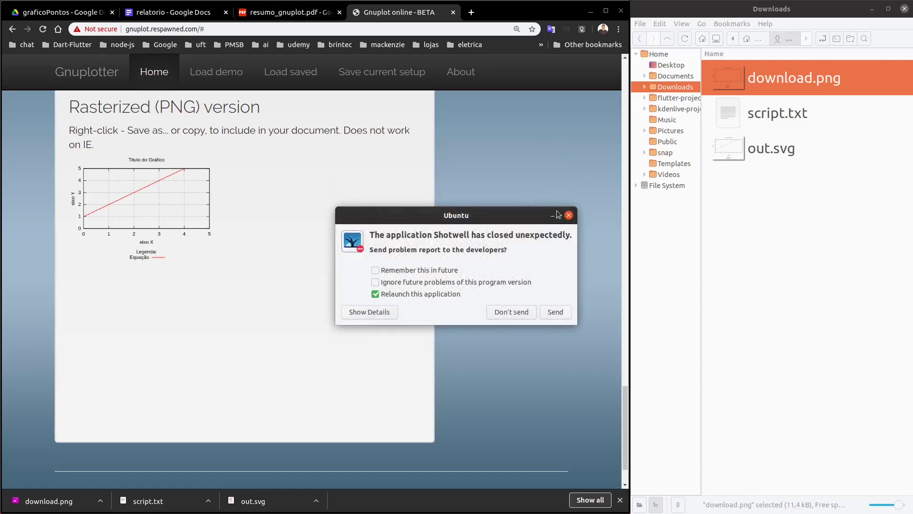
left_click(569, 216)
Upload download.png, script.txt and out.svg from Downloads to the graficoPontos folder in Google Drive
left_click(172, 14)
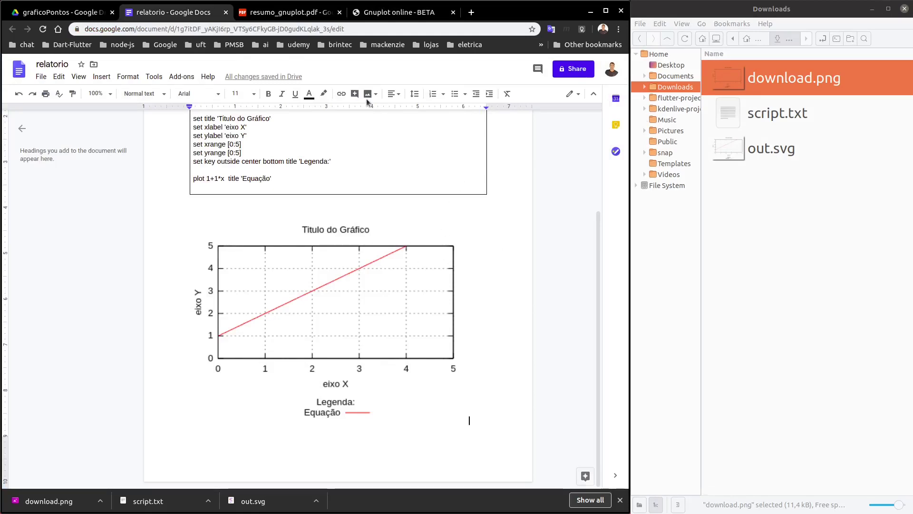
left_click(88, 14)
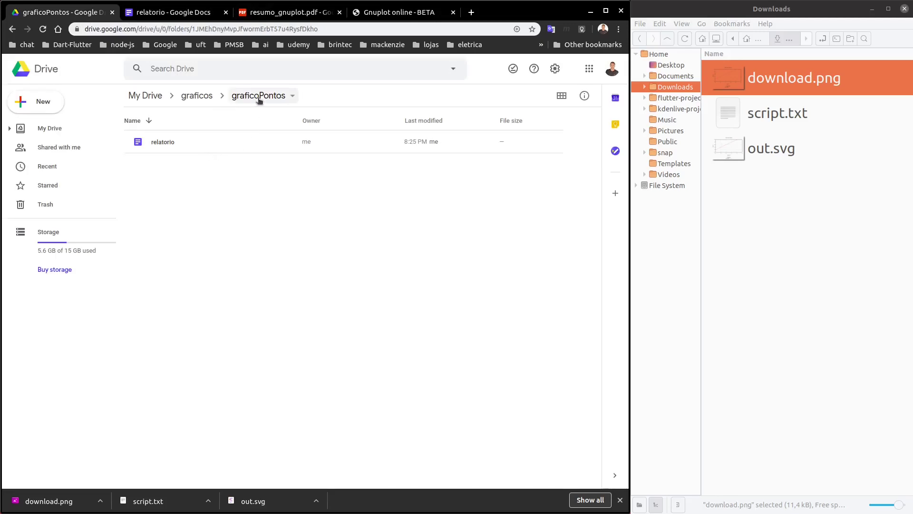
left_click(812, 183)
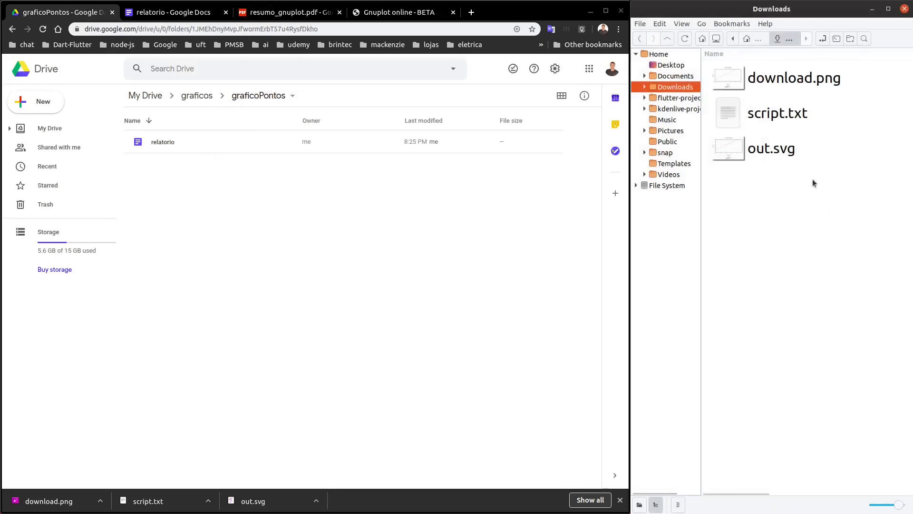
left_click(823, 150)
left_click(794, 85, "shift")
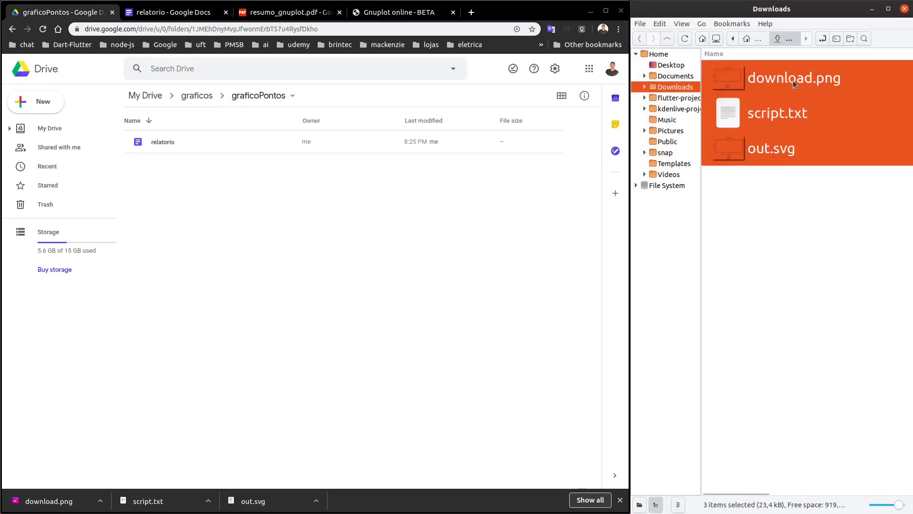
left_click_drag(770, 79, 304, 195)
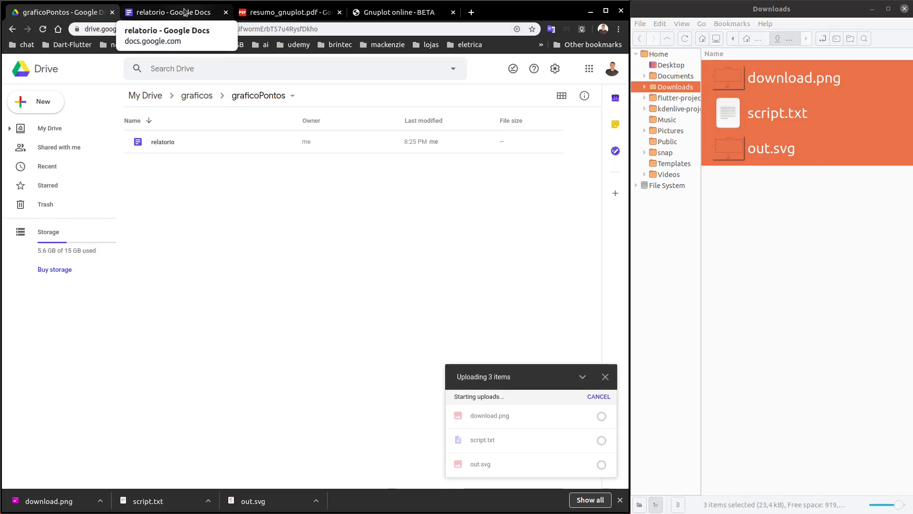
Review the script table and the graph below it in the relatorio document
left_click(184, 12)
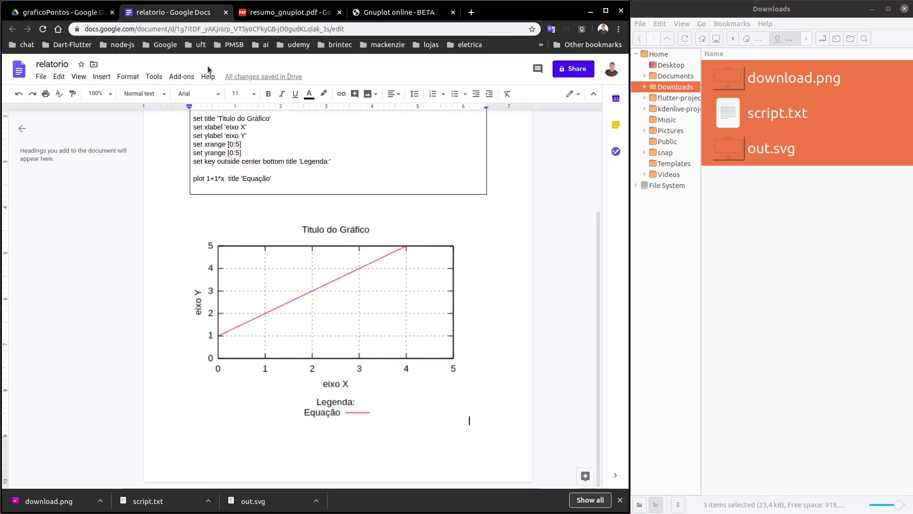
scroll(390, 233, "up", 3)
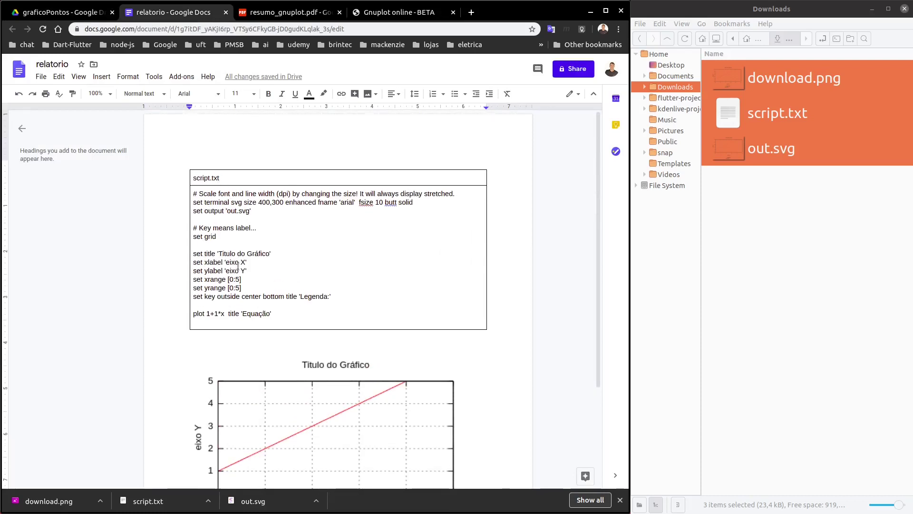
scroll(237, 264, "down", 3)
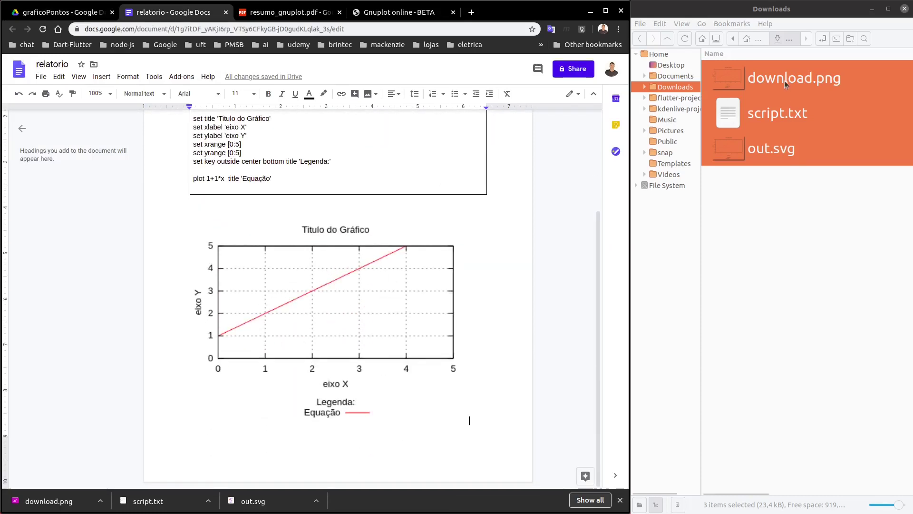
Review the script and graph in the relatorio document alongside the PNG graph in Gnuplot online
left_click(796, 209)
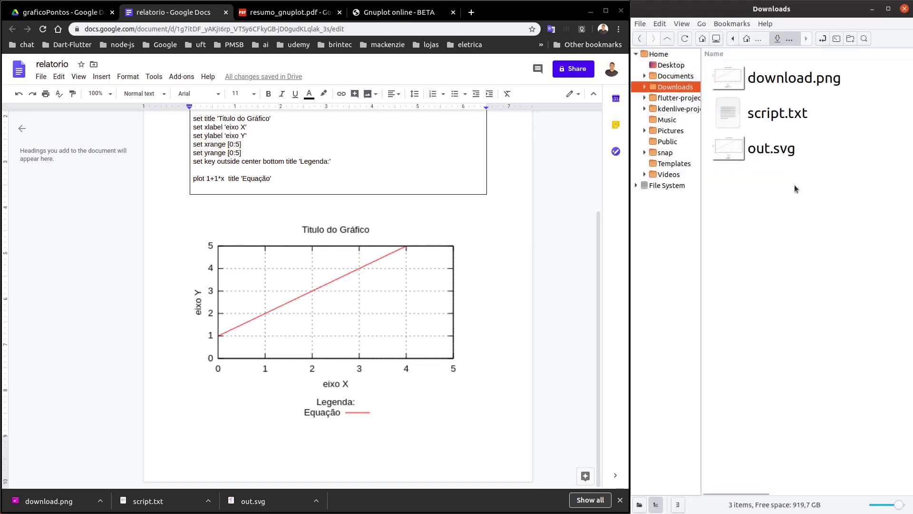
scroll(795, 185, "up", 1)
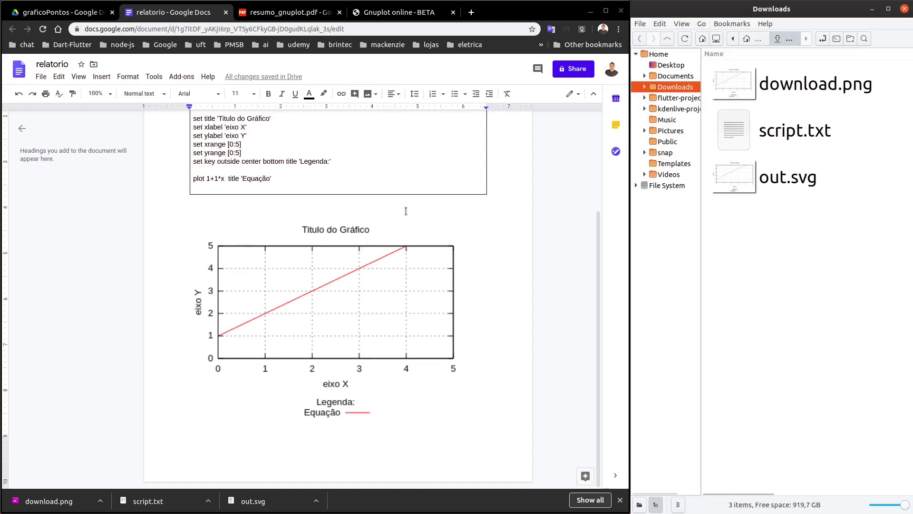
scroll(398, 248, "up", 3)
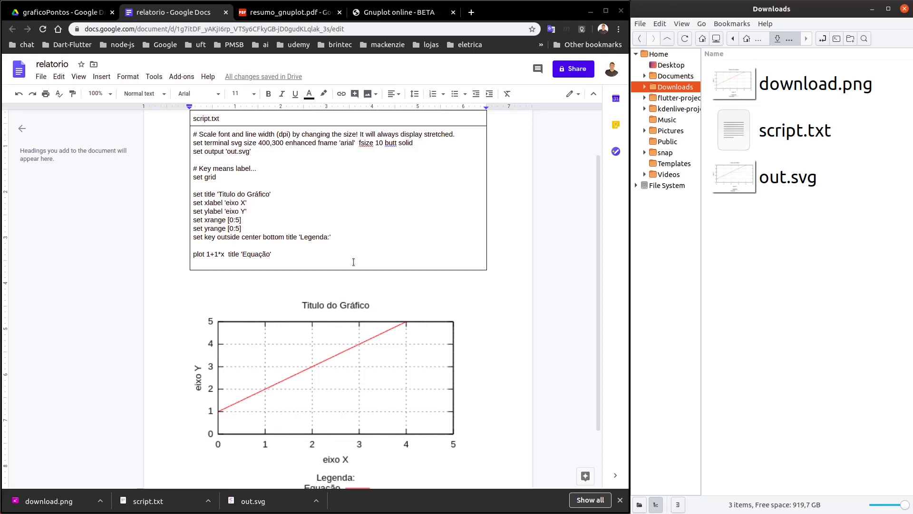
scroll(354, 261, "up", 2)
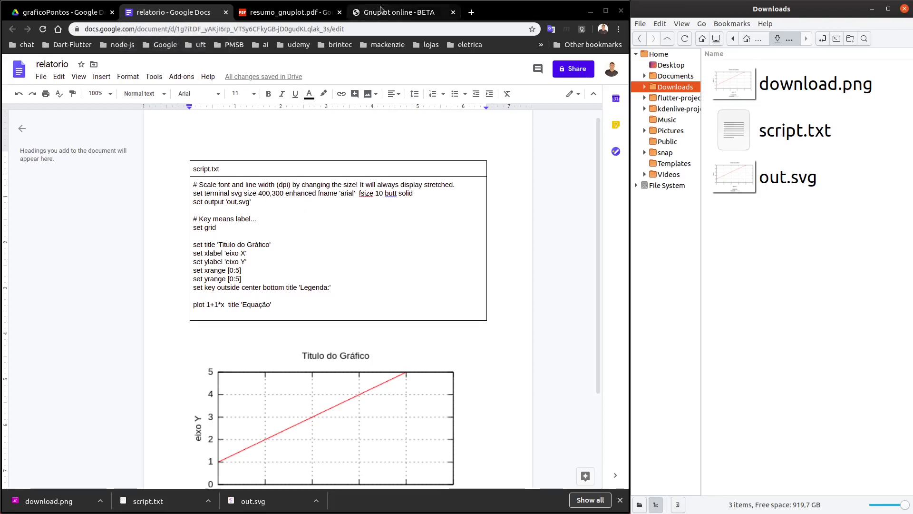
left_click(391, 15)
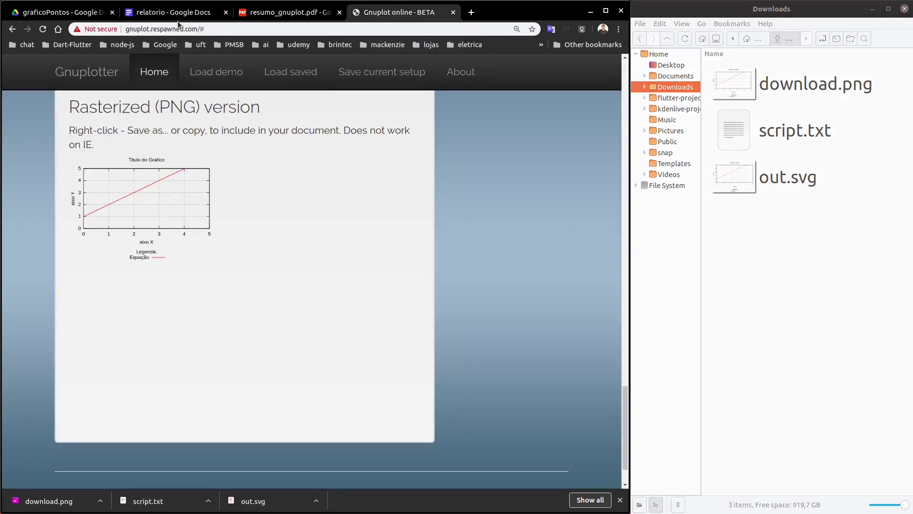
left_click(178, 18)
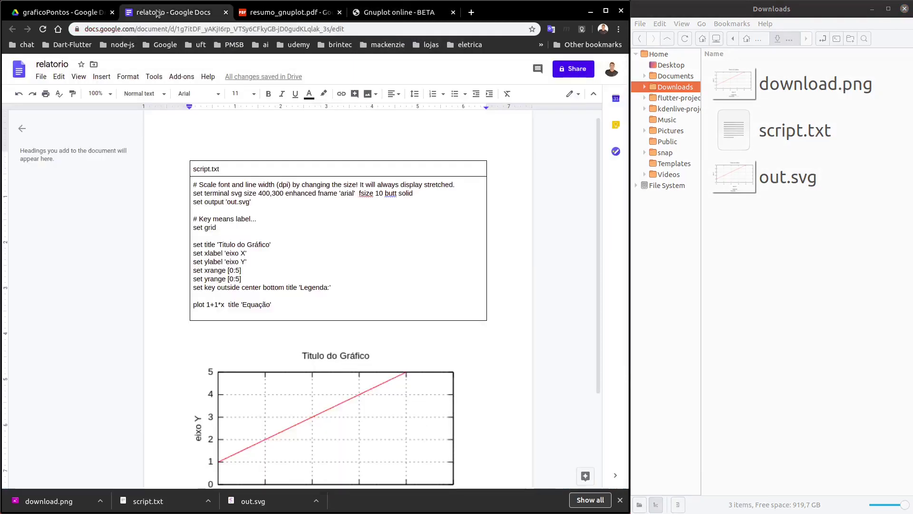
Open the graficoEquacao folder in Google Drive and delete download.png, script.txt and out.svg from the local Downloads folder
left_click(79, 9)
left_click(197, 94)
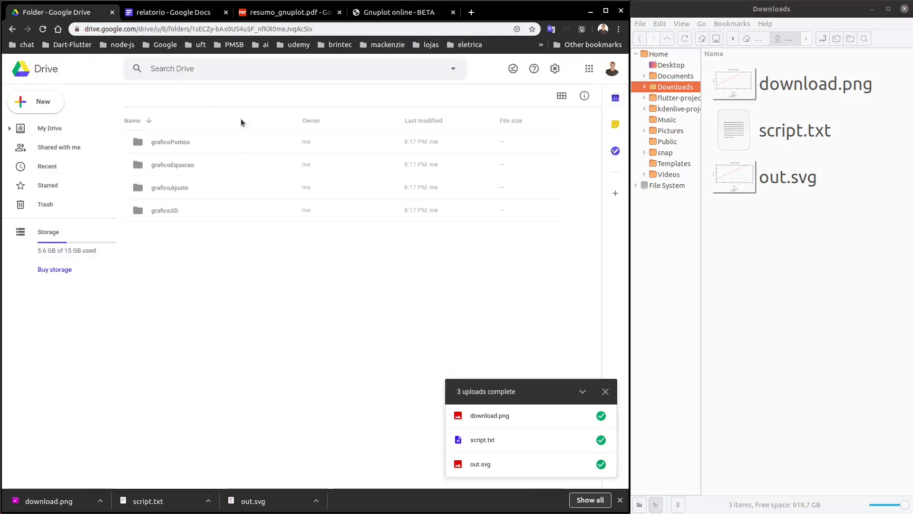
double_click(200, 168)
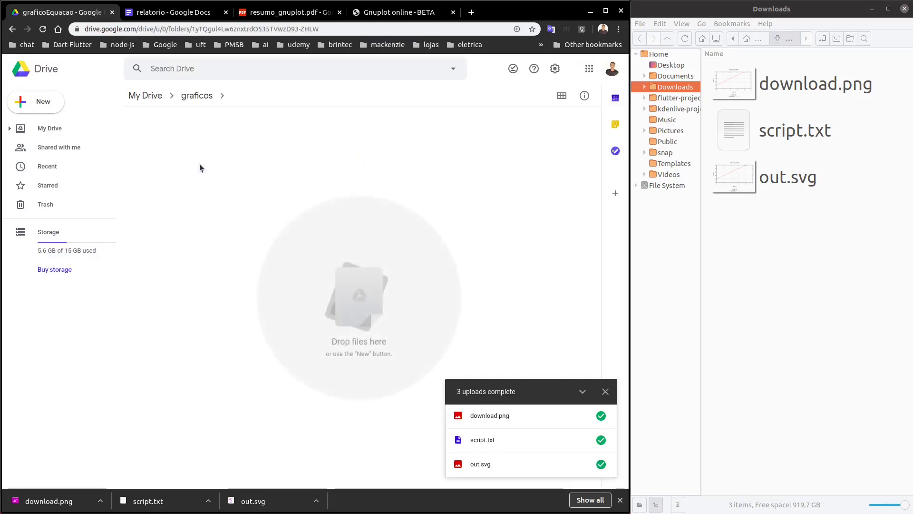
left_click(819, 221)
key("ctrl+a")
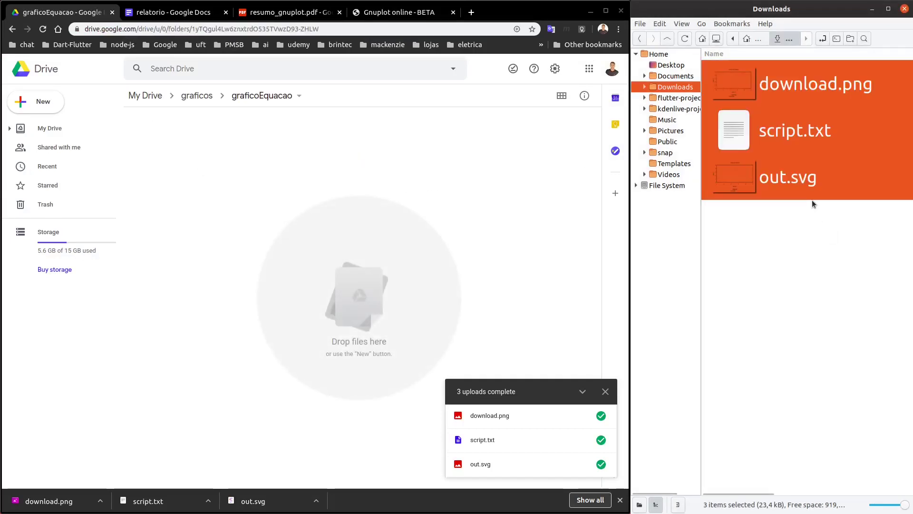
key("Delete")
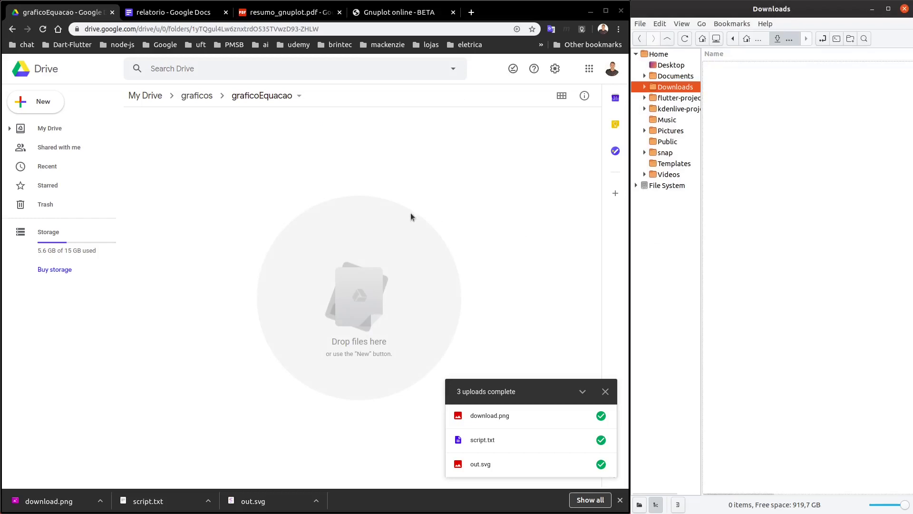
Check the sample scripts in resumo_gnuplot.pdf and the contents of the graficoEquacao folder in Google Drive
left_click(290, 12)
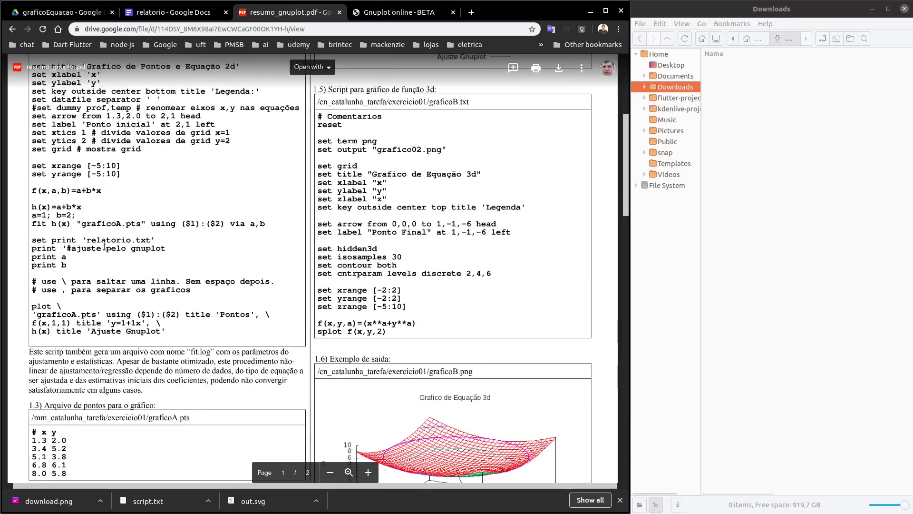
key("ctrl+Page_Up")
key("ctrl+Page_Up")
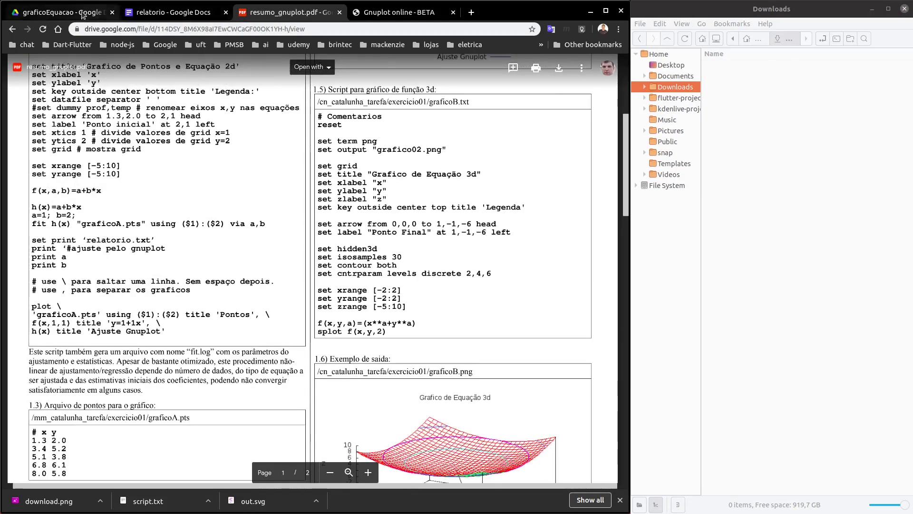
left_click(208, 100)
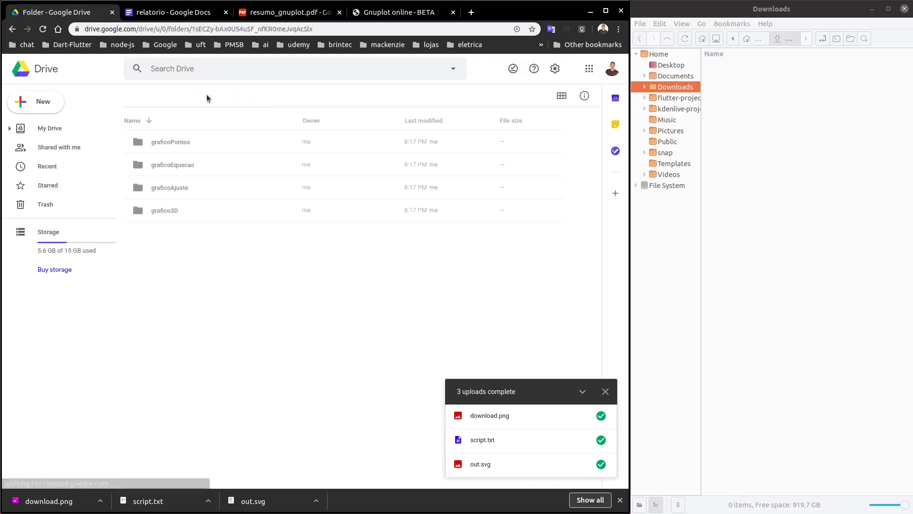
double_click(188, 165)
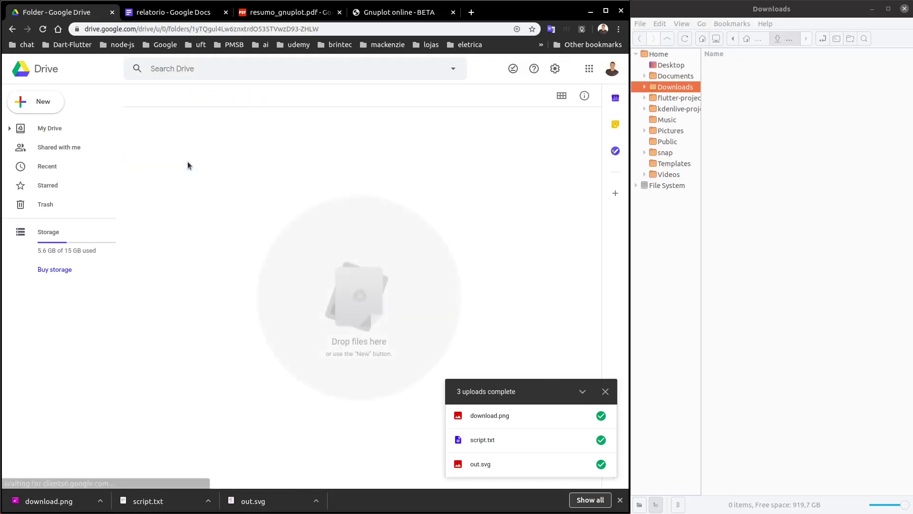
Move script.txt, relatorio, out.svg and download.png from the graficoPontos folder to the graficoEquacao folder in Google Drive
left_click(199, 101)
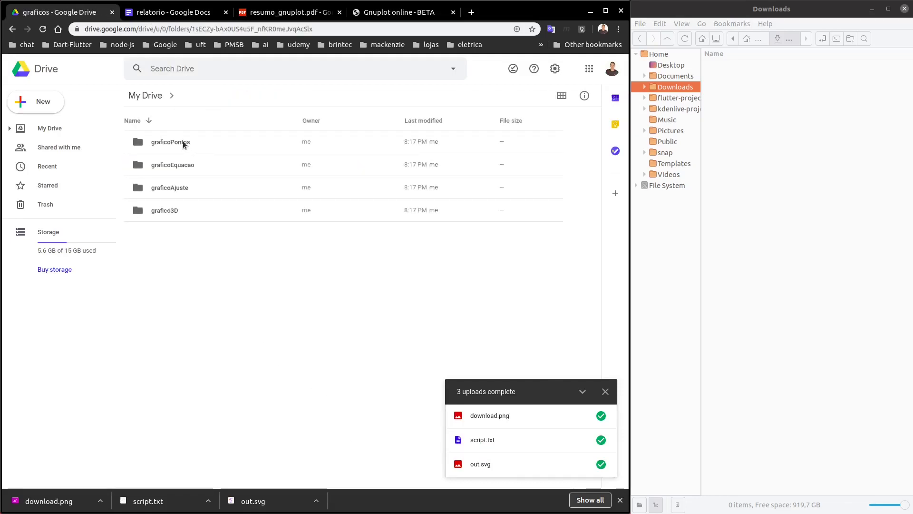
double_click(184, 142)
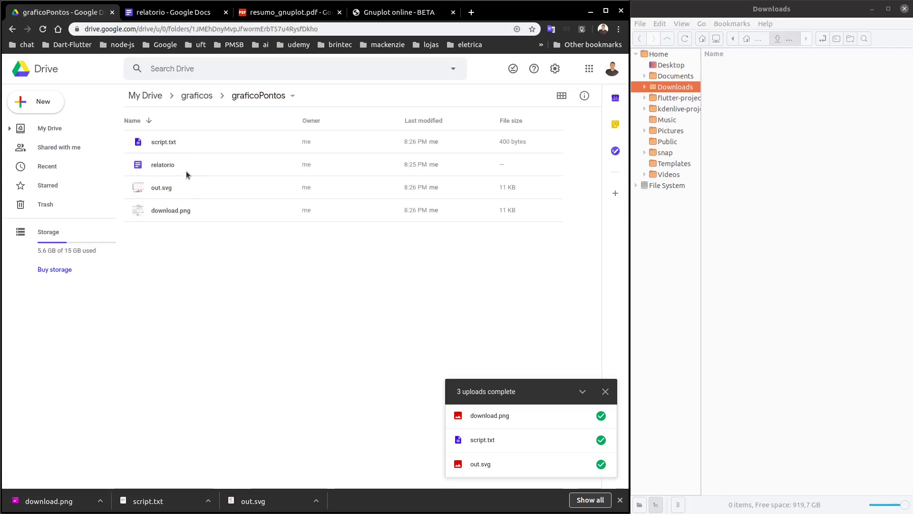
left_click(187, 168)
left_click(202, 148)
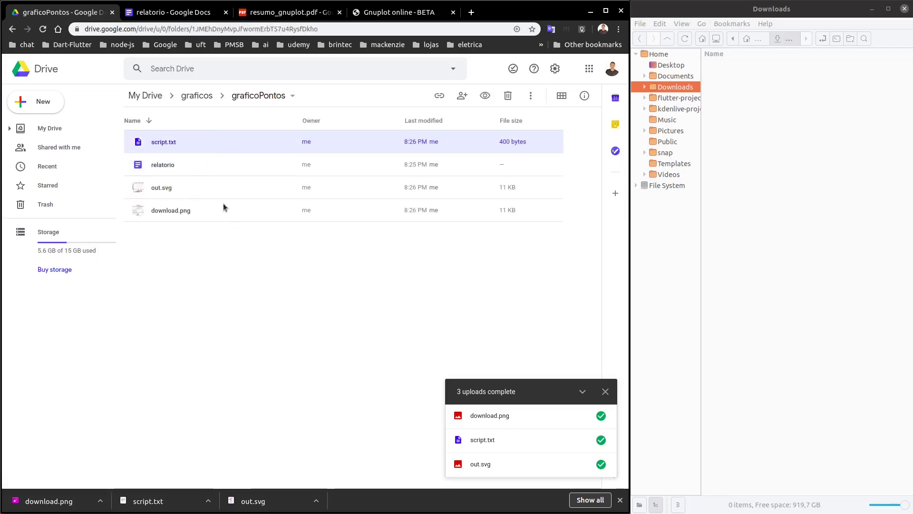
left_click(213, 210, "shift")
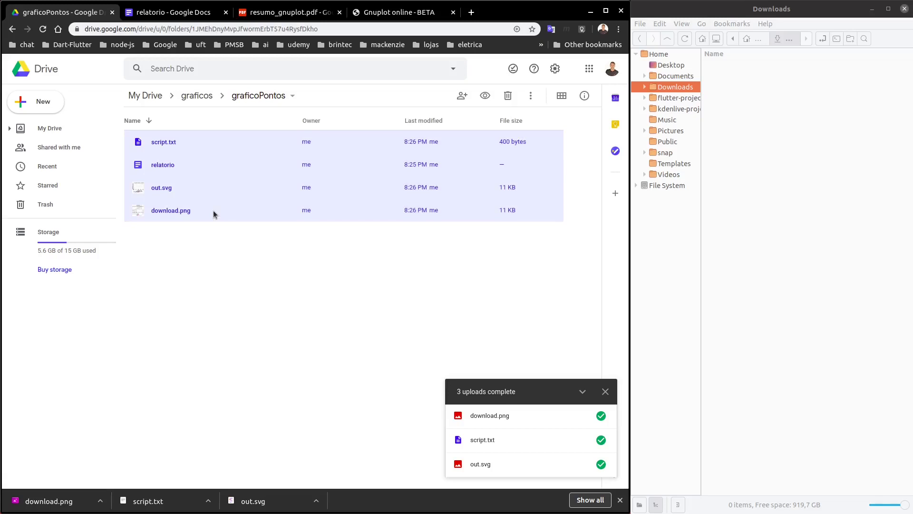
right_click(213, 210)
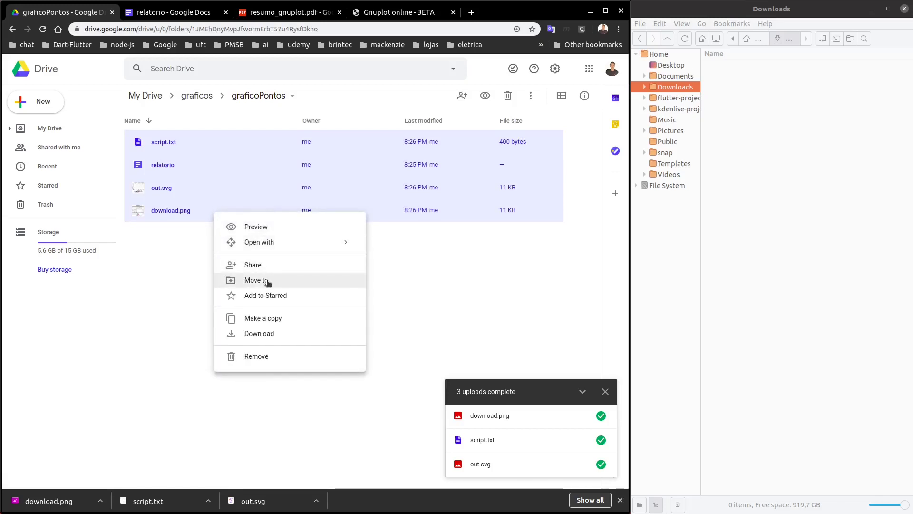
left_click(266, 281)
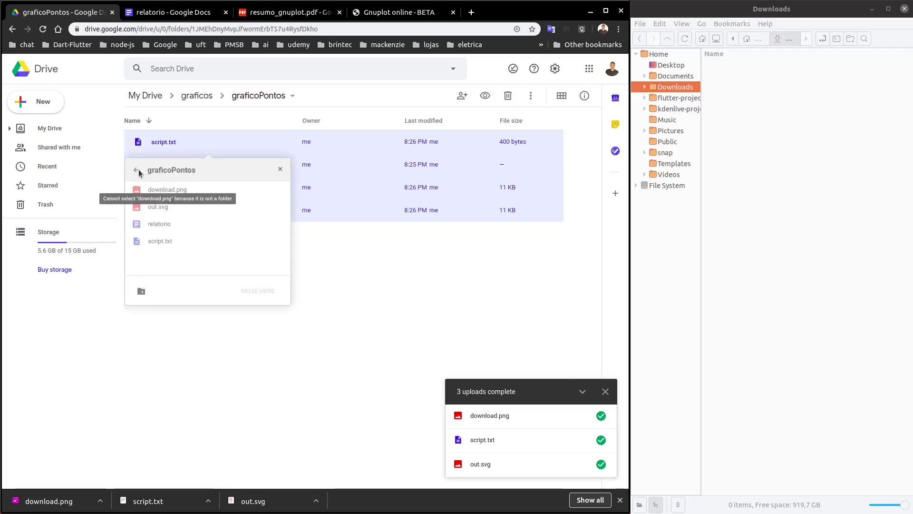
left_click(138, 172)
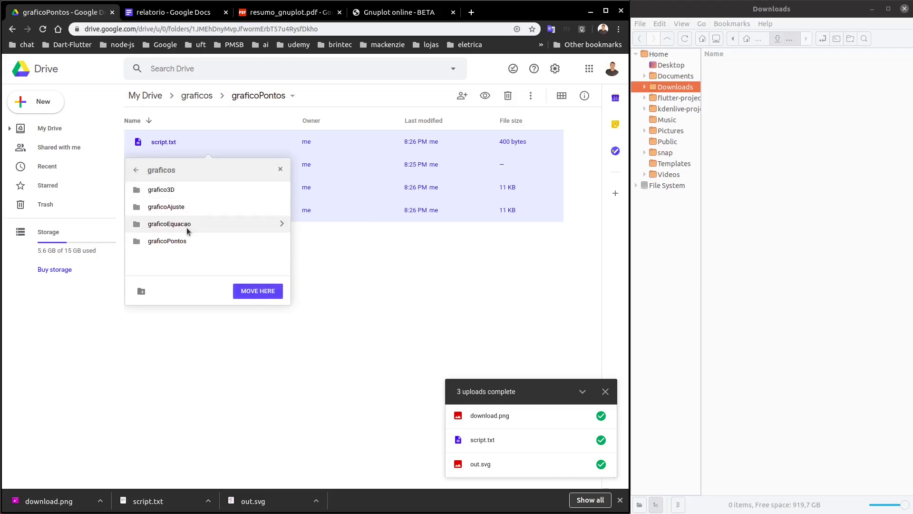
double_click(190, 227)
left_click(266, 295)
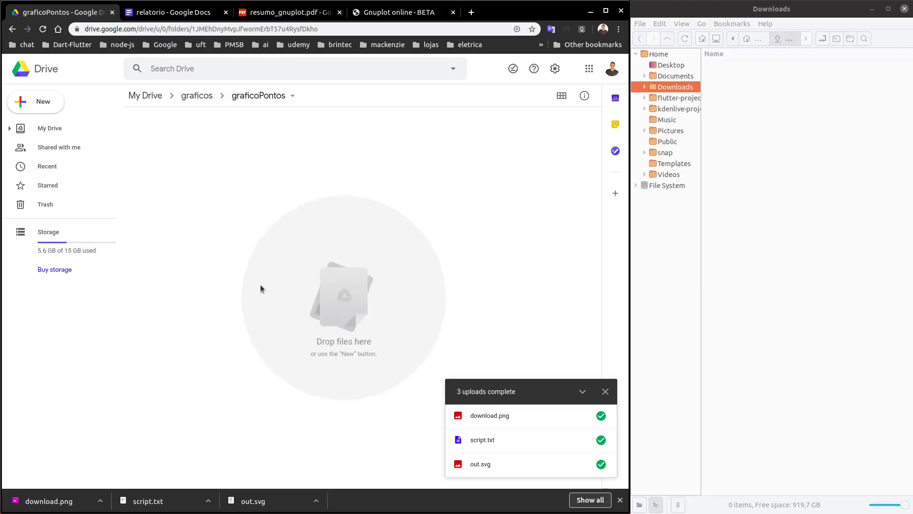
Check the moved files in the graficoEquacao folder and the plotted equation in the relatorio document
left_click(211, 104)
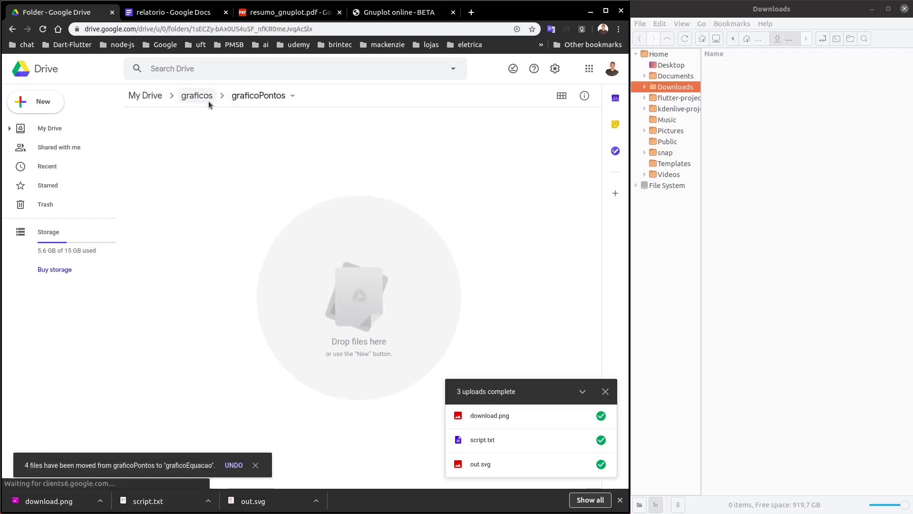
left_click(186, 166)
double_click(186, 166)
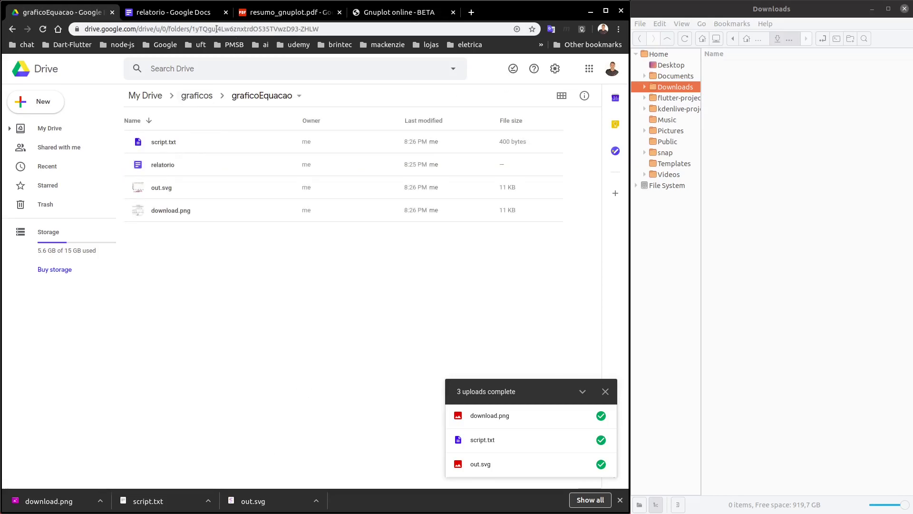
left_click(193, 12)
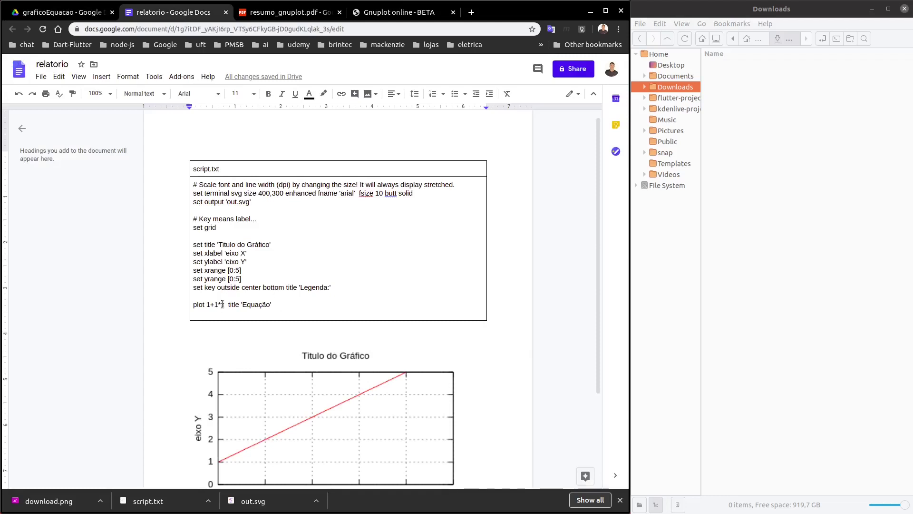
left_click(67, 12)
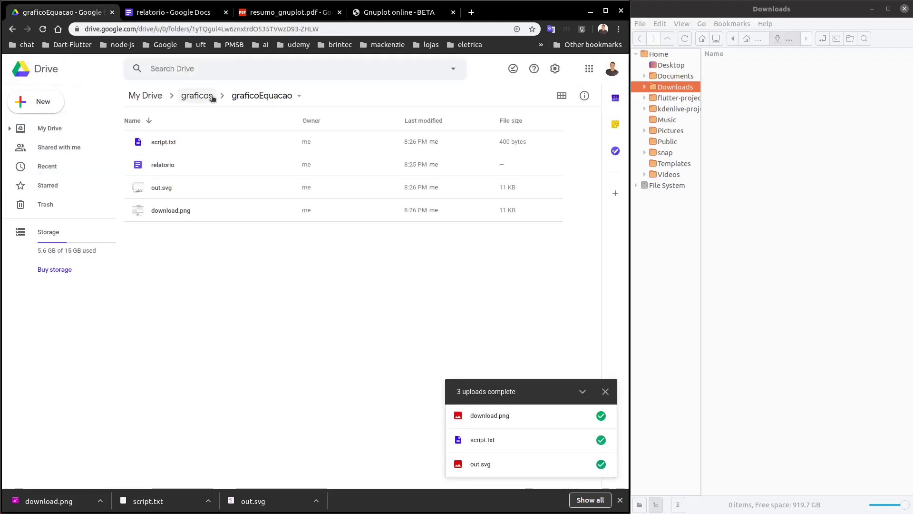
Close the relatorio document and create a blank Google Docs document in the graficoPontos folder
left_click(196, 96)
double_click(170, 142)
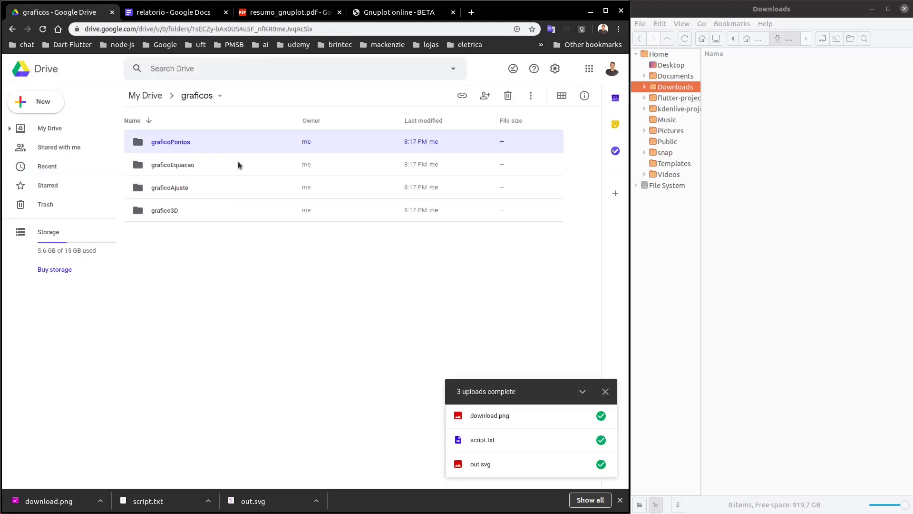
left_click(225, 12)
right_click(220, 145)
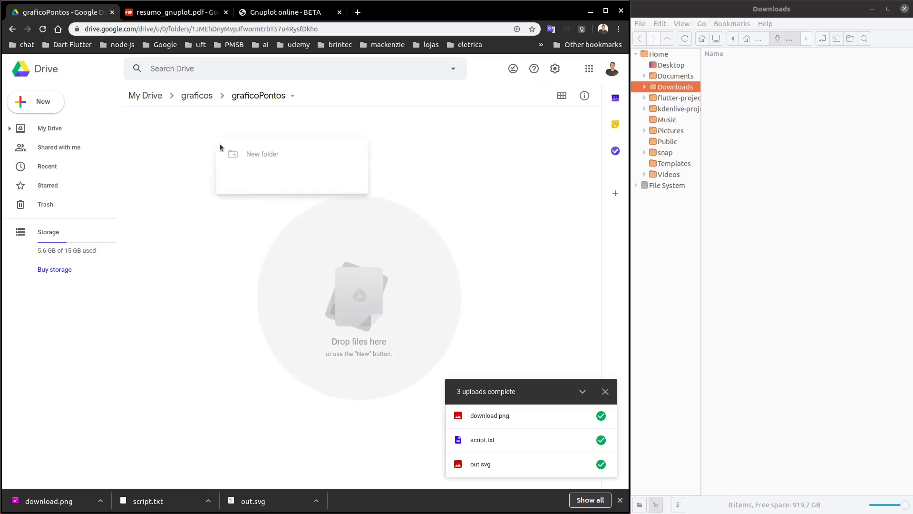
left_click(279, 217)
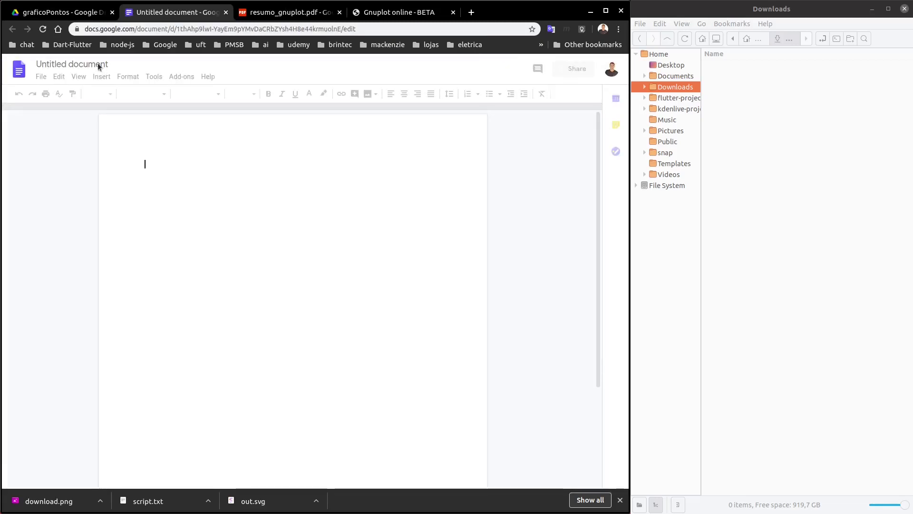
Rename the blank document as graficoPontos
left_click(97, 65)
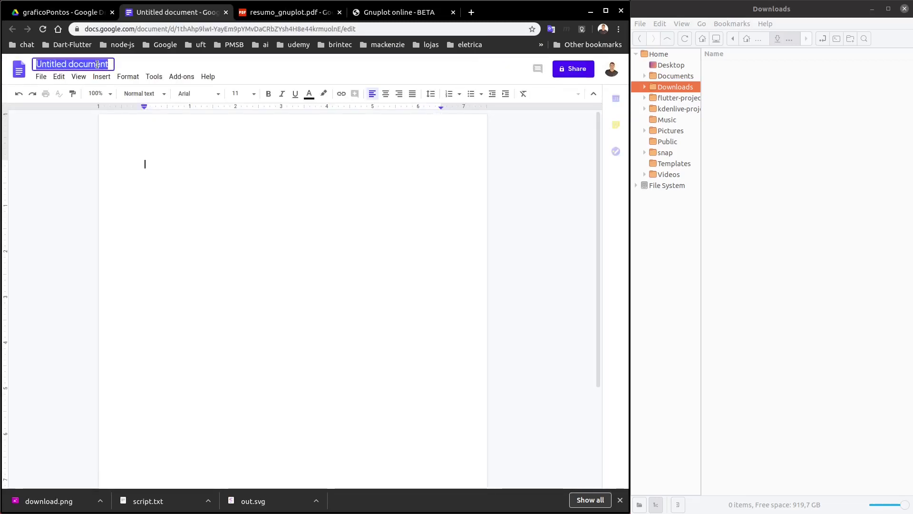
type("grafi")
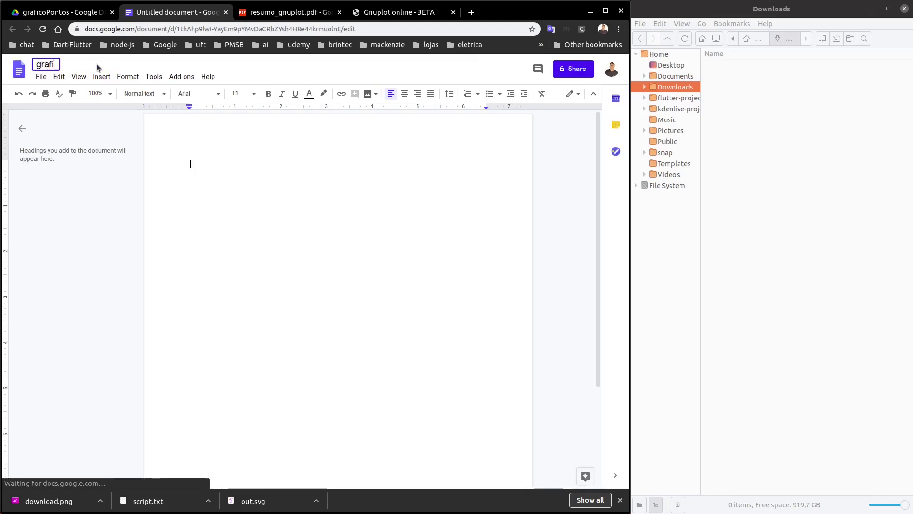
type("coPontos")
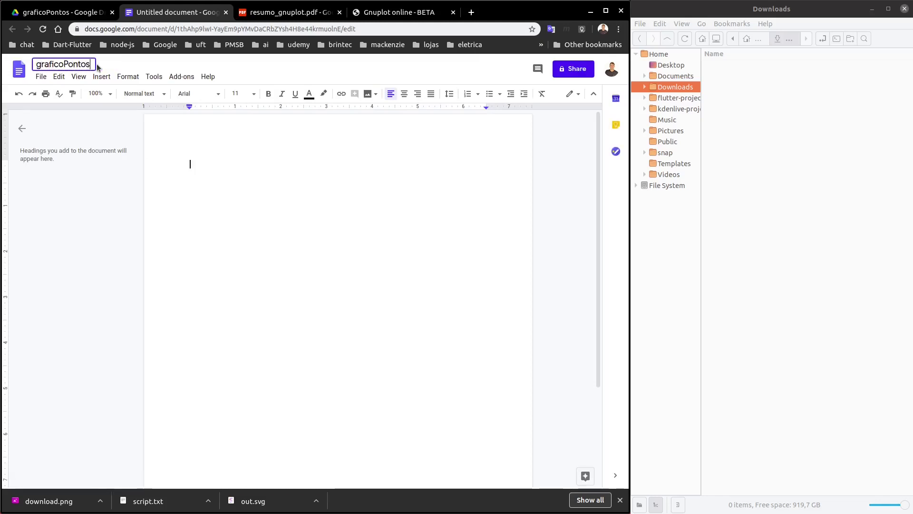
left_click(292, 205)
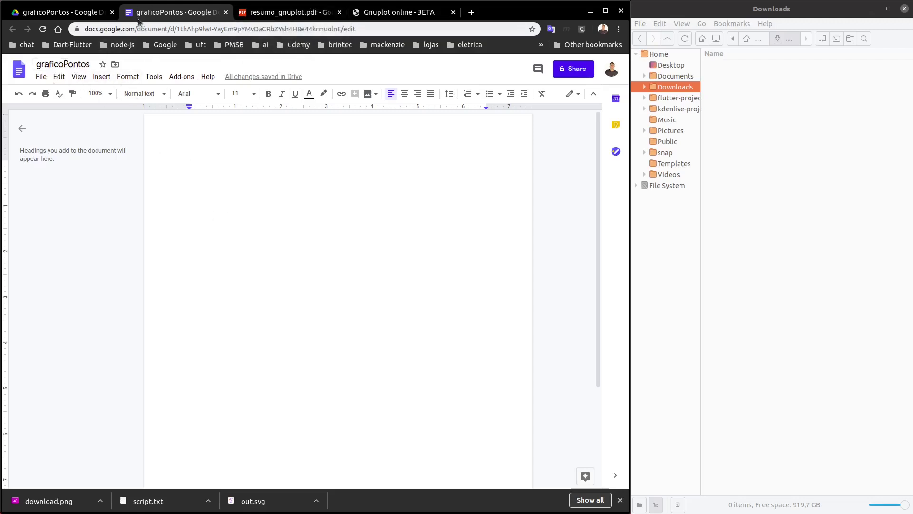
In Gnuplot online, replace the sample data with the header "# x y" and the semicolon-separated points 1;1, 2;2 and 3;3
left_click(94, 12)
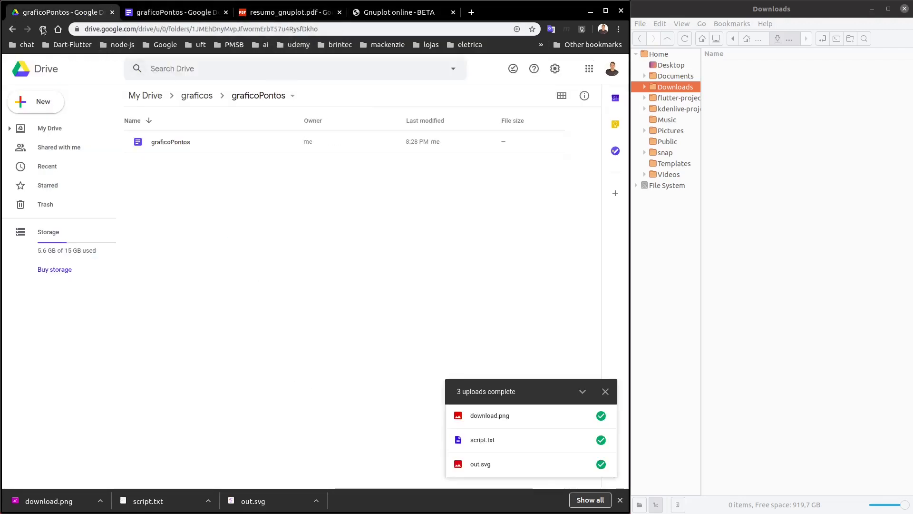
left_click(279, 12)
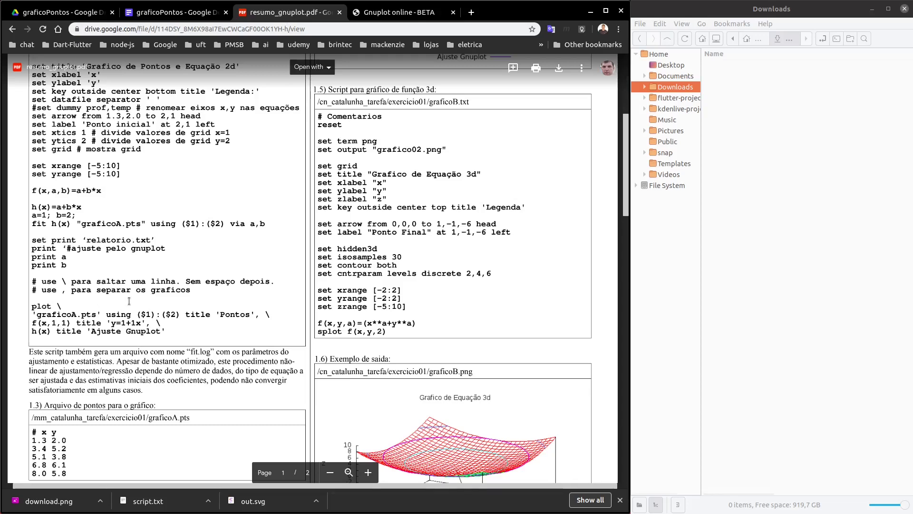
scroll(95, 299, "down", 2)
scroll(129, 300, "down", 3)
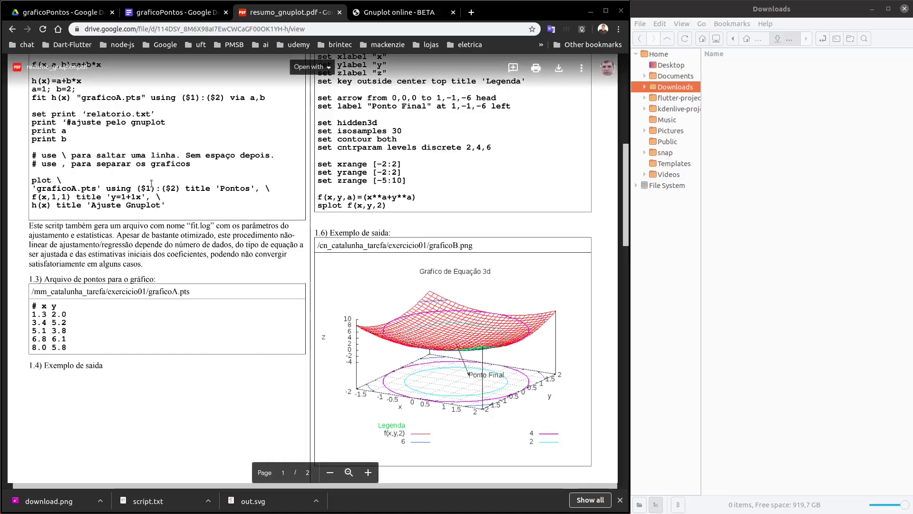
left_click(395, 12)
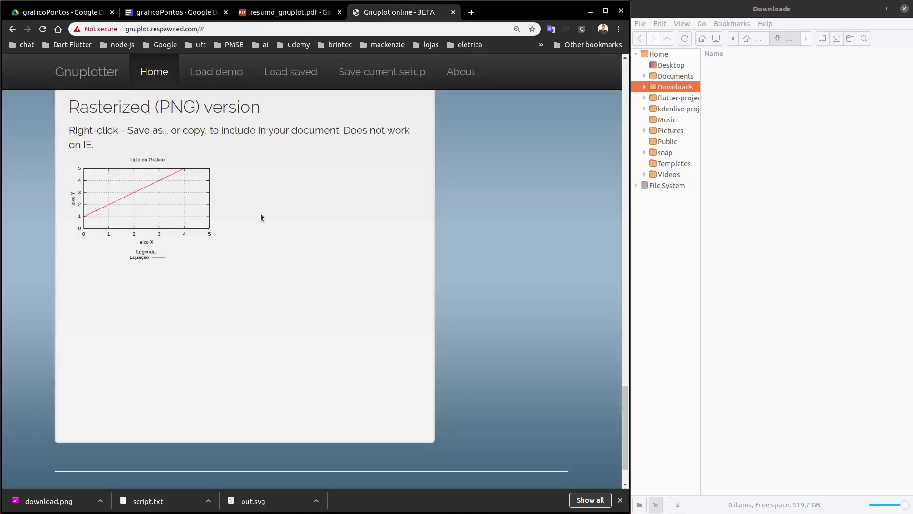
scroll(260, 213, "up", 8)
scroll(199, 132, "up", 6)
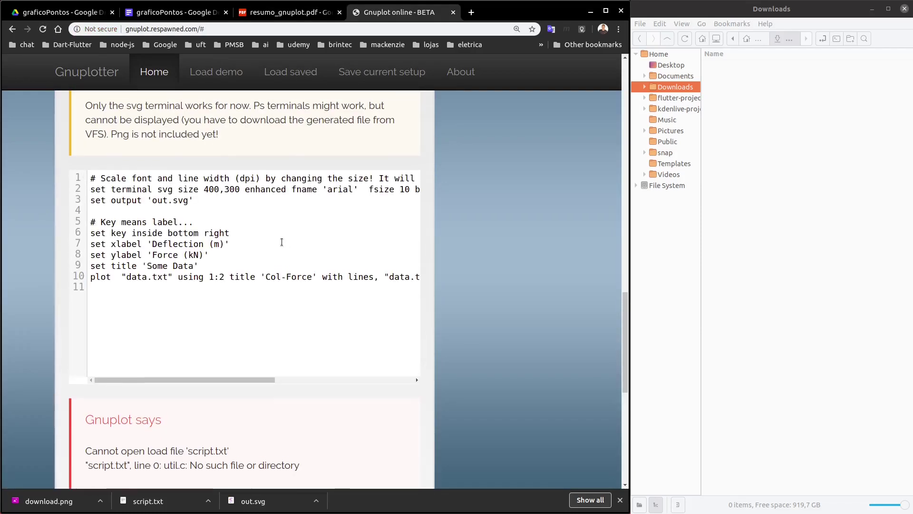
scroll(281, 241, "up", 6)
scroll(221, 229, "up", 5)
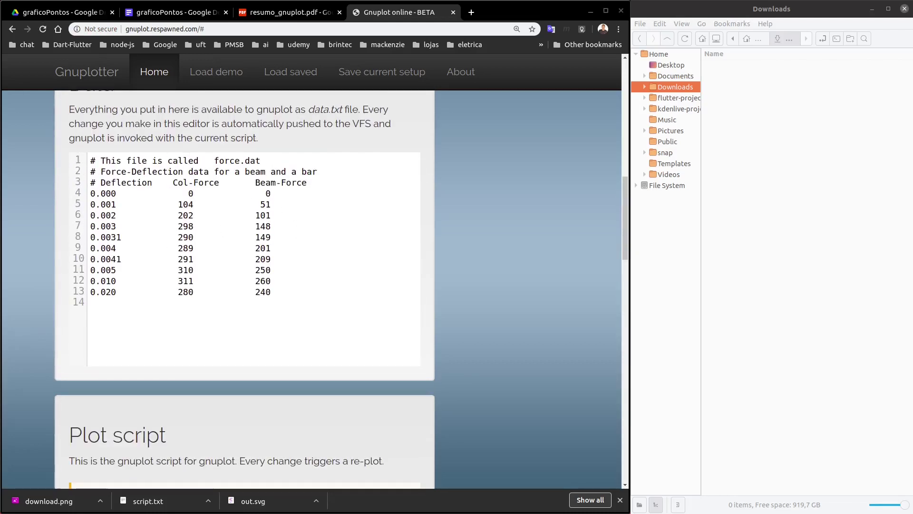
left_click_drag(298, 318, 74, 151)
type("# x y 1;1 2;2 3;3")
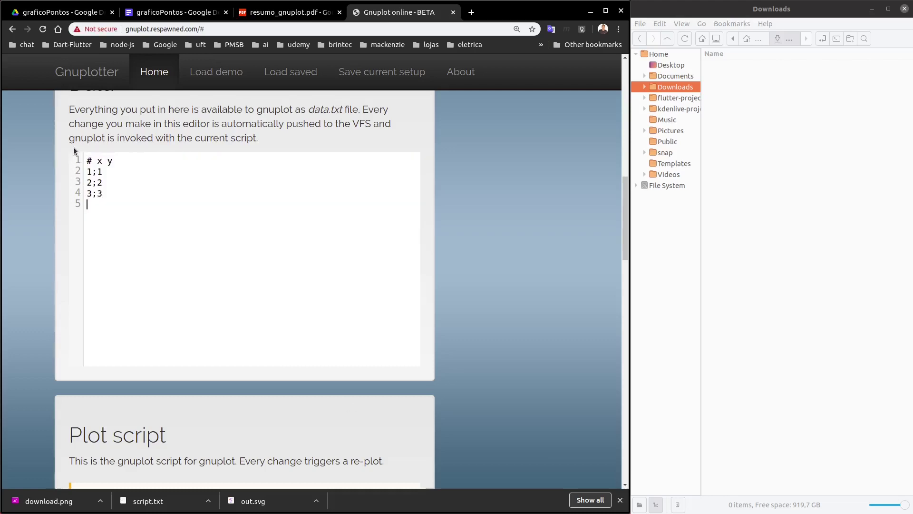
Replace the plot script's commands below "# Key means label..." with grid, titles, [0:5] ranges, ';' separator, outside legend, and a plot of 1+1*x plus data.txt points
scroll(230, 264, "down", 7)
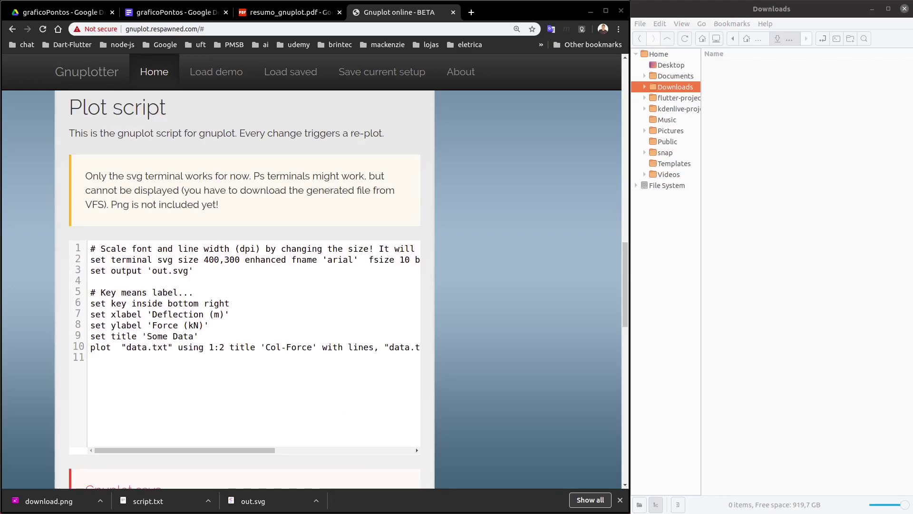
left_click_drag(158, 352, 95, 308)
key("ctrl+v")
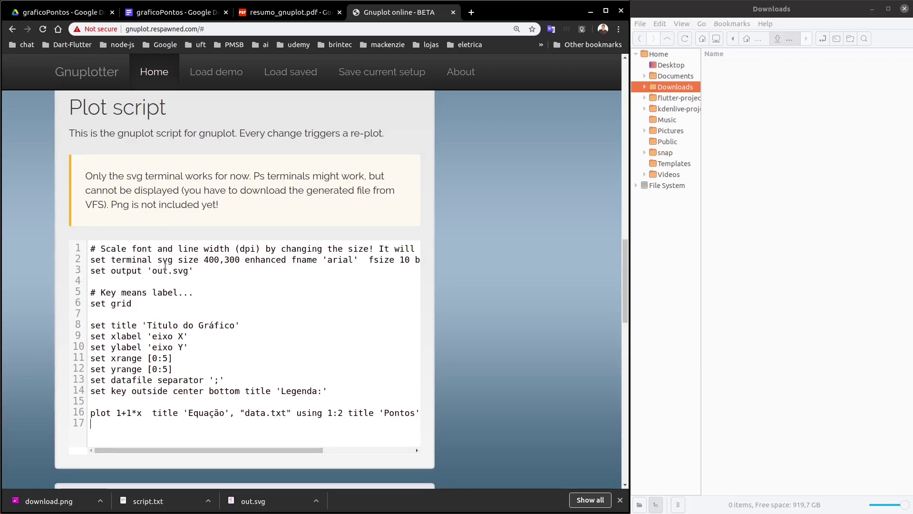
key("ctrl+plus")
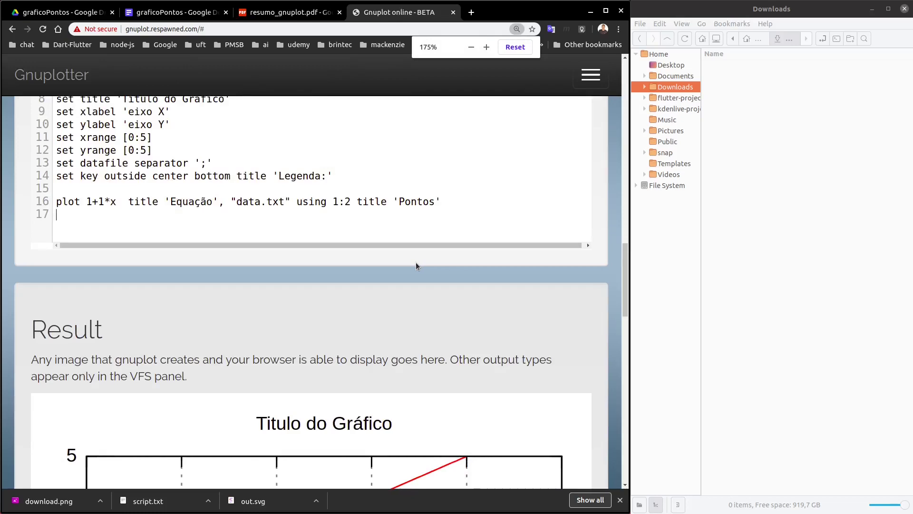
scroll(416, 261, "down", 3)
scroll(422, 269, "up", 5)
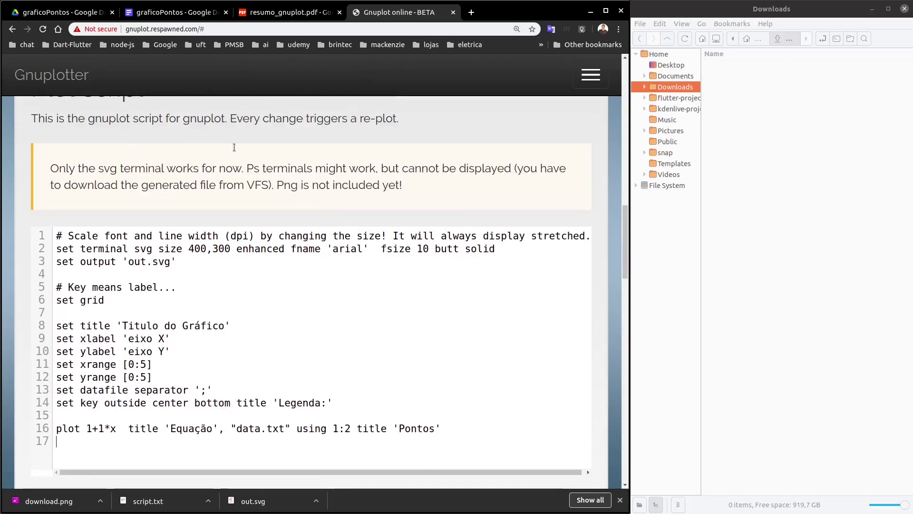
Maximize the browser window and compare the script's grid, title, axis label and range commands with the resulting graph
left_click(258, 18)
scroll(156, 217, "up", 5)
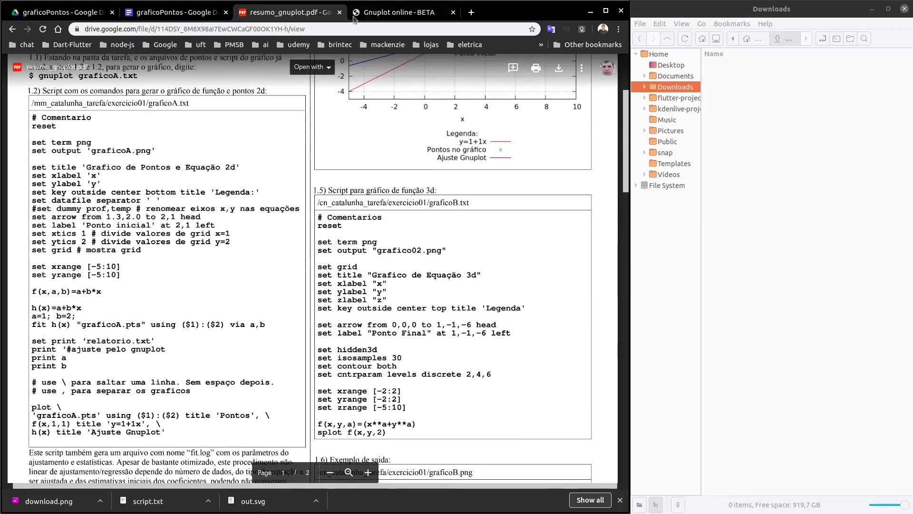
left_click(606, 10)
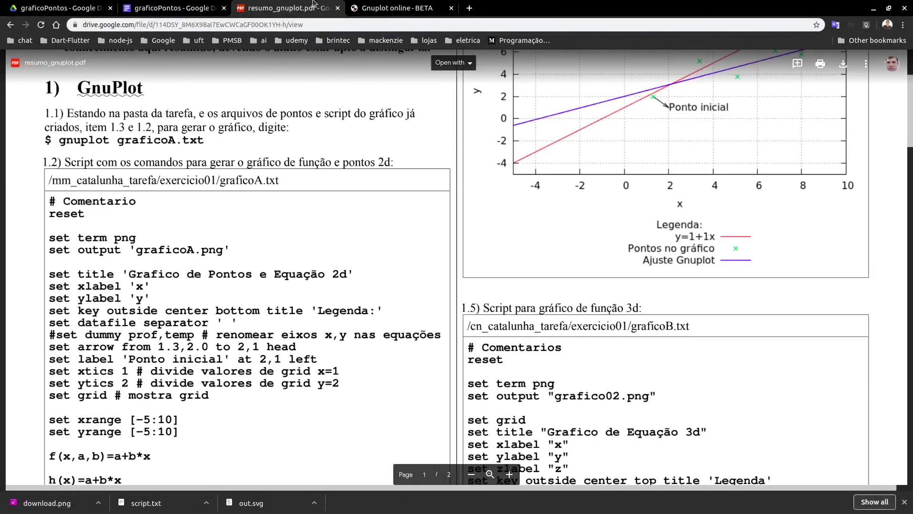
left_click(395, 8)
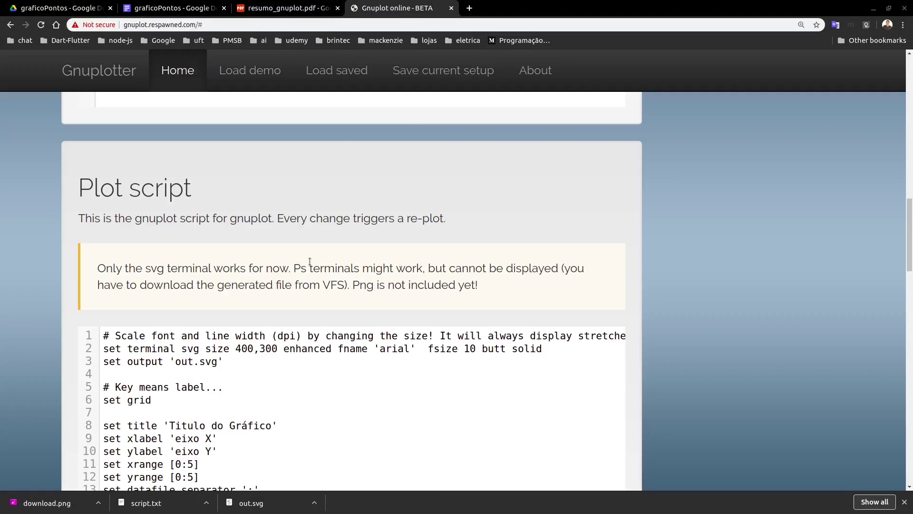
scroll(309, 261, "down", 3)
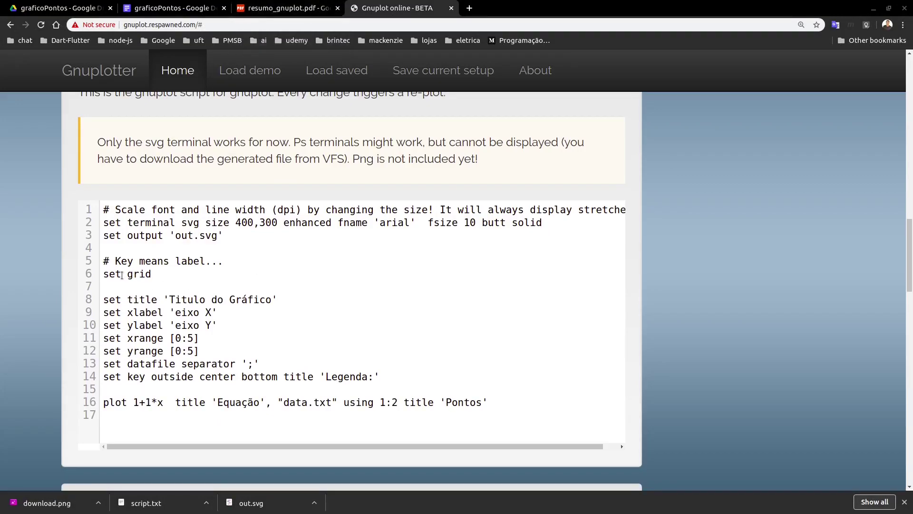
scroll(121, 275, "down", 10)
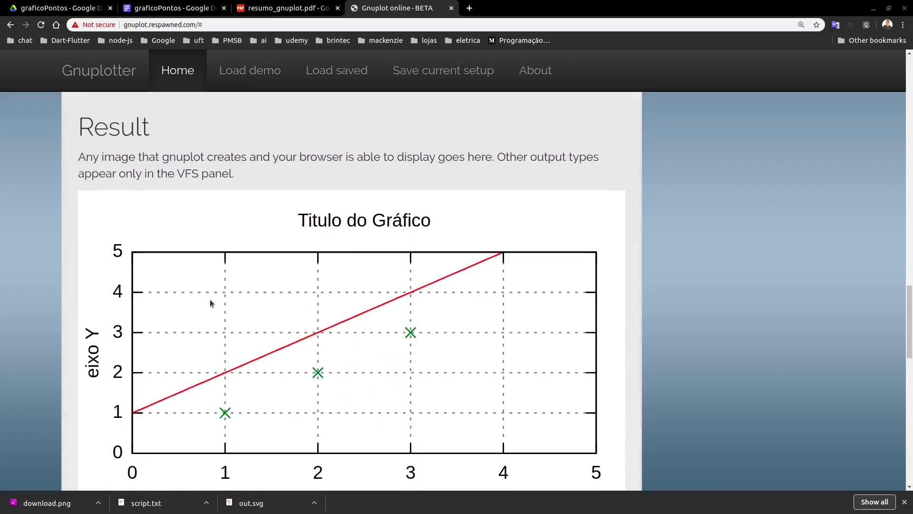
scroll(381, 314, "up", 7)
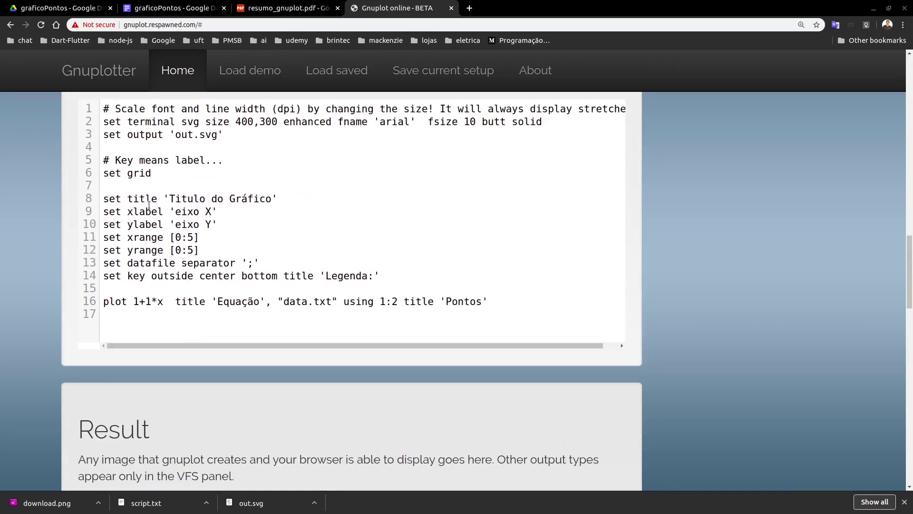
scroll(420, 292, "down", 11)
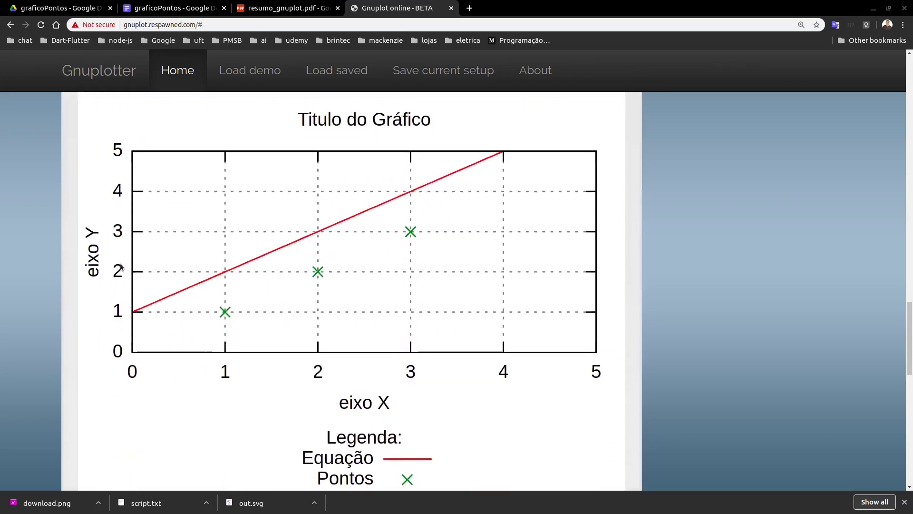
scroll(267, 304, "up", 8)
scroll(261, 298, "up", 1)
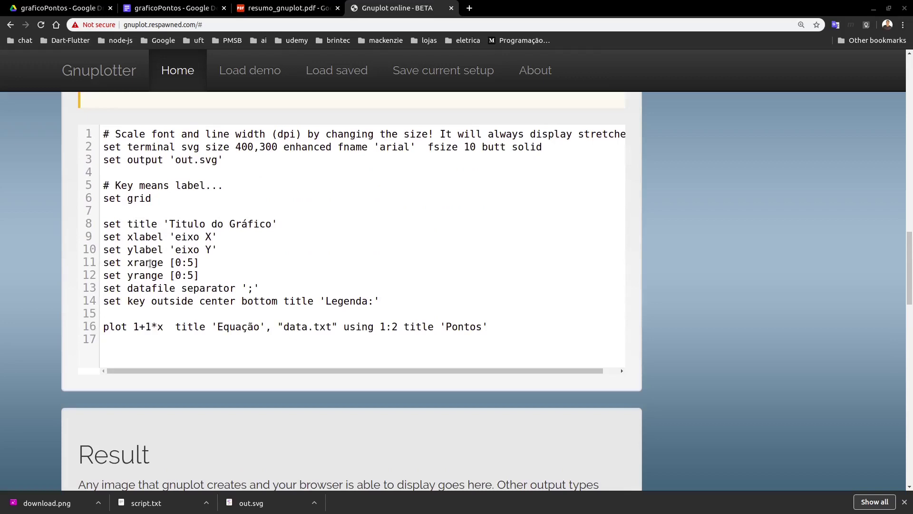
scroll(190, 264, "down", 10)
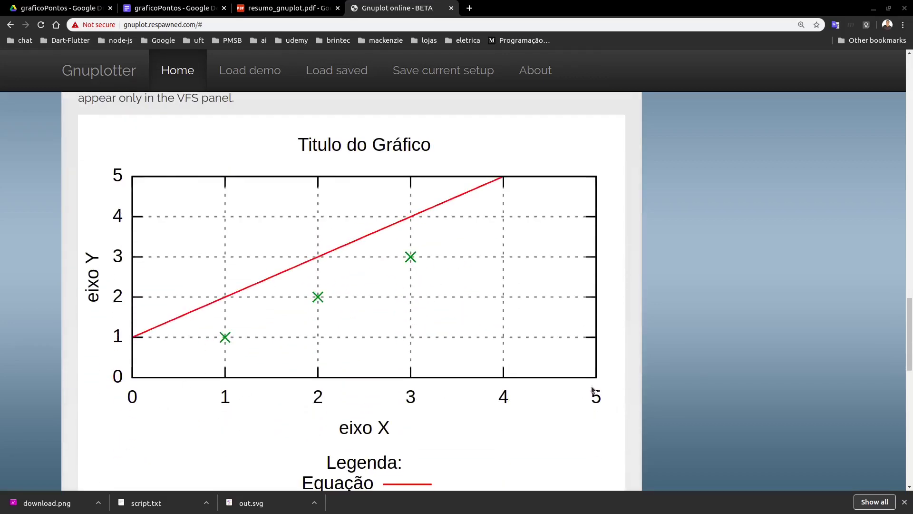
scroll(364, 255, "up", 10)
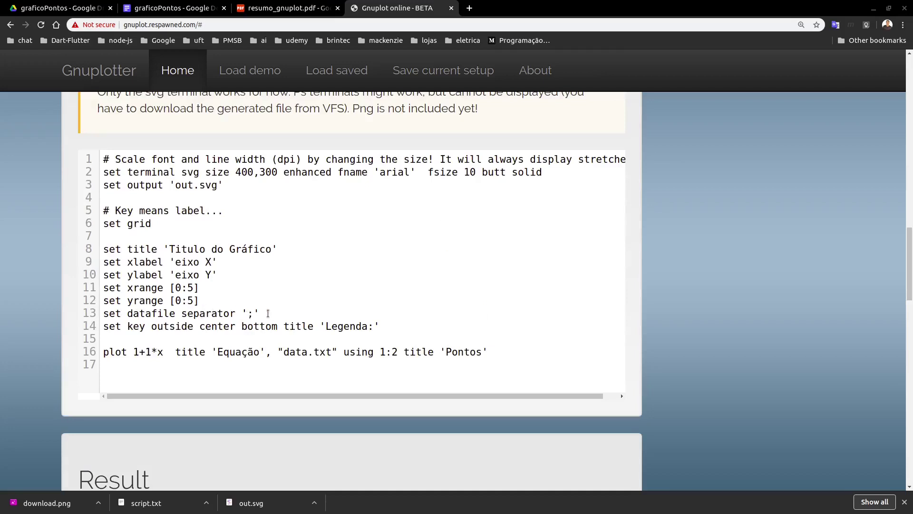
Check the script's datafile separator against the point data, and its legend command against the graph's legend
scroll(274, 312, "up", 8)
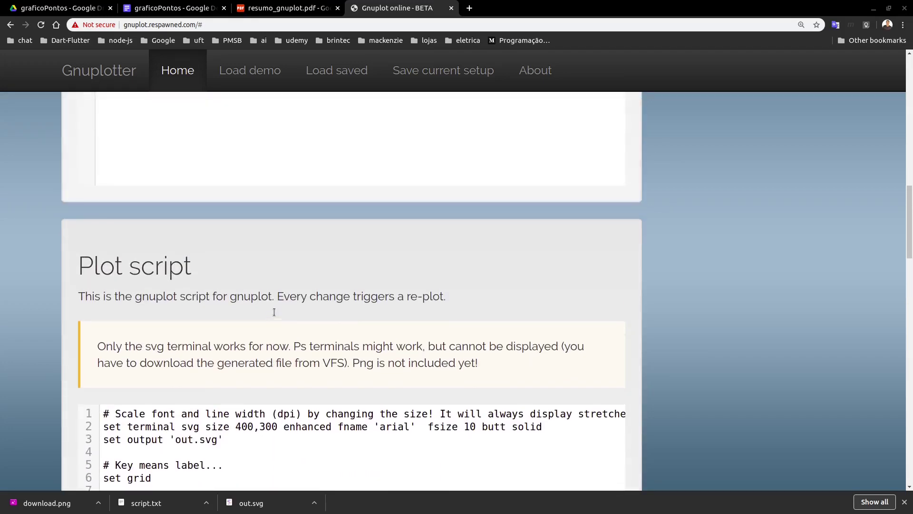
scroll(204, 248, "up", 2)
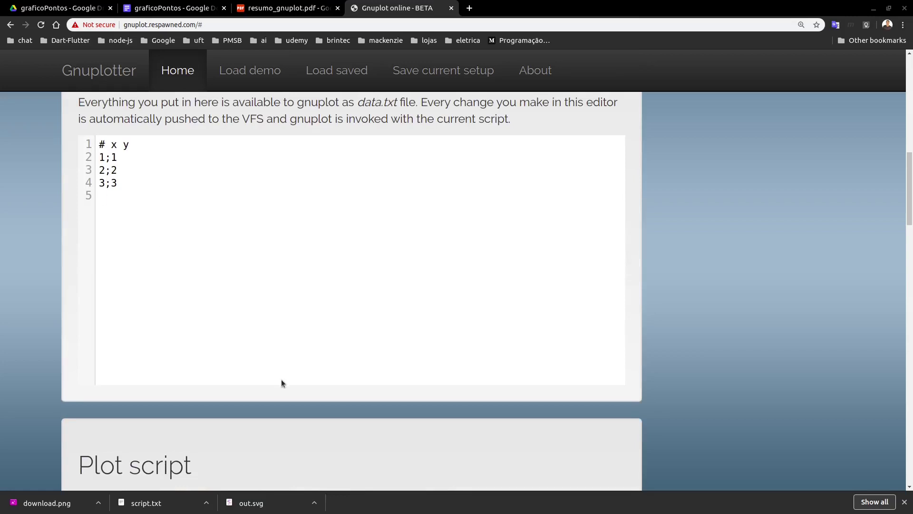
scroll(281, 383, "down", 7)
scroll(195, 413, "down", 1)
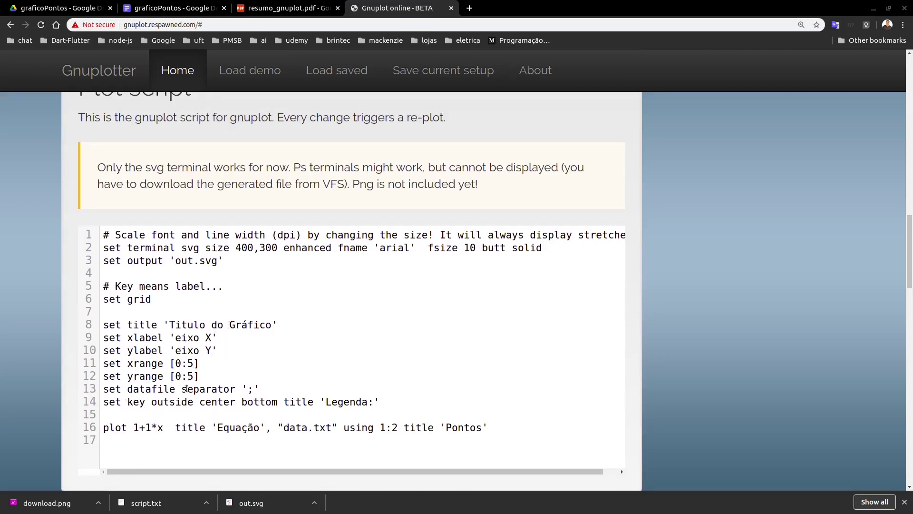
scroll(186, 388, "down", 2)
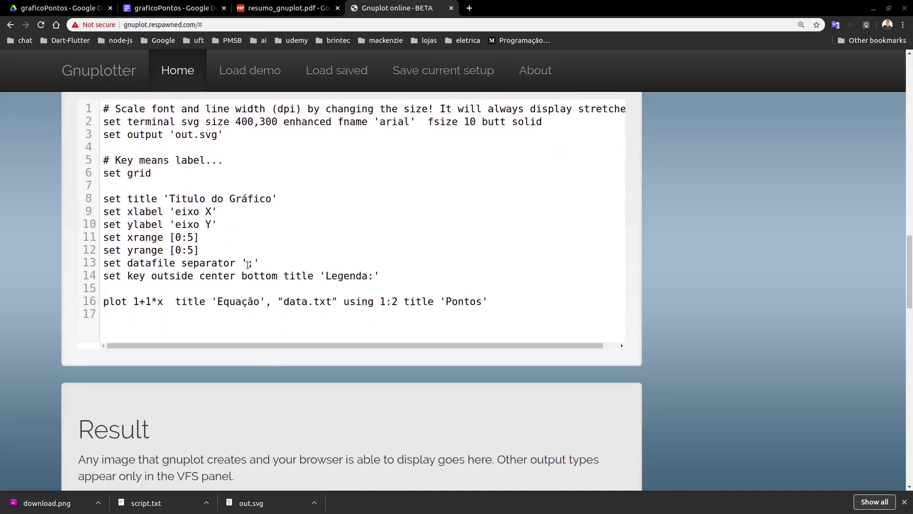
left_click_drag(248, 264, 251, 265)
scroll(128, 282, "down", 1)
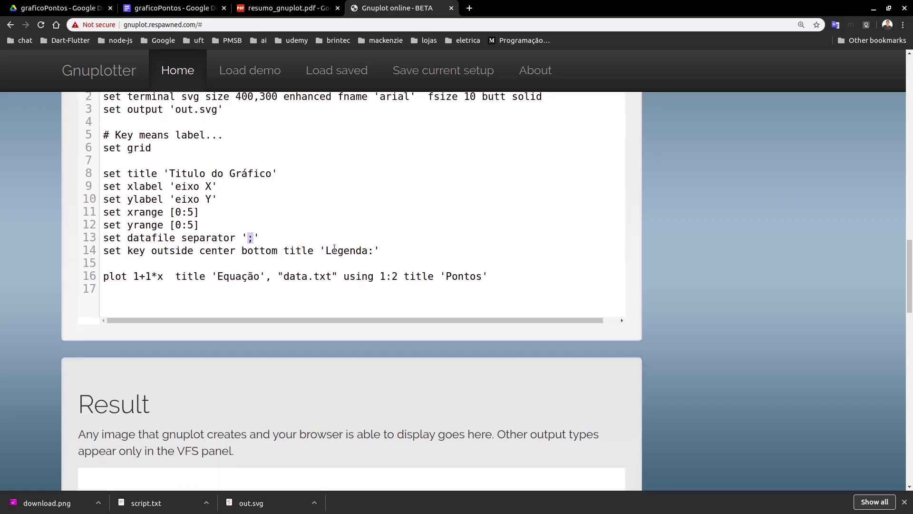
scroll(398, 321, "down", 15)
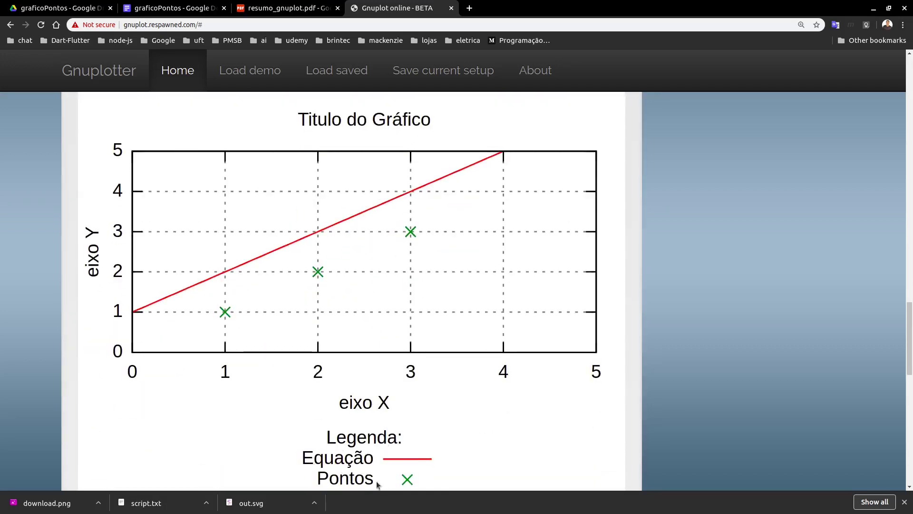
scroll(332, 245, "up", 8)
scroll(323, 279, "up", 14)
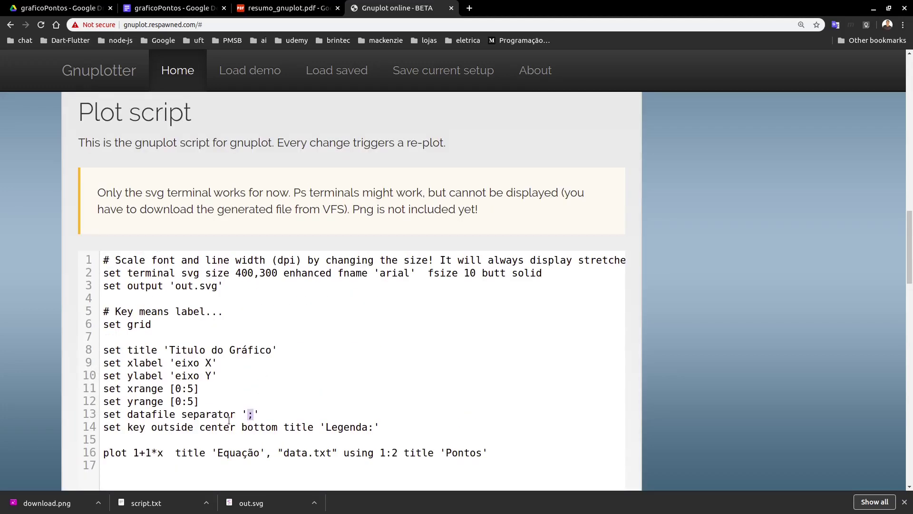
Examine how the plot line's "data.txt" reference relates to the Data section and its commented "# x y" header
scroll(172, 442, "down", 2)
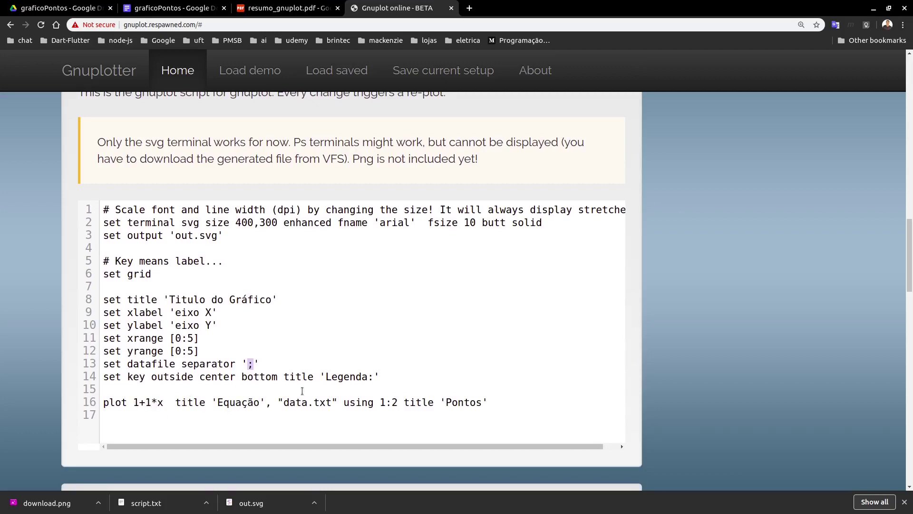
scroll(305, 327, "up", 17)
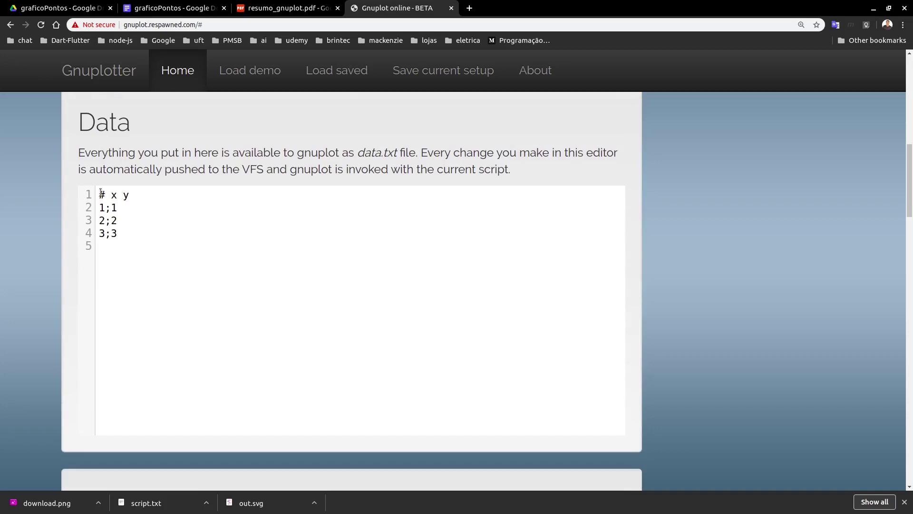
left_click_drag(100, 193, 103, 195)
double_click(113, 194)
scroll(165, 278, "down", 6)
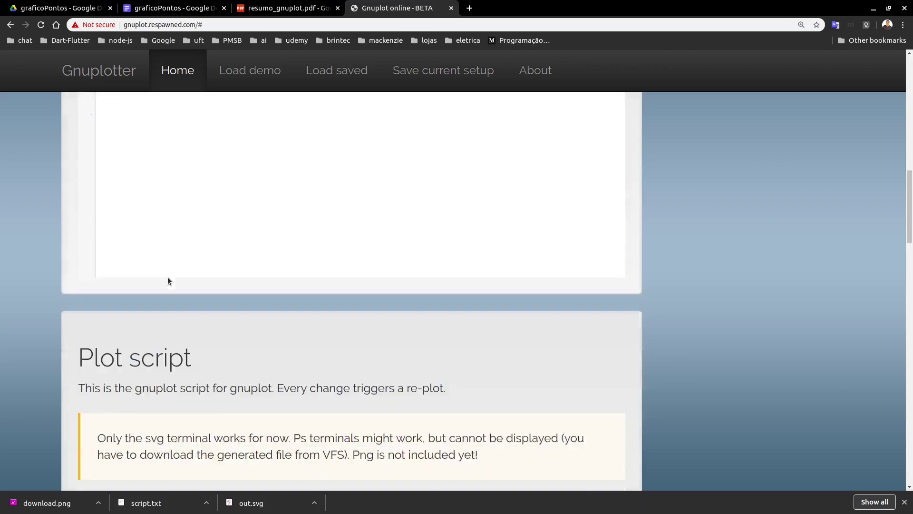
scroll(171, 281, "down", 5)
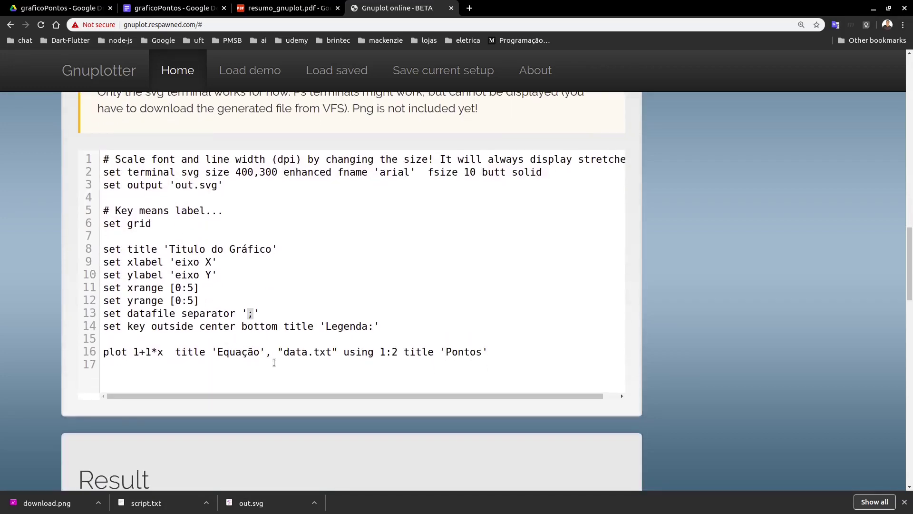
left_click_drag(278, 351, 336, 348)
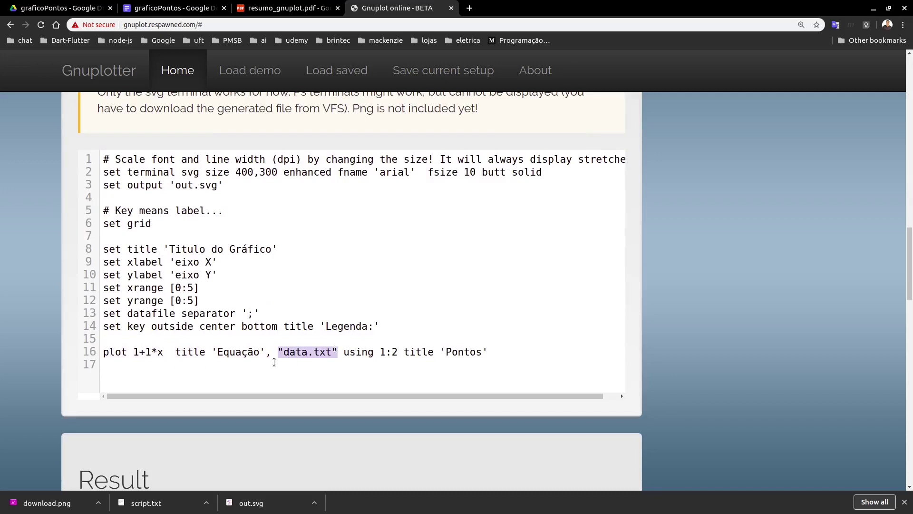
left_click(263, 350)
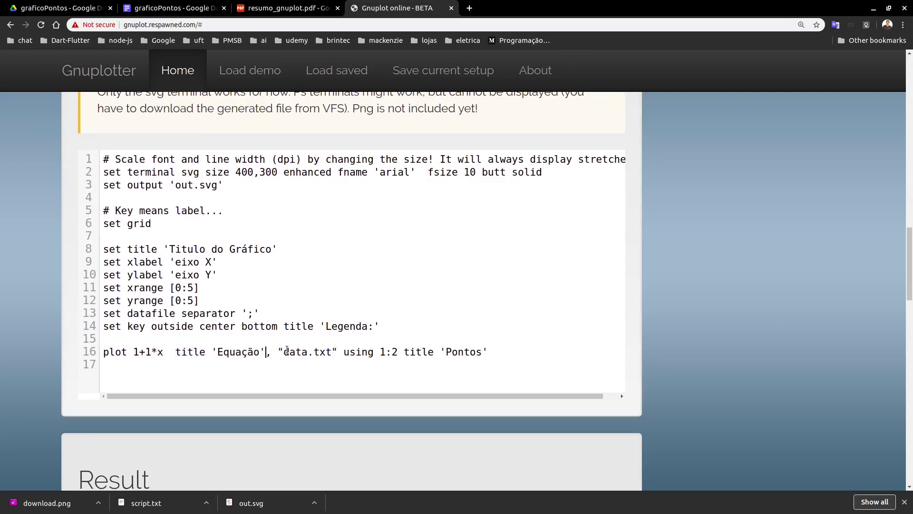
left_click(334, 352)
left_click_drag(277, 351, 337, 352)
scroll(385, 311, "up", 12)
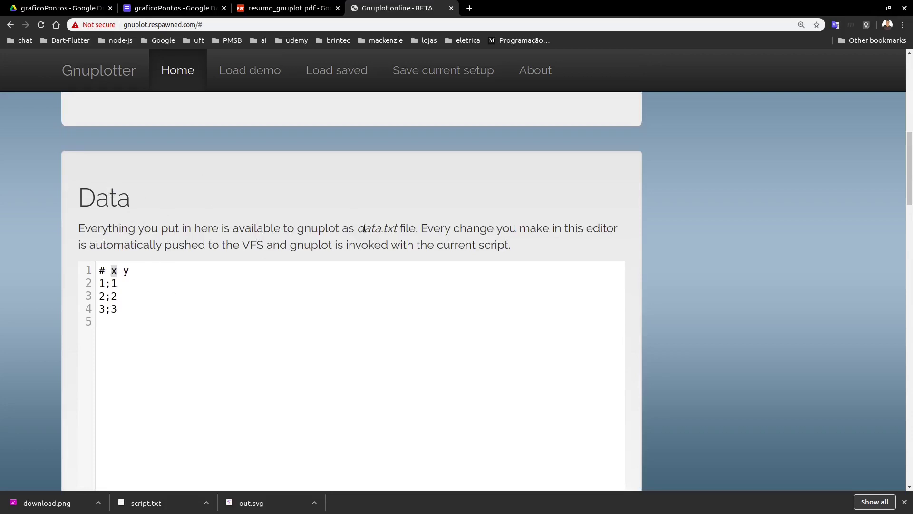
Check how the plot line's "data.txt" using 1:2 title 'Pontos' clause relates to the columns in the Data section
scroll(365, 270, "down", 11)
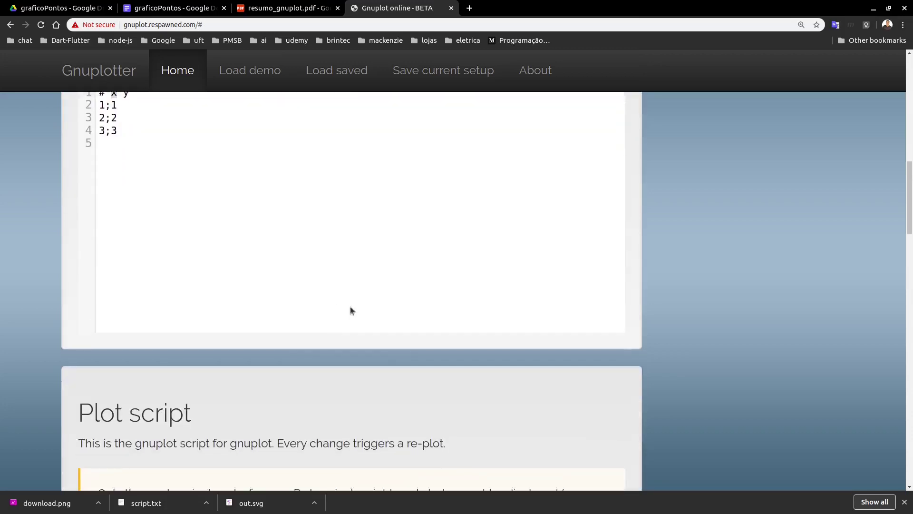
scroll(362, 329, "down", 1)
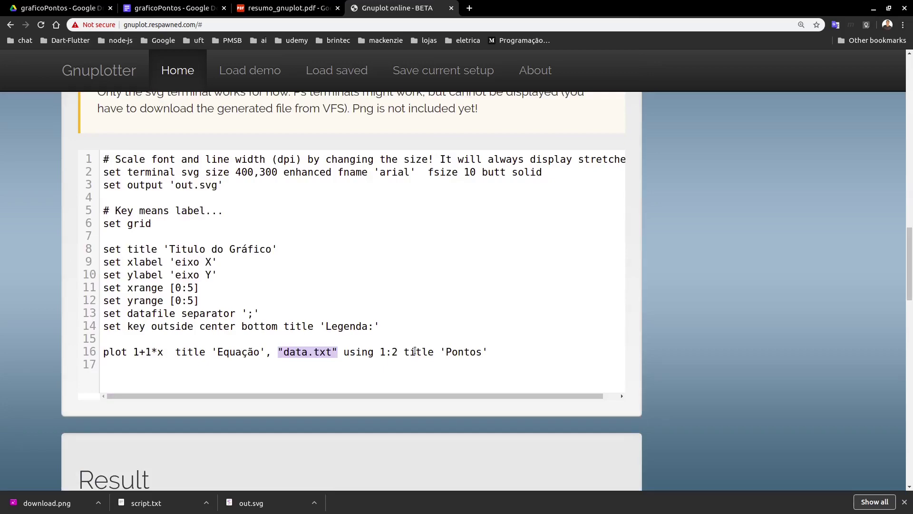
scroll(445, 351, "down", 5)
scroll(372, 295, "up", 9)
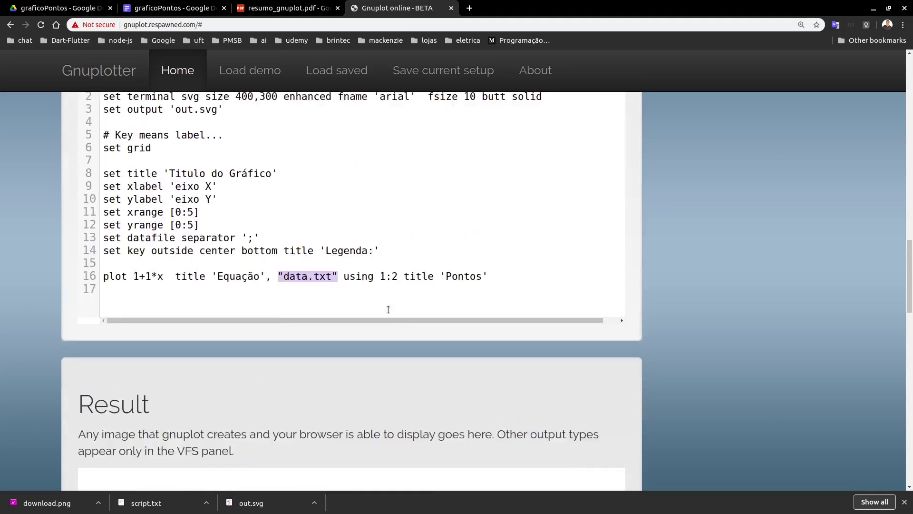
scroll(366, 286, "up", 5)
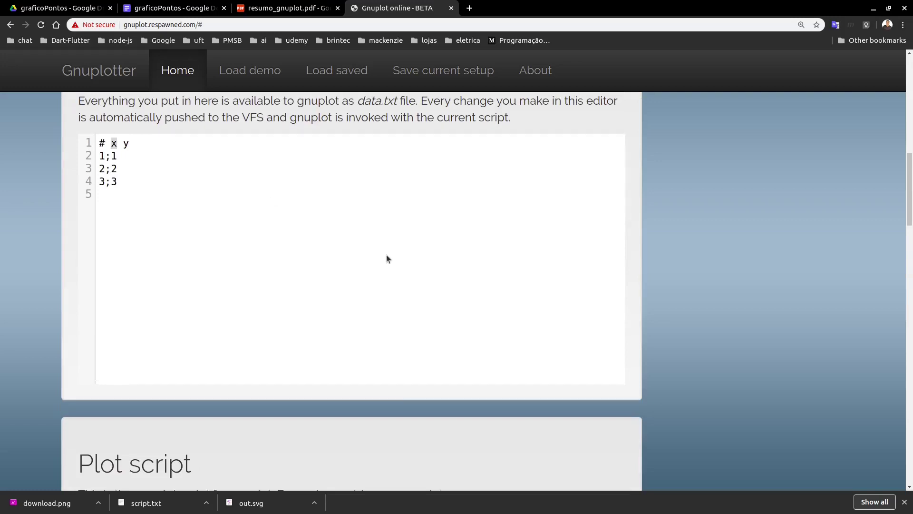
scroll(386, 257, "down", 3)
scroll(400, 285, "down", 8)
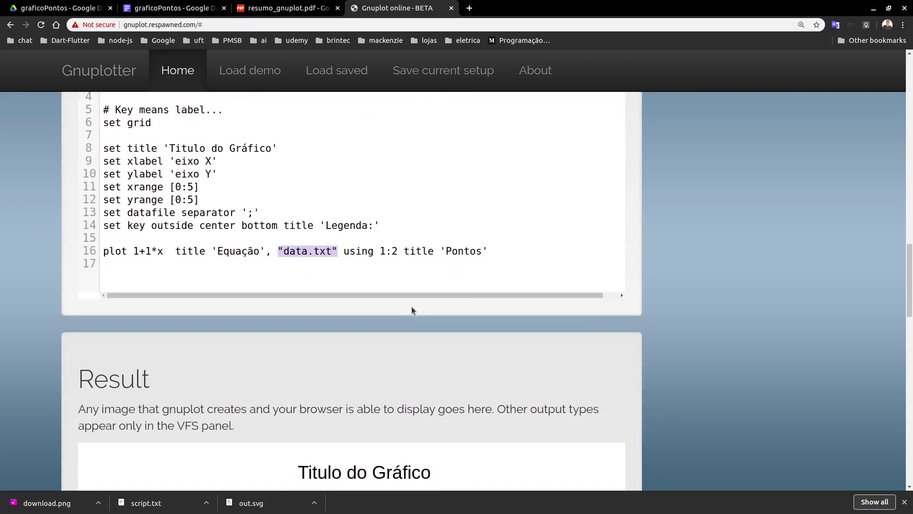
Compare the points and equation line in the resulting graph with the Data section's coordinates and the plot script
scroll(419, 308, "down", 3)
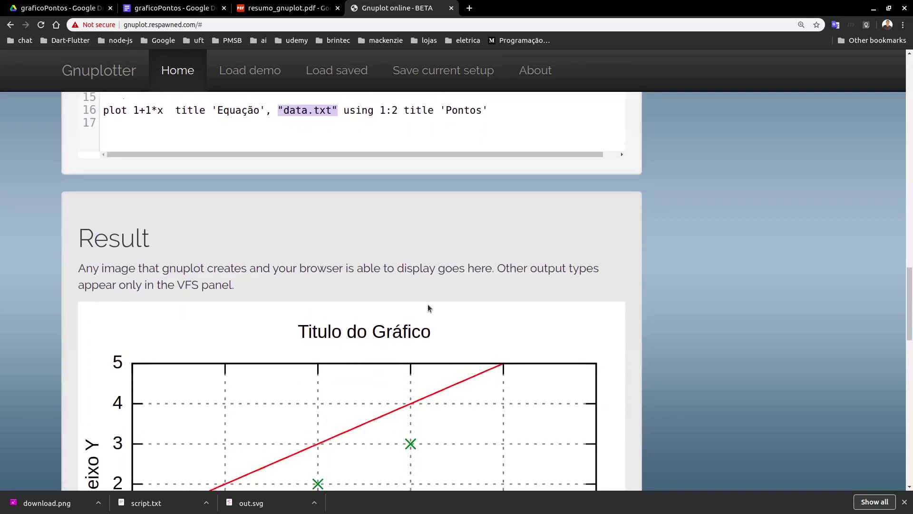
scroll(428, 308, "down", 1)
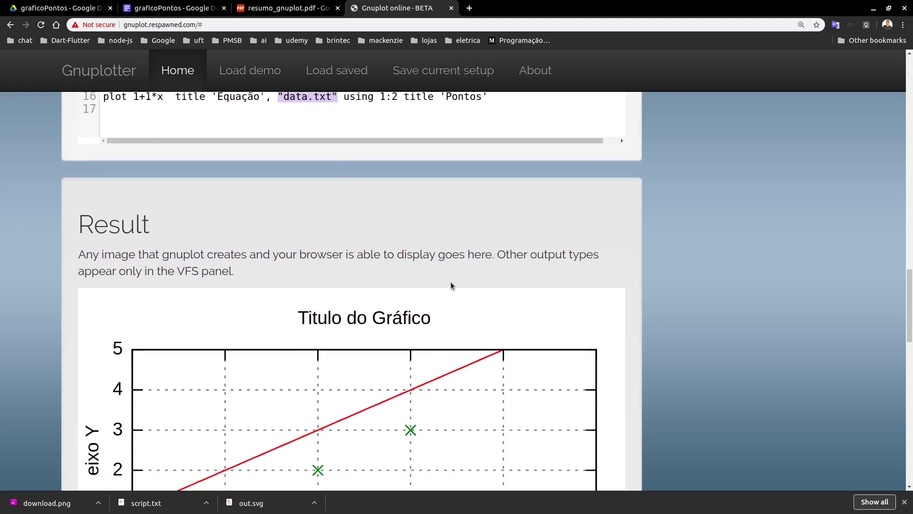
scroll(450, 281, "down", 3)
scroll(269, 210, "up", 18)
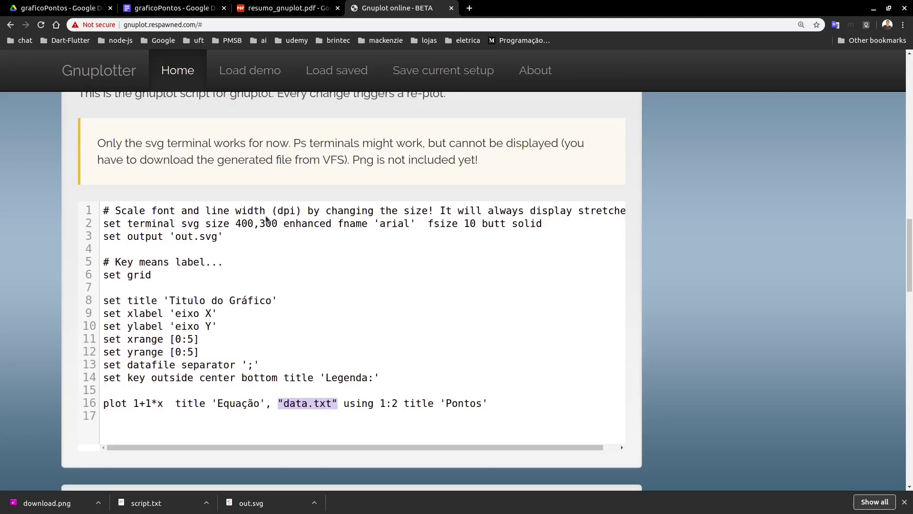
scroll(270, 209, "up", 2)
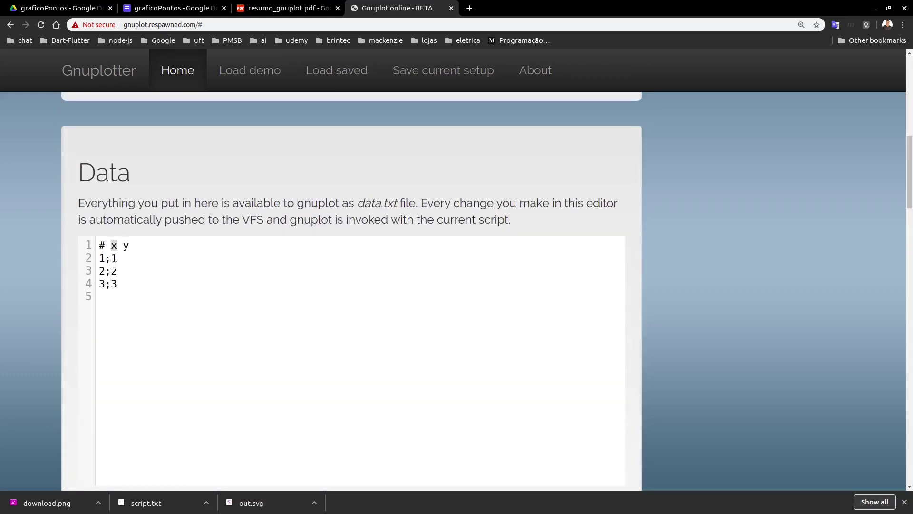
scroll(399, 300, "down", 18)
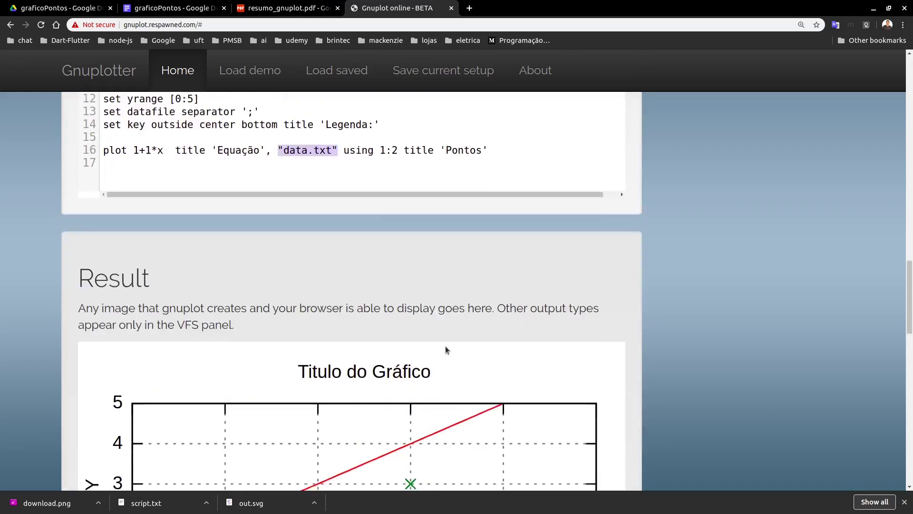
scroll(443, 350, "down", 1)
scroll(428, 348, "up", 3)
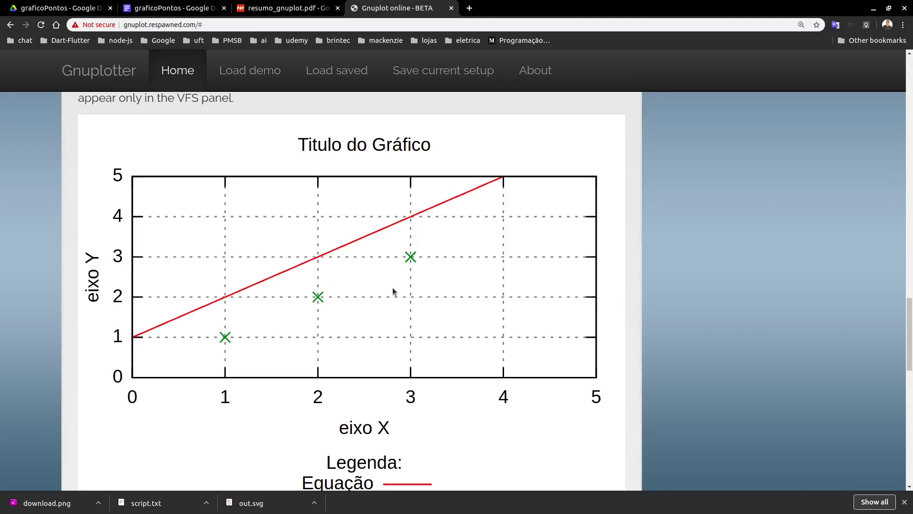
key("ctrl+minus")
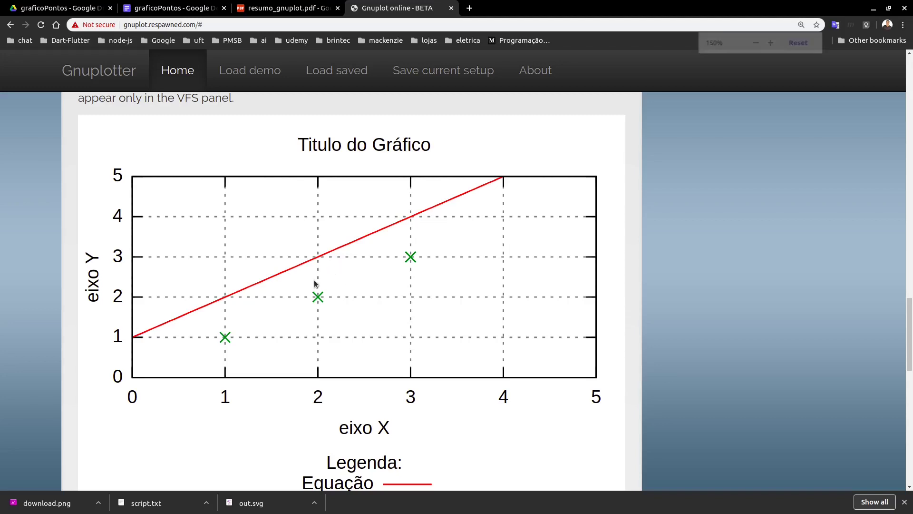
key("ctrl+minus")
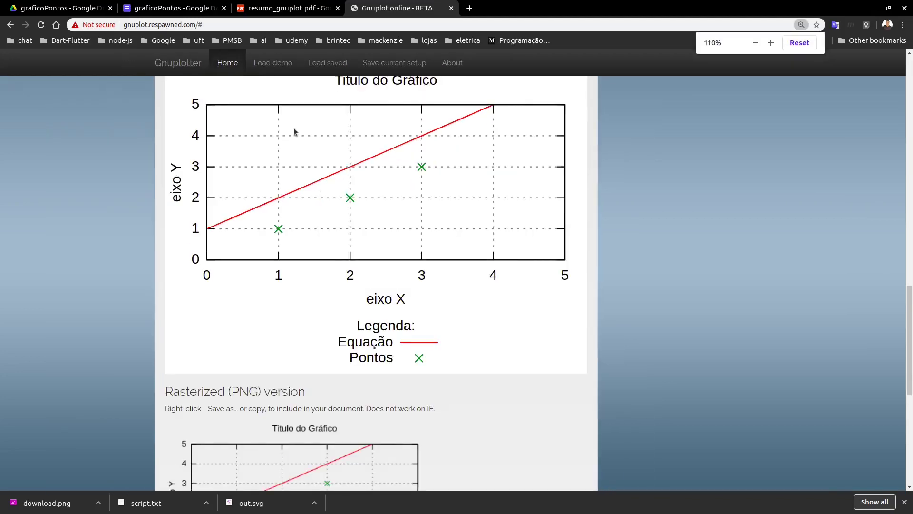
scroll(340, 224, "up", 15)
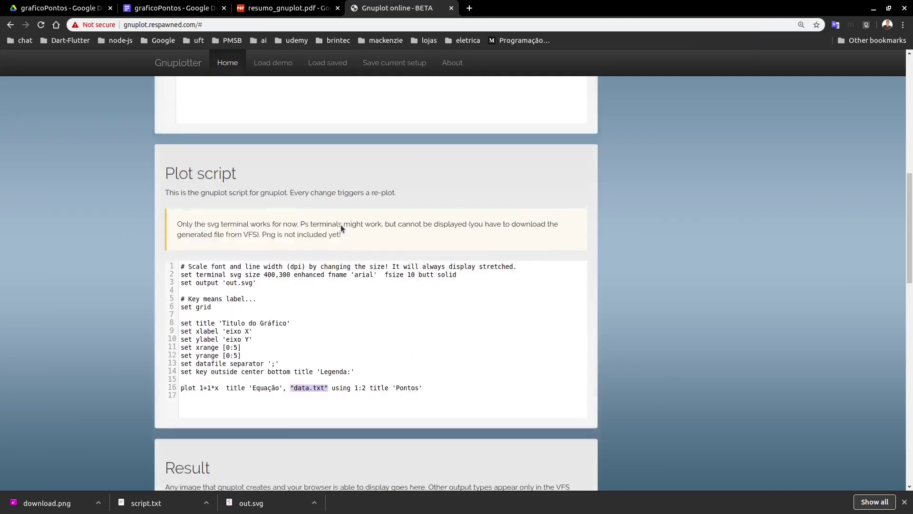
In the graficoPontos Google Docs document, insert a 1 x 2 table and enter "Pontos" in its first row
left_click(183, 9)
left_click(98, 72)
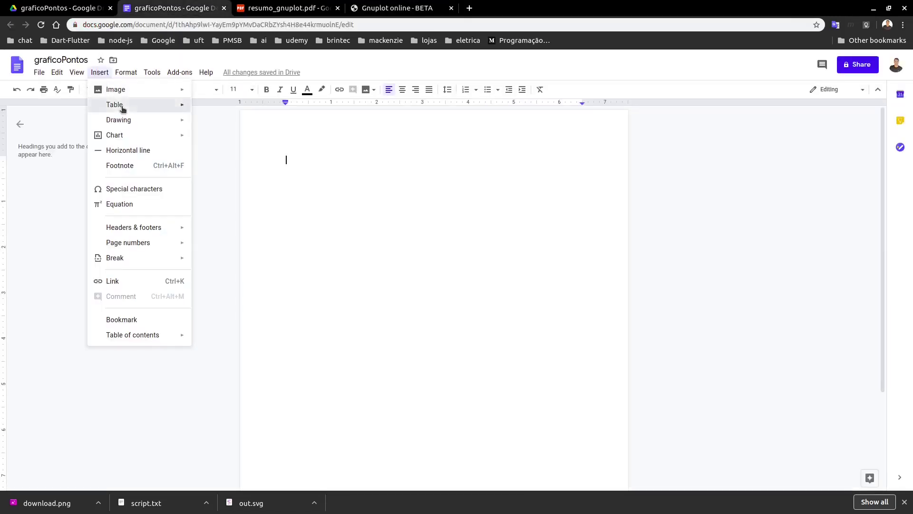
mouse_move(123, 109)
left_click(198, 115)
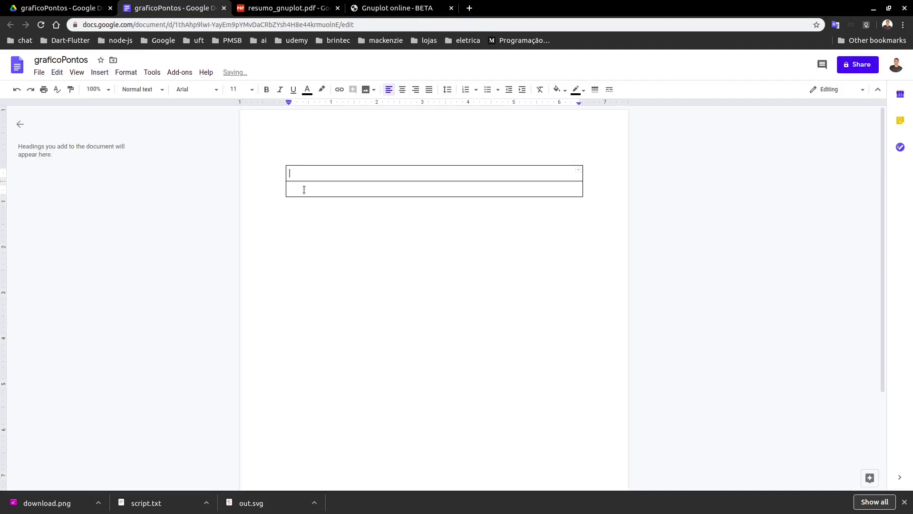
type("Pontos")
key("BackSpace")
key("BackSpace")
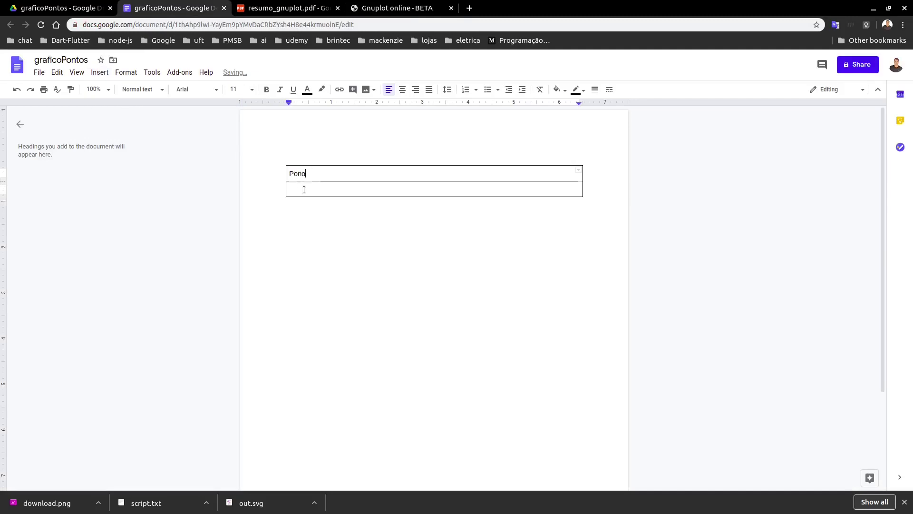
key("BackSpace")
type("tos")
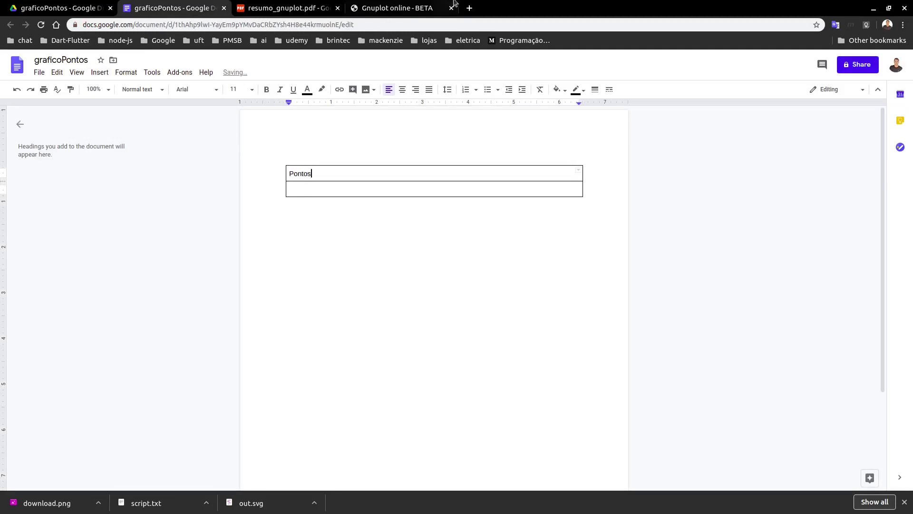
Copy the full point data from Gnuplot online's Data section into the second row of the document's Pontos table
left_click(398, 8)
left_click_drag(219, 263, 158, 230)
key("ctrl+c")
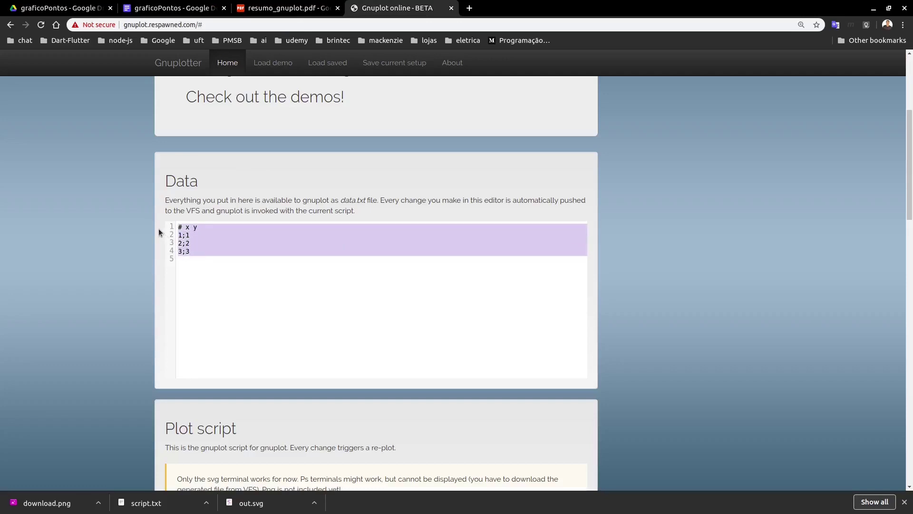
left_click(204, 10)
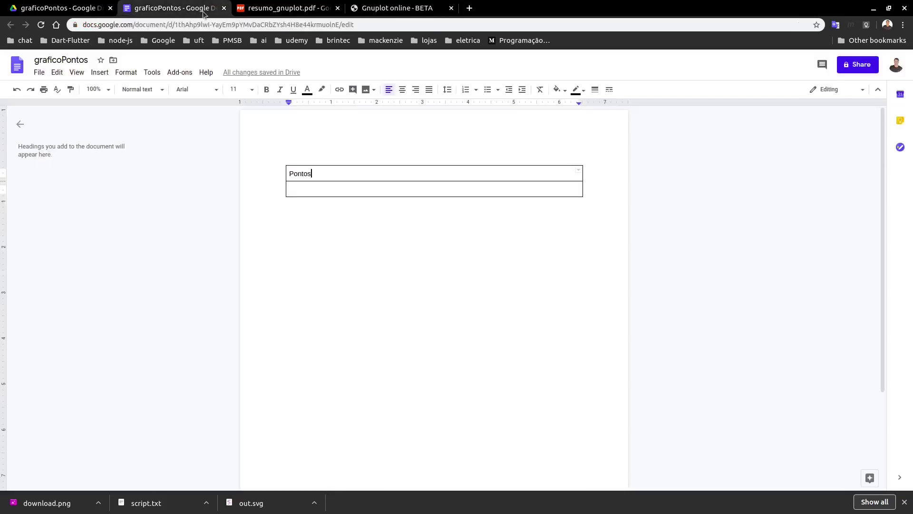
left_click(303, 185)
key("ctrl+v")
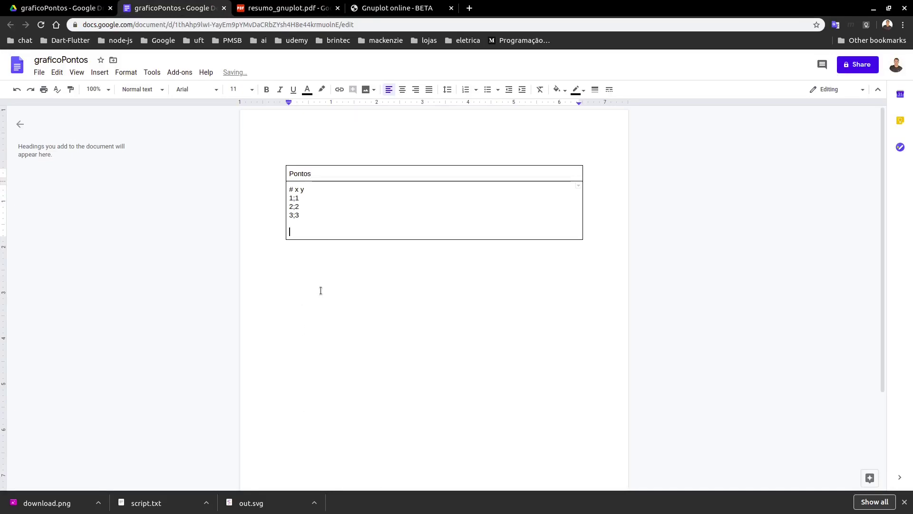
Insert another 1 x 2 table below the Pontos table and enter "script.txt" in its first row
left_click(313, 266)
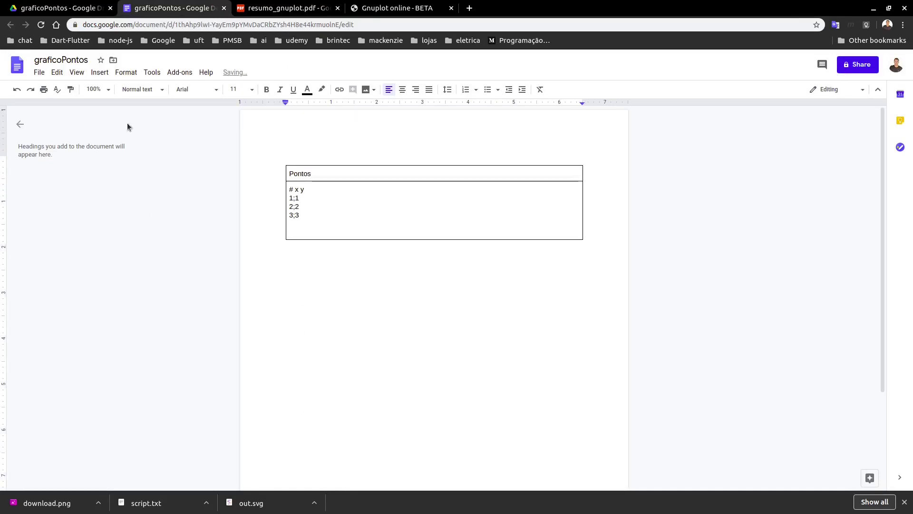
left_click(101, 73)
mouse_move(114, 104)
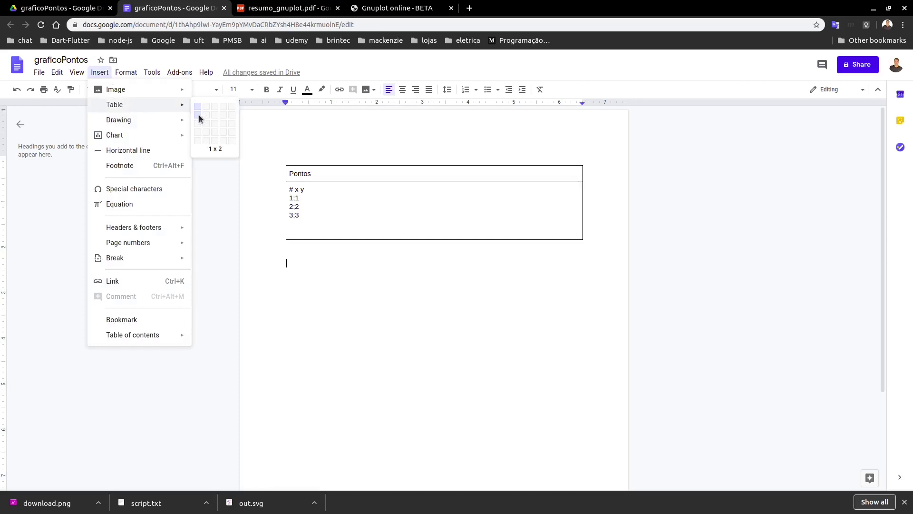
left_click(198, 115)
type("script.txt")
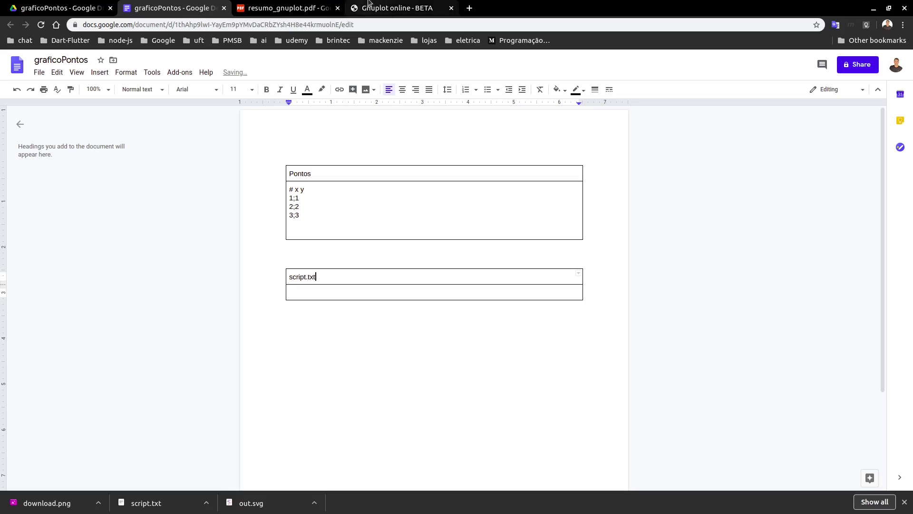
Copy the entire plot script from Gnuplot online into the second row of the document's script.txt table
left_click(389, 12)
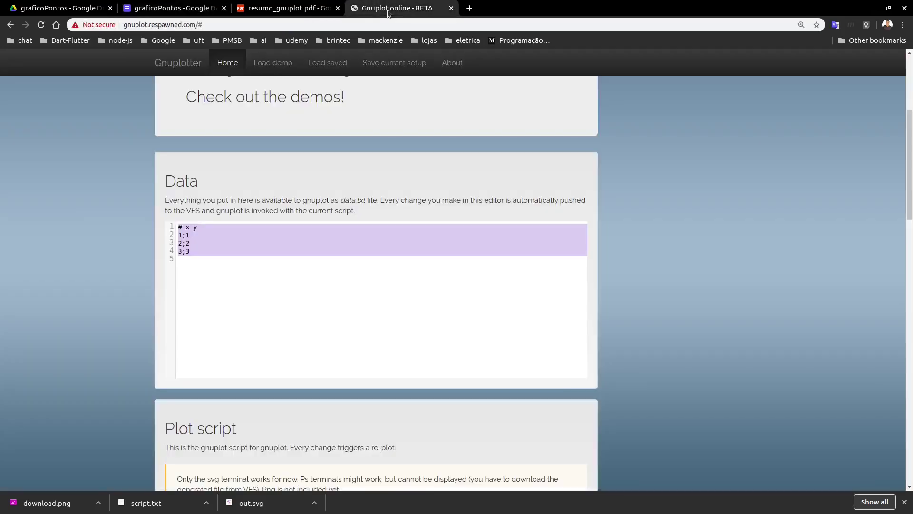
scroll(326, 305, "down", 6)
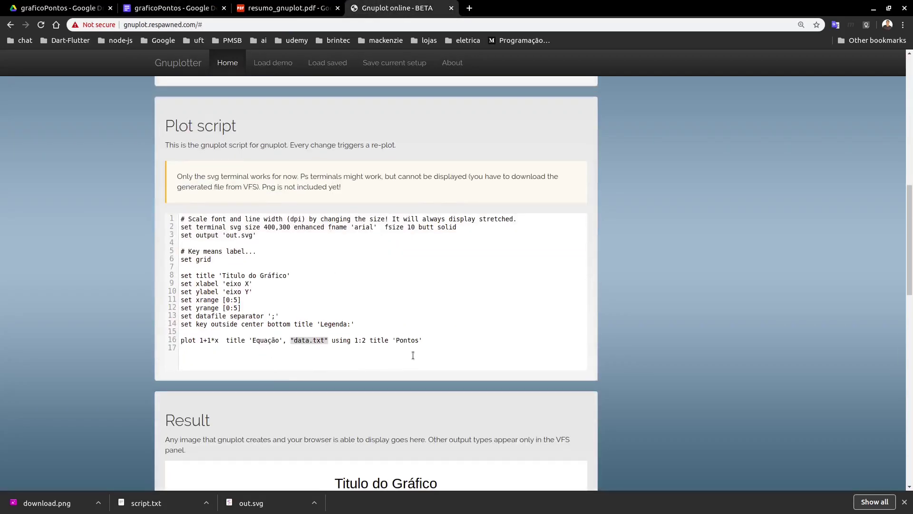
left_click_drag(426, 347, 165, 207)
key("ctrl+c")
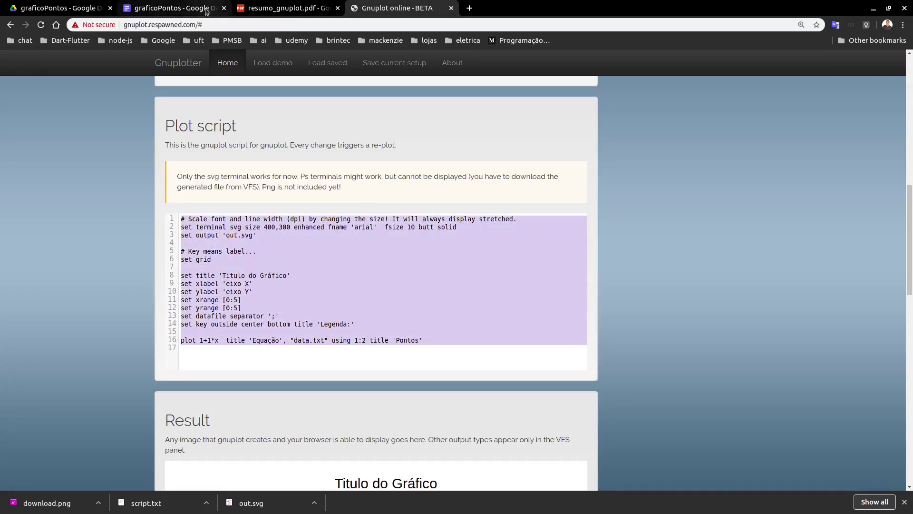
left_click(174, 8)
double_click(337, 290)
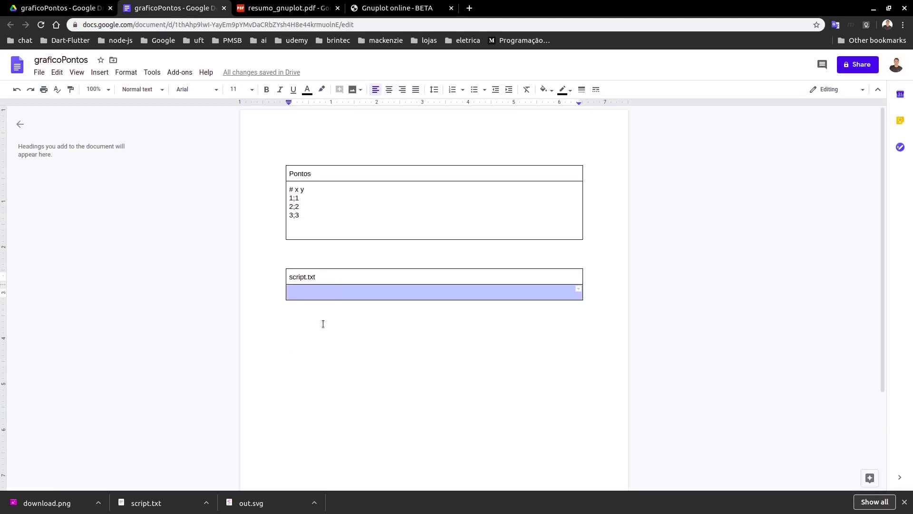
key("ctrl+v")
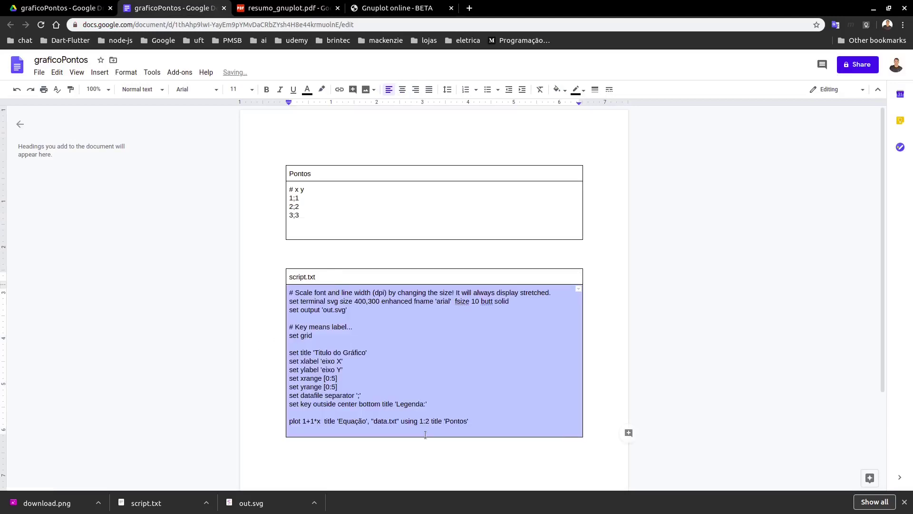
Copy the rendered graph from Gnuplot online, paste it below the document's script.txt table, and select the pasted image
left_click(390, 458)
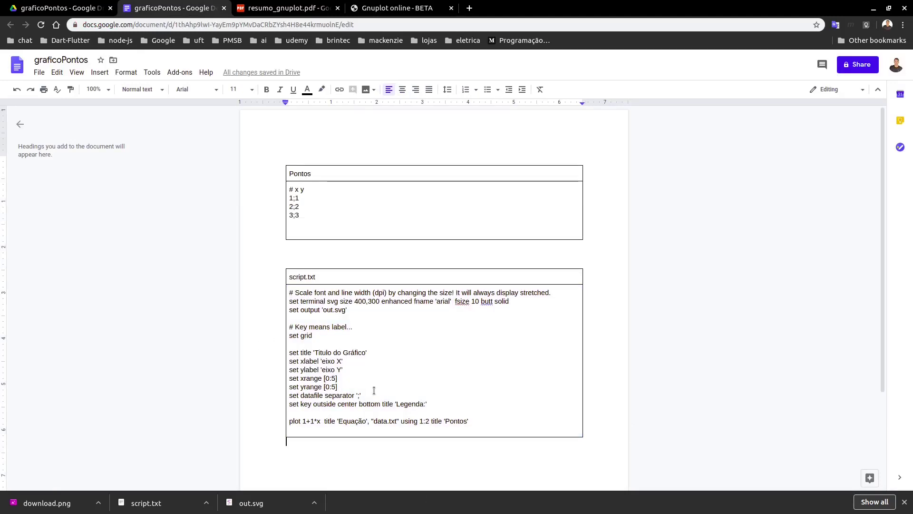
scroll(374, 390, "down", 3)
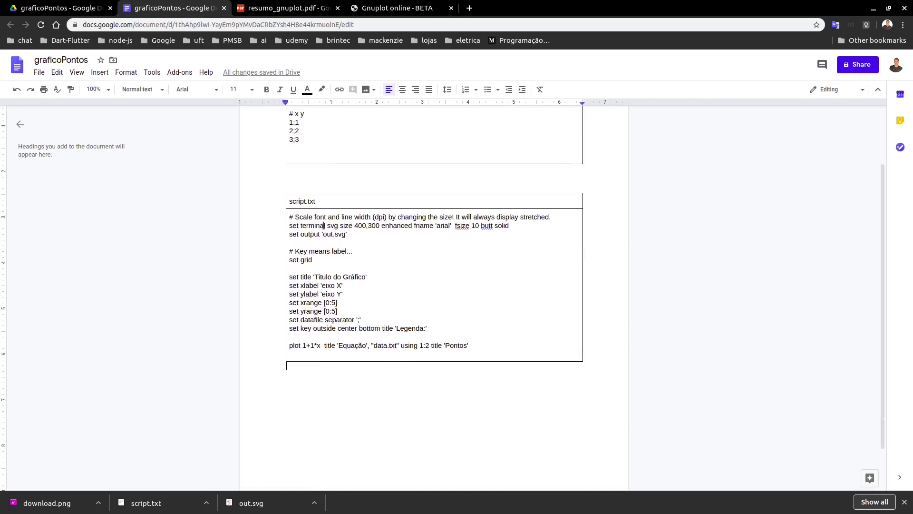
left_click(393, 9)
scroll(363, 327, "down", 5)
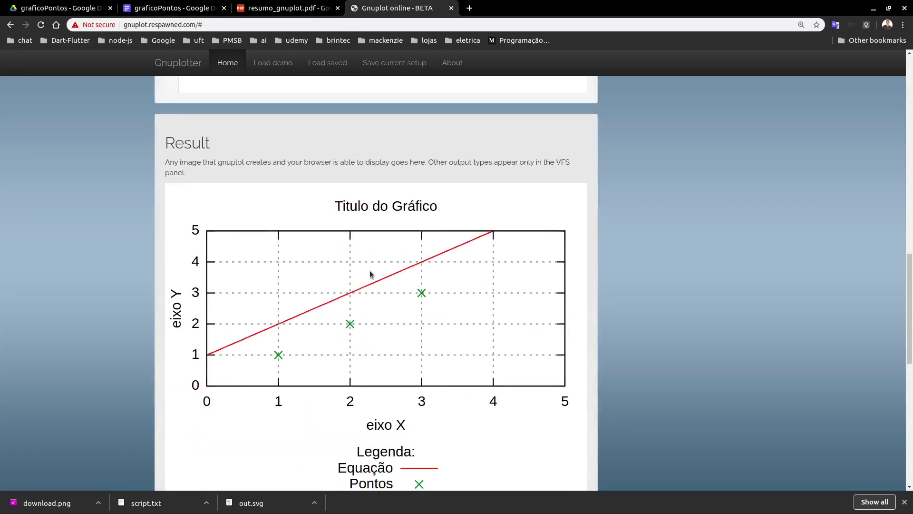
right_click(367, 269)
left_click(392, 301)
left_click(188, 14)
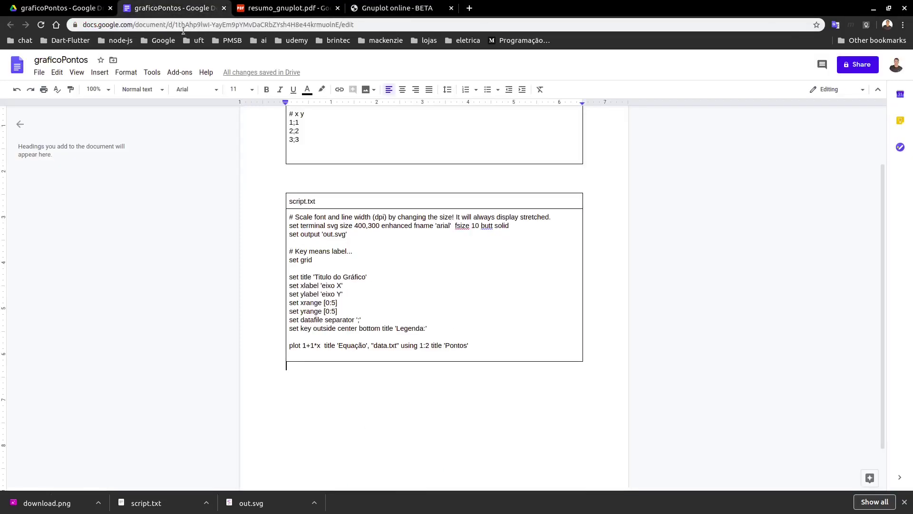
left_click(300, 412)
key("ctrl+v")
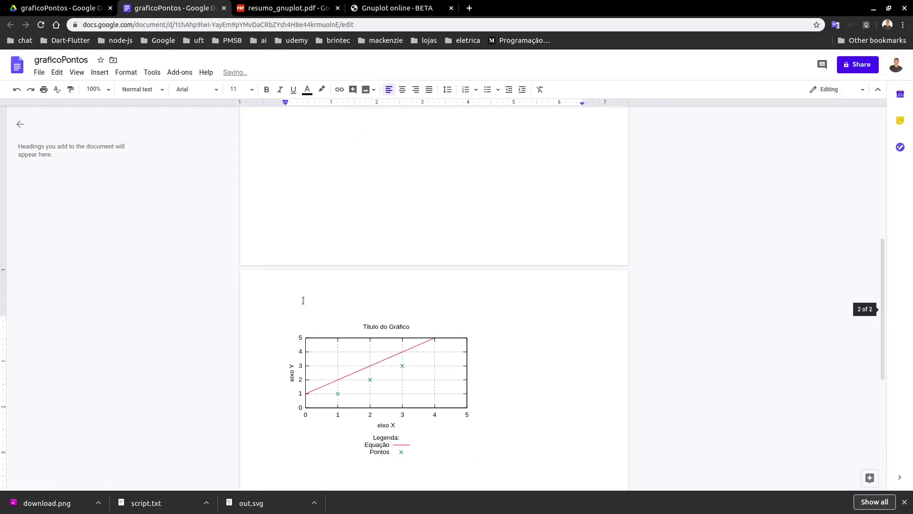
left_click(439, 345)
scroll(476, 357, "down", 2)
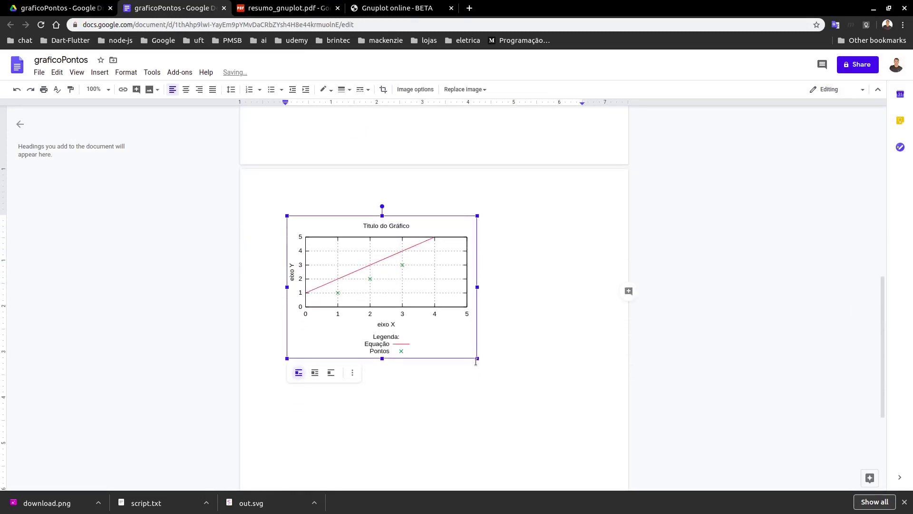
Enlarge the pasted graph image in the document proportionally to about 5.6 inches wide and deselect it
left_click_drag(477, 361, 544, 409)
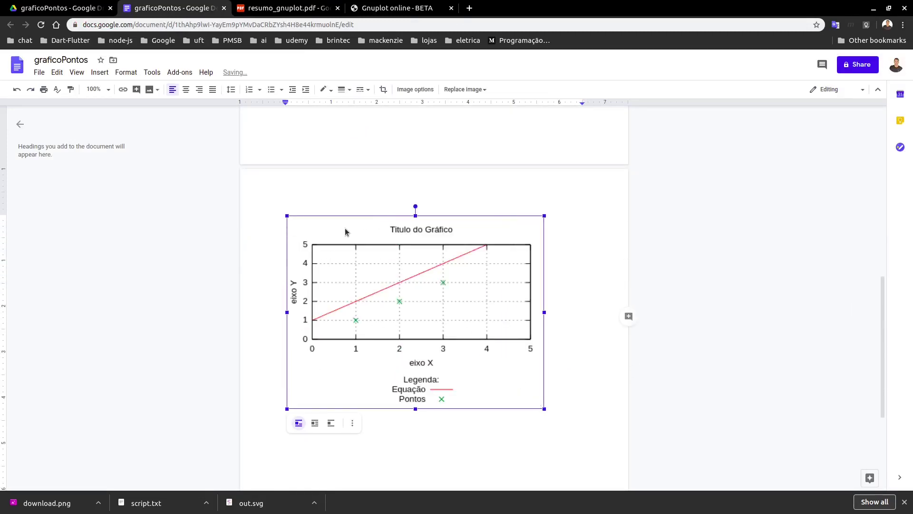
left_click(552, 407)
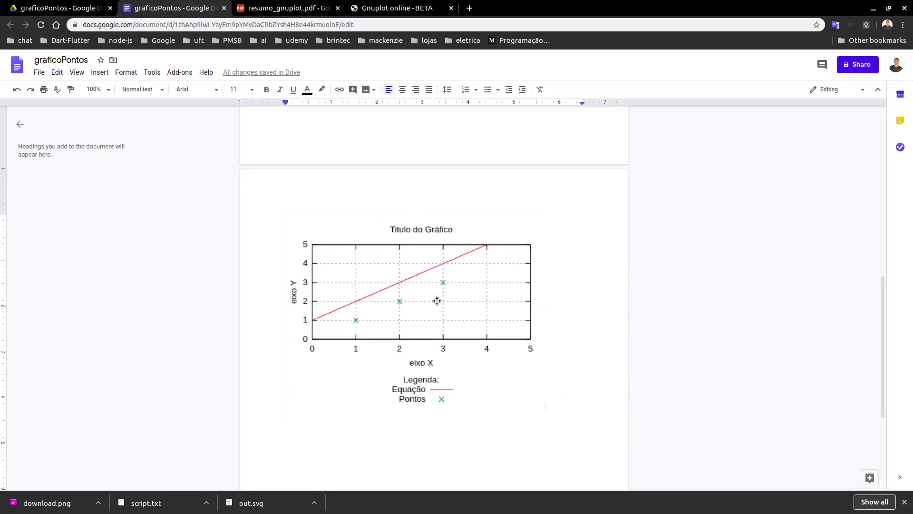
Switch to Gnuplot online, shrink the browser window to reveal the Downloads folder, and download out.svg and data.txt from the VFS contents
left_click(374, 8)
scroll(612, 231, "up", 15)
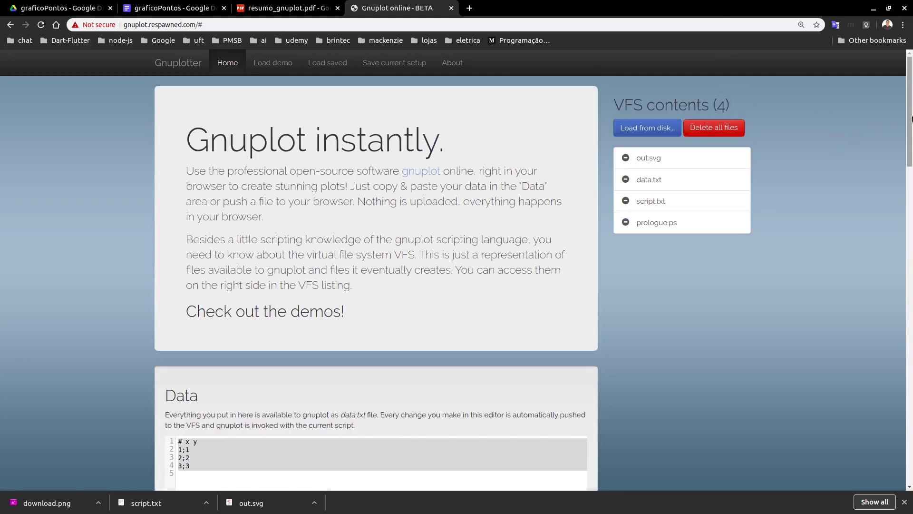
left_click(888, 8)
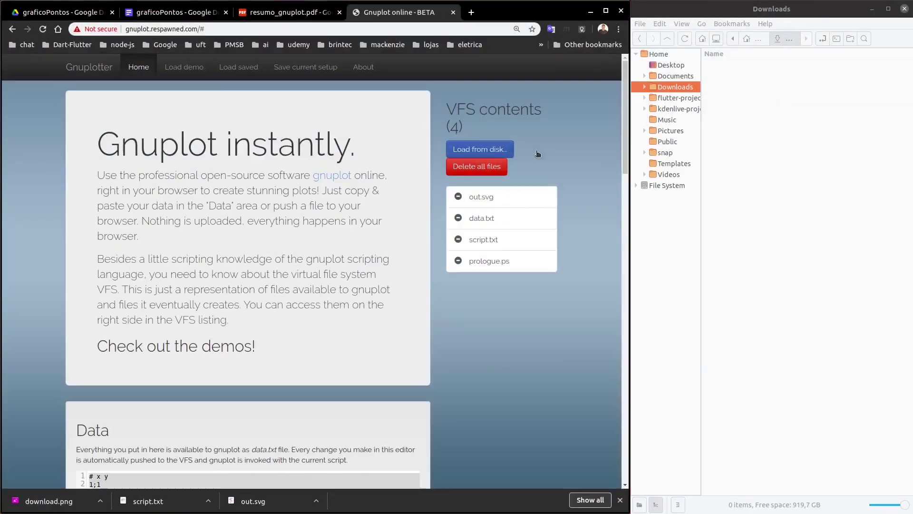
left_click(486, 199)
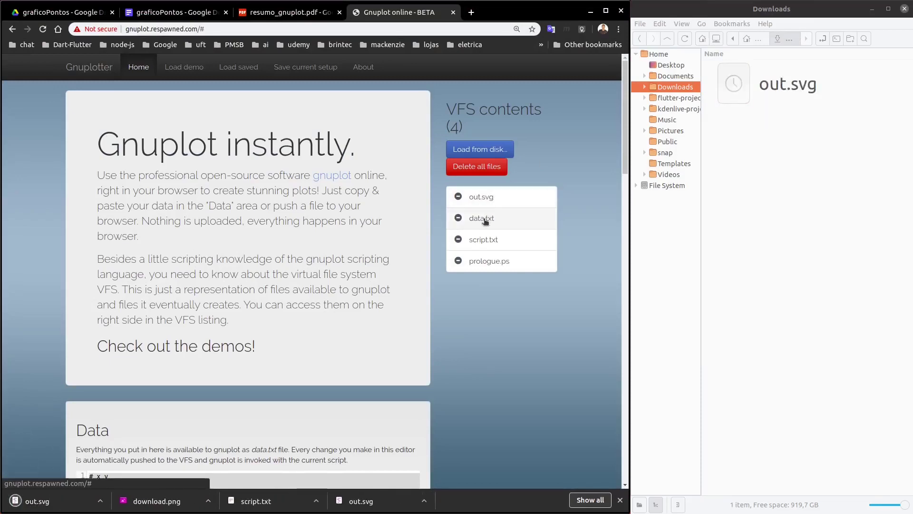
left_click(485, 220)
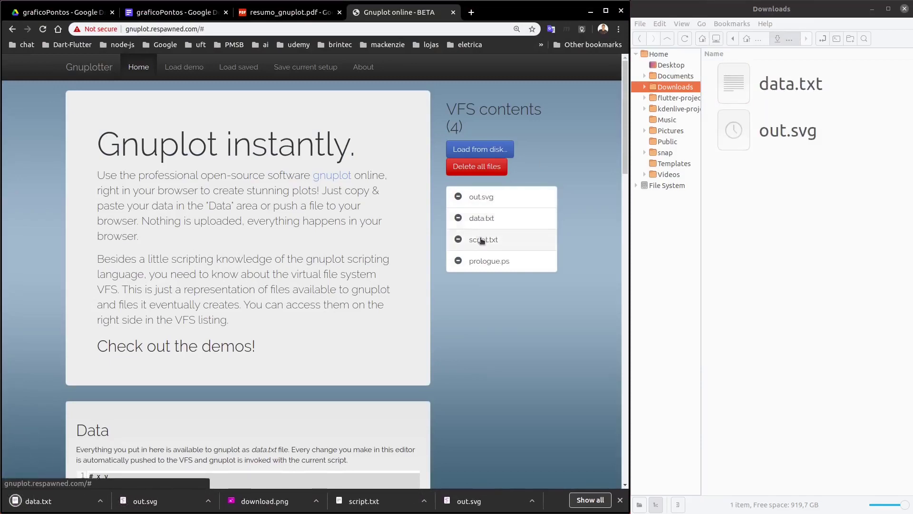
Download script.txt from the VFS contents, and upload script.txt, data.txt and out.svg from Downloads to the graficoPontos Drive folder
left_click(482, 241)
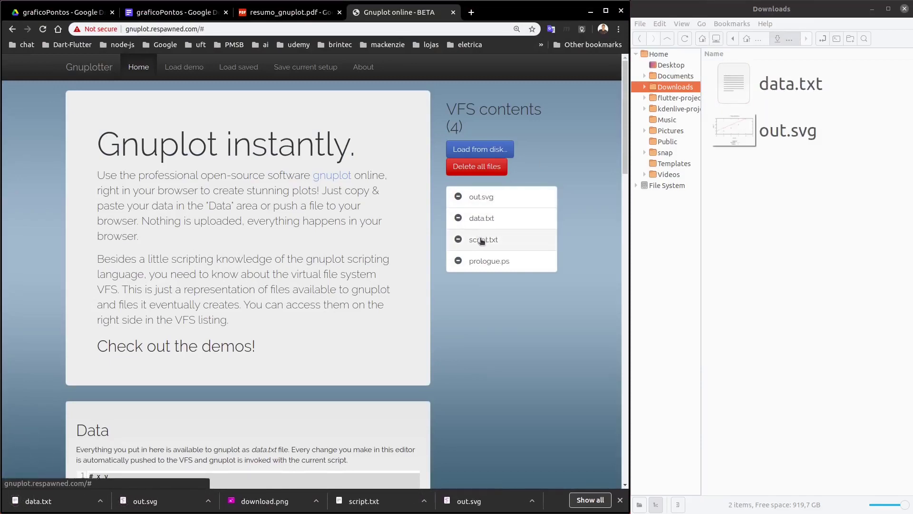
left_click(619, 499)
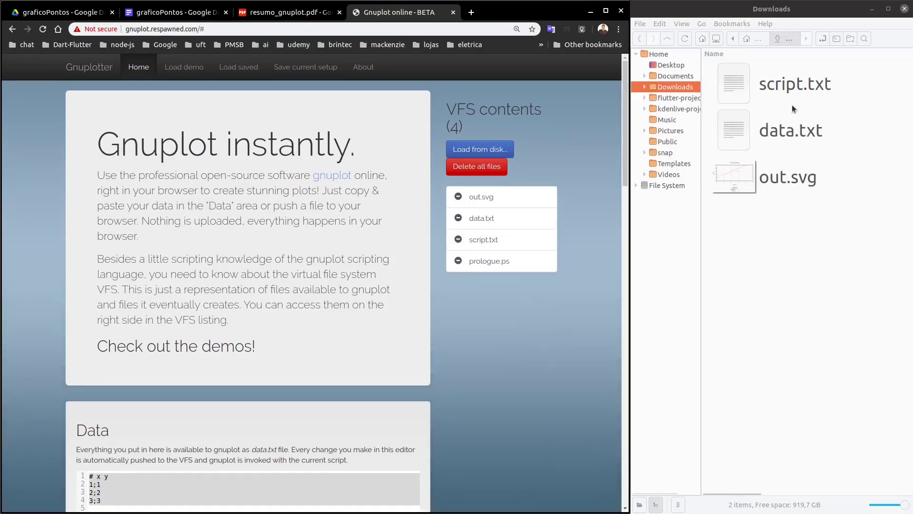
left_click(92, 12)
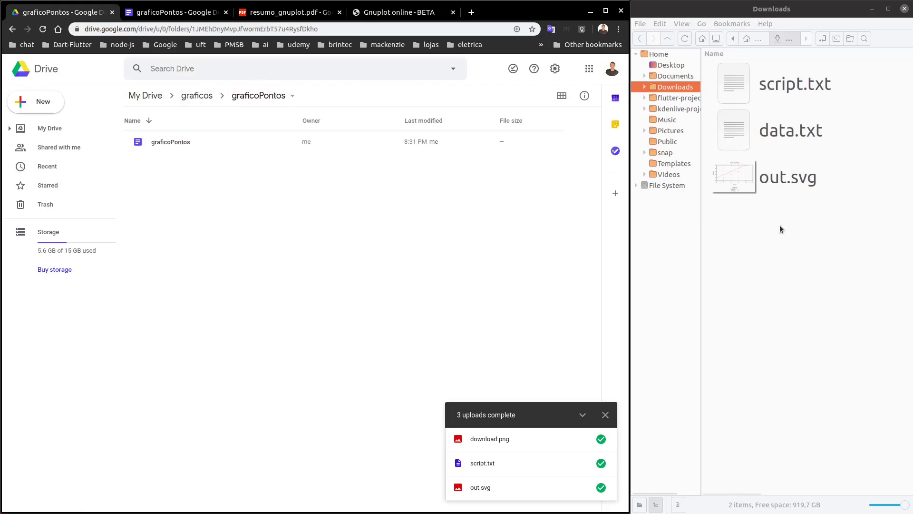
left_click(790, 177)
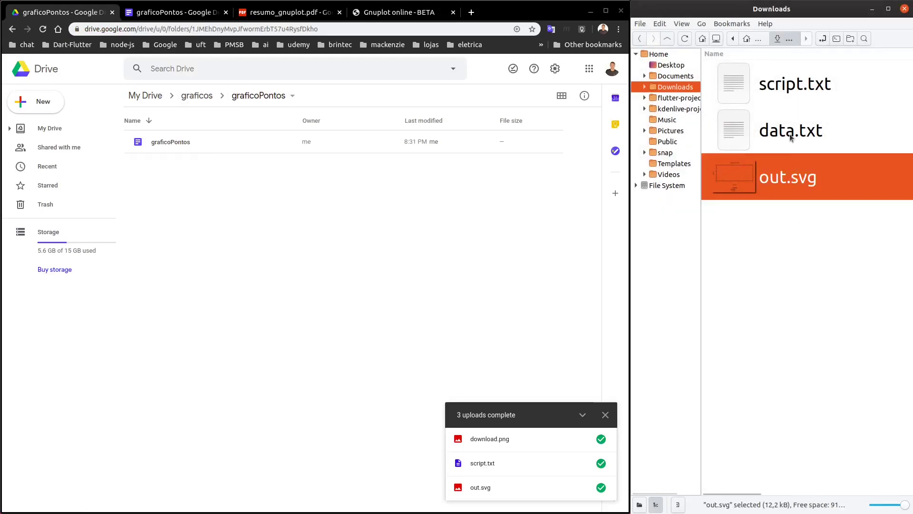
left_click(773, 91, "shift")
left_click_drag(773, 90, 333, 174)
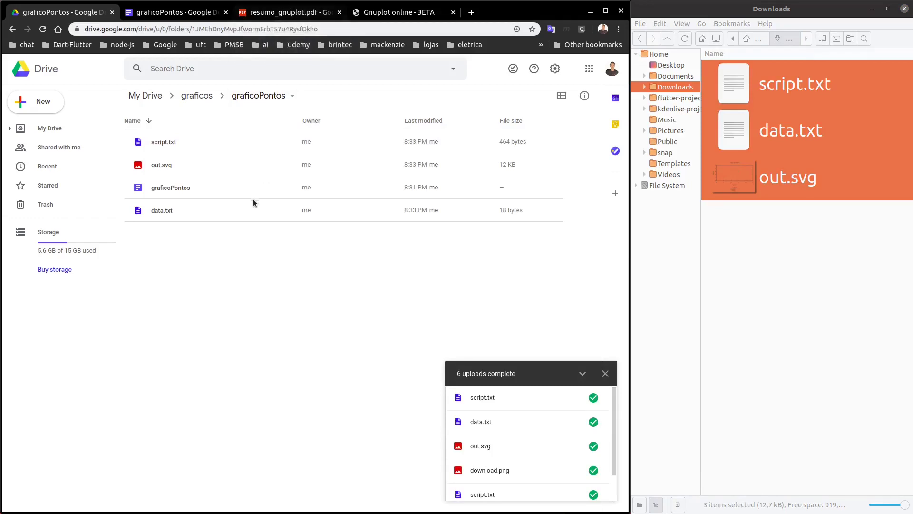
left_click(799, 242)
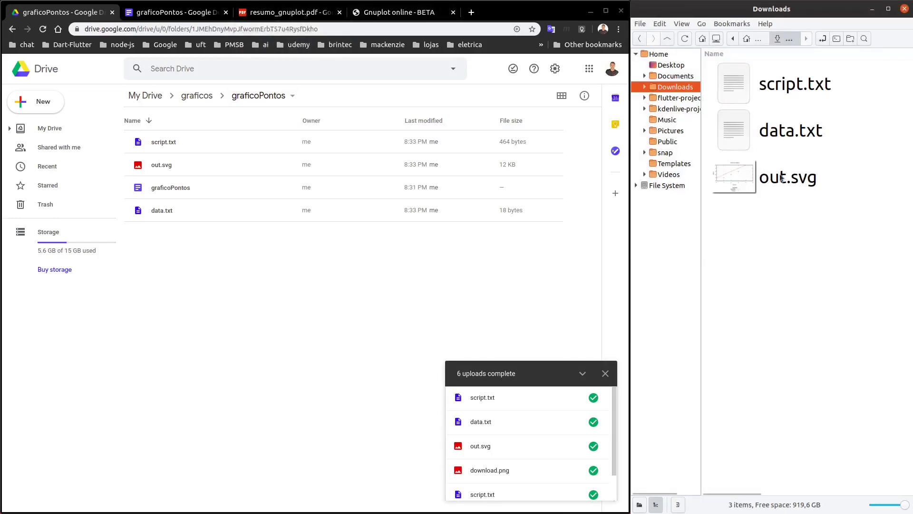
Open out.svg from the Downloads folder with Google Chrome
right_click(792, 179)
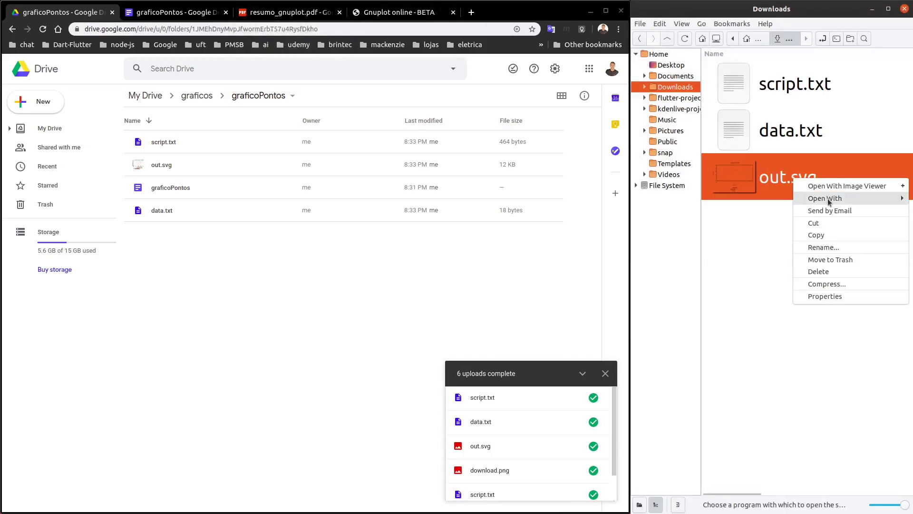
mouse_move(829, 199)
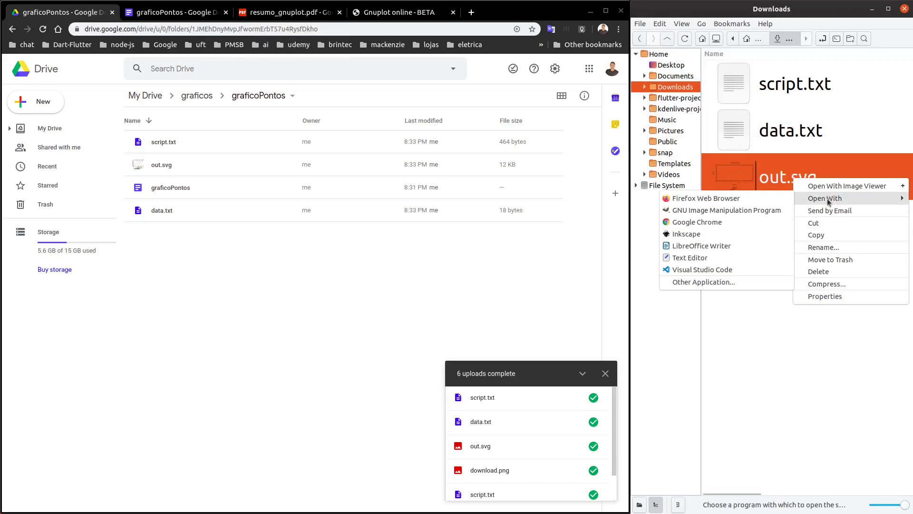
left_click(698, 223)
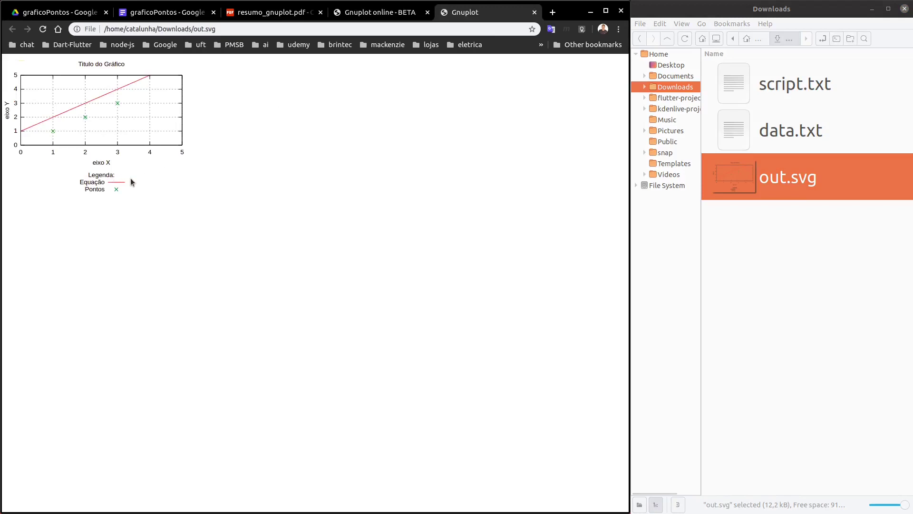
Examine the out.svg plot at several enlarged and reduced zoom levels to judge its rendering
key("ctrl+plus")
key("ctrl+plus")
key("ctrl+plus")
key("ctrl+plus")
key("ctrl+plus")
key("ctrl+plus")
key("ctrl+plus")
key("ctrl+plus")
key("ctrl+plus")
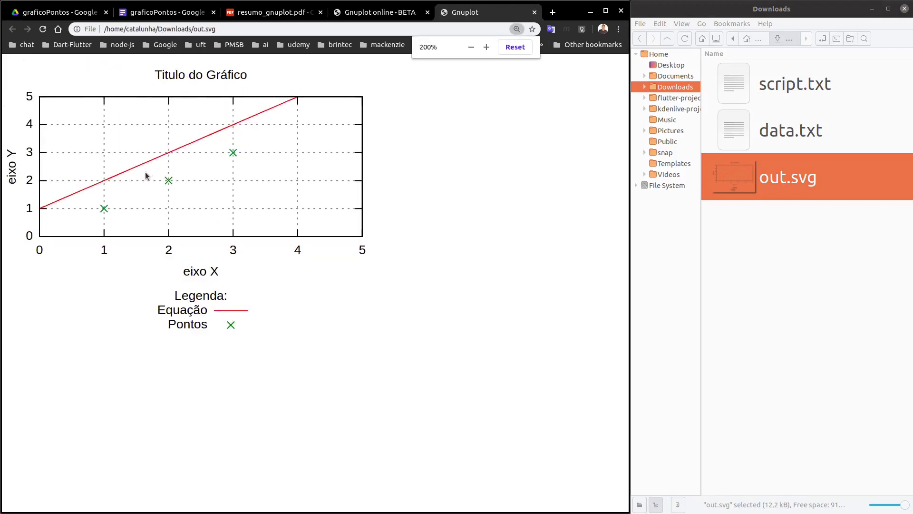
key("ctrl+minus")
key("ctrl+minus")
key("ctrl+minus")
key("ctrl+minus")
key("ctrl+minus")
key("ctrl+minus")
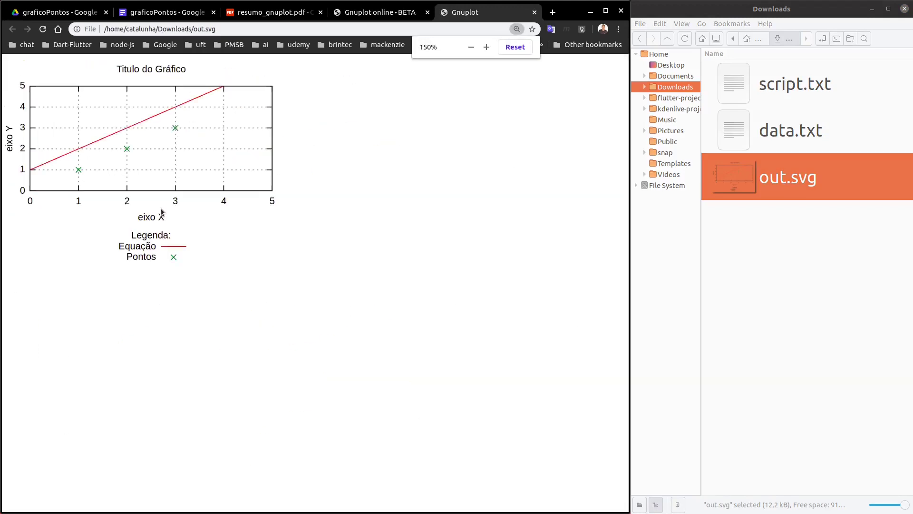
key("ctrl+plus")
key("ctrl+plus")
key("ctrl+plus")
key("ctrl+plus")
key("ctrl+plus")
key("ctrl+minus")
key("ctrl+minus")
key("ctrl+minus")
key("ctrl+minus")
key("ctrl+minus")
key("ctrl+plus")
key("ctrl+plus")
key("ctrl+plus")
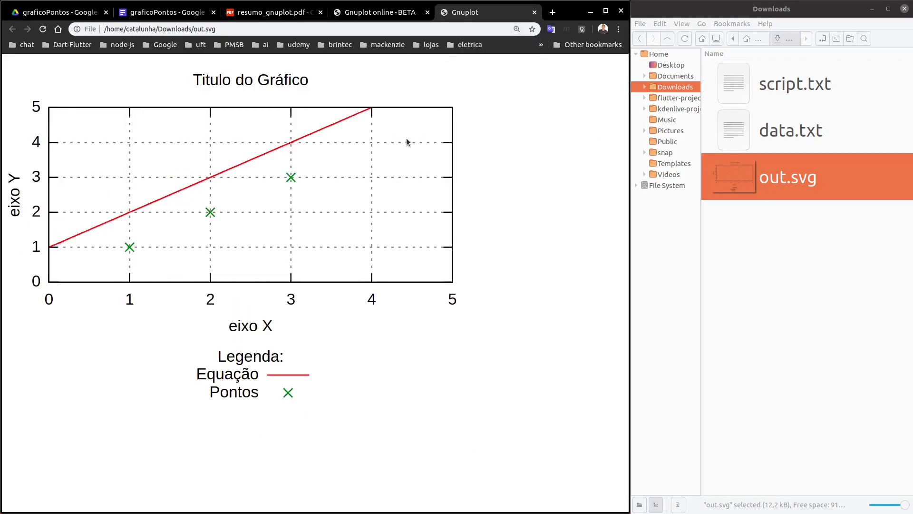
key("ctrl+plus")
key("ctrl+plus")
key("ctrl+plus")
key("ctrl+minus")
key("ctrl+minus")
key("ctrl+minus")
key("ctrl+minus")
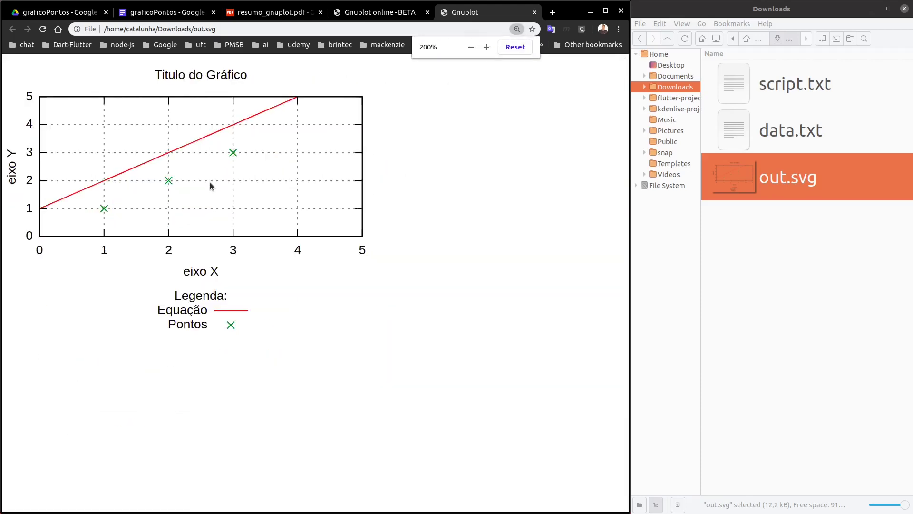
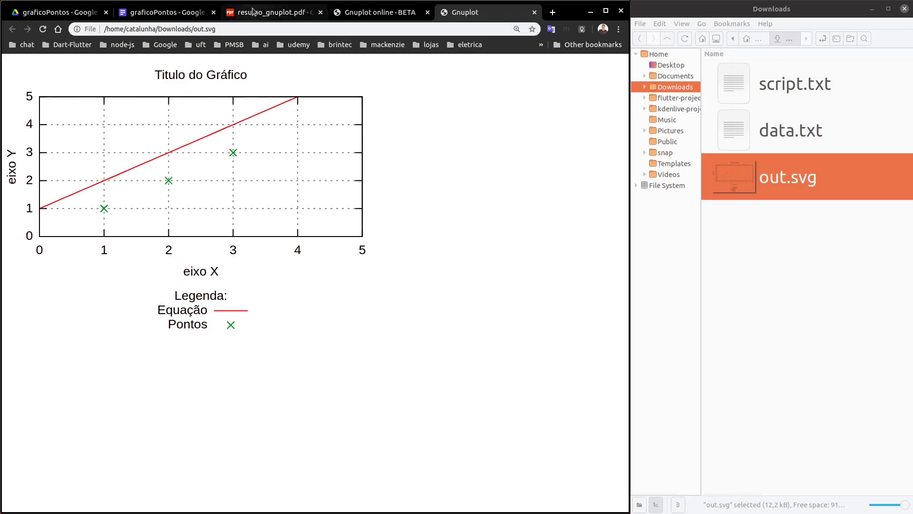
Review the plot and the gnuplot script in the graficoPontos document
left_click(374, 13)
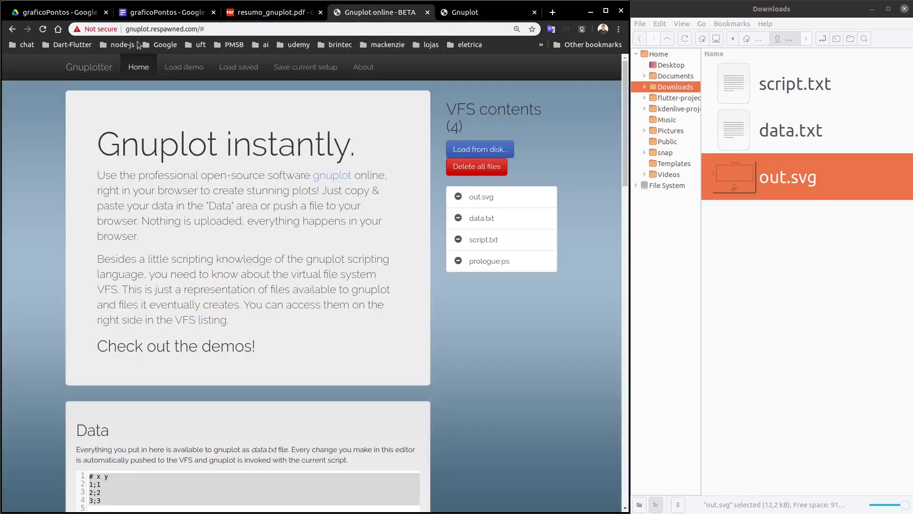
left_click(150, 15)
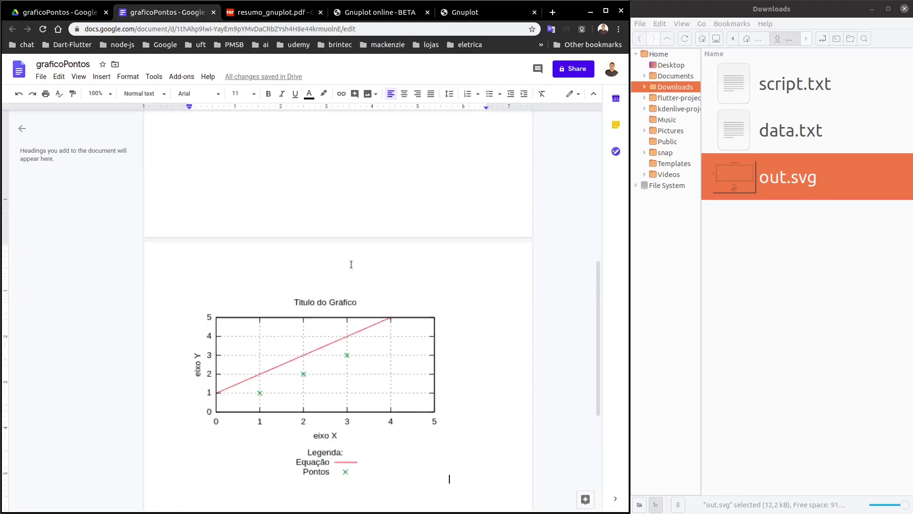
scroll(351, 264, "up", 8)
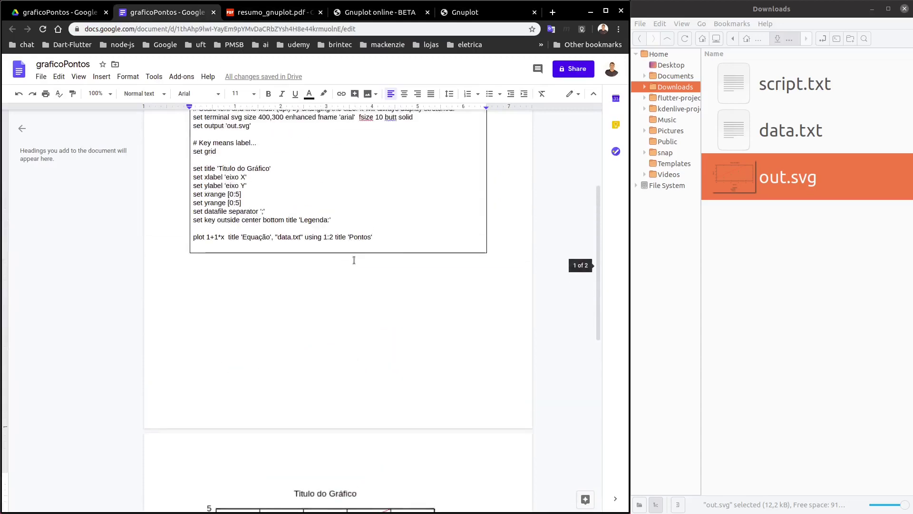
Open the graficoAjuste folder inside the graficos folder in Google Drive
left_click(47, 5)
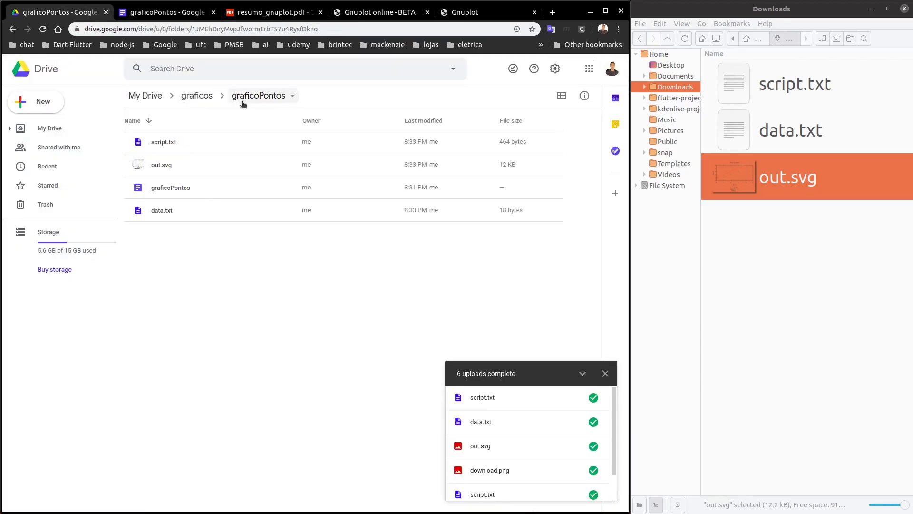
left_click(196, 97)
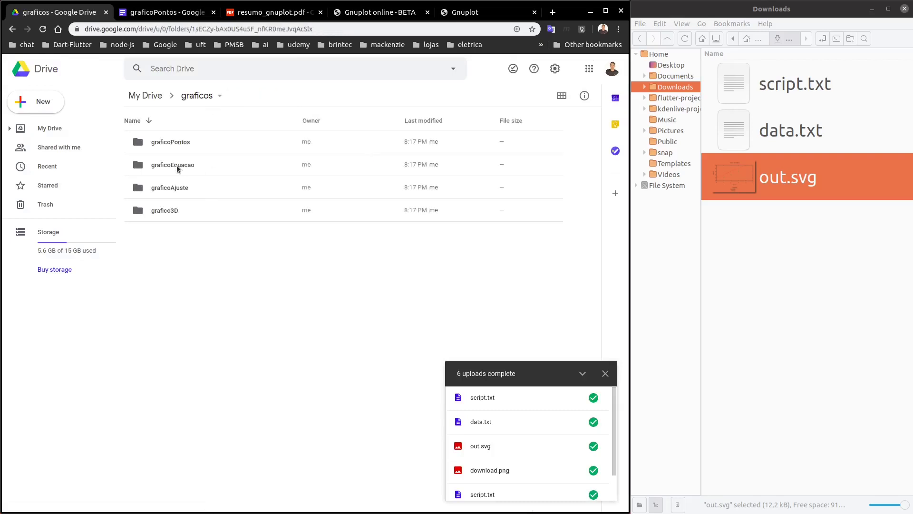
double_click(189, 193)
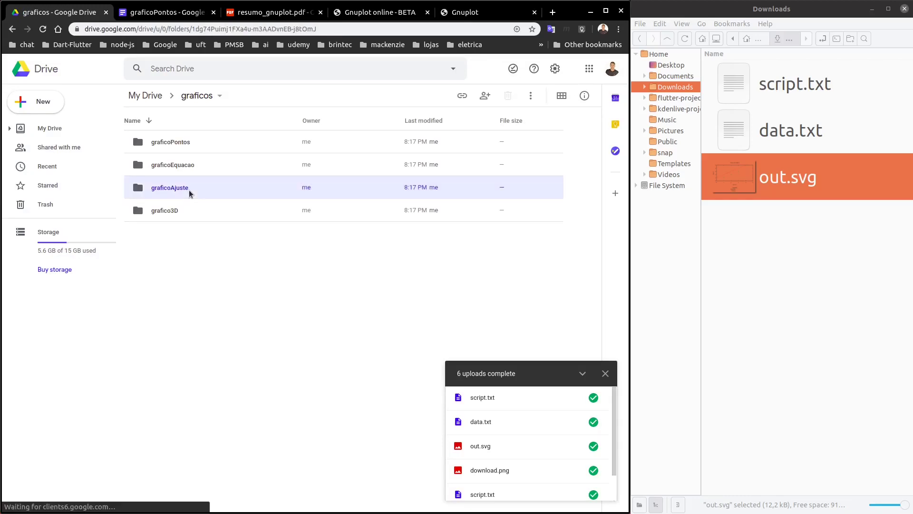
Close the graficoPontos document and the out.svg plot, and reload the Gnuplot online page
left_click(213, 13)
left_click(412, 14)
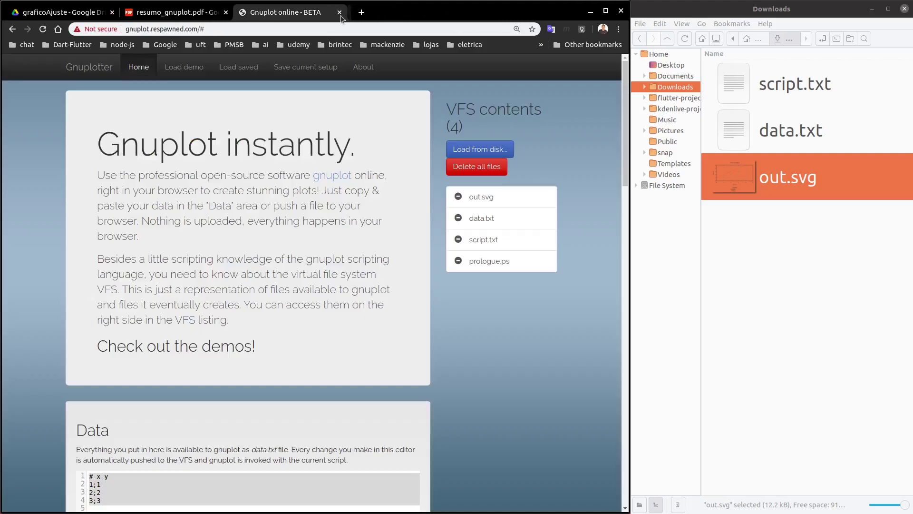
left_click(453, 13)
left_click(44, 30)
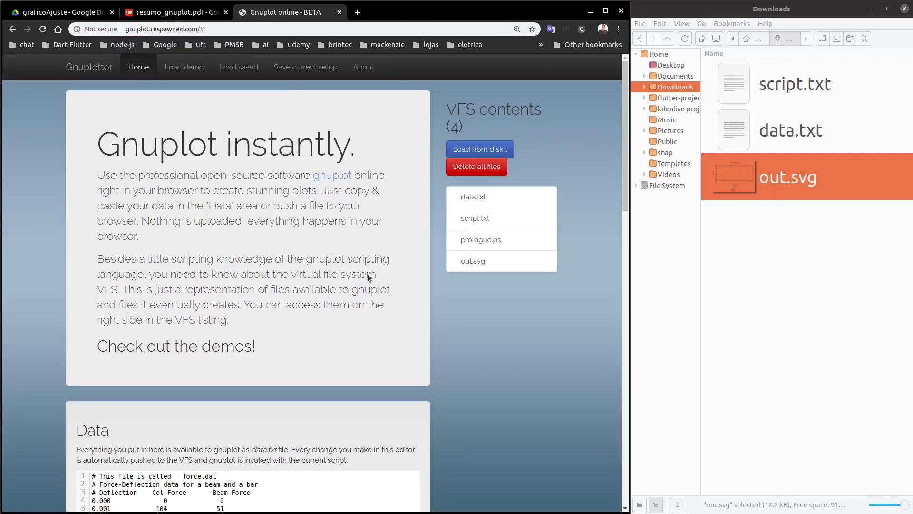
Check the default data on the Gnuplot page and the fit commands in resumo_gnuplot.pdf, and return to the graficoAjuste folder
scroll(228, 389, "down", 3)
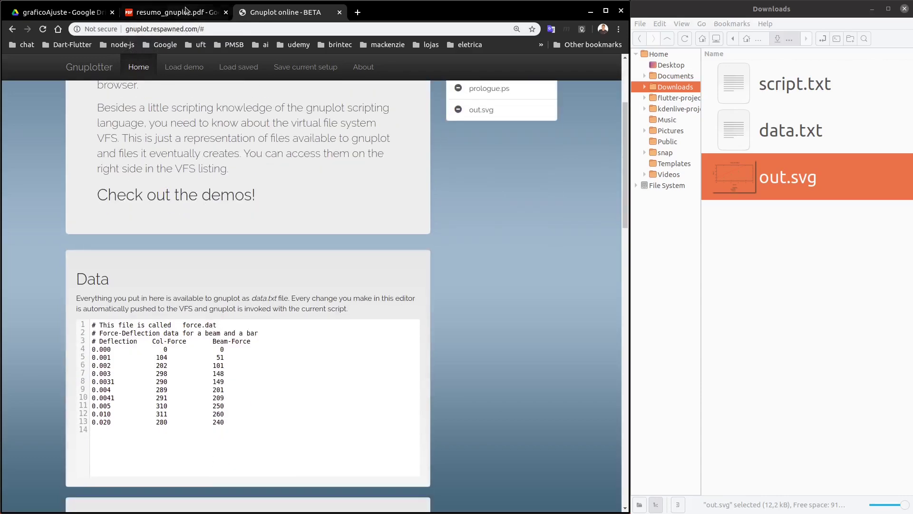
left_click(186, 10)
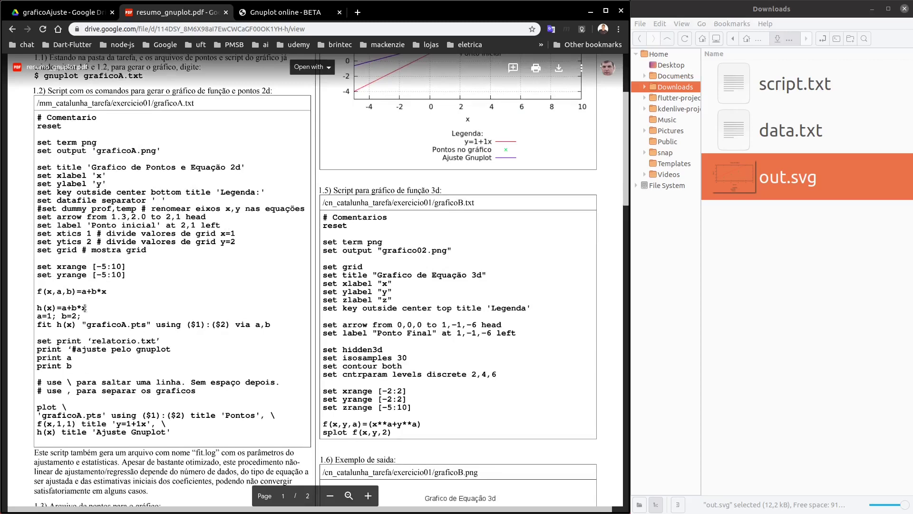
left_click(75, 14)
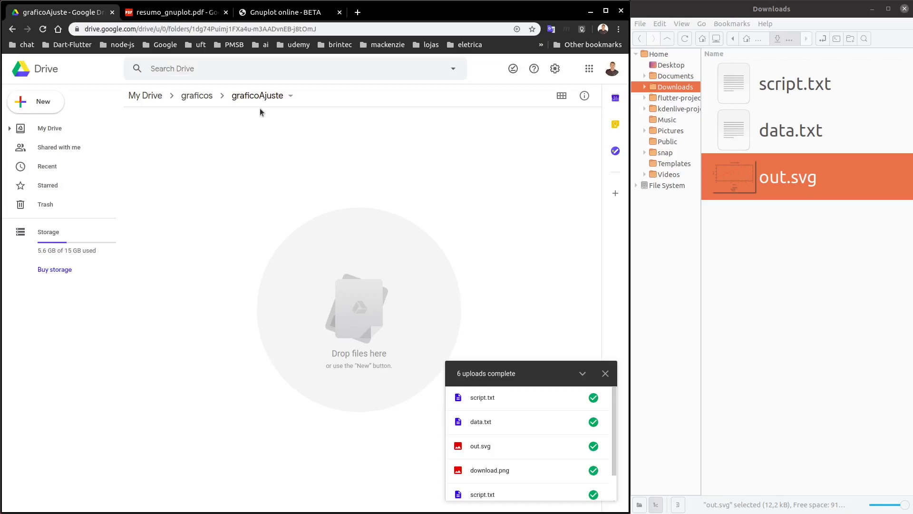
Delete script.txt, data.txt and out.svg from the Downloads folder
left_click(786, 262)
key("ctrl+a")
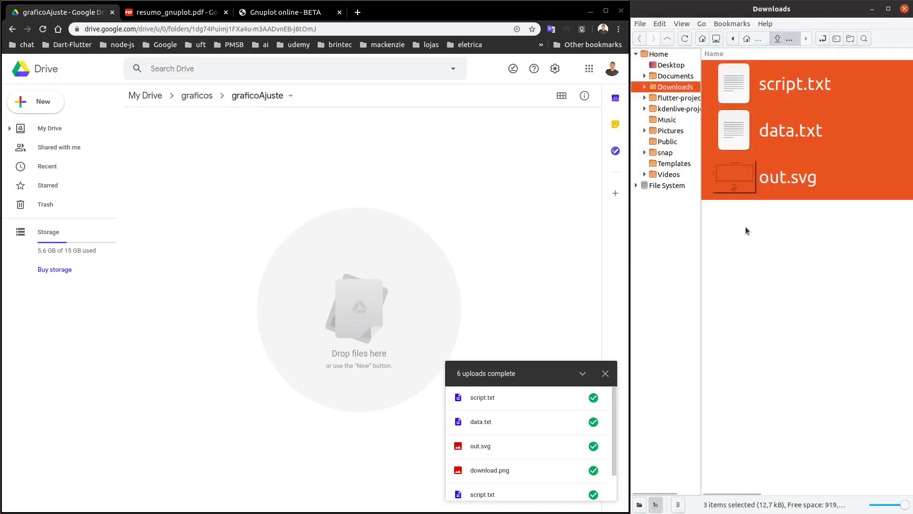
key("Delete")
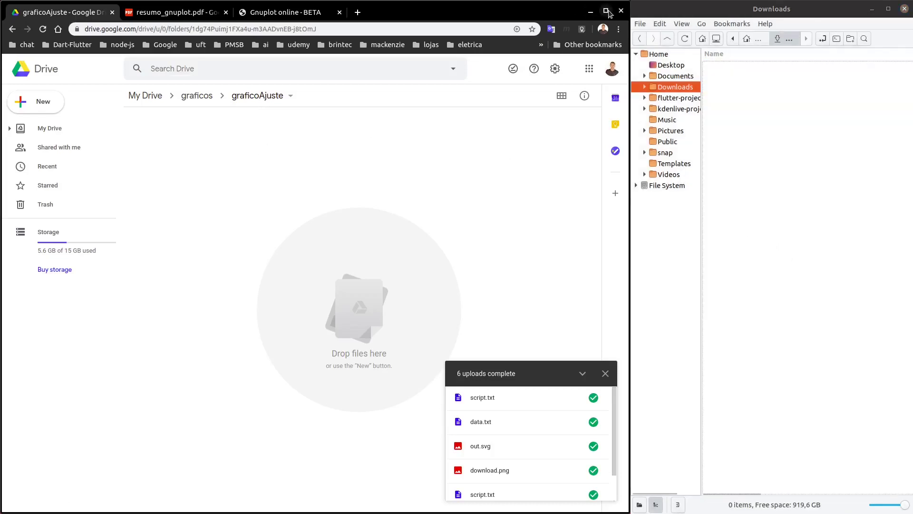
Maximize the browser, dismiss the upload list, and create a Google Docs document named gnuplotAjuste in the graficoAjuste folder
left_click(606, 10)
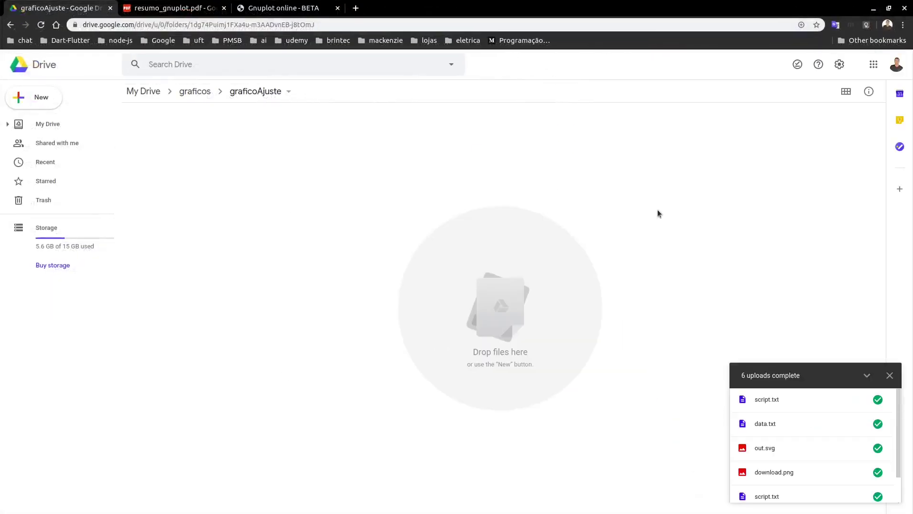
left_click(889, 375)
right_click(334, 185)
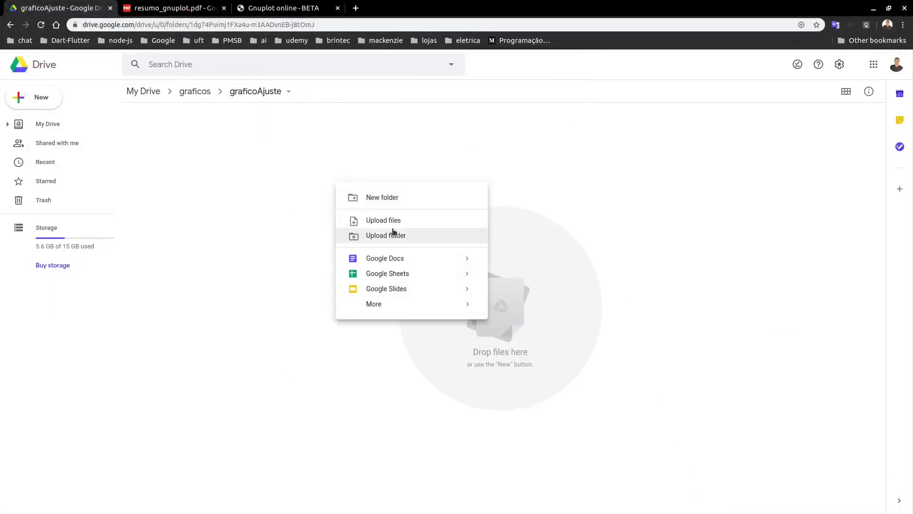
left_click(384, 259)
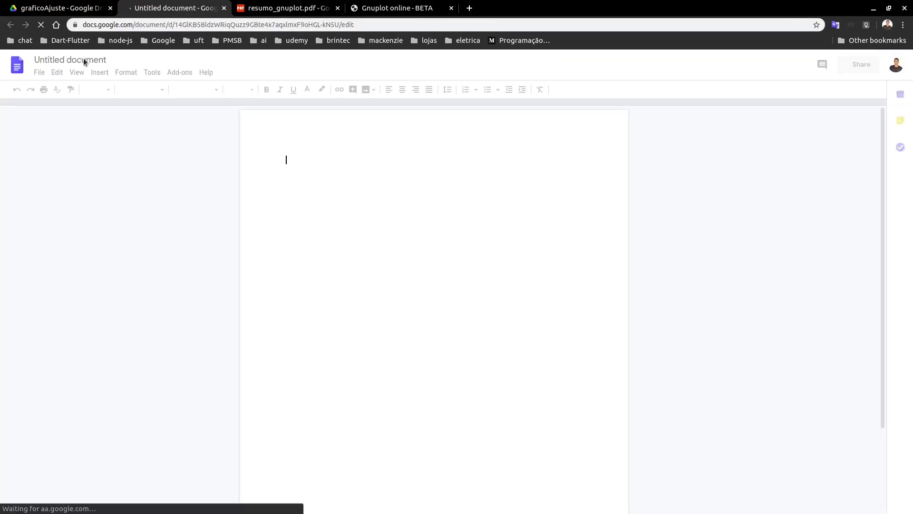
left_click(83, 61)
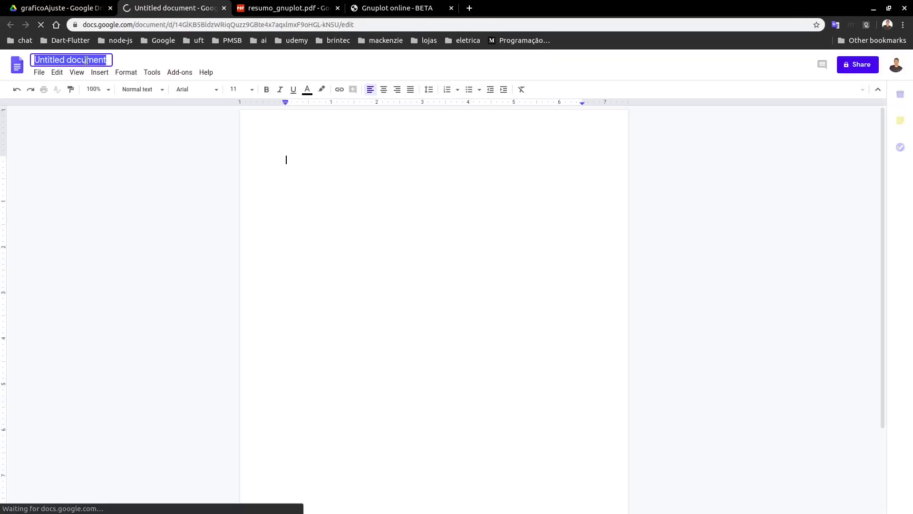
type("gnuplot")
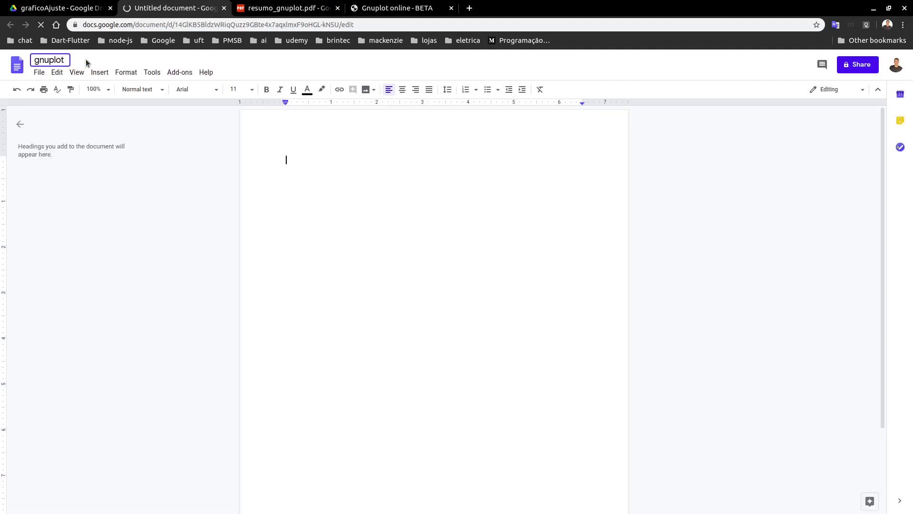
type("Ajuste")
key("Return")
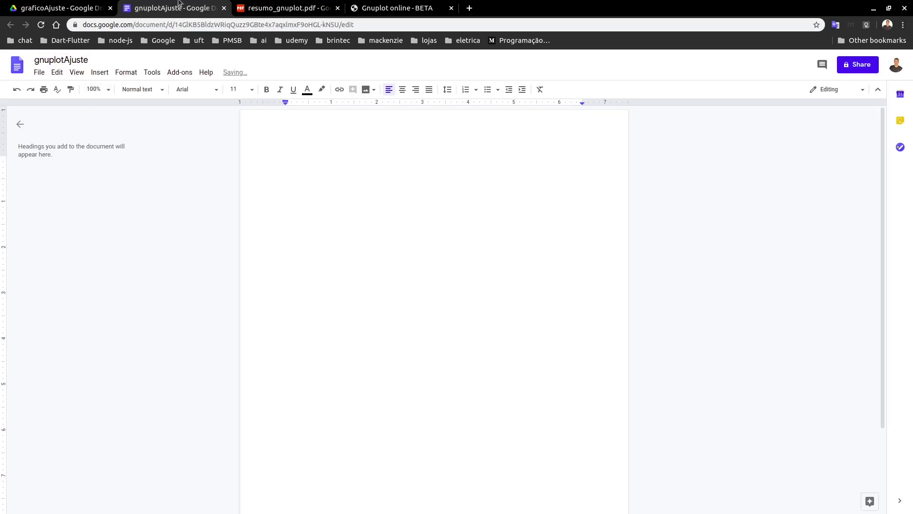
left_click(357, 172)
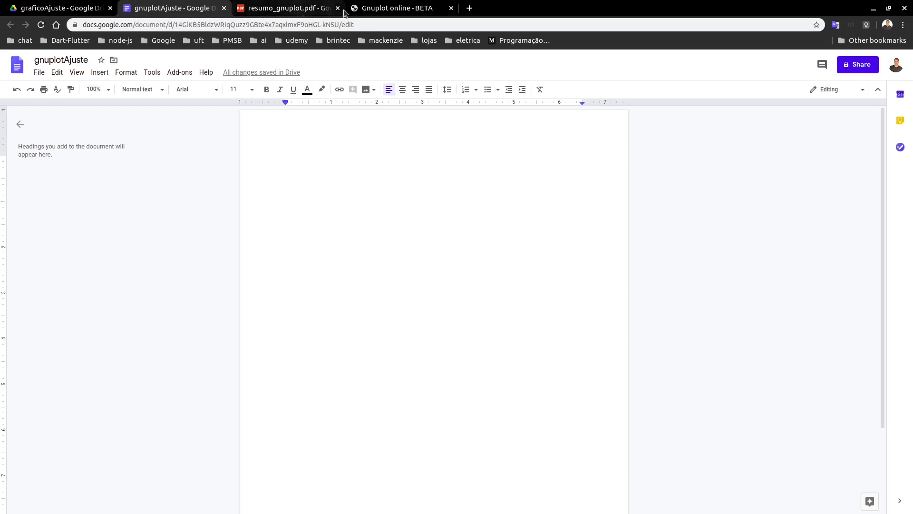
Compare the fit and plot commands in resumo_gnuplot.pdf with the default data and script on the Gnuplot page
left_click(307, 8)
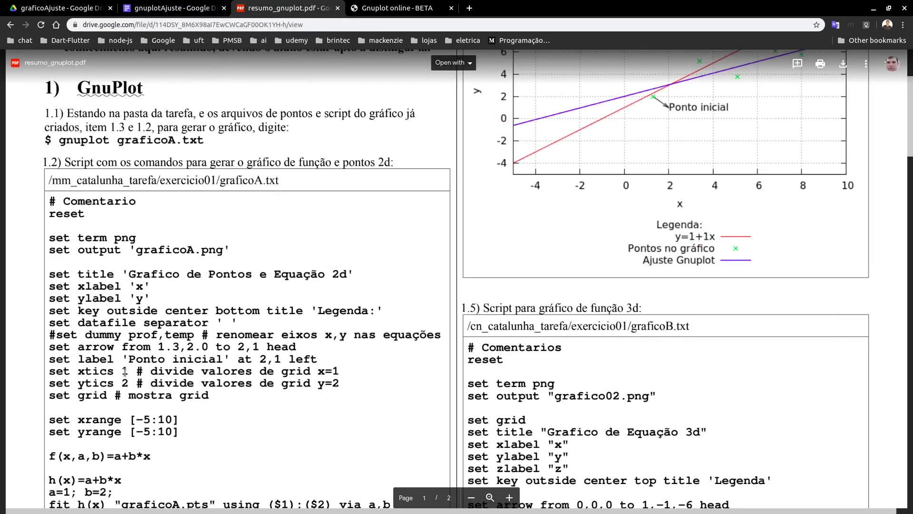
scroll(124, 371, "down", 2)
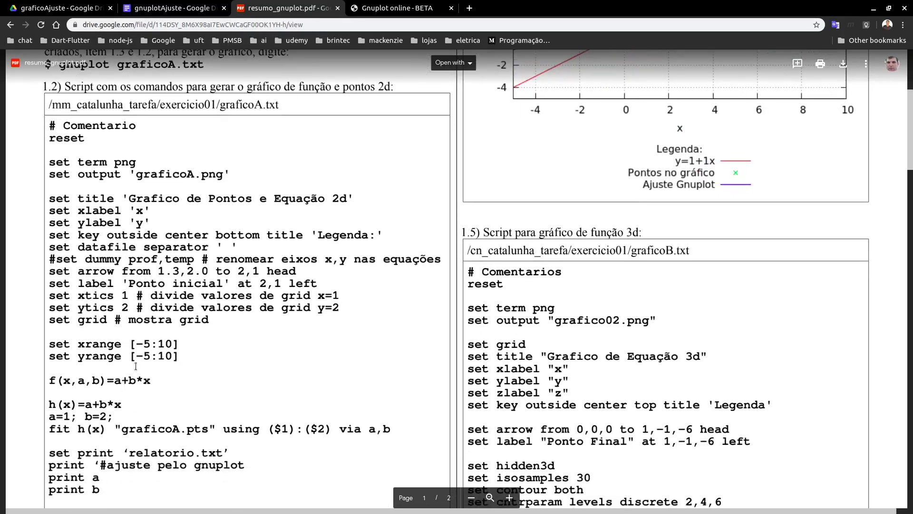
left_click(373, 8)
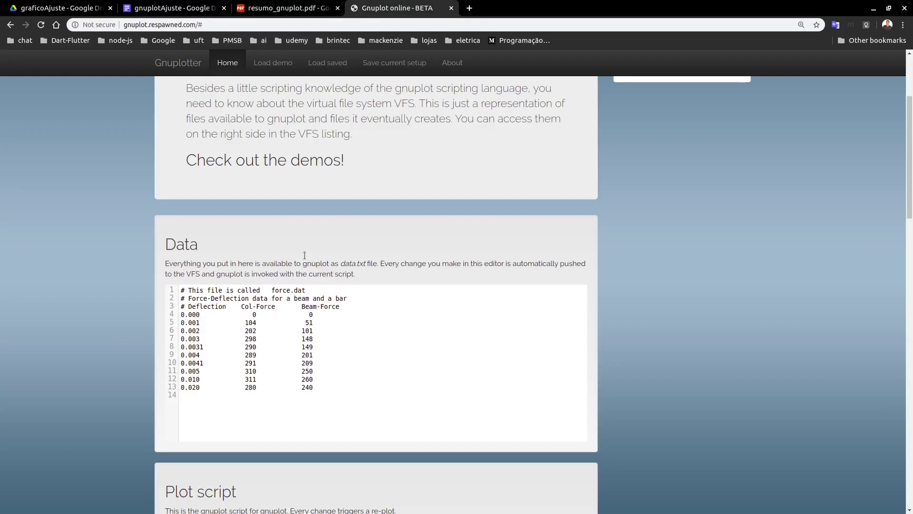
scroll(297, 257, "down", 1)
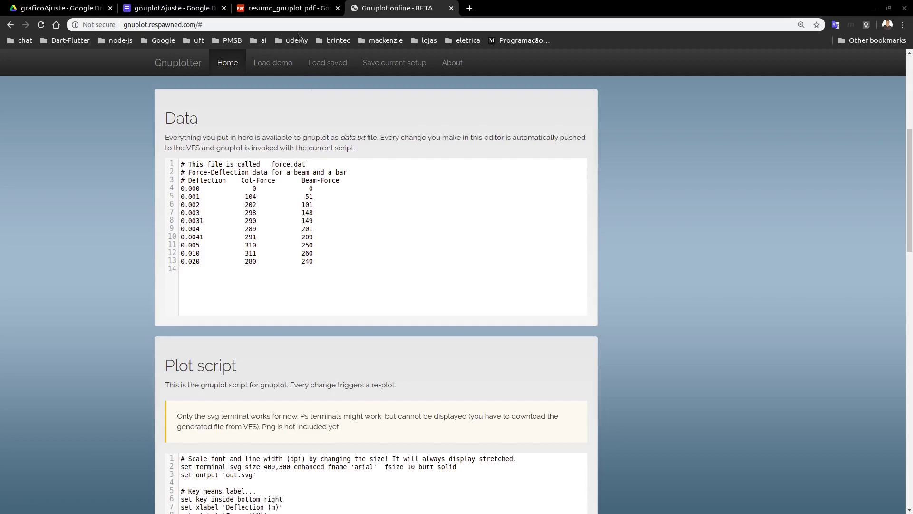
left_click(285, 8)
scroll(146, 378, "down", 7)
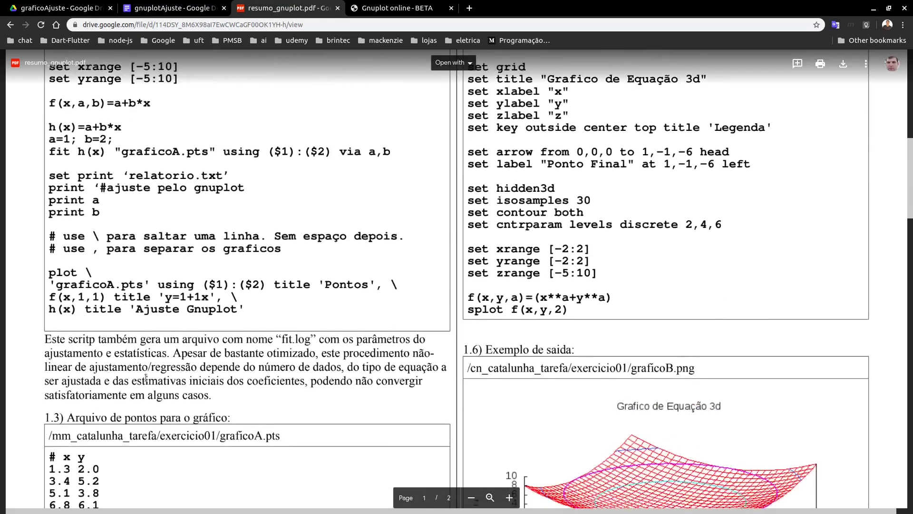
scroll(146, 377, "down", 2)
scroll(131, 359, "up", 7)
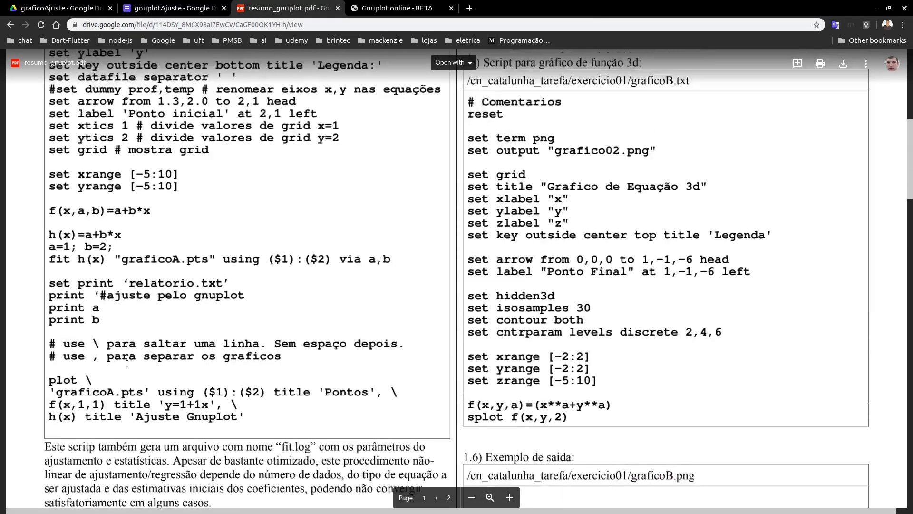
Replace the Gnuplot page's data with header '# x y' and points 1.3 2.0, 3.4 5.2, 5.1 3.8, 6.8 6.1, 8.0 5.8
left_click(413, 8)
left_click_drag(345, 283, 144, 158)
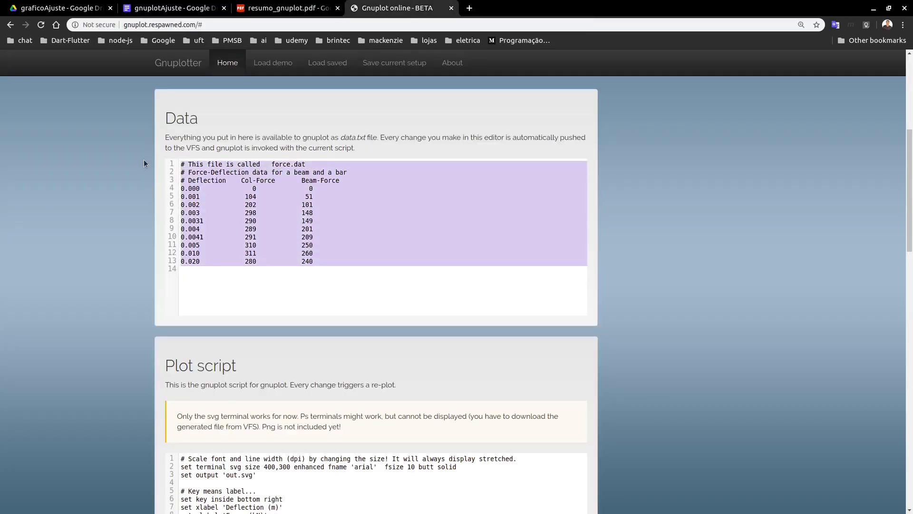
type("# x y 1.3 2.0 3.4 5.2 5.1 3.8 6.8 6.1 8.0 5.8")
key("ctrl+plus")
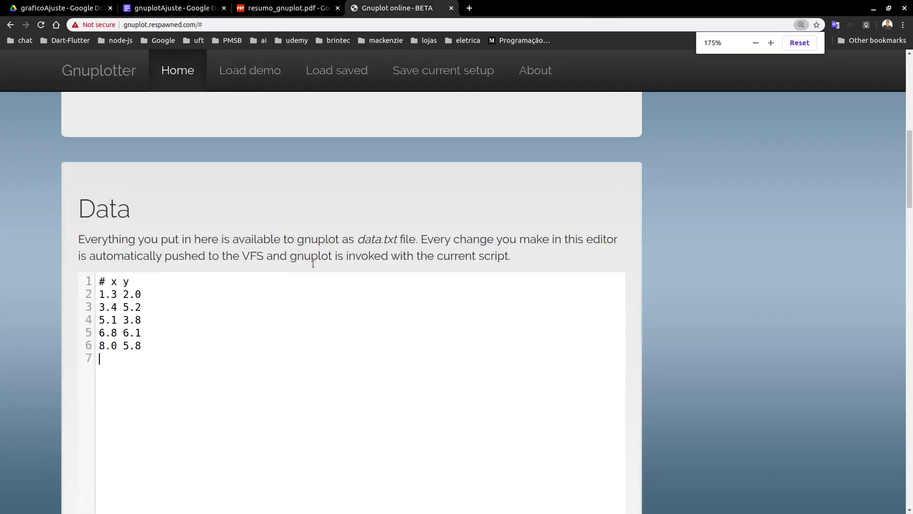
Replace the script's label and plot lines with grid, title 'Titulo do Gráfico', 'eixo X'/'eixo Y' labels, ranges [-5:10], bottom key 'Legenda:', and data.txt 1:2 as 'Pontos'
scroll(312, 265, "down", 5)
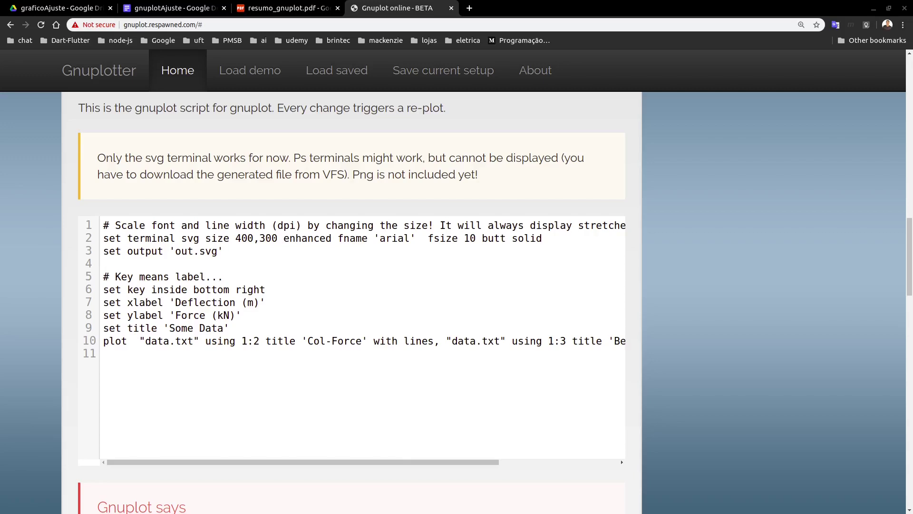
left_click_drag(146, 381, 94, 290)
type("set grid  set title 'Titulo do Gráfico' set xlabel 'eixo X' set ylabel 'eixo Y' set xrange [-5:10] set yrange [-5:10] set key outside center bottom title 'Legenda:' plot \"data.txt\" using 1:2 title 'Pontos'")
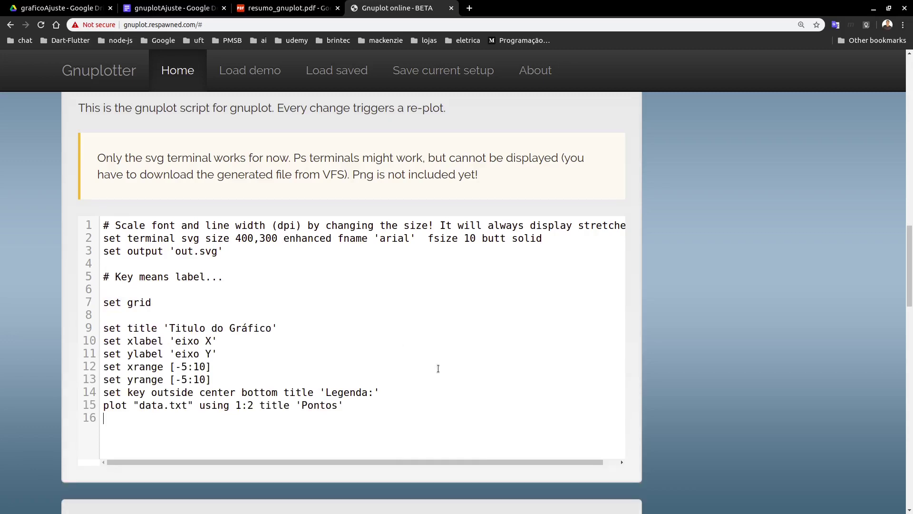
scroll(471, 383, "down", 10)
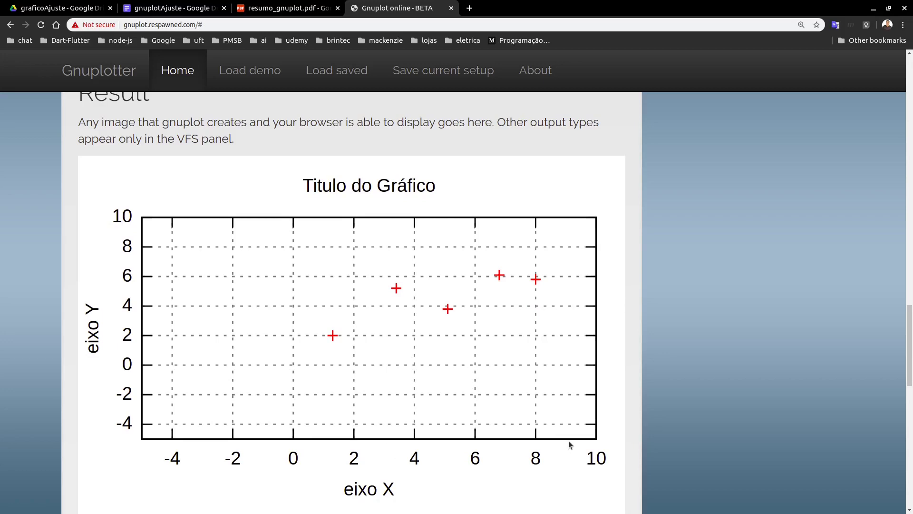
Set both xrange and yrange in the plot script to [0:10] and check the redrawn points graph
scroll(331, 290, "up", 4)
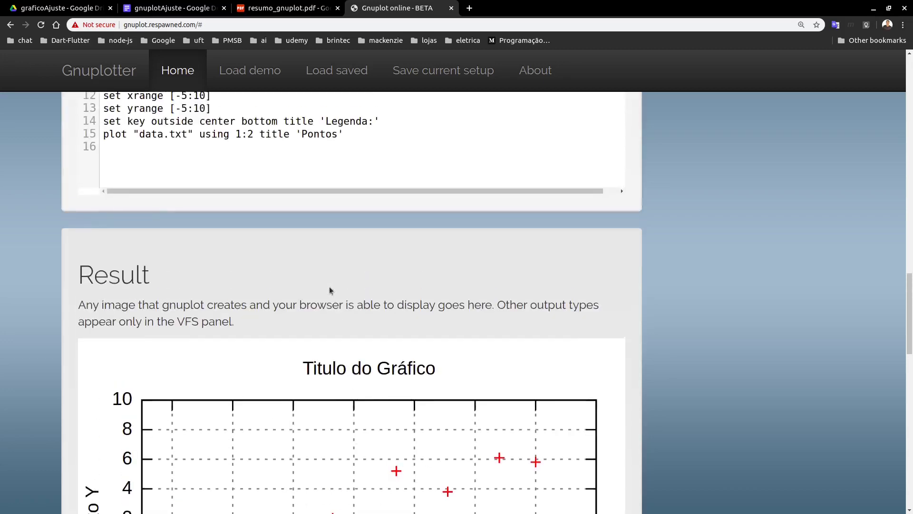
scroll(331, 290, "up", 5)
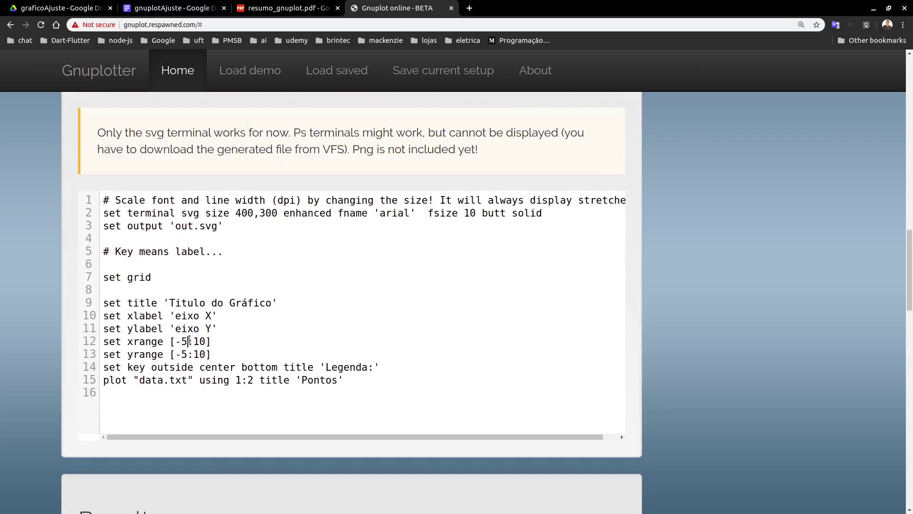
key("BackSpace")
key("BackSpace")
type("0")
key("BackSpace")
key("BackSpace")
type("0")
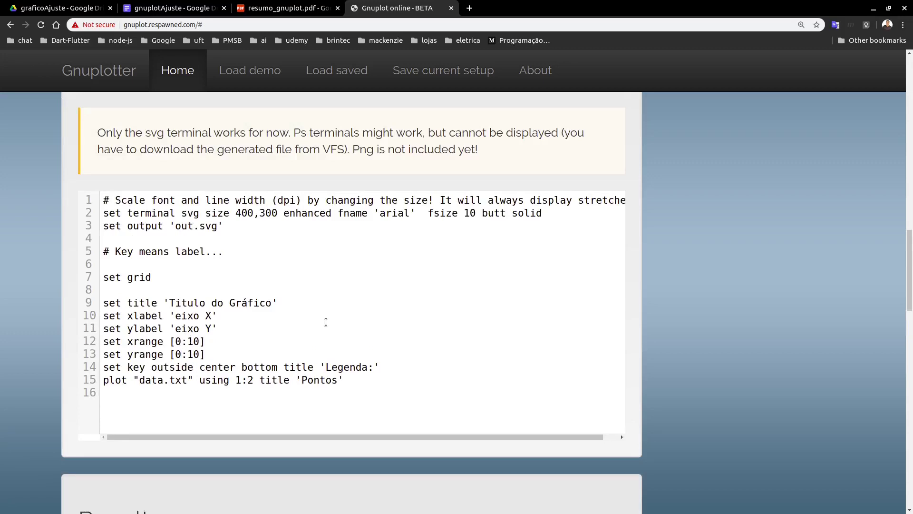
scroll(420, 331, "down", 2)
scroll(420, 327, "down", 7)
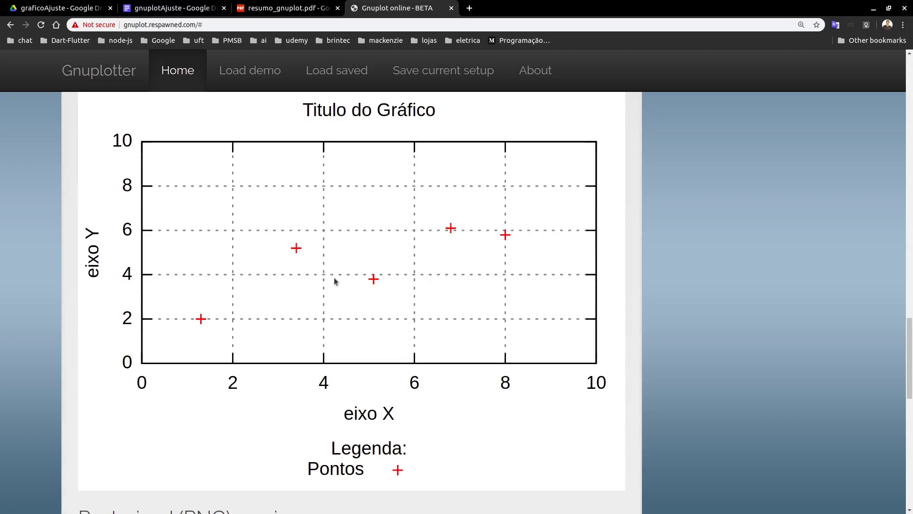
Replace the plot line with h(x)=a+b*x, a=1; b=2;, a fit of data.txt via a,b, and a plot of 'Pontos' plus h(x) titled 'Ajuste'
scroll(333, 292, "up", 9)
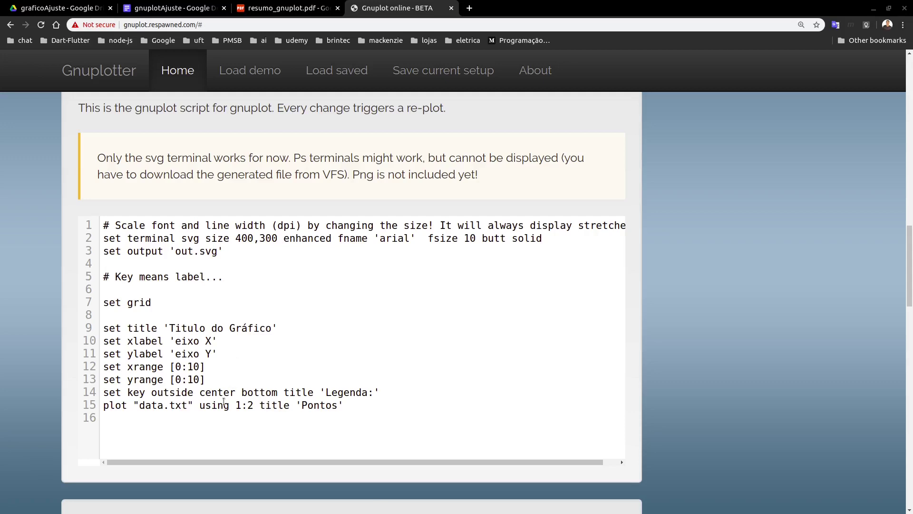
left_click_drag(122, 419, 105, 405)
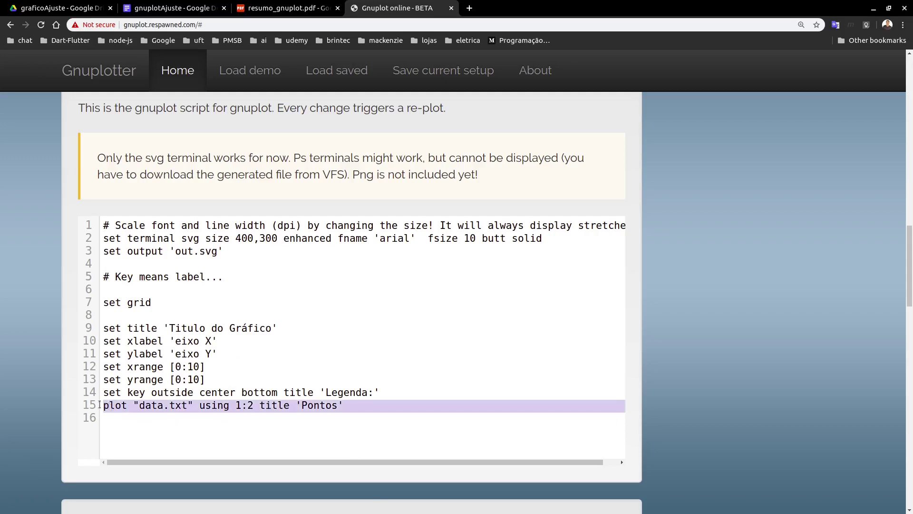
type("h(x)=a+b*x a=1; b=2; fit h(x) \"data.txt\" using ($1):($2) via a,b  plot \"data.txt\" using 1:2 title 'Pontos', h(x)  title 'Ajuste'")
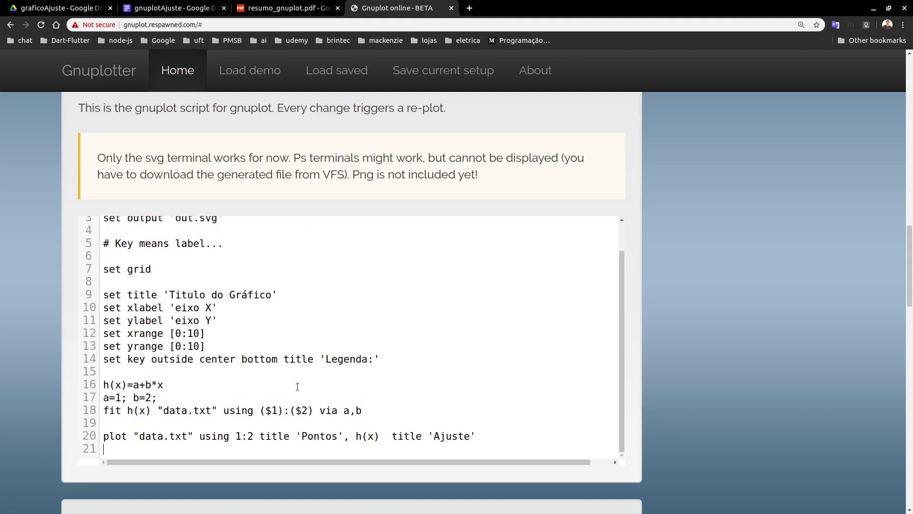
scroll(396, 415, "down", 5)
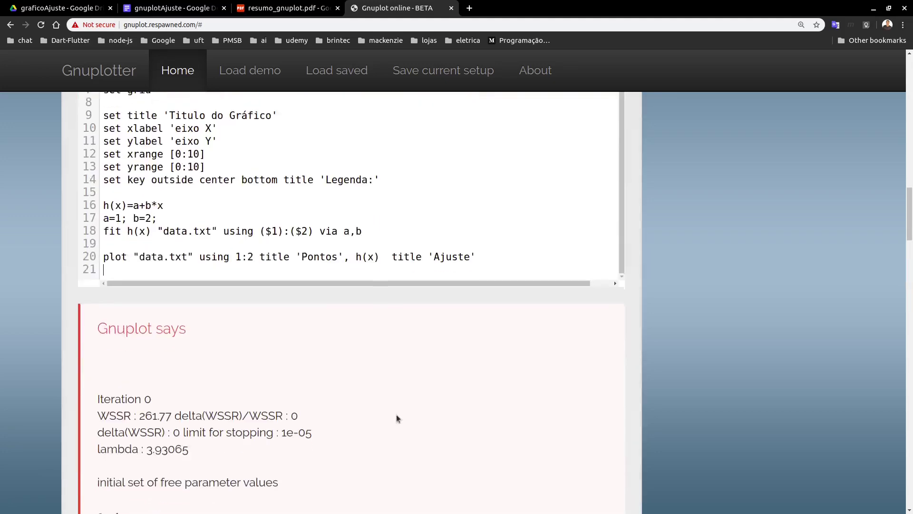
Review the data points, the fit lines in the plot script, and the resulting graph with the fitted line
scroll(396, 417, "up", 4)
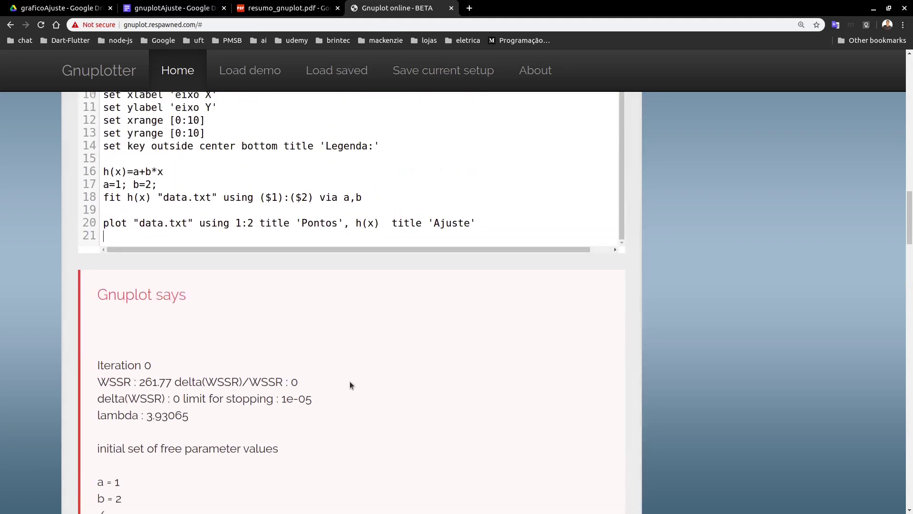
scroll(346, 388, "up", 1)
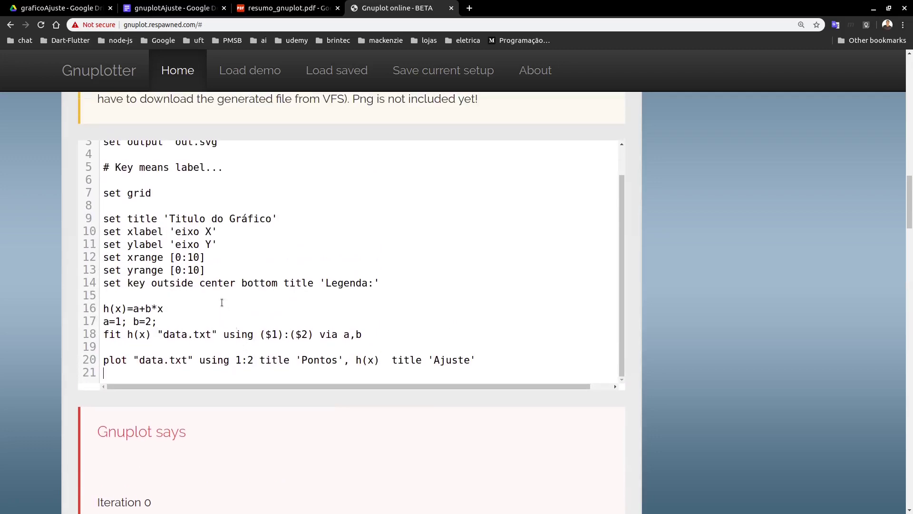
scroll(398, 281, "up", 9)
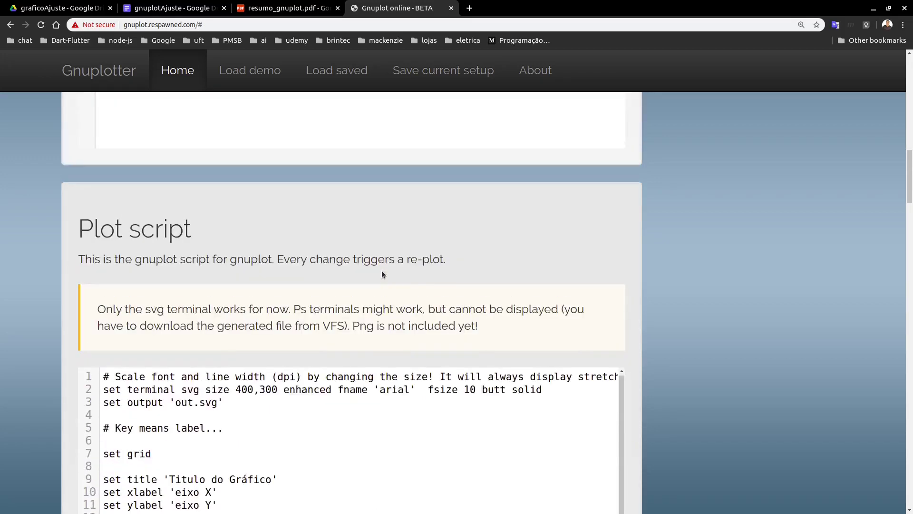
scroll(375, 262, "up", 3)
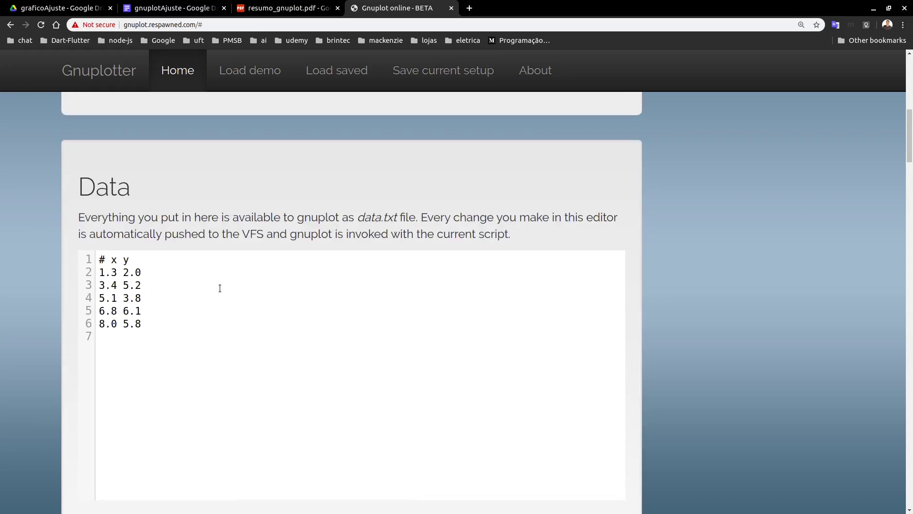
scroll(222, 284, "down", 10)
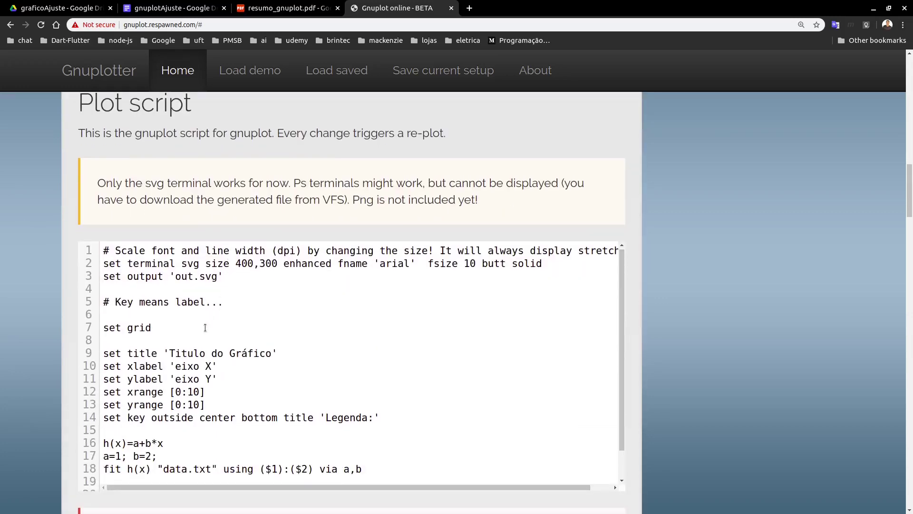
scroll(205, 327, "down", 1)
scroll(202, 308, "up", 1)
scroll(169, 292, "down", 1)
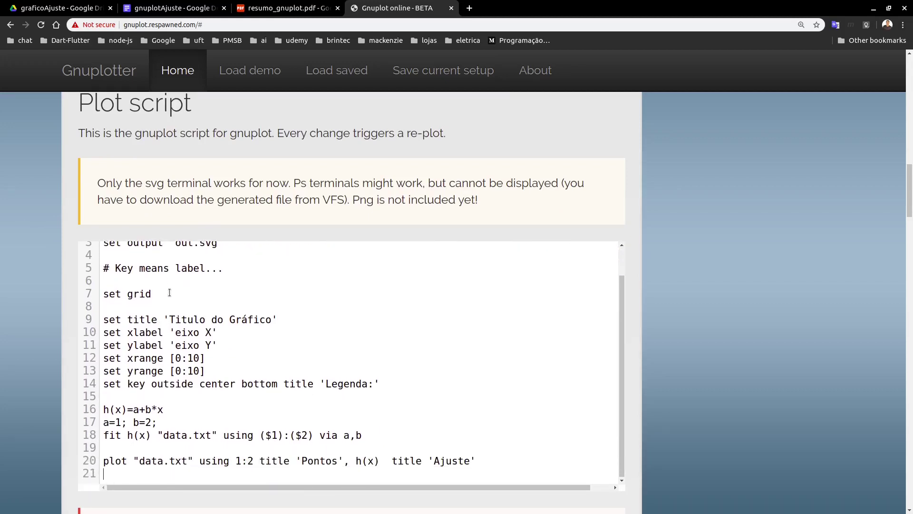
scroll(103, 305, "up", 1)
scroll(105, 316, "down", 1)
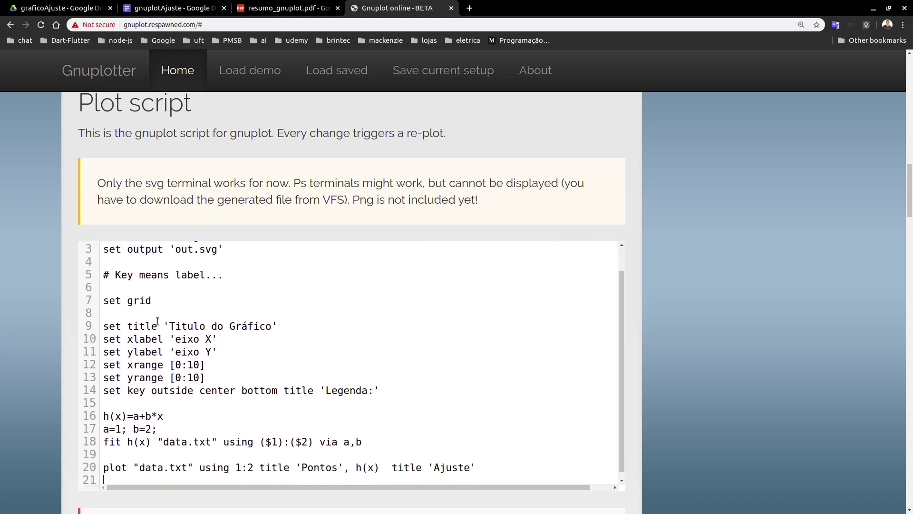
scroll(619, 476, "down", 1)
scroll(618, 472, "down", 5)
scroll(700, 367, "up", 4)
scroll(690, 430, "down", 12)
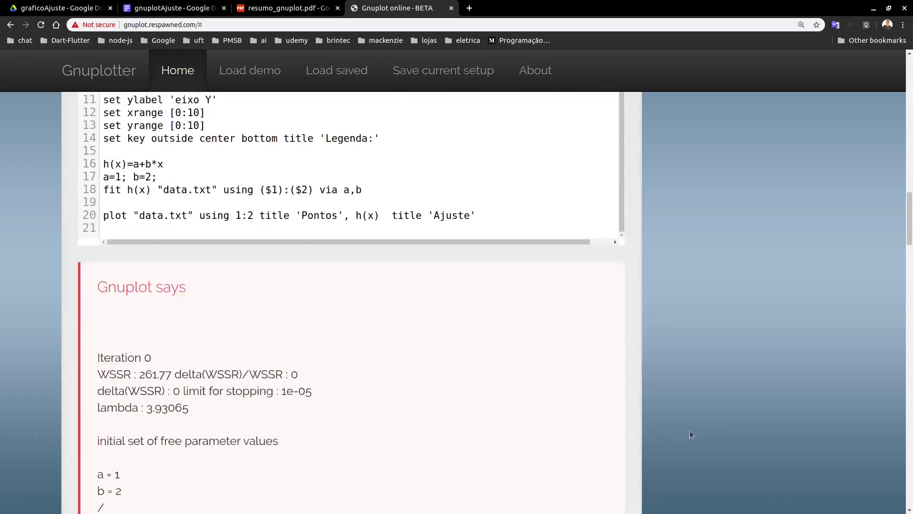
scroll(676, 431, "down", 10)
scroll(483, 353, "down", 15)
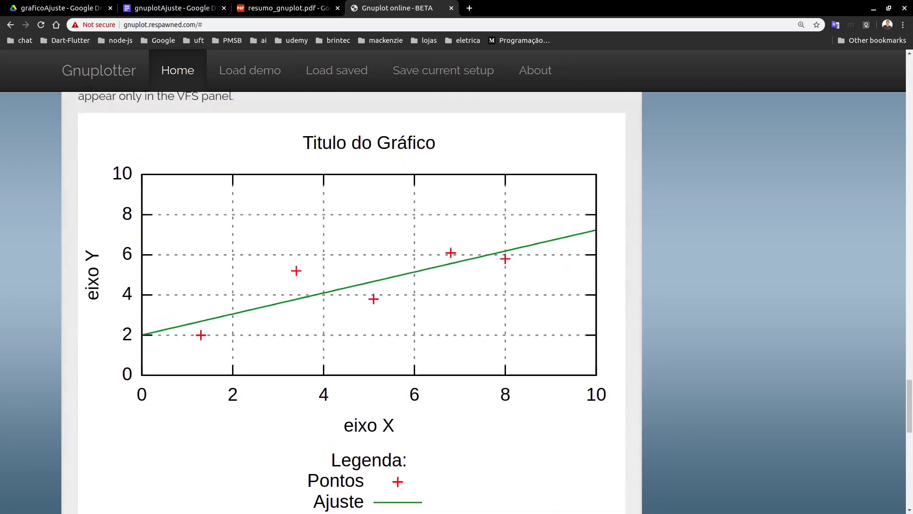
Examine the fit iteration output with the parameters a and b, and recheck the data and script
scroll(490, 320, "up", 10)
scroll(507, 325, "up", 15)
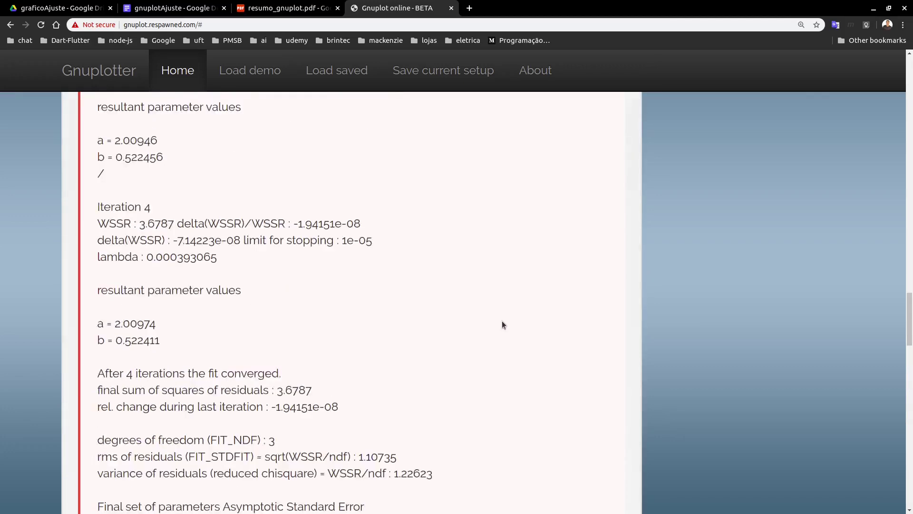
scroll(509, 315, "up", 3)
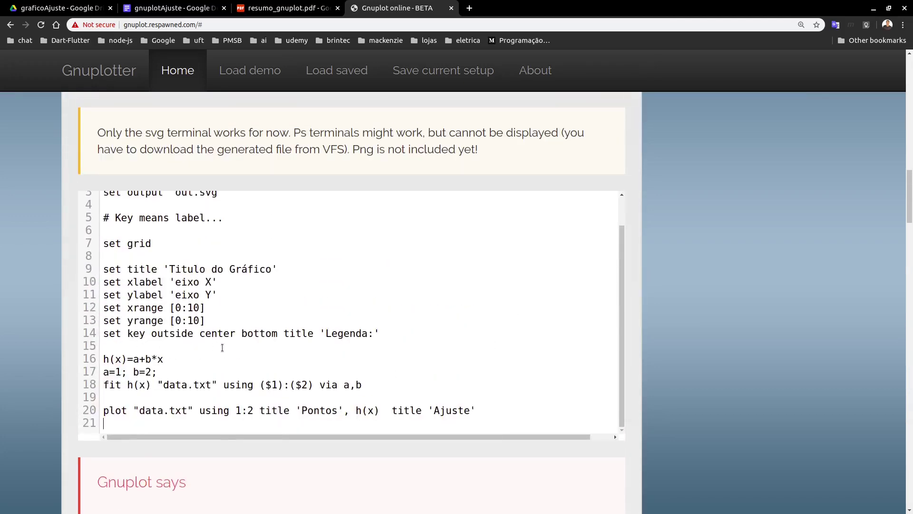
scroll(692, 258, "up", 10)
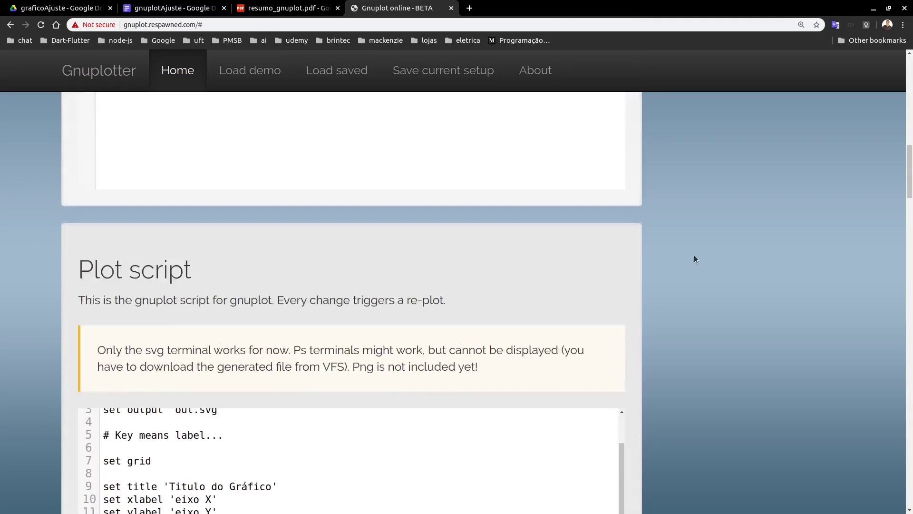
scroll(664, 352, "down", 8)
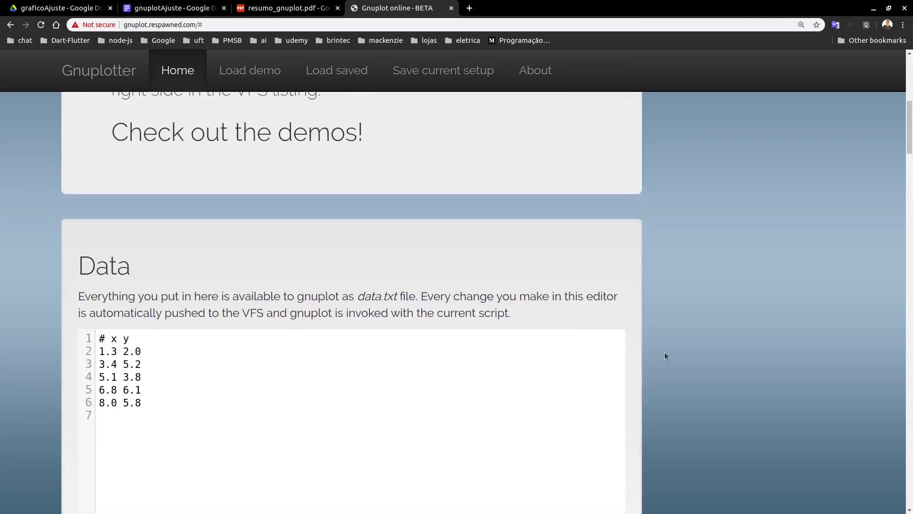
scroll(686, 346, "down", 8)
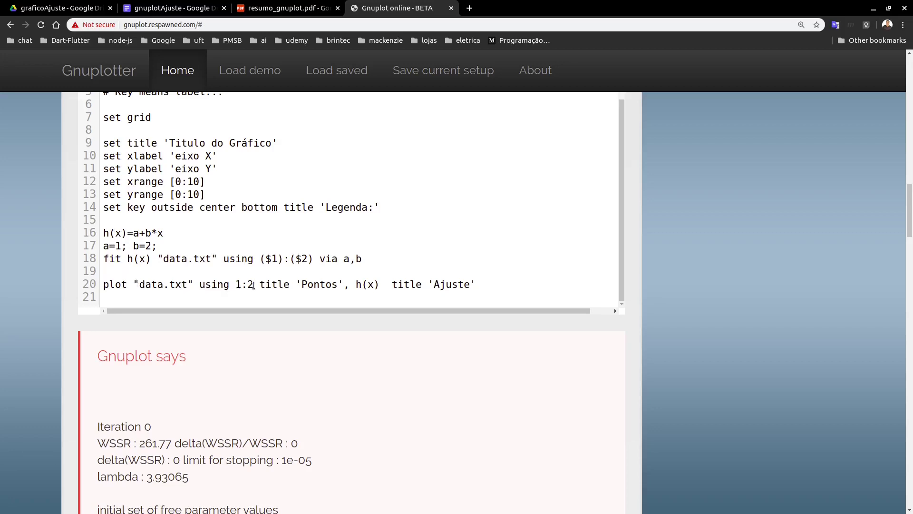
scroll(623, 375, "down", 10)
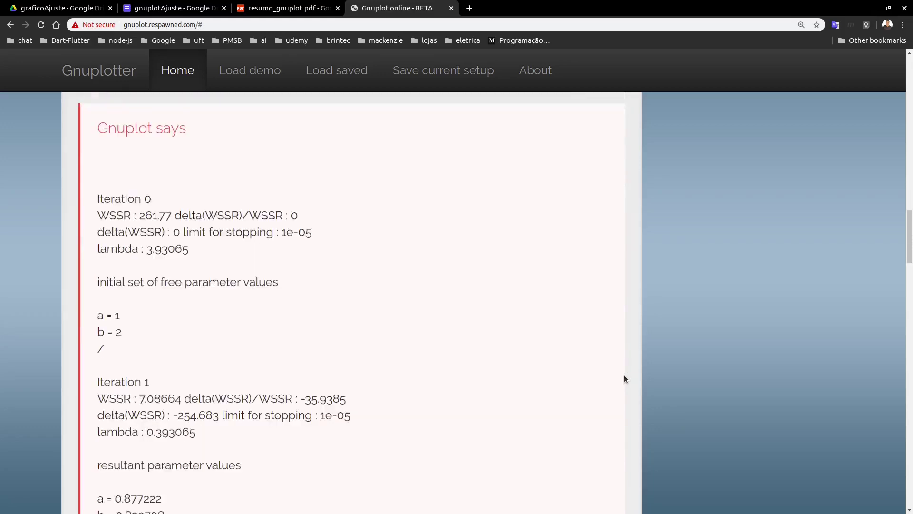
scroll(522, 400, "up", 10)
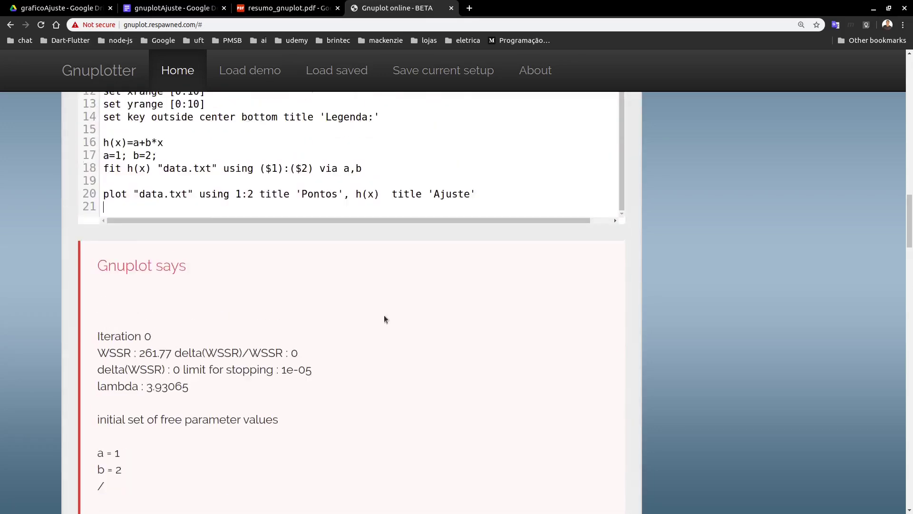
Review the fit output and graph, then examine the h(x) definition, the initial a and b values, and the fit line in the script
scroll(612, 390, "down", 20)
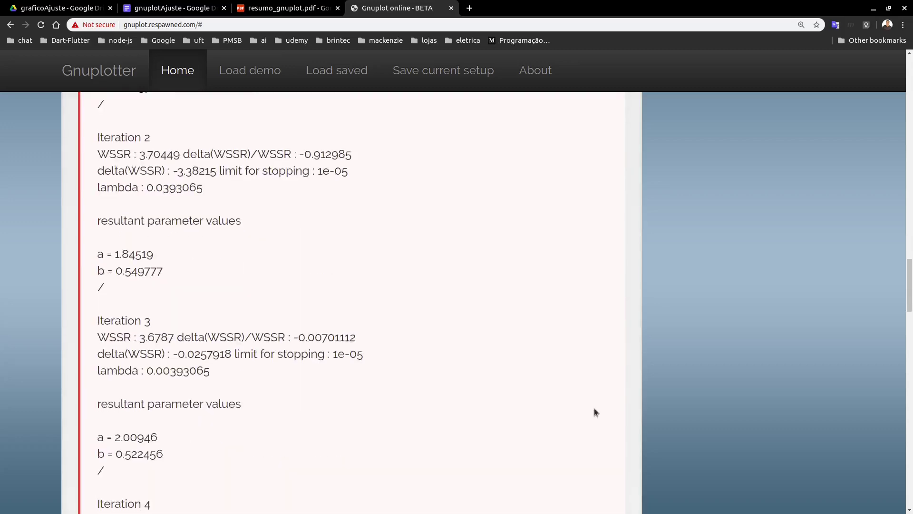
scroll(587, 411, "down", 10)
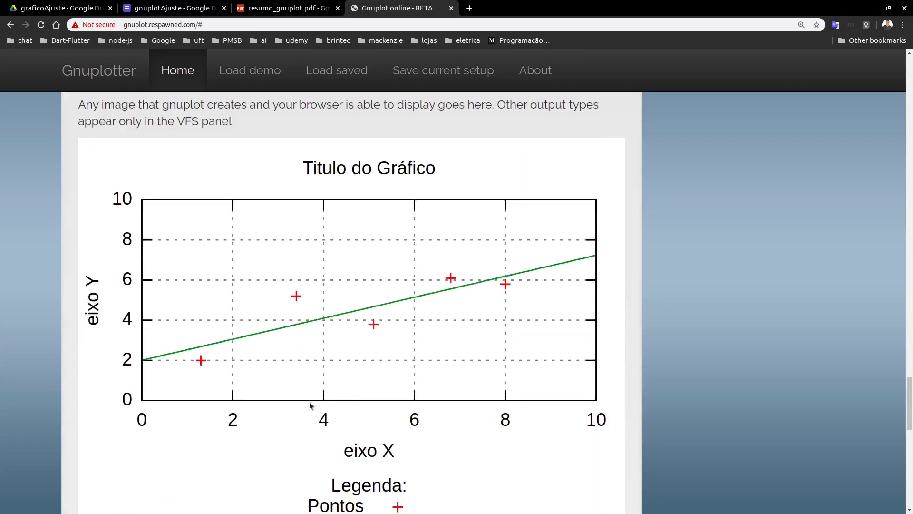
scroll(632, 312, "up", 10)
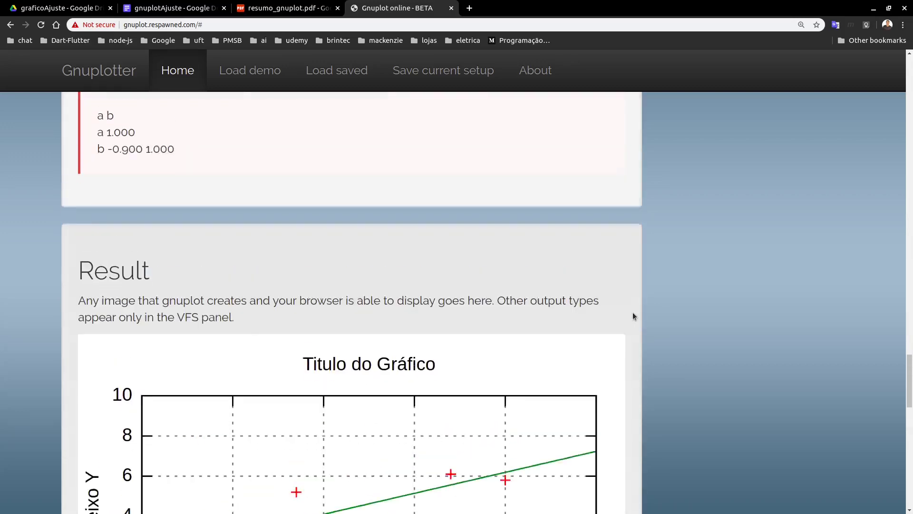
scroll(602, 356, "up", 19)
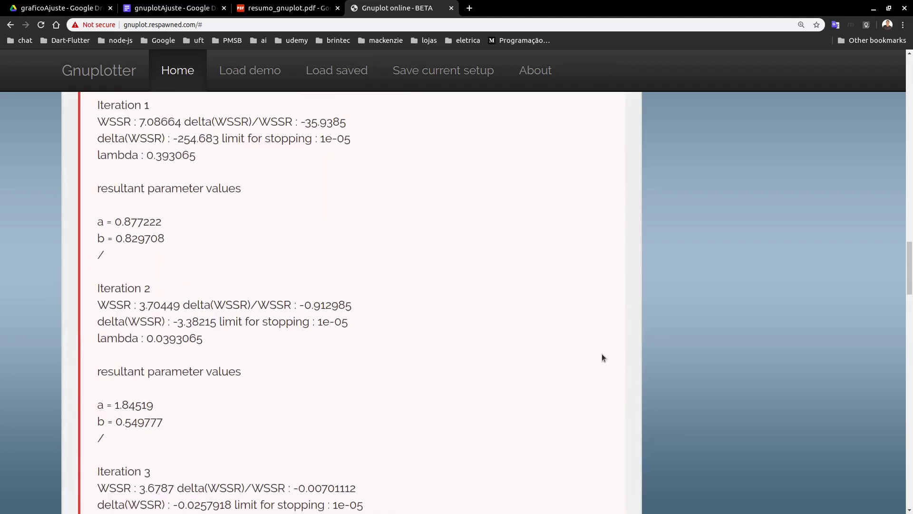
scroll(599, 356, "up", 3)
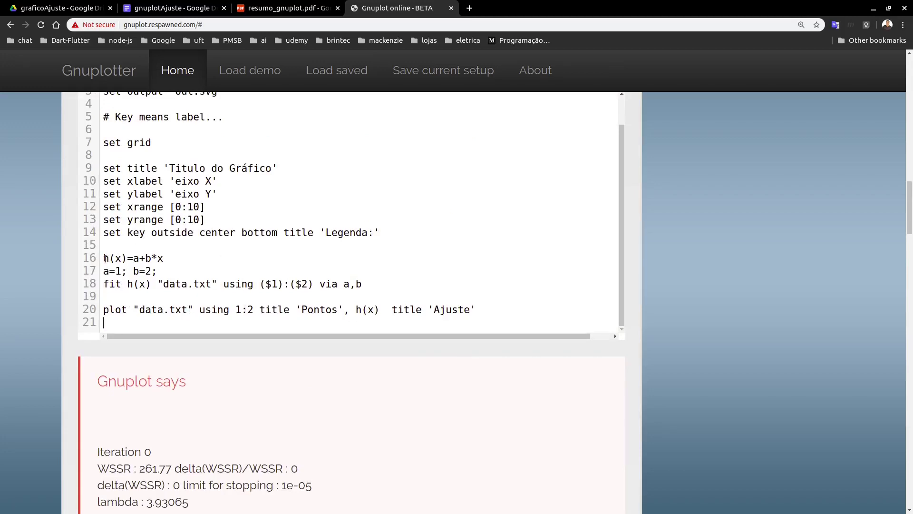
left_click_drag(104, 258, 163, 259)
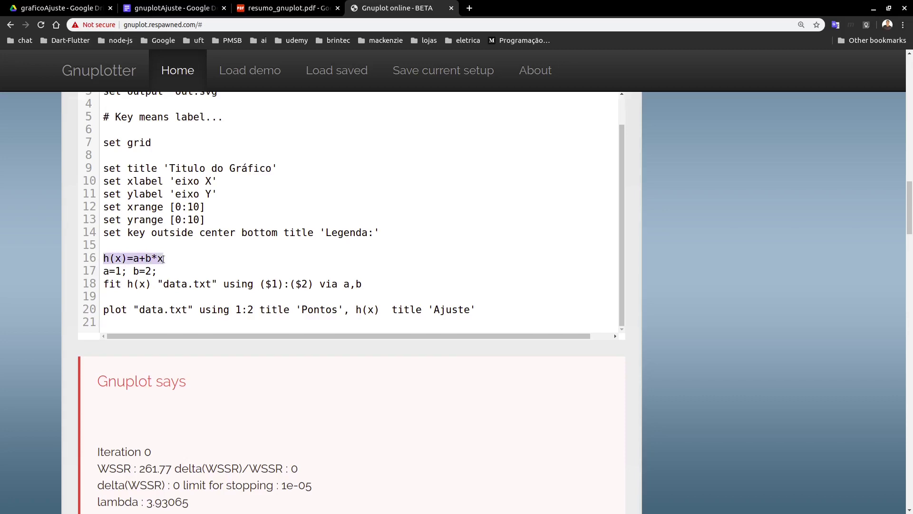
left_click(165, 260)
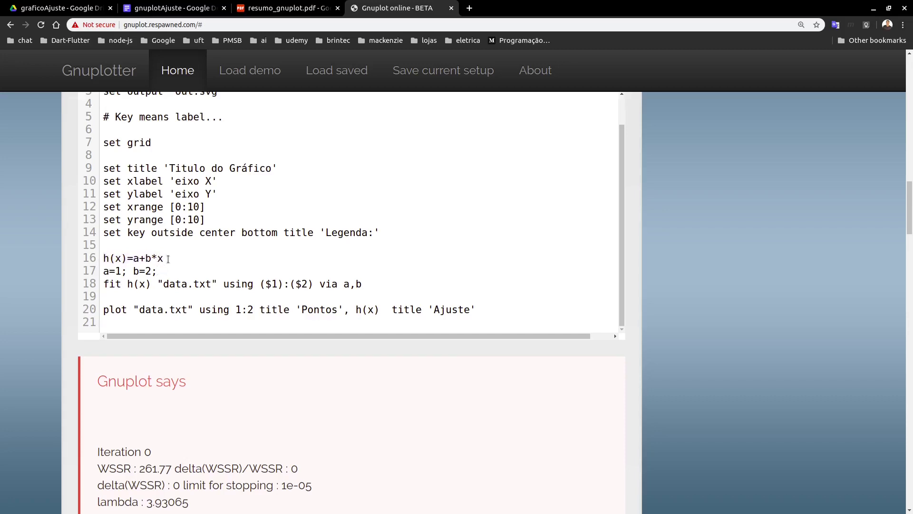
left_click_drag(104, 270, 160, 269)
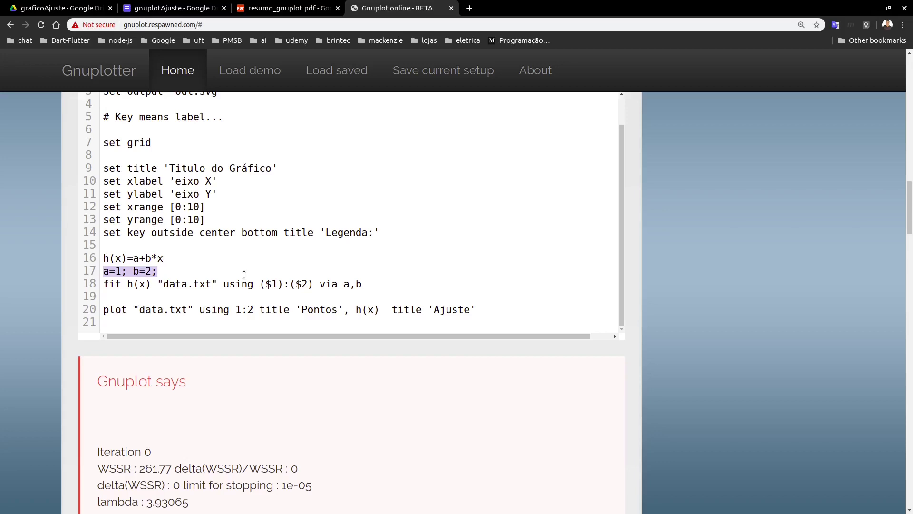
left_click(153, 272)
left_click_drag(122, 283, 235, 284)
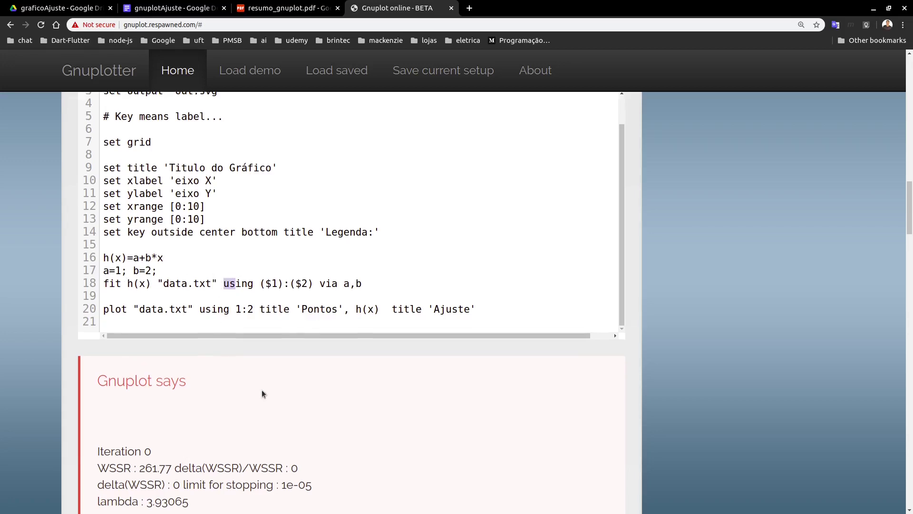
Read through the fit iterations down to the final values of parameters a and b and their standard errors
scroll(116, 327, "down", 3)
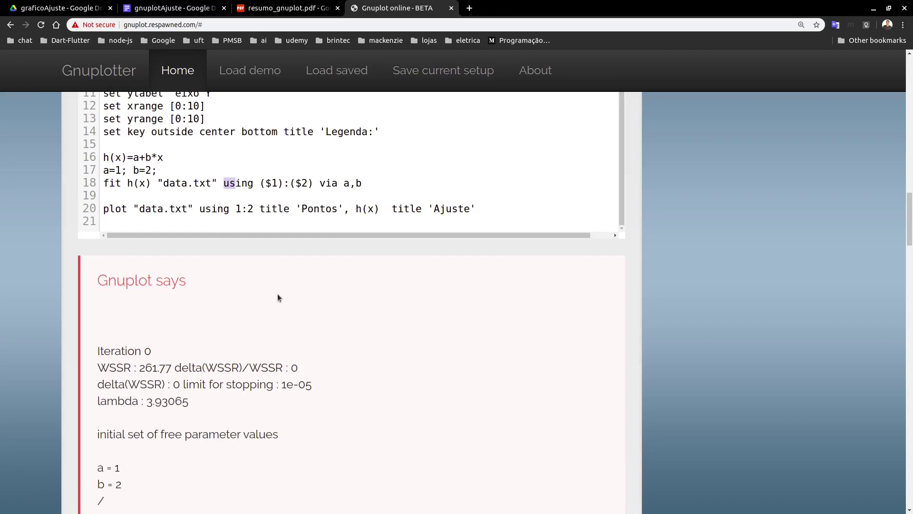
scroll(284, 308, "down", 3)
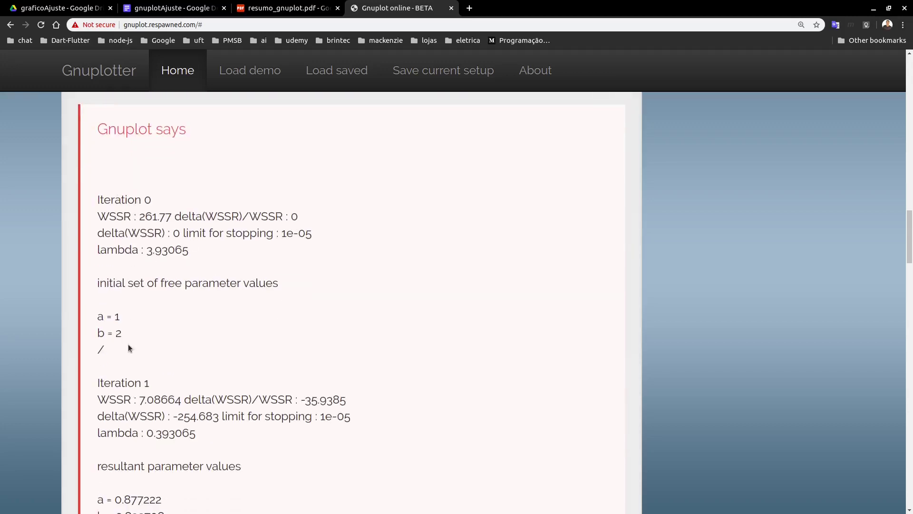
scroll(160, 296, "down", 3)
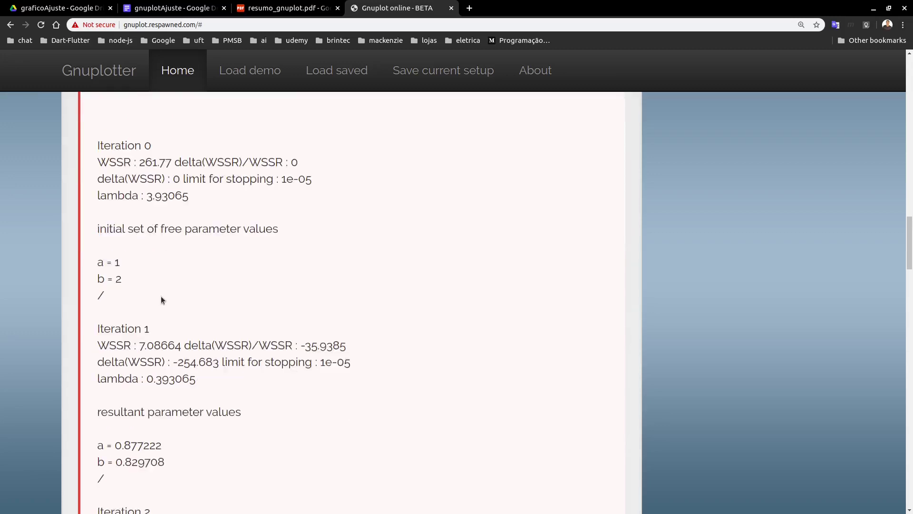
scroll(178, 324, "down", 6)
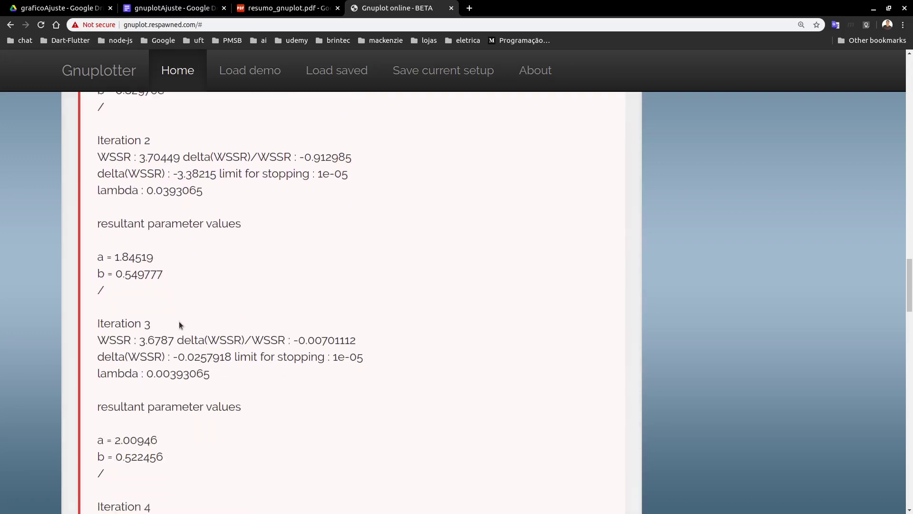
scroll(179, 323, "down", 5)
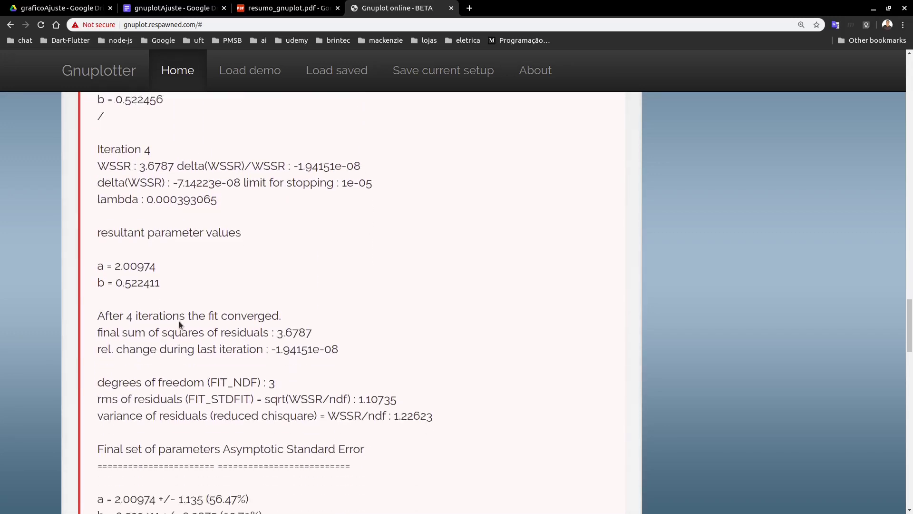
scroll(179, 325, "down", 2)
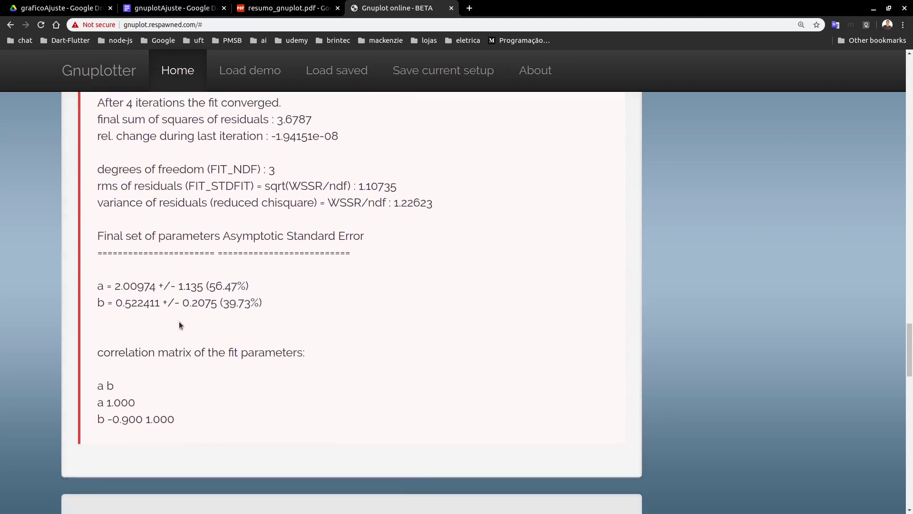
scroll(178, 321, "up", 3)
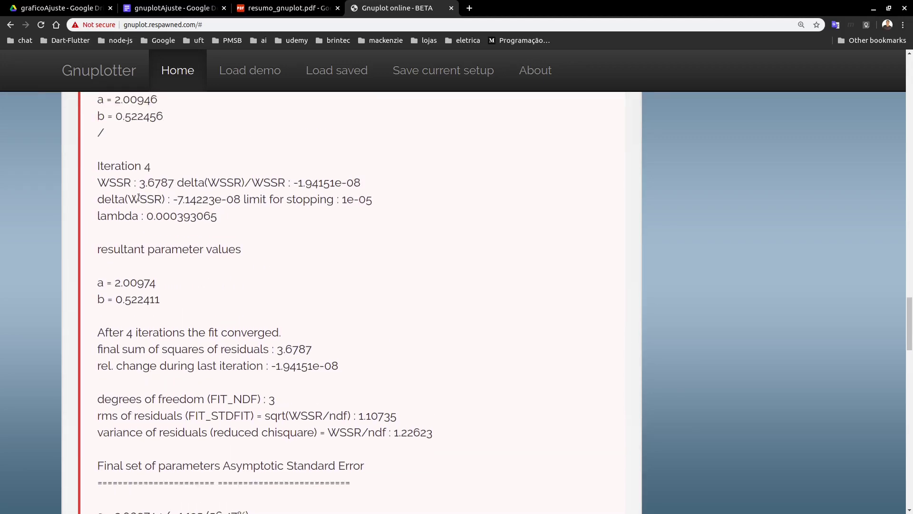
scroll(204, 234, "down", 3)
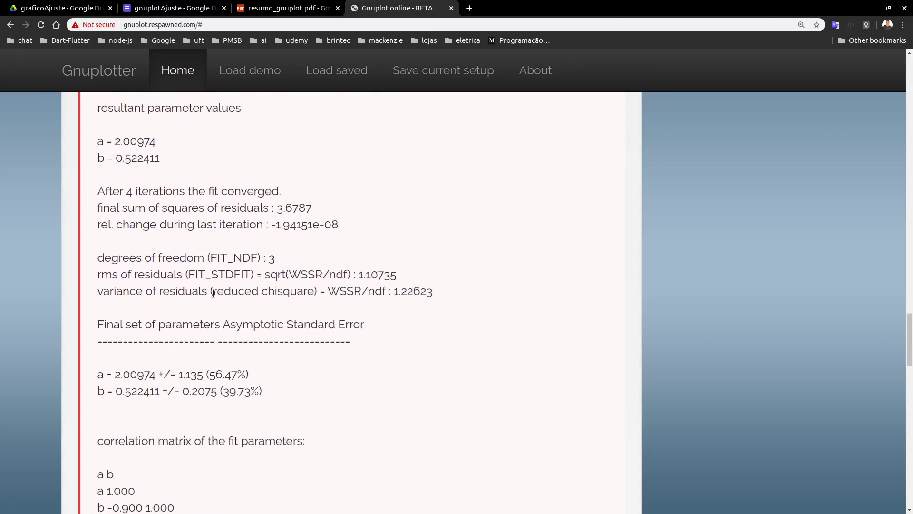
scroll(200, 387, "down", 3)
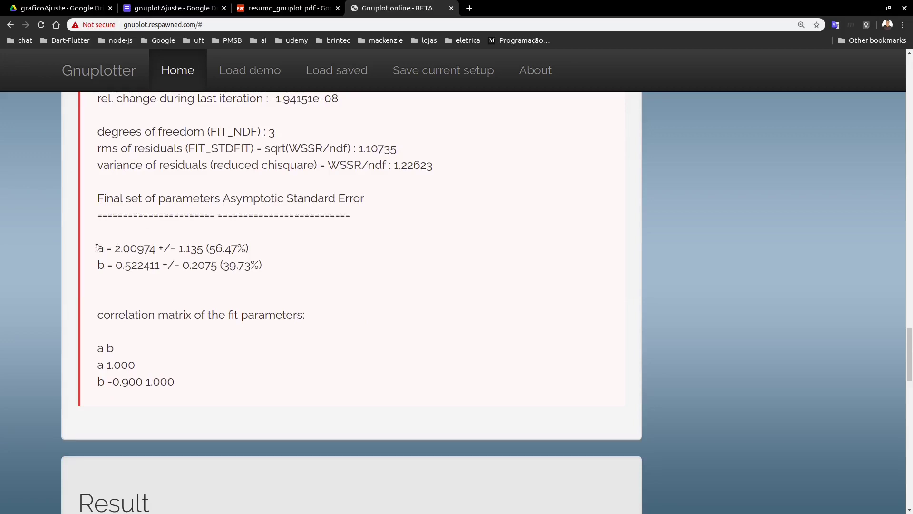
left_click_drag(97, 248, 153, 251)
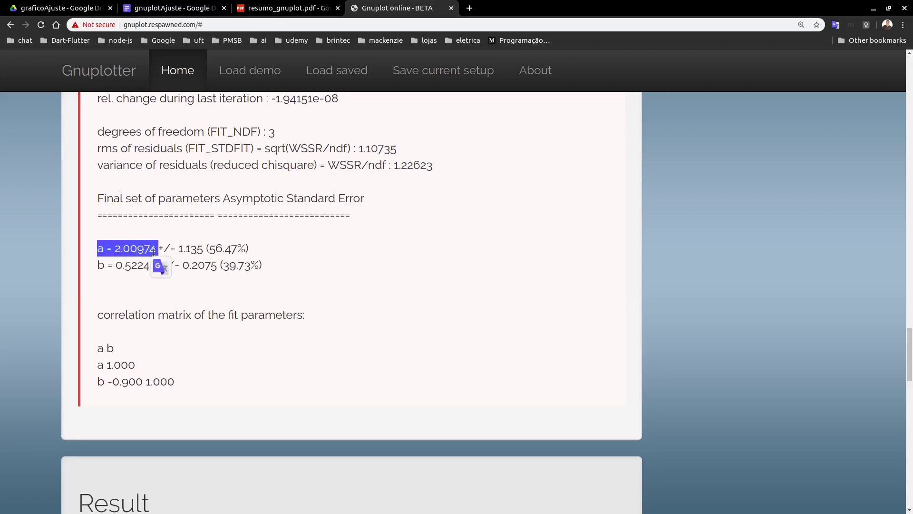
left_click(108, 248)
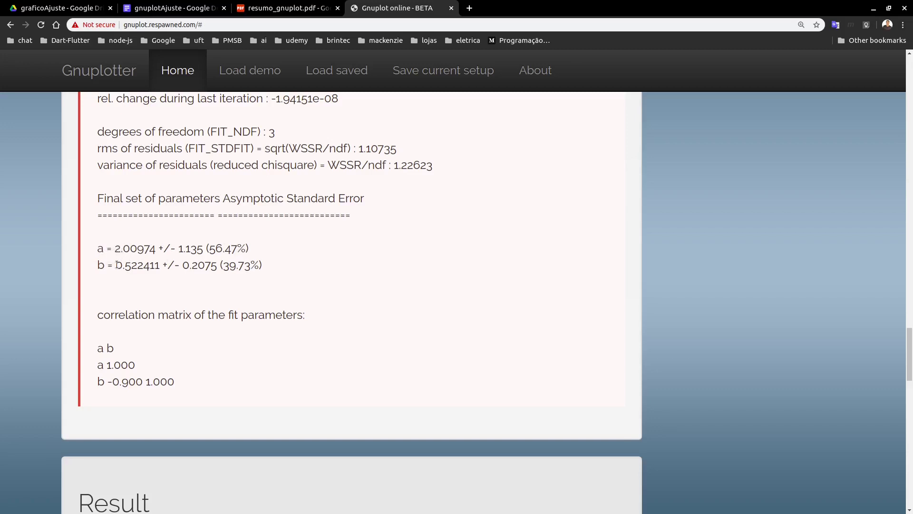
Compare the fitted line in the resulting graph with the final fit parameters and the plot script
scroll(244, 364, "down", 8)
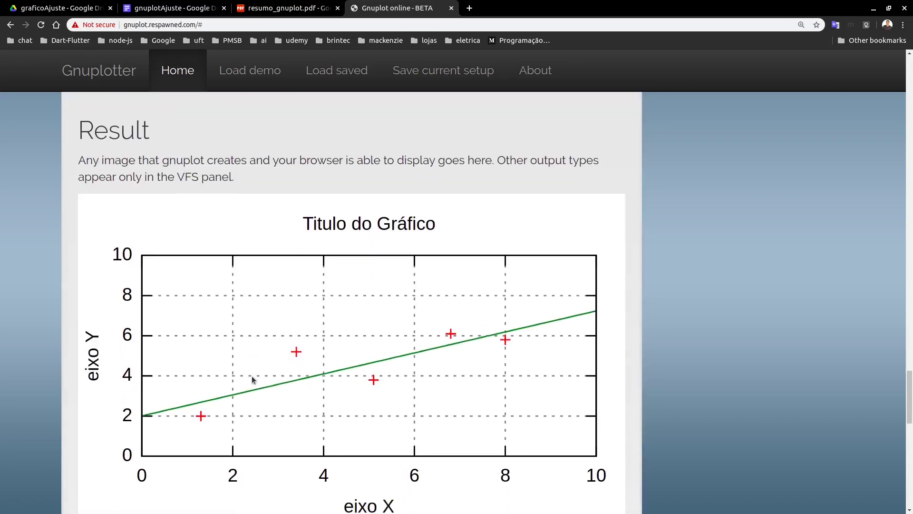
scroll(252, 379, "down", 1)
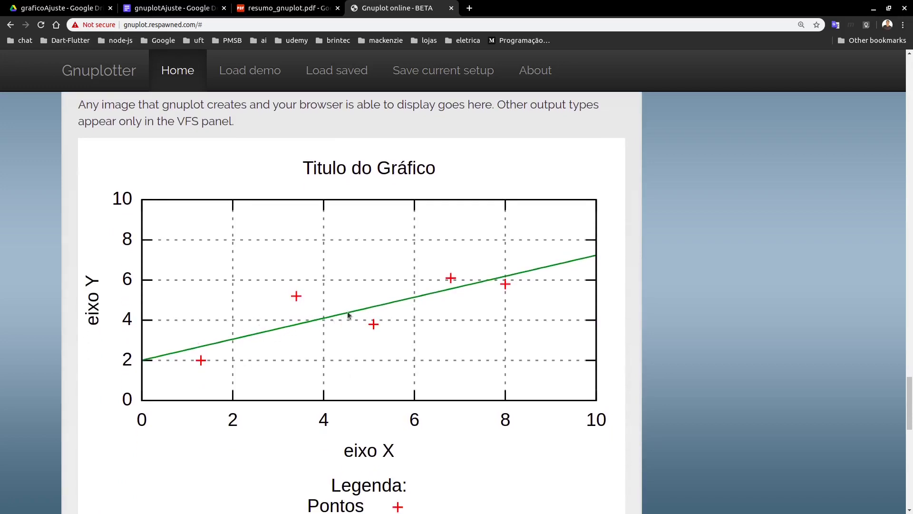
scroll(400, 322, "up", 2)
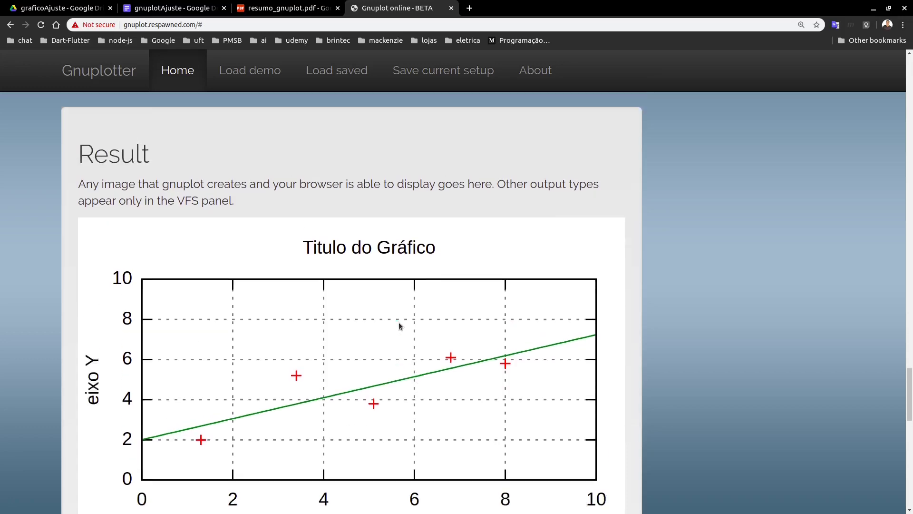
scroll(395, 328, "up", 1)
scroll(242, 252, "up", 9)
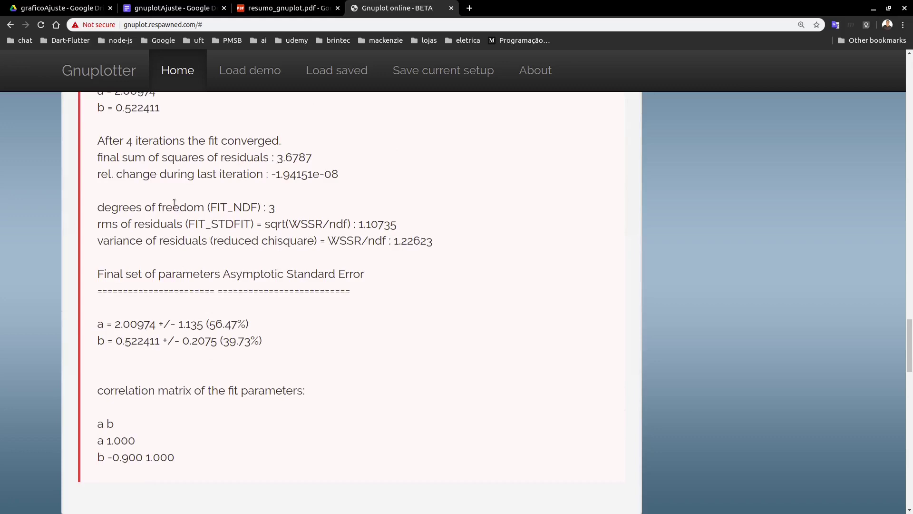
scroll(231, 272, "up", 8)
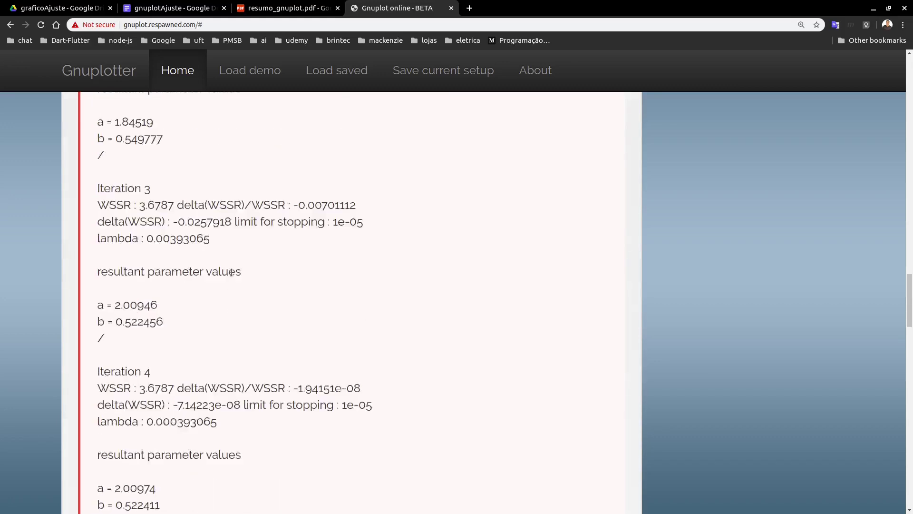
scroll(231, 272, "up", 20)
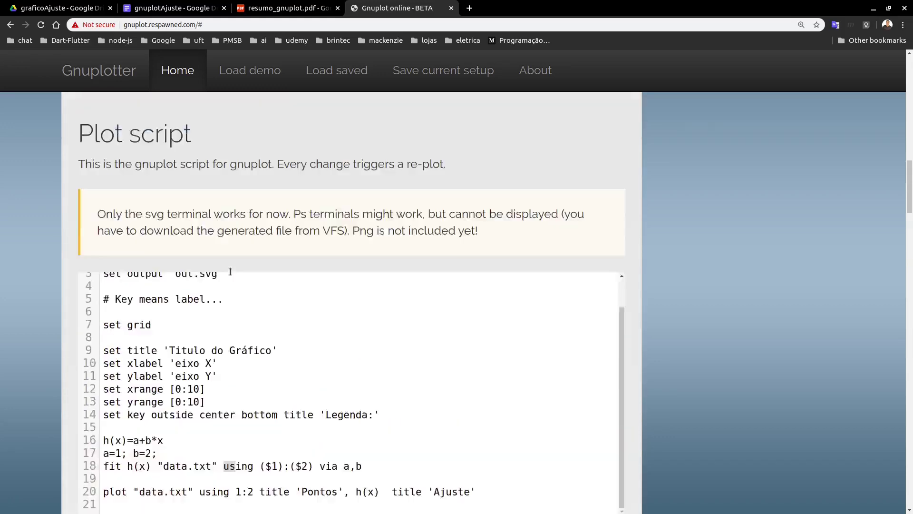
scroll(230, 272, "up", 7)
scroll(187, 257, "down", 3)
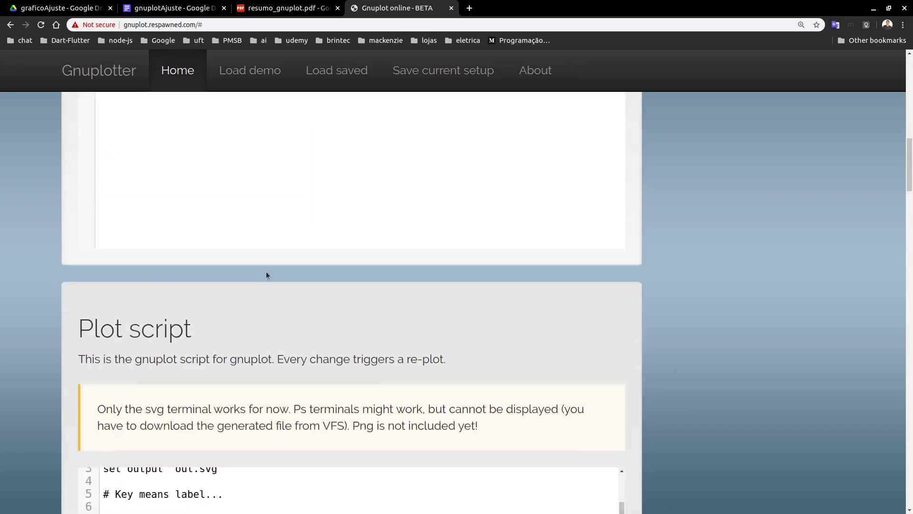
scroll(267, 275, "down", 8)
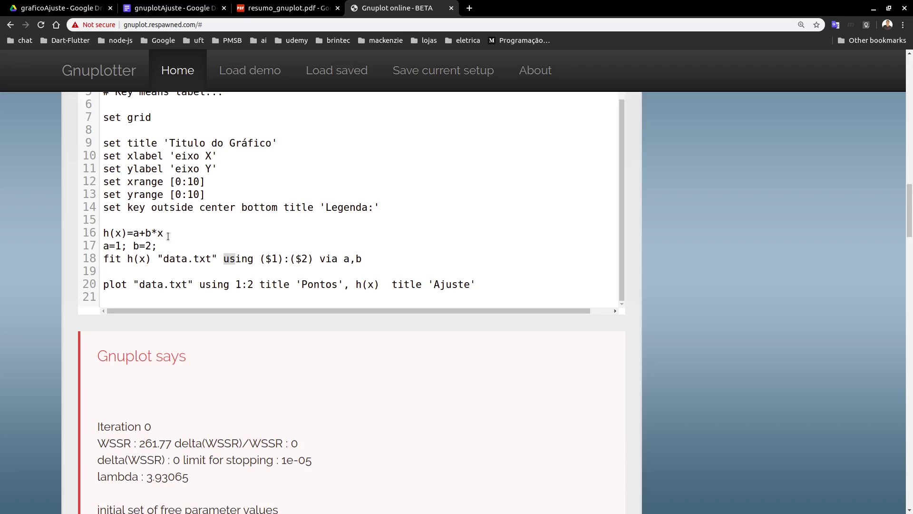
Examine the data.txt and h(x) parts of the plot line and check them against the graph and its legend
left_click(168, 236)
left_click_drag(133, 282, 379, 285)
left_click(376, 277)
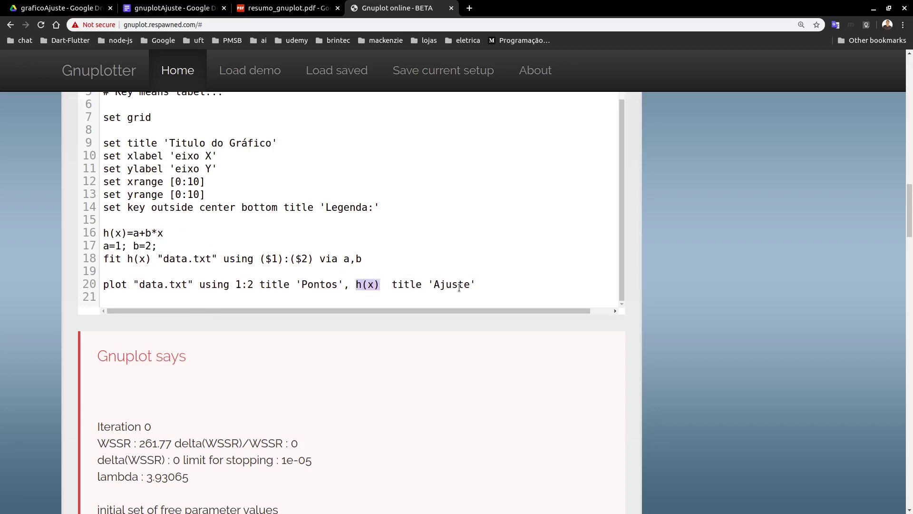
scroll(463, 346, "down", 15)
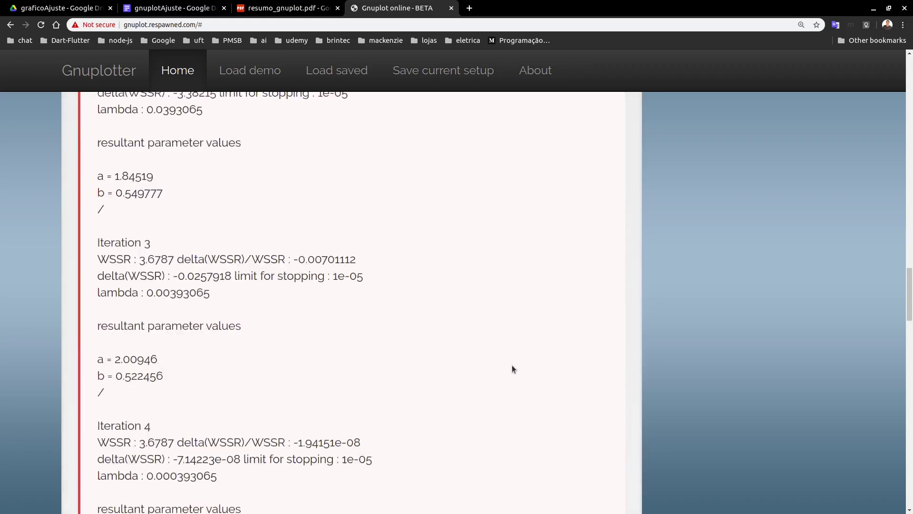
scroll(510, 371, "down", 15)
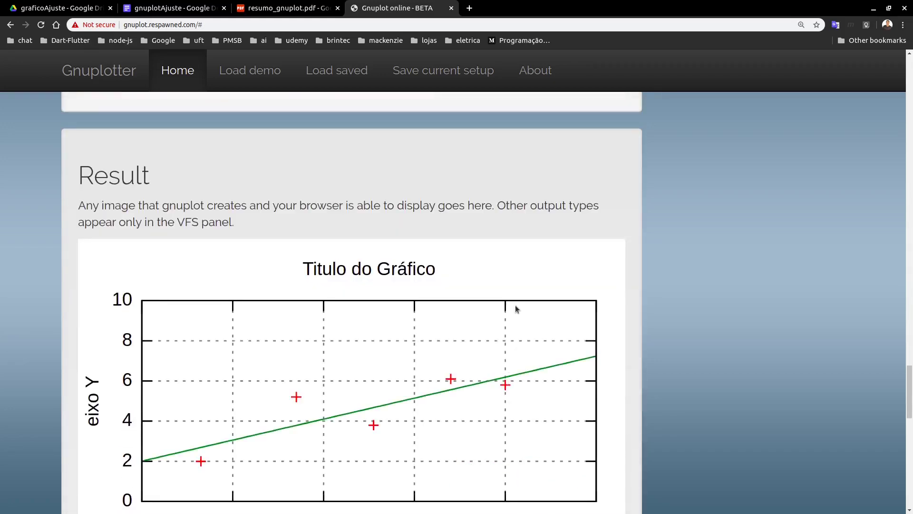
scroll(291, 340, "down", 3)
scroll(320, 418, "down", 1)
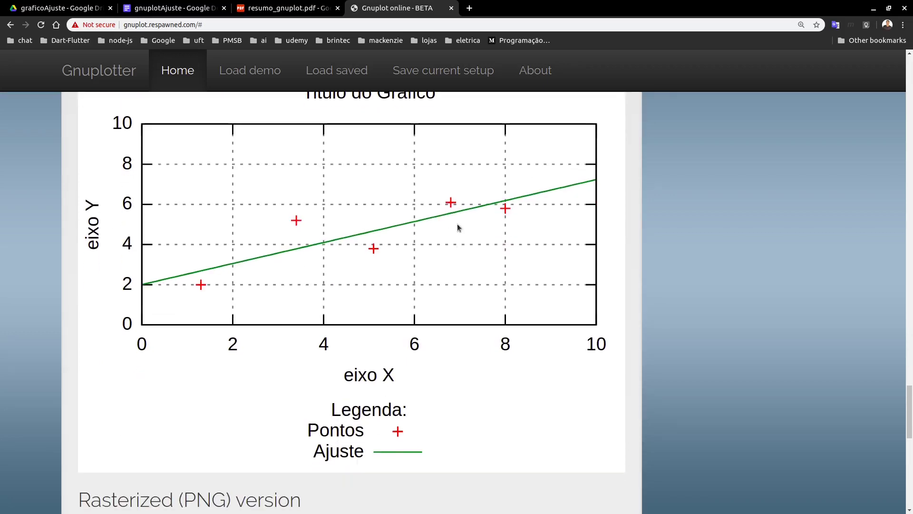
scroll(458, 227, "up", 12)
scroll(455, 228, "up", 15)
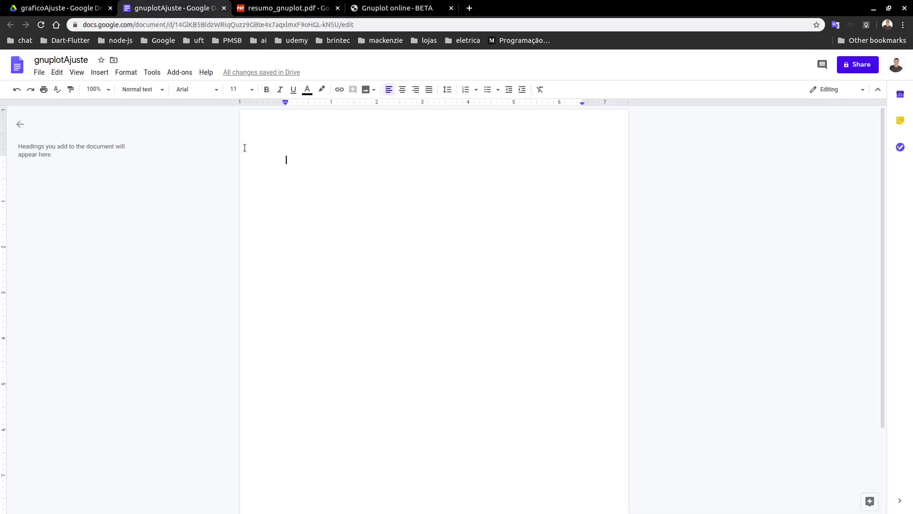
Switch to the gnuplotAjuste document and insert a table with one column and two rows
left_click(99, 72)
mouse_move(114, 104)
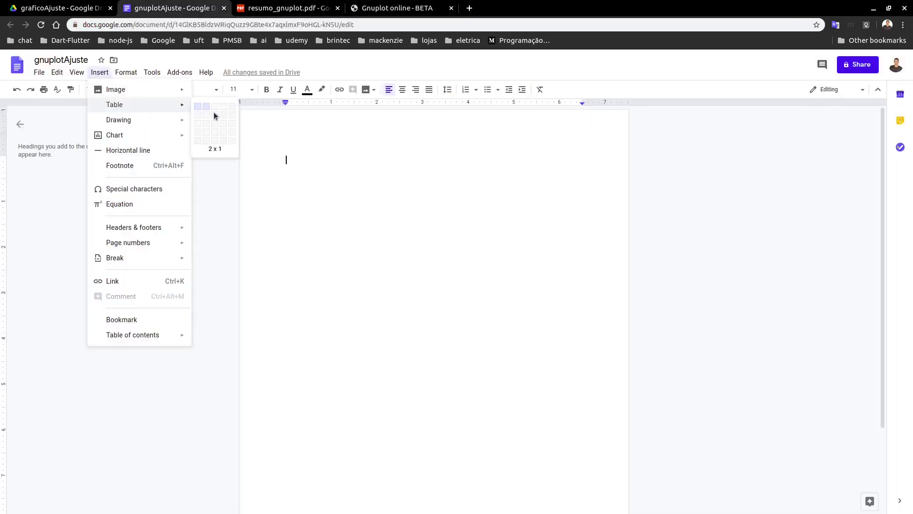
left_click(200, 118)
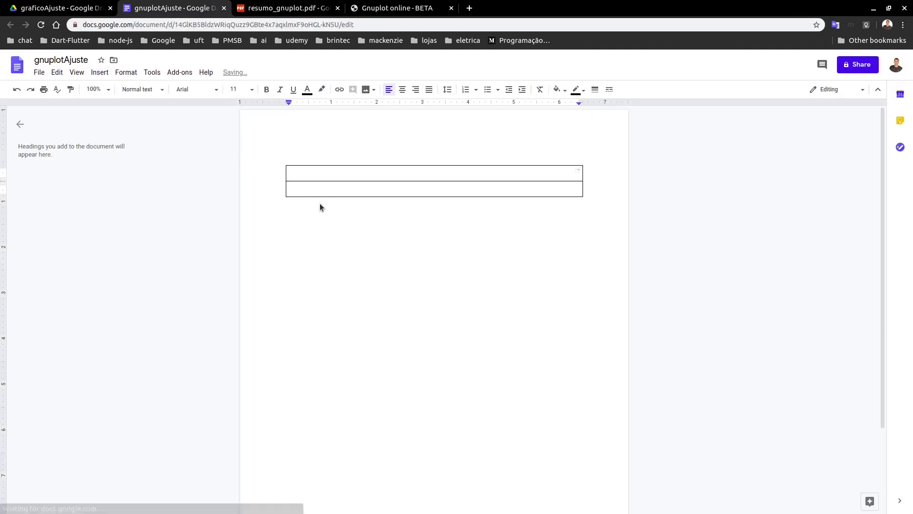
Enter the heading "Dados" in the first row of the table
key("Up")
type("dado")
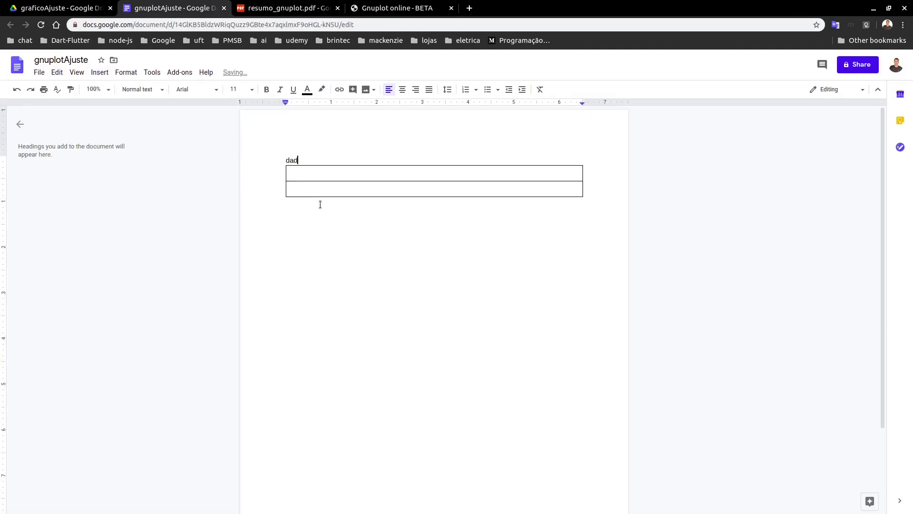
key("BackSpace")
key("BackSpace")
key("BackSpace")
key("Down")
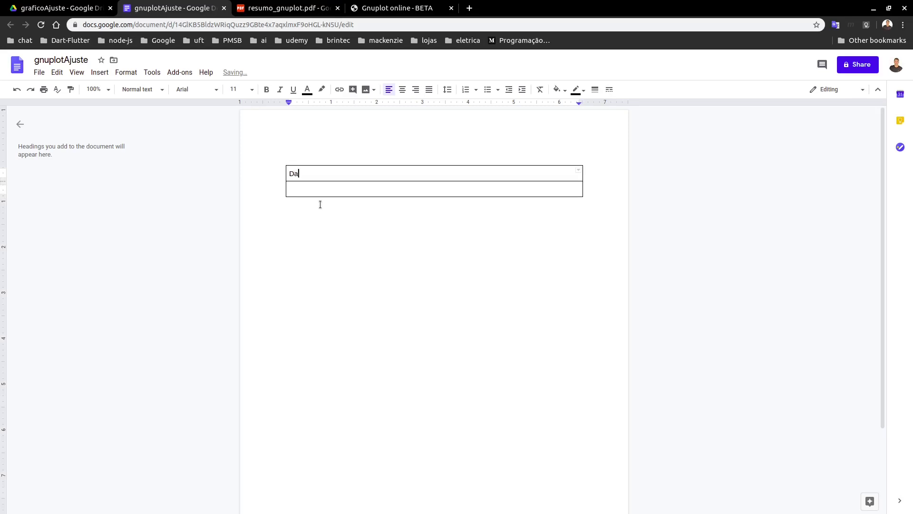
Copy all the x y data lines from the Gnuplot online page into the row below Dados in the gnuplotAjuste document
left_click(418, 8)
scroll(374, 237, "up", 15)
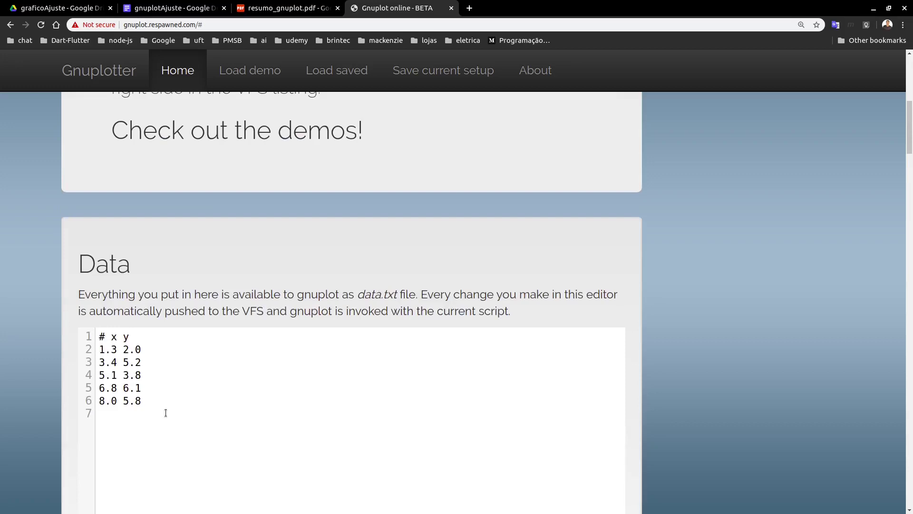
left_click_drag(165, 413, 74, 327)
key("ctrl+c")
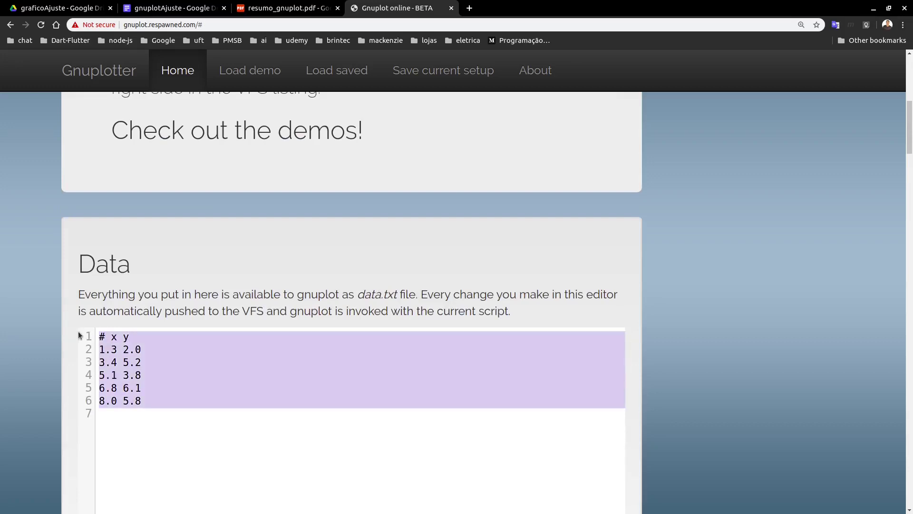
left_click(158, 8)
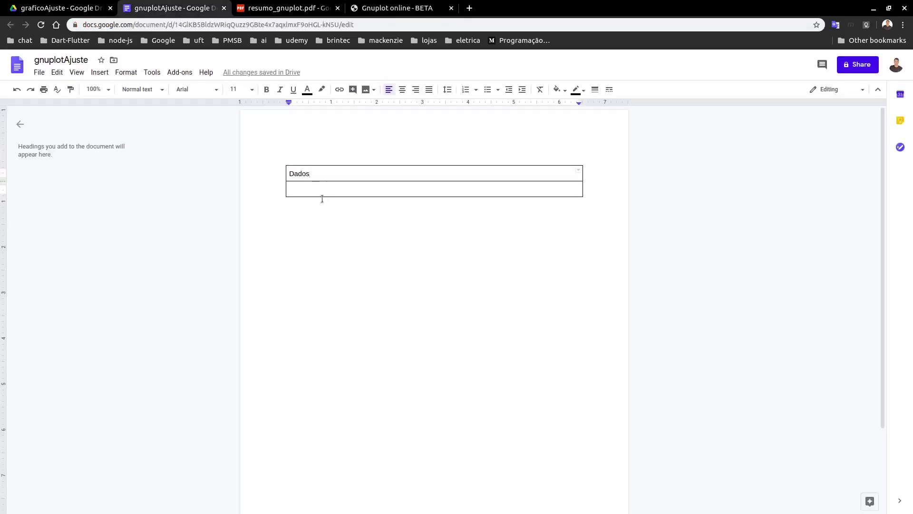
left_click(310, 187)
key("ctrl+v")
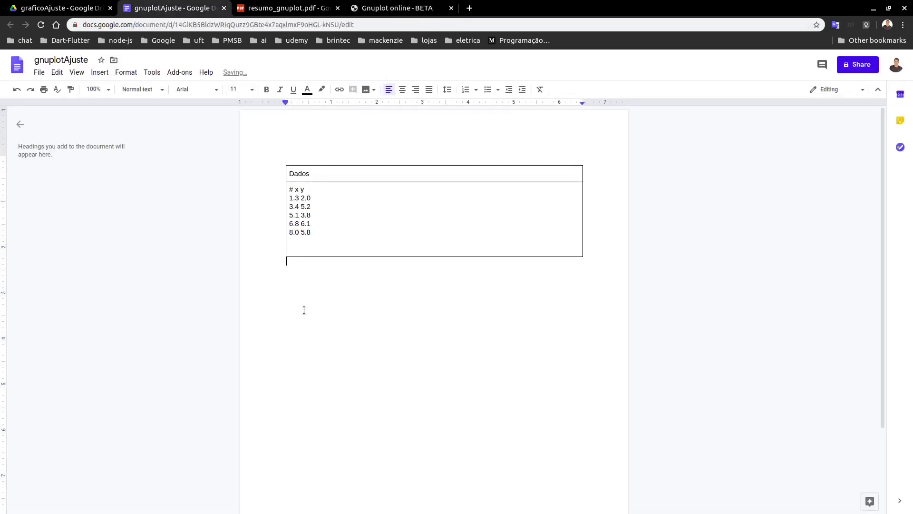
Insert a second table with one column and two rows below the data table and head it "scritp"
left_click(100, 72)
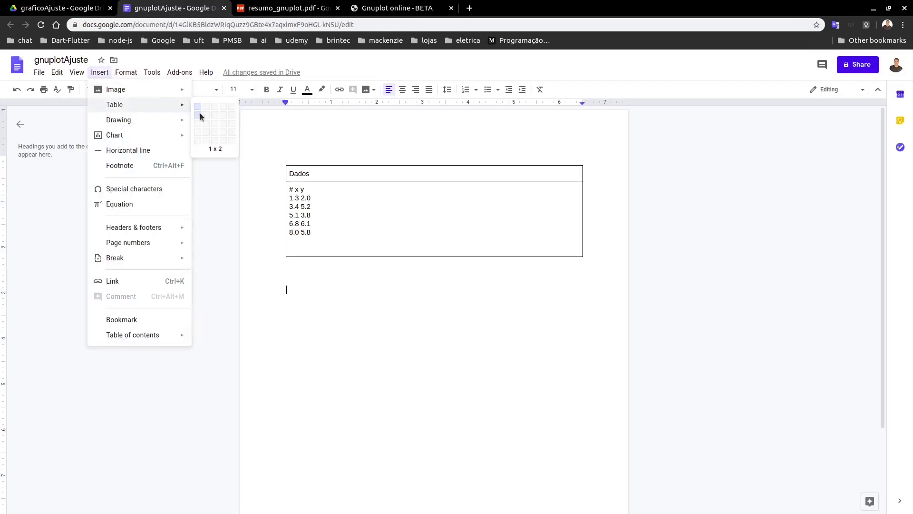
left_click(200, 115)
type("scritp")
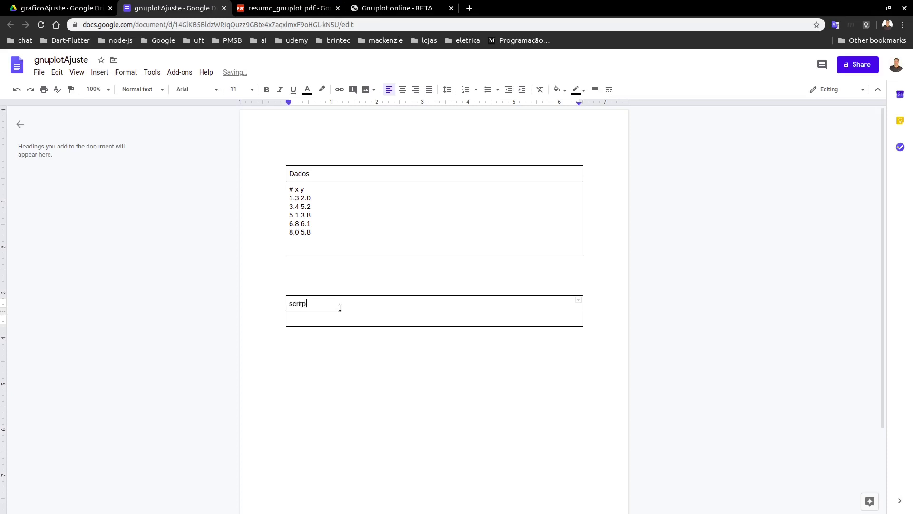
Copy the complete gnuplot script from the Gnuplot online page into the empty row of the document's second table
left_click(418, 8)
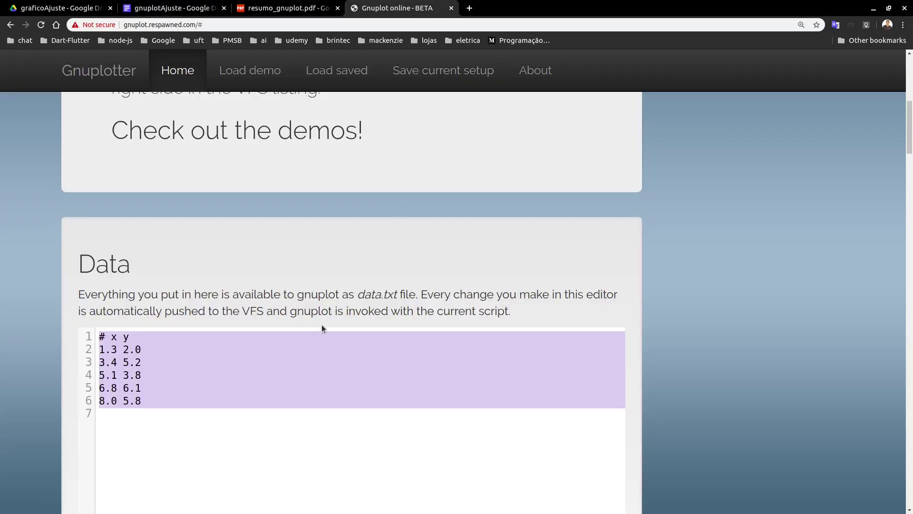
scroll(321, 324, "down", 10)
scroll(281, 349, "down", 1)
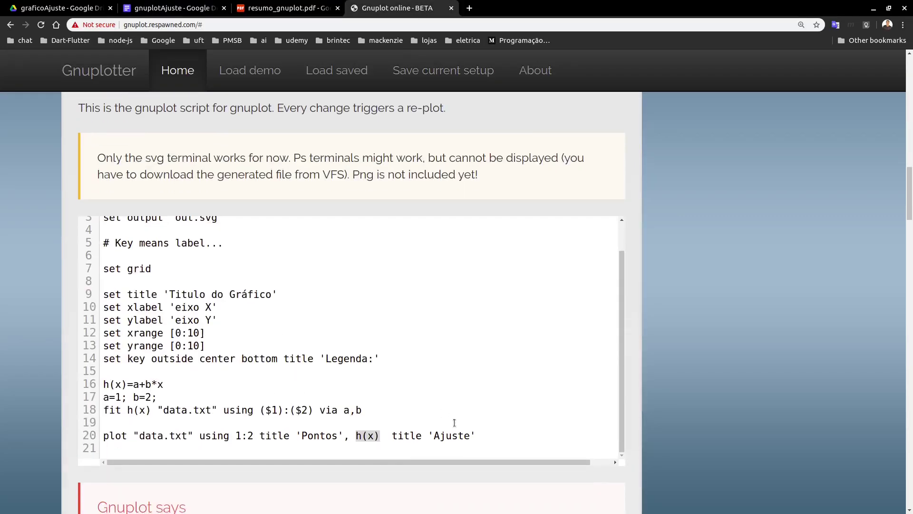
left_click_drag(482, 440, 68, 185)
key("ctrl+c")
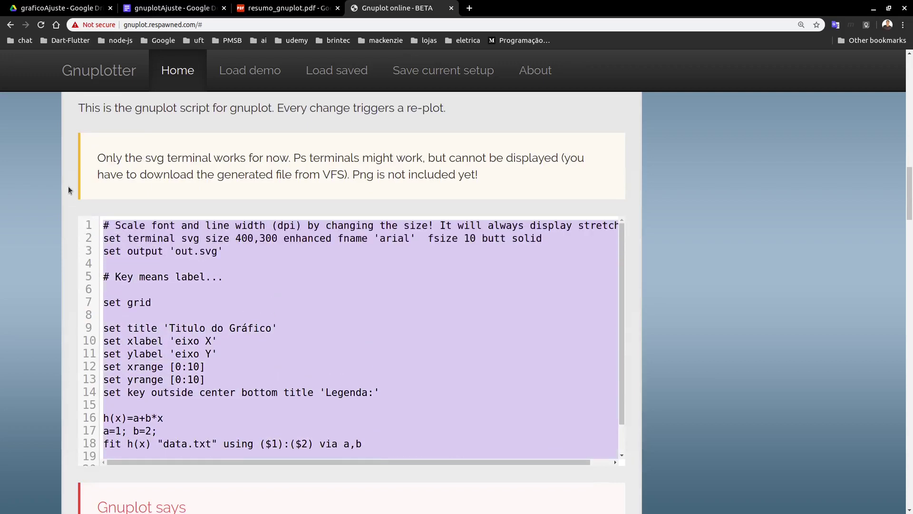
left_click(171, 8)
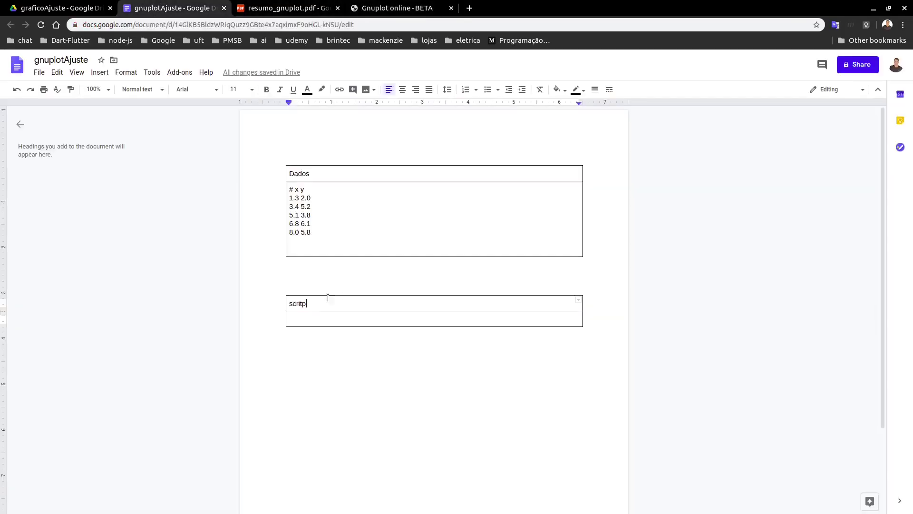
double_click(302, 324)
left_click(304, 318)
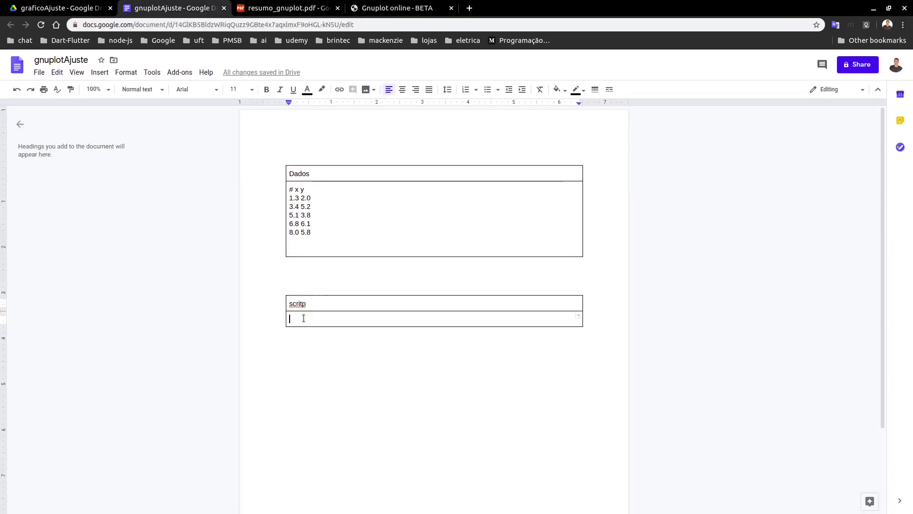
key("ctrl+v")
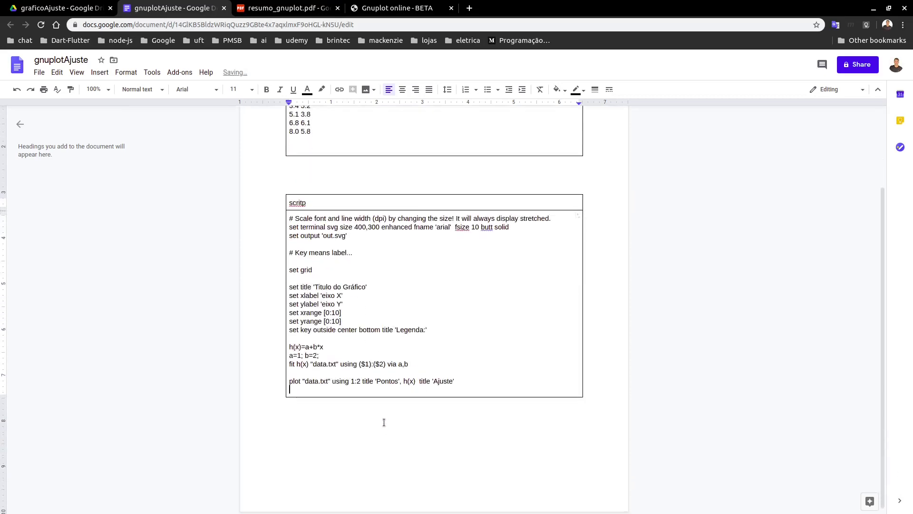
On the Gnuplot online page, copy the whole fit output from Iteration 0 through the correlation matrix
left_click(397, 9)
scroll(397, 270, "down", 7)
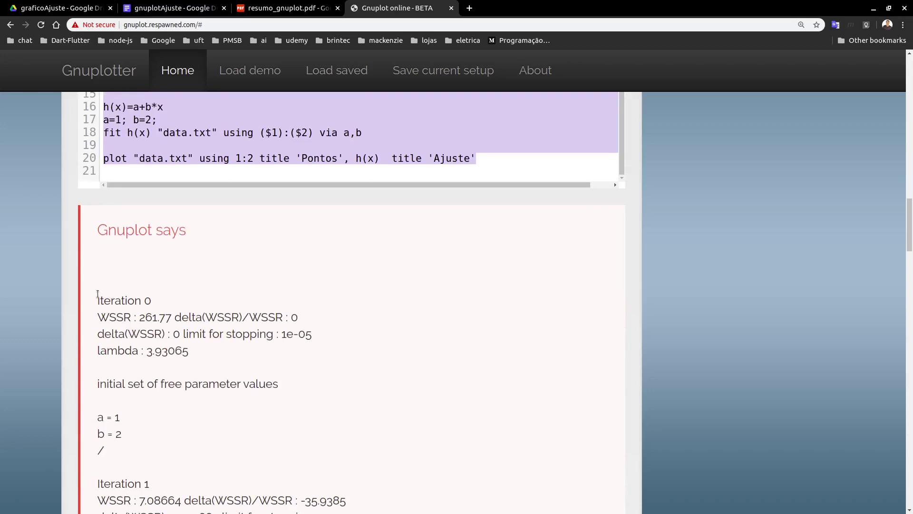
left_click_drag(97, 294, 220, 446)
scroll(204, 455, "down", 3)
scroll(218, 451, "down", 7)
scroll(216, 444, "down", 5)
scroll(217, 446, "down", 4)
scroll(217, 445, "down", 3)
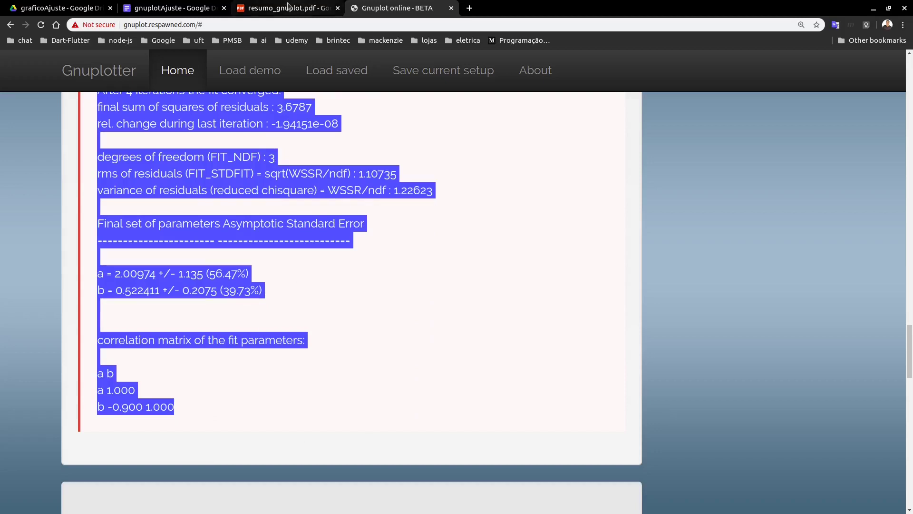
Below the script in gnuplotAjuste, add a table with one column and two rows headed "fit.log" and paste the fit output into its second row
left_click(161, 6)
left_click(341, 418)
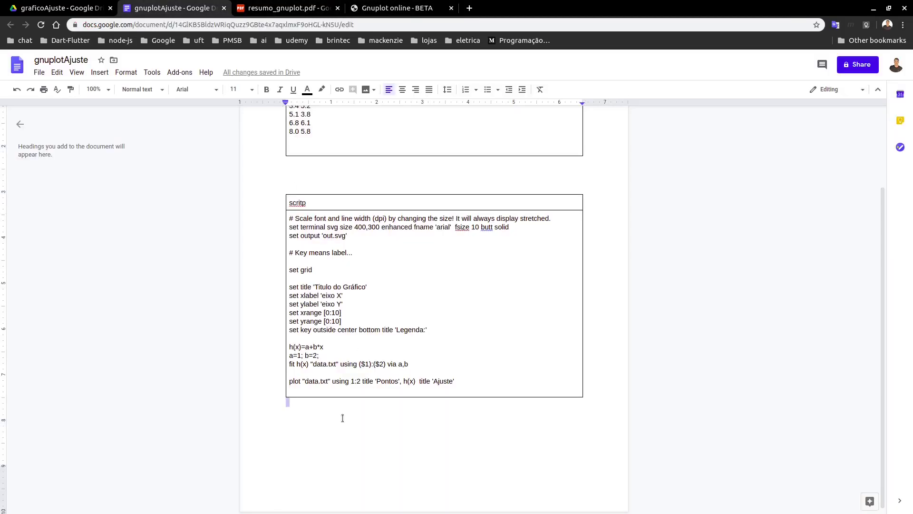
key("Return")
right_click(308, 419)
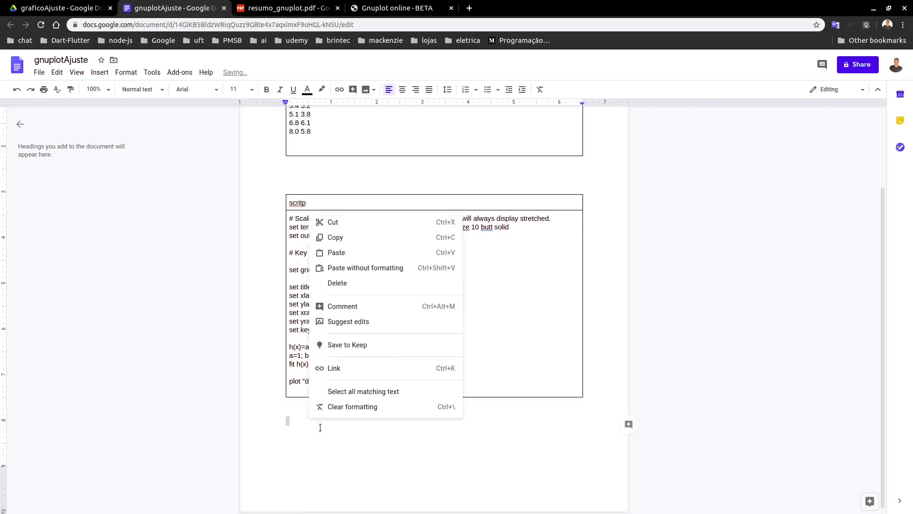
left_click(99, 72)
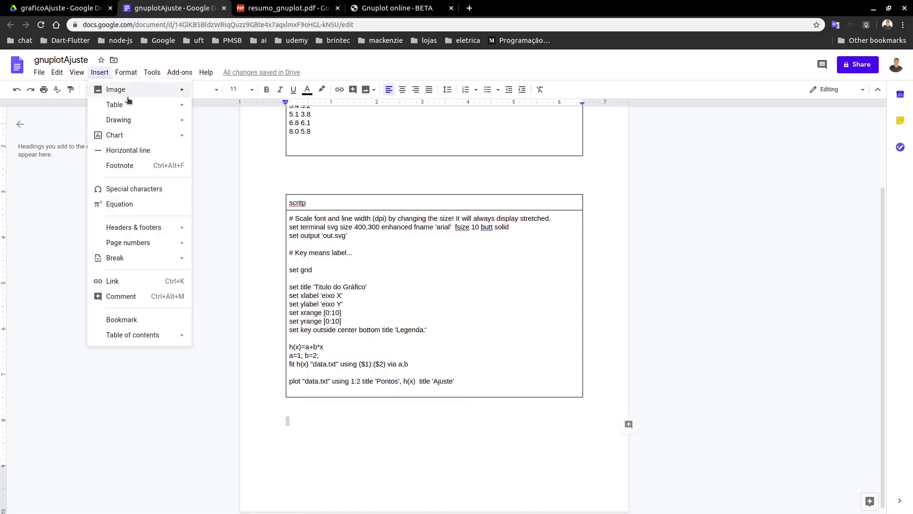
left_click(198, 114)
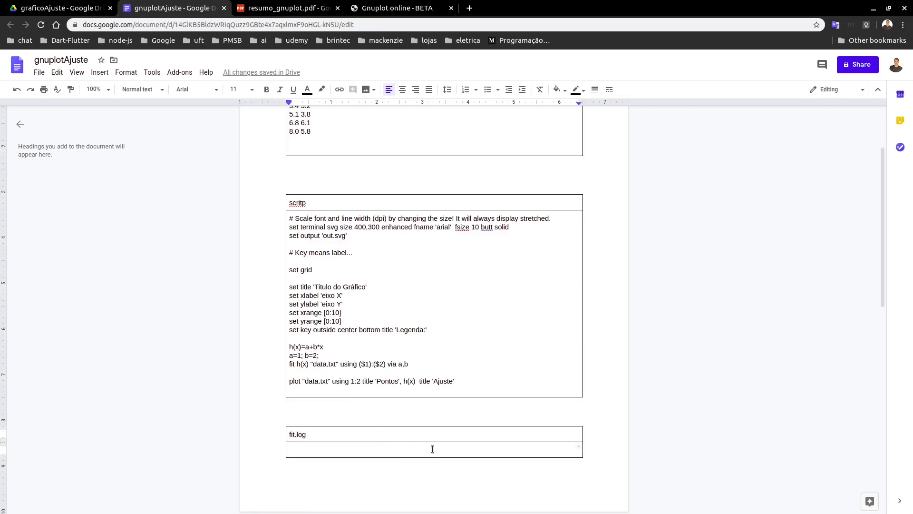
key("ctrl+v")
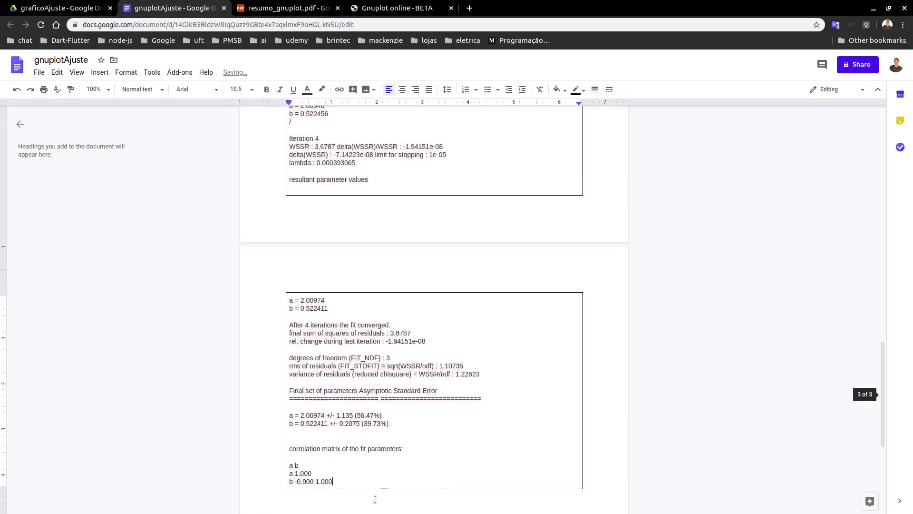
Make "a = 2.00974" and "b = 0.522411" bold in the final set of parameters
left_click(374, 499)
left_click_drag(405, 423, 282, 421)
left_click(326, 415)
key("ctrl+b")
key("ctrl+b")
scroll(377, 436, "down", 3)
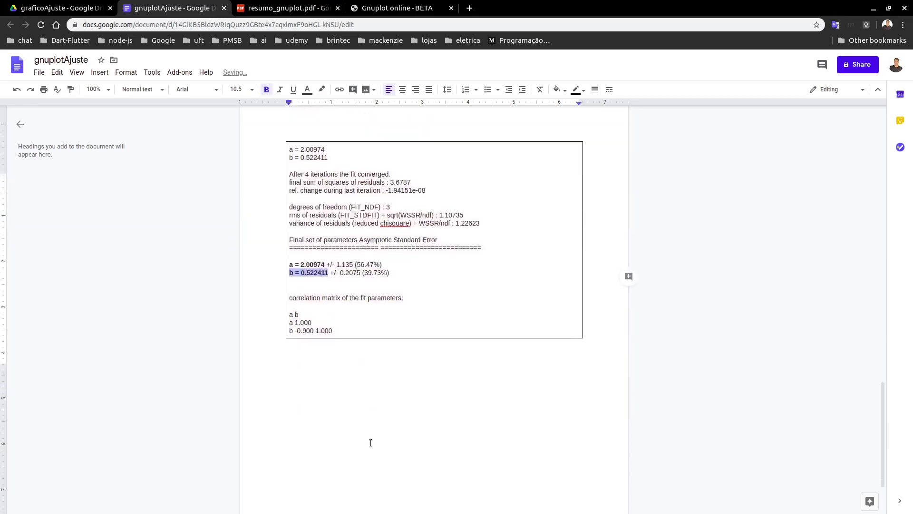
Copy the fitted graph image from the Gnuplot online page and paste it below the fit.log table in the document
left_click(338, 367)
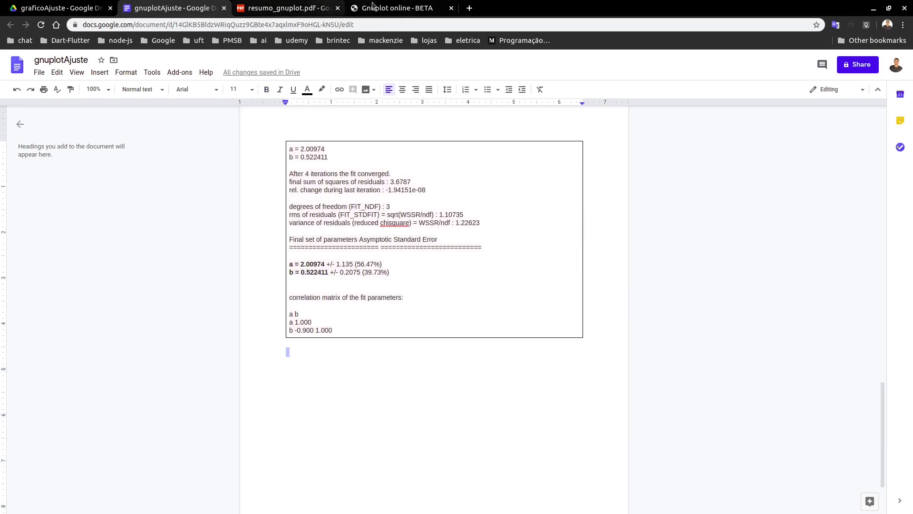
left_click(412, 13)
scroll(414, 250, "down", 7)
scroll(455, 327, "down", 2)
right_click(448, 321)
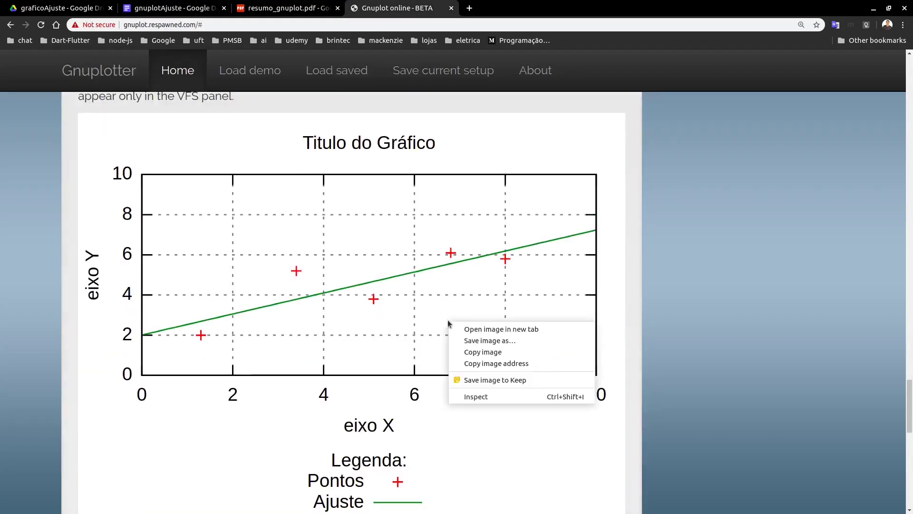
left_click(473, 351)
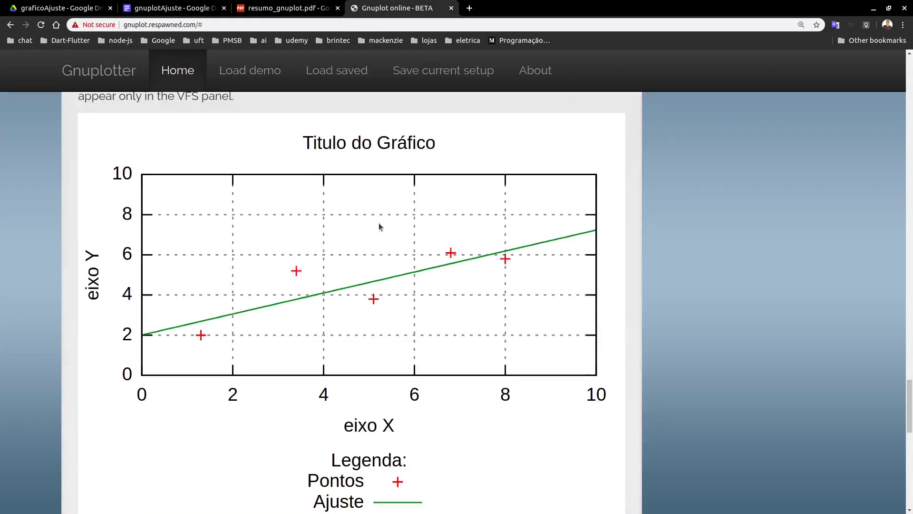
left_click(185, 13)
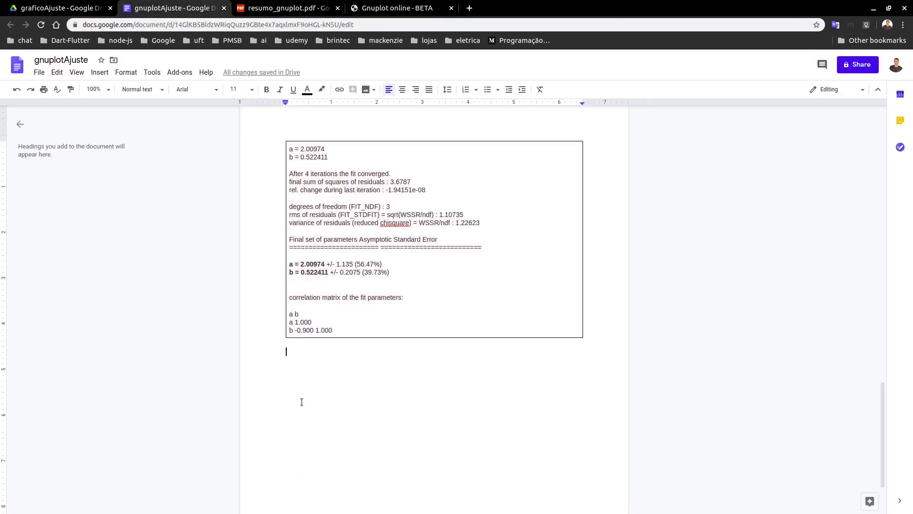
key("ctrl+v")
scroll(447, 404, "down", 3)
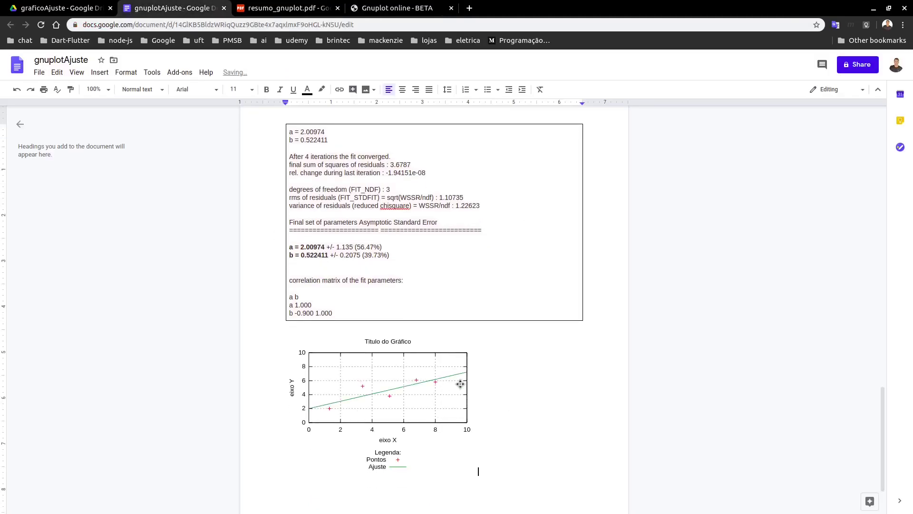
Save the rasterized PNG version of the graph from the Gnuplot online page as download.png in the Downloads folder
left_click(360, 10)
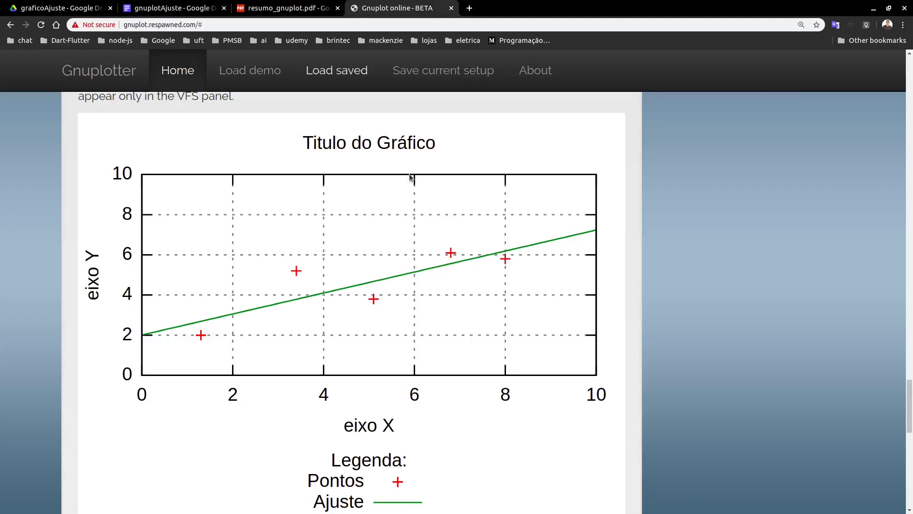
scroll(476, 296, "down", 10)
right_click(288, 251)
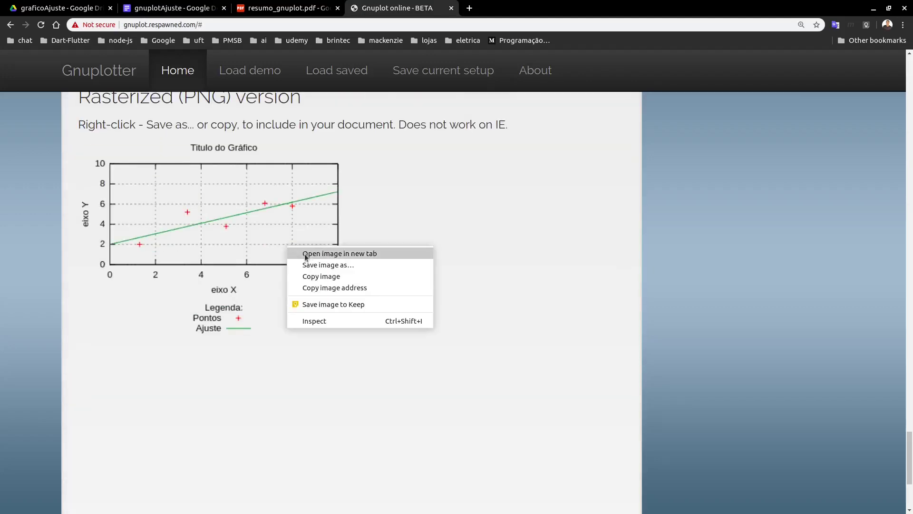
left_click(316, 267)
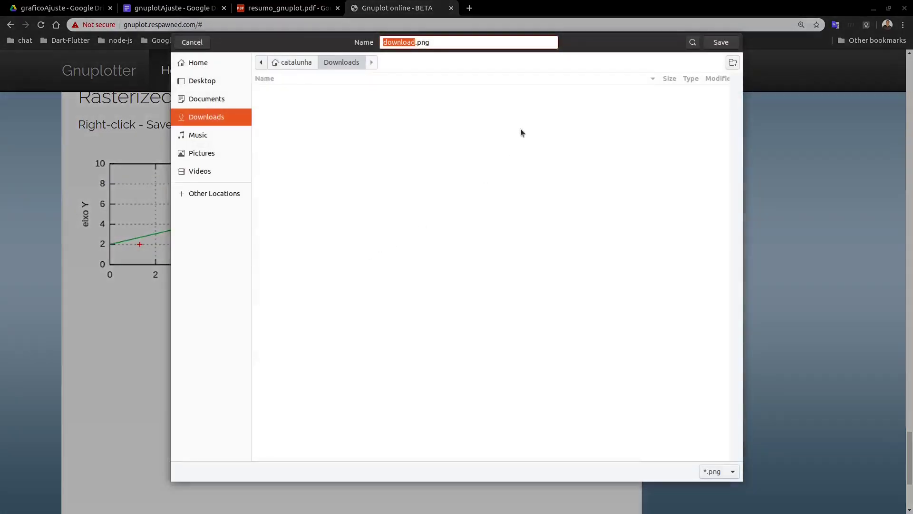
left_click(717, 43)
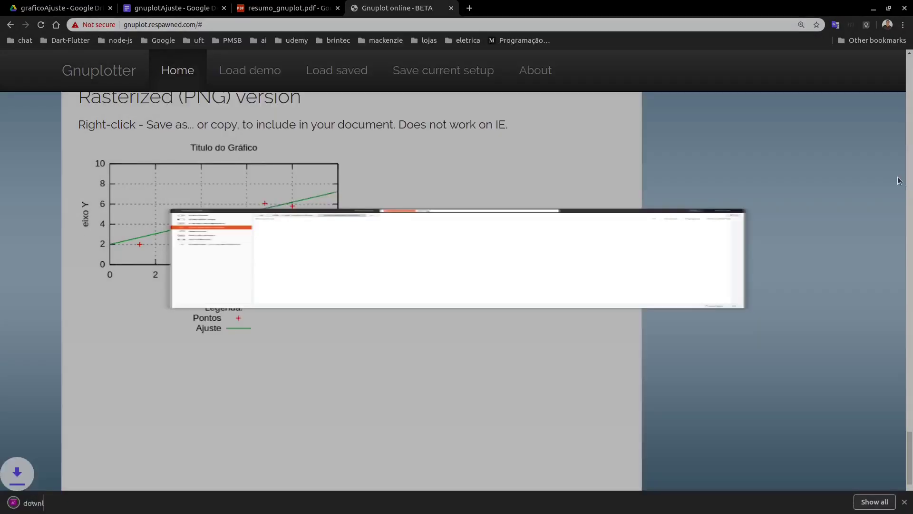
Download the out.svg file from the VFS contents list
scroll(892, 185, "up", 20)
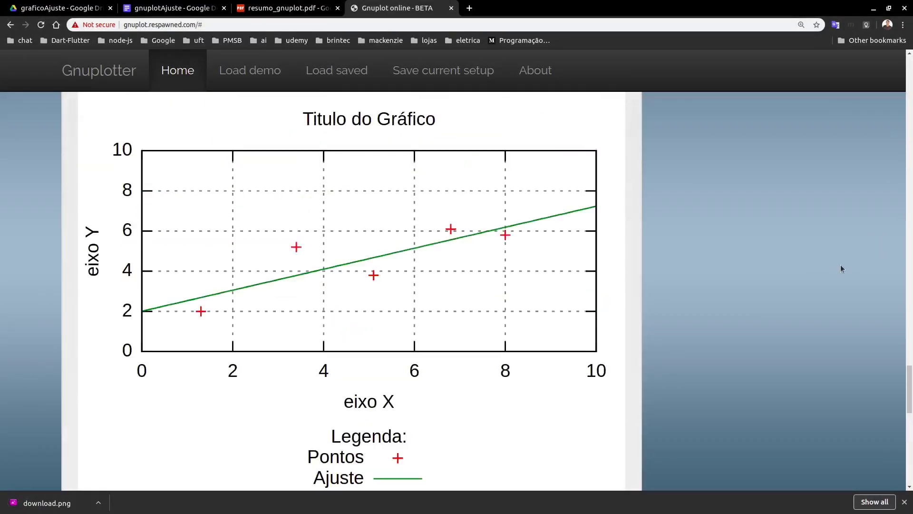
scroll(824, 240, "up", 20)
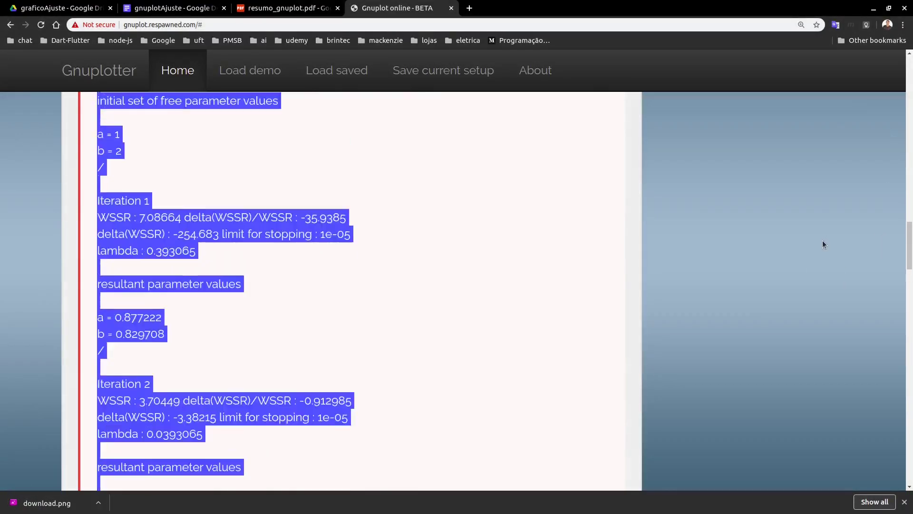
scroll(817, 250, "up", 12)
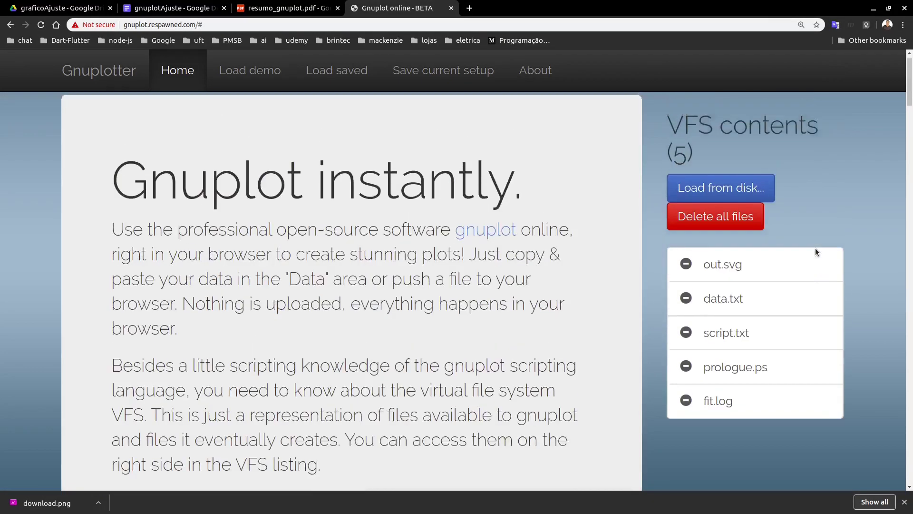
left_click(737, 280)
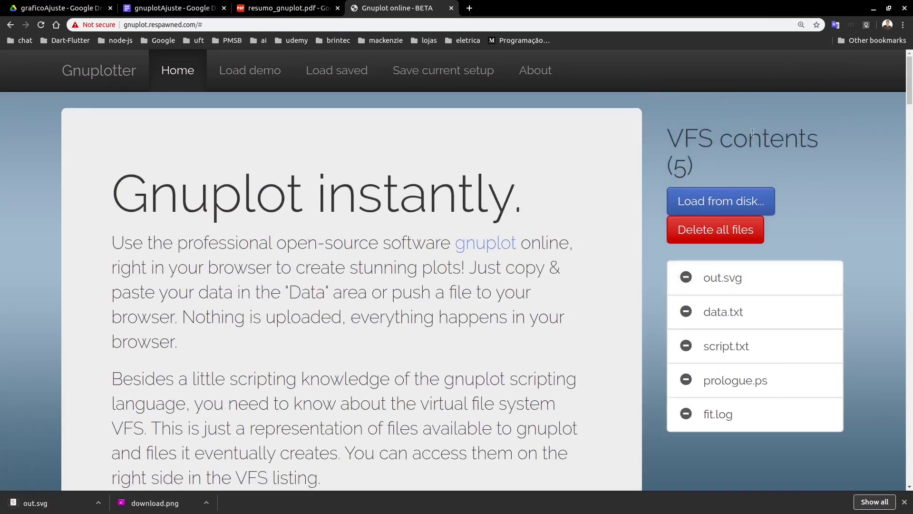
Download data.txt, script.txt and fit.log from the VFS contents list
left_click(725, 313)
left_click(719, 346)
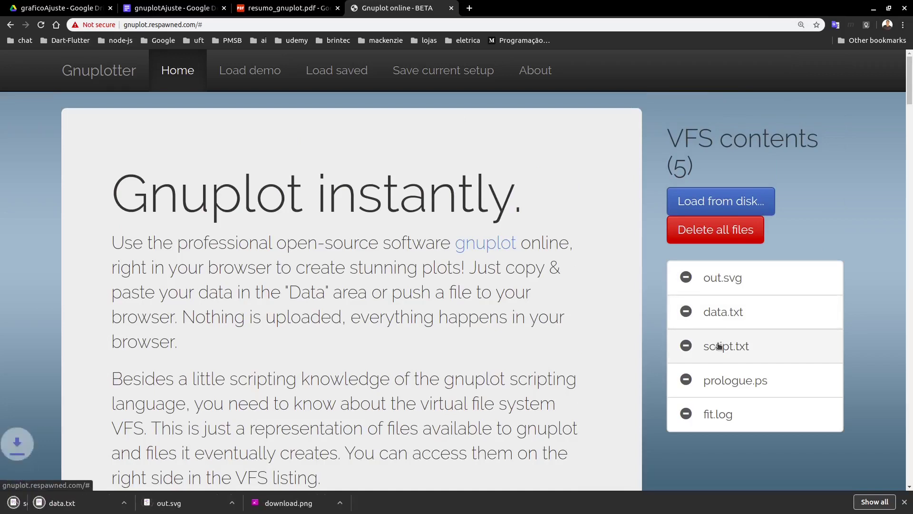
left_click(722, 414)
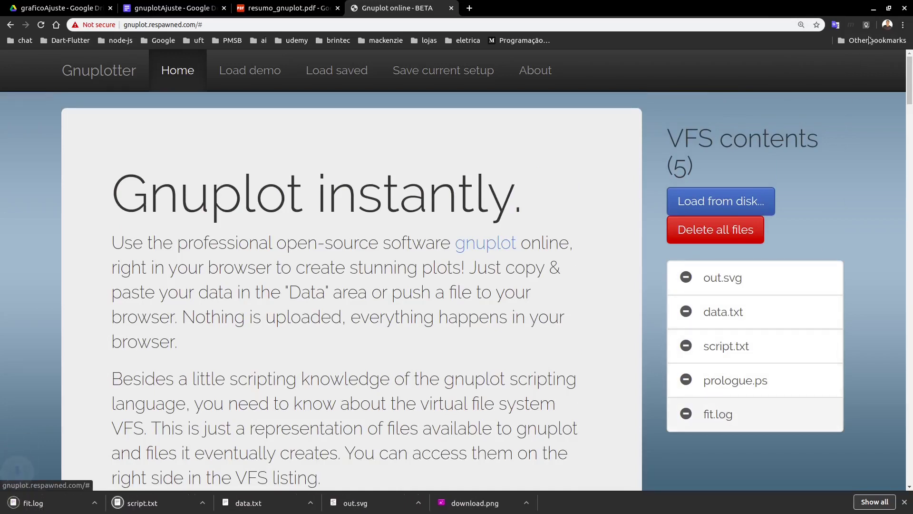
Shrink the browser window to sit beside the Downloads folder and show the graficoAjuste folder in Google Drive
double_click(826, 8)
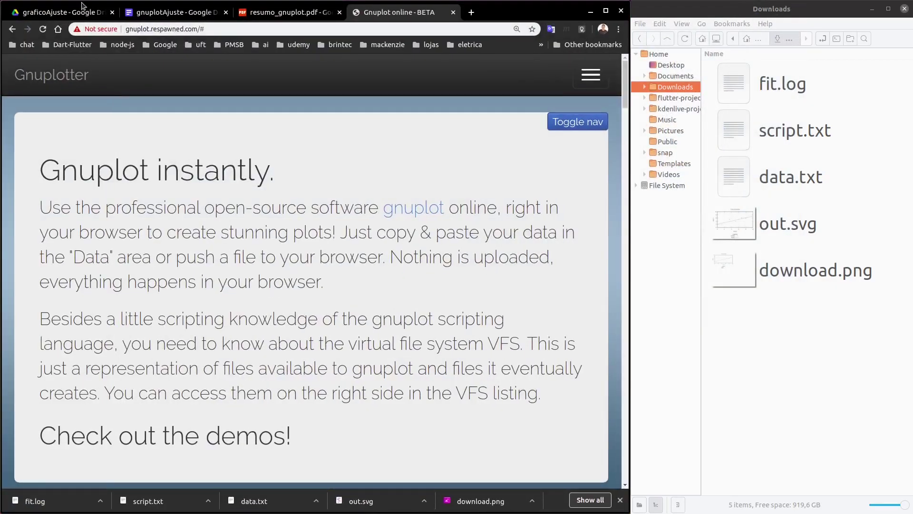
left_click(81, 10)
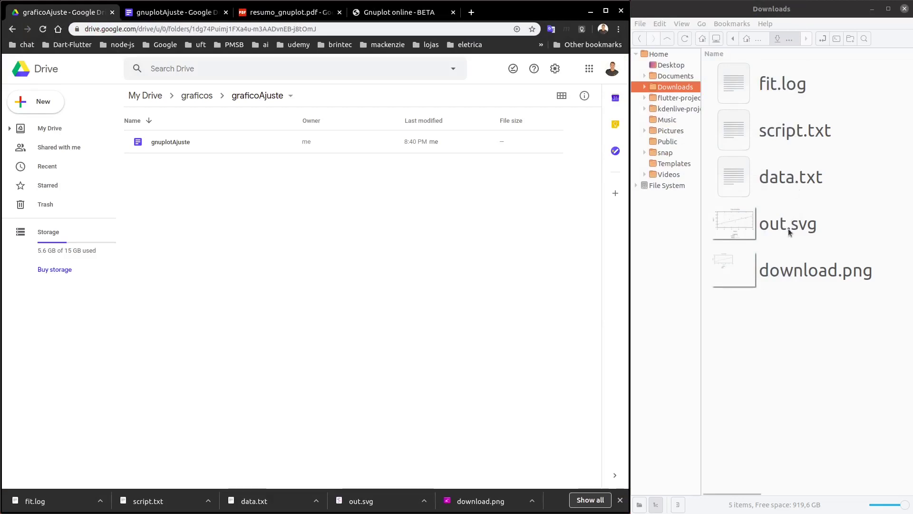
right_click(781, 272)
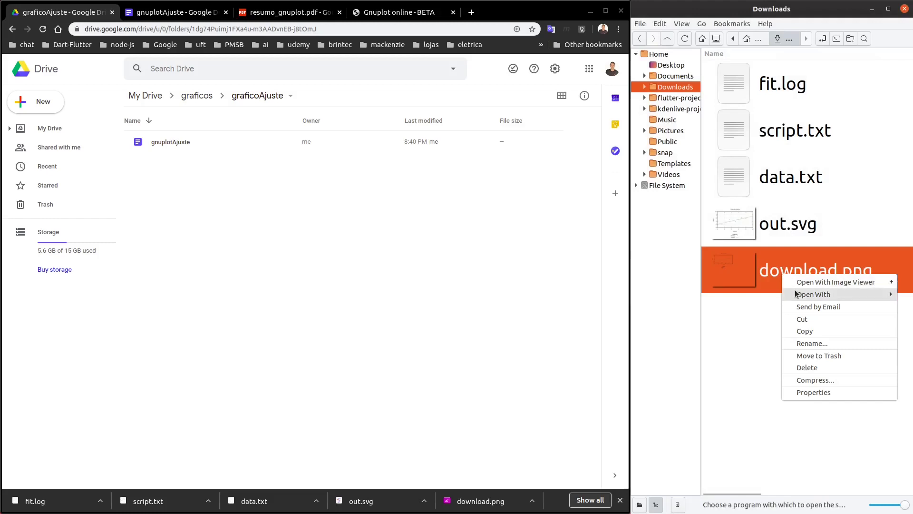
mouse_move(789, 294)
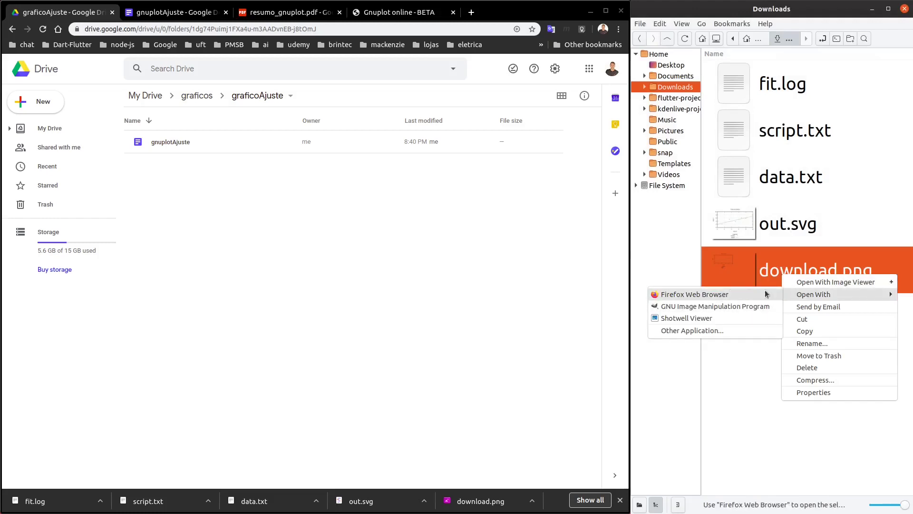
key("Escape")
key("Escape")
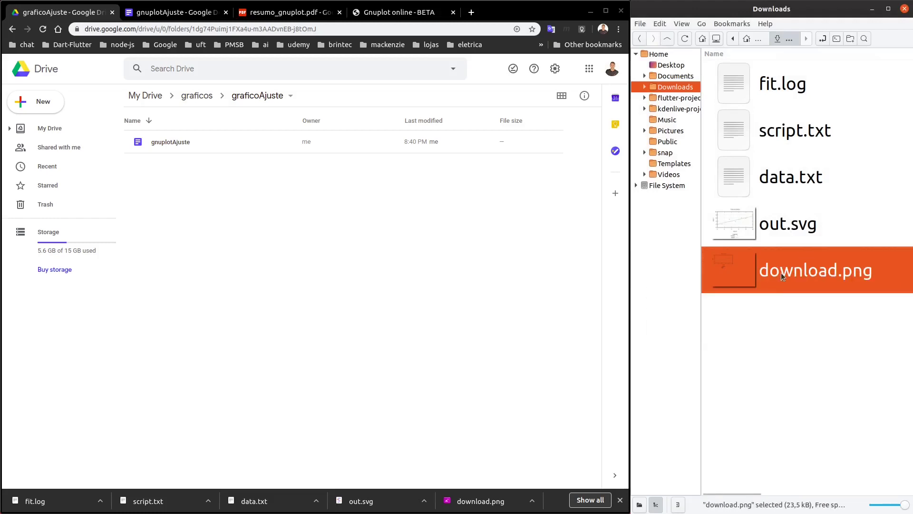
Open download.png from the Downloads folder in a new browser tab, examine the graph up close, and close the tab
left_click_drag(781, 273, 473, 14)
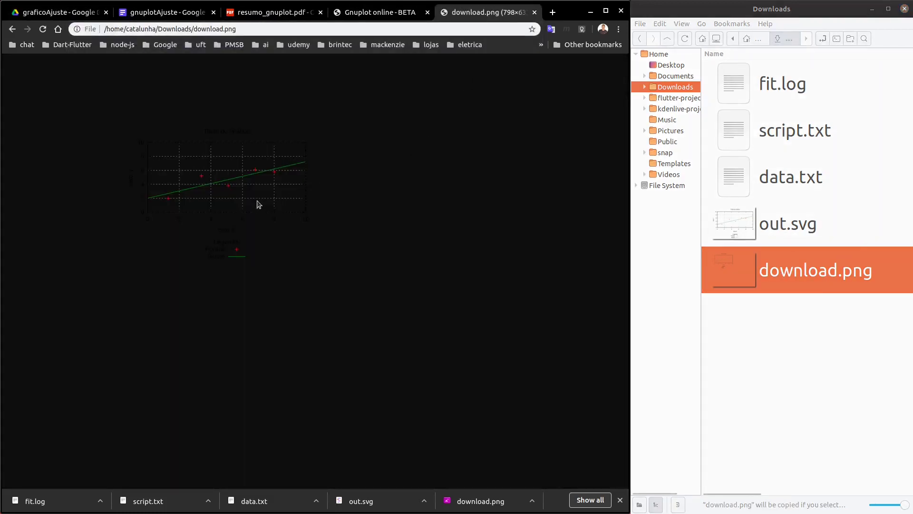
scroll(264, 202, "up", 2)
scroll(269, 204, "down", 2)
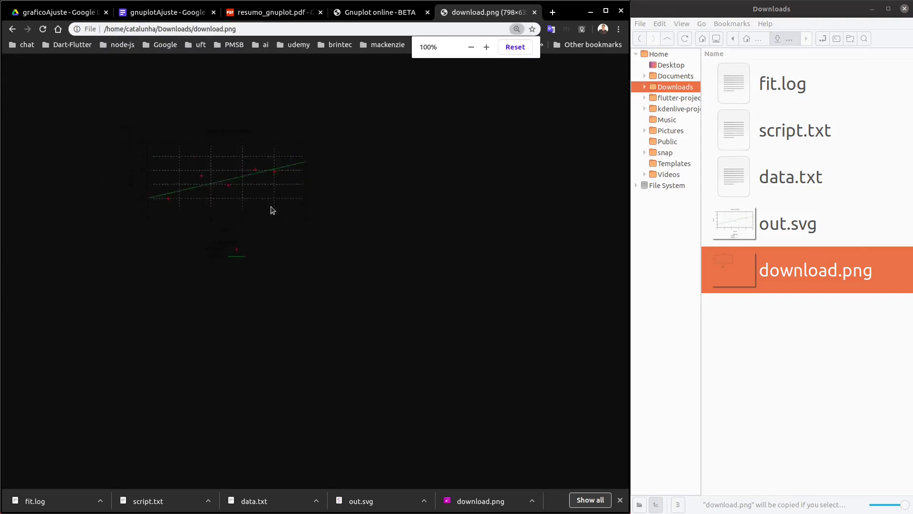
scroll(278, 215, "up", 2)
scroll(284, 227, "down", 6)
scroll(284, 228, "up", 12)
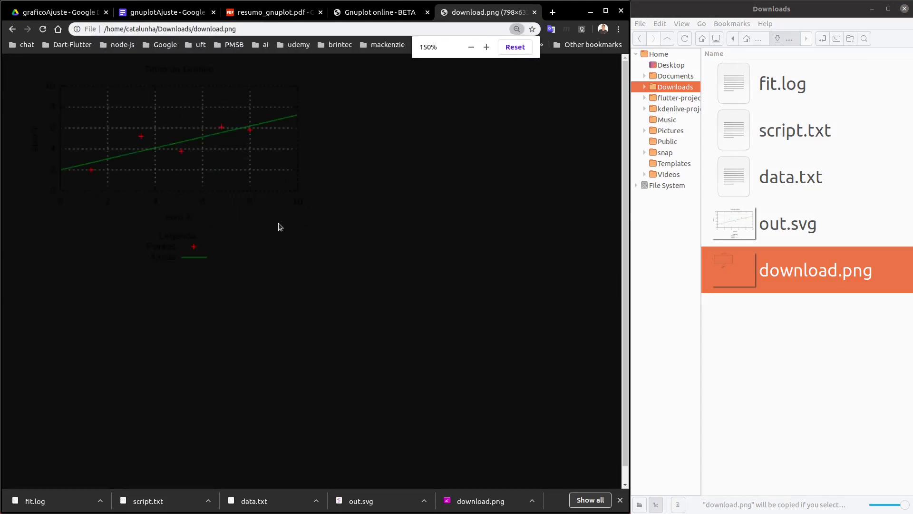
scroll(281, 266, "up", 1)
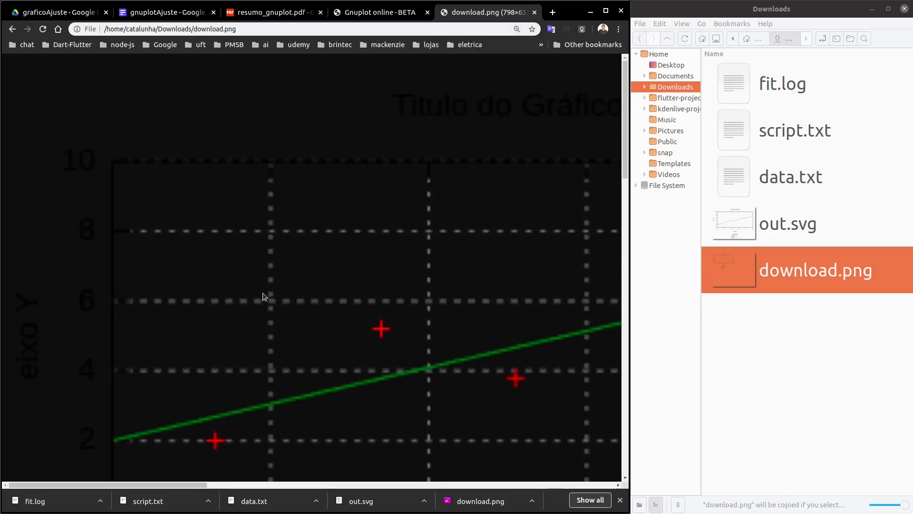
scroll(231, 275, "down", 8)
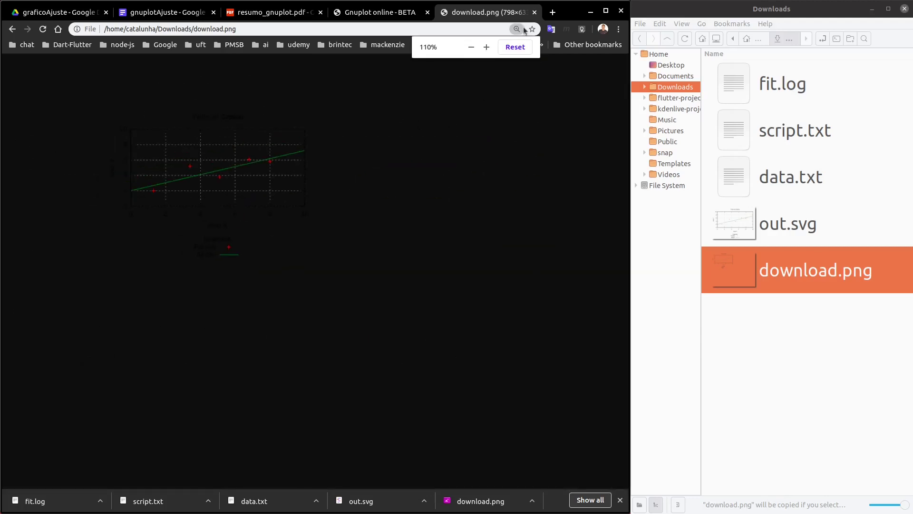
left_click(535, 11)
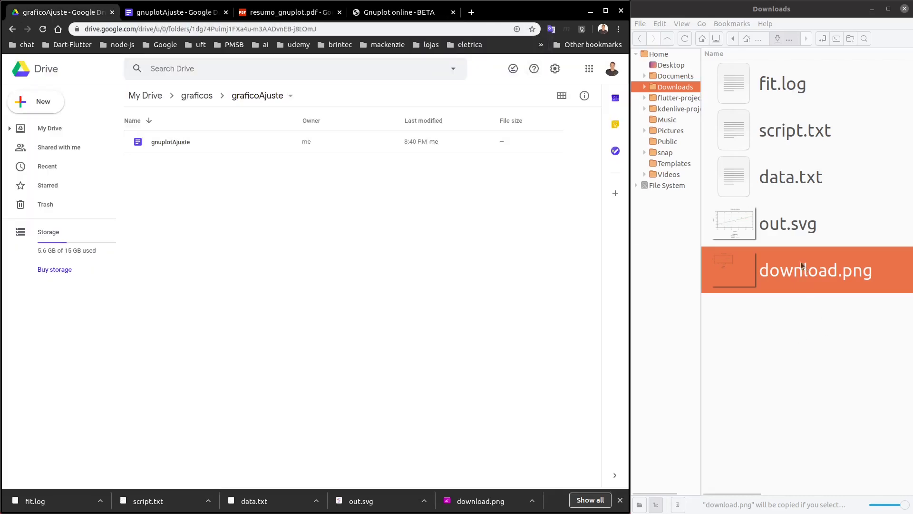
Open download.png from the Downloads folder in Shotwell Viewer
right_click(784, 271)
left_click(757, 267)
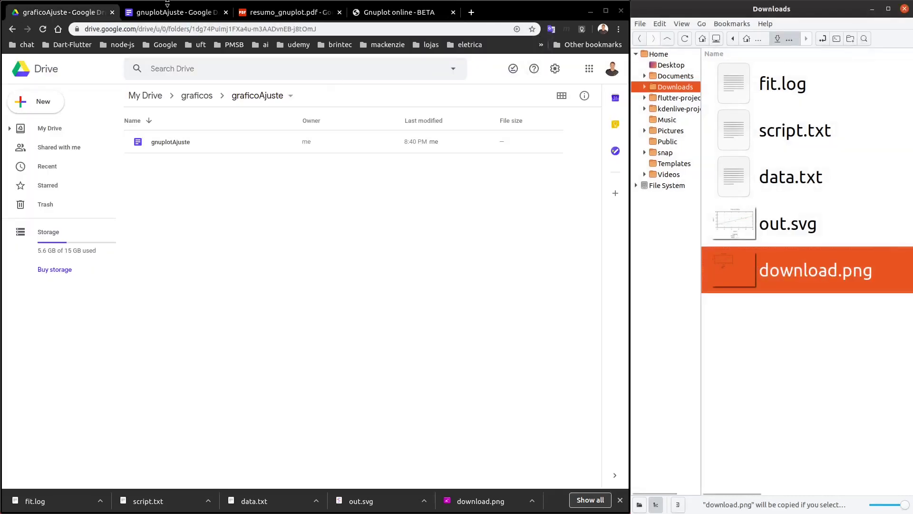
right_click(751, 270)
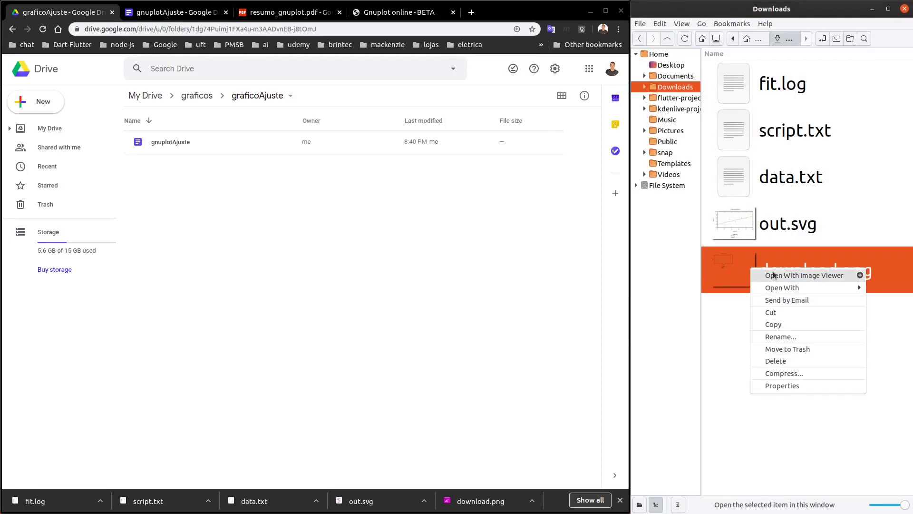
mouse_move(772, 291)
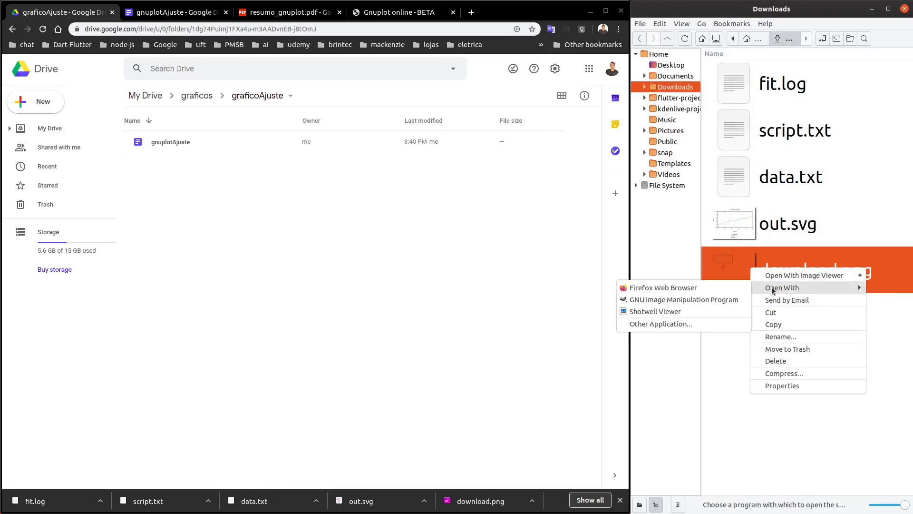
left_click(682, 312)
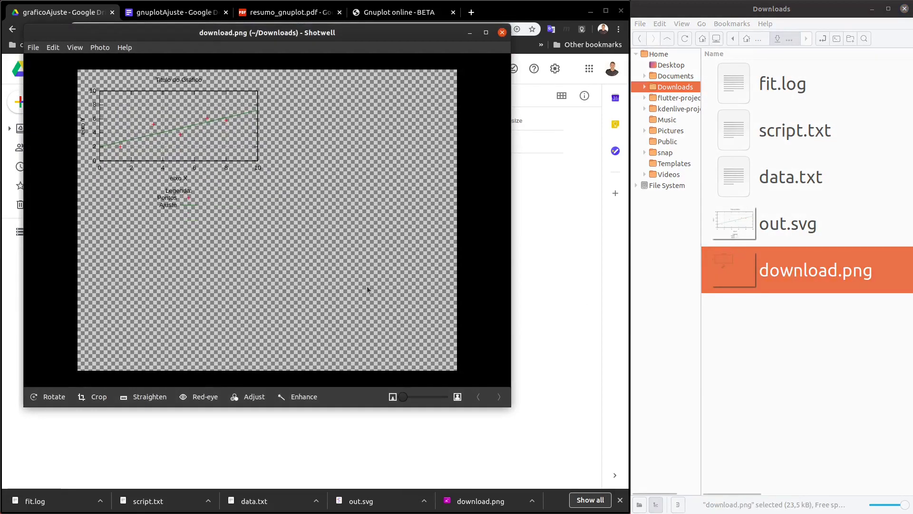
Crop download.png to the graph and its legend, removing the empty area, and save the change while closing Shotwell
left_click(95, 396)
left_click_drag(247, 227, 178, 144)
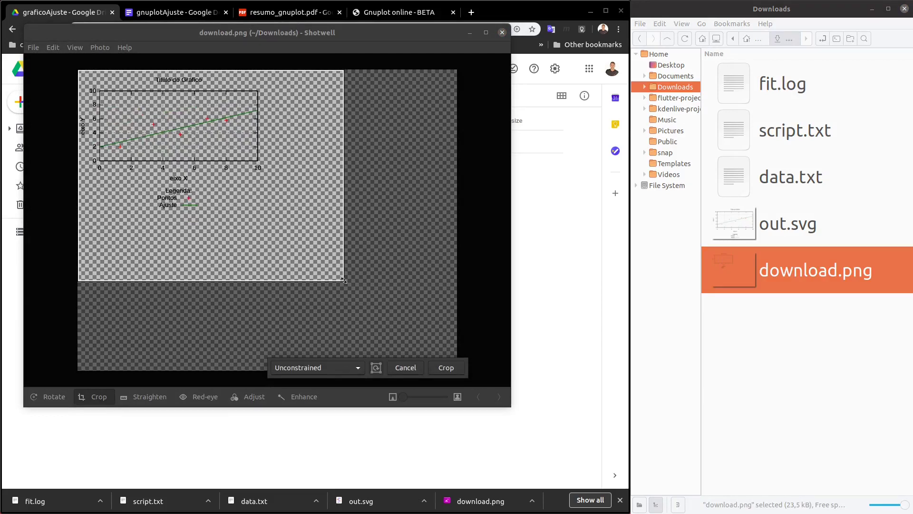
left_click_drag(345, 281, 270, 209)
left_click(446, 368)
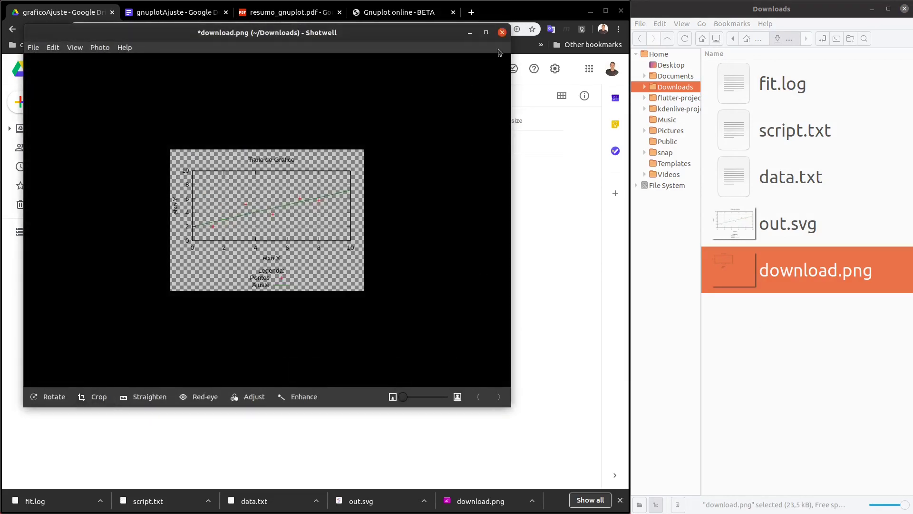
left_click(502, 32)
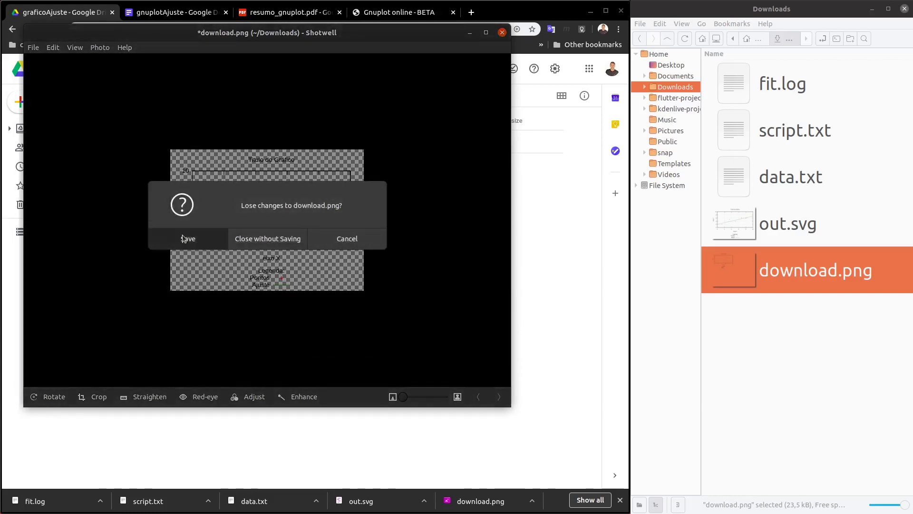
left_click(268, 239)
left_click(807, 315)
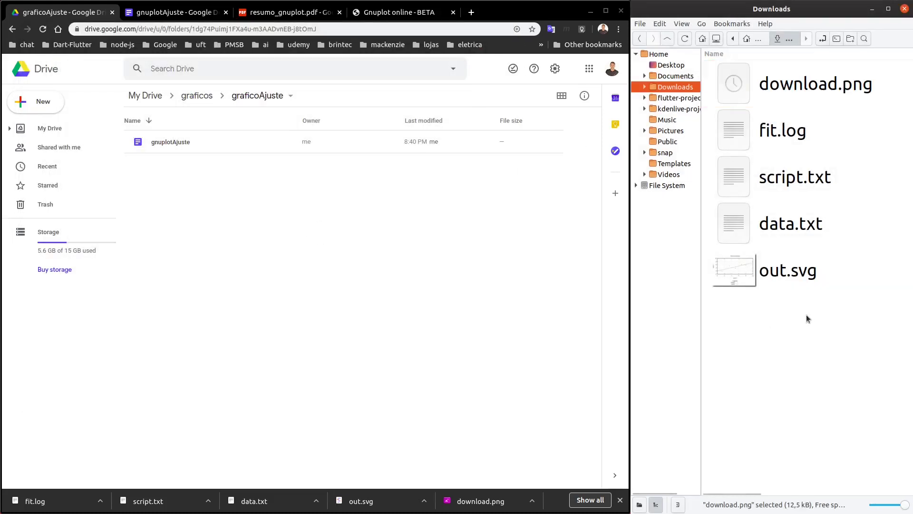
Upload download.png, fit.log, script.txt, data.txt and out.svg from Downloads to the graficoAjuste Drive folder and dismiss the upload notice
left_click(803, 85)
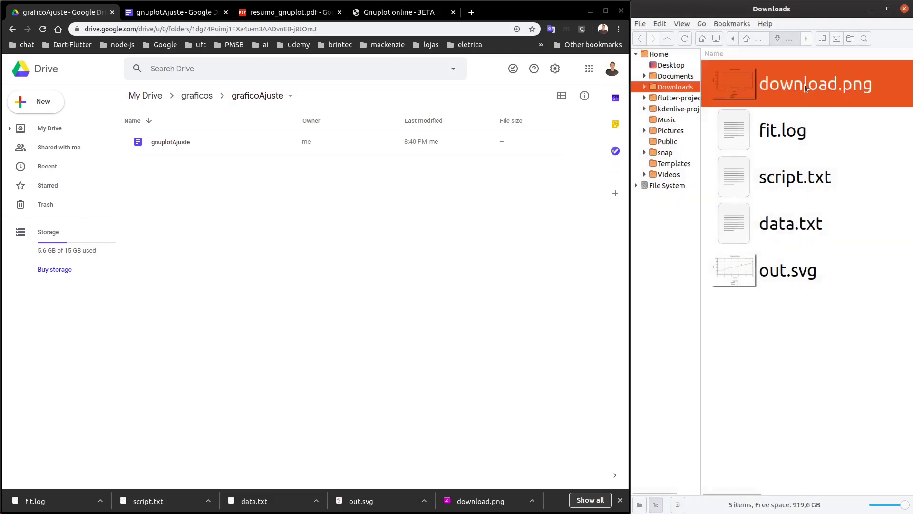
left_click(801, 273, "shift")
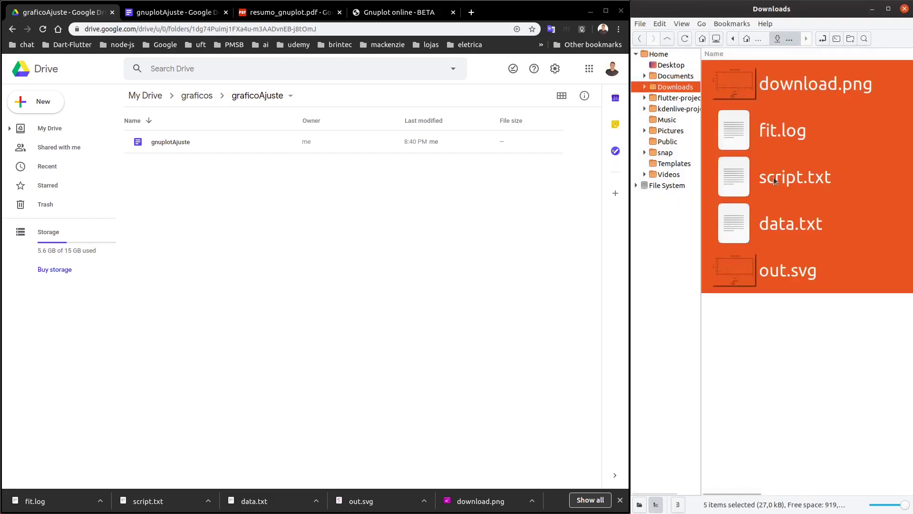
left_click_drag(773, 177, 264, 265)
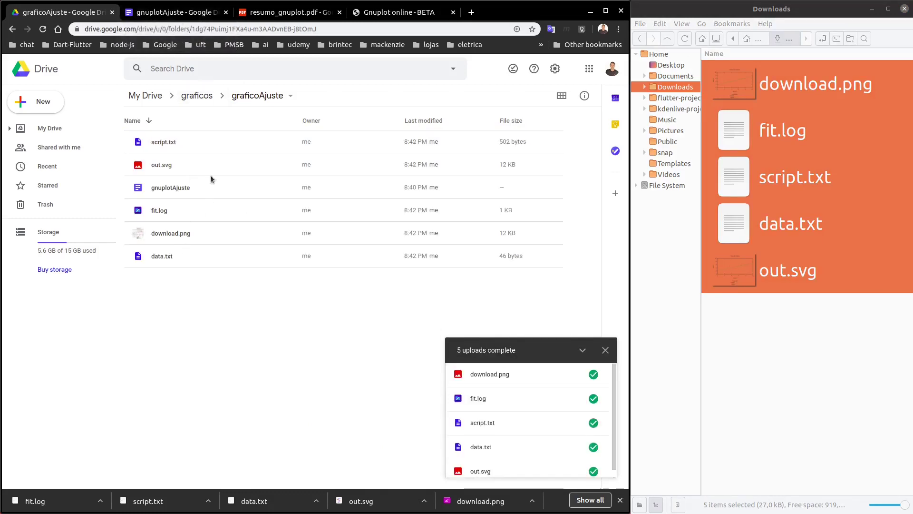
left_click(605, 350)
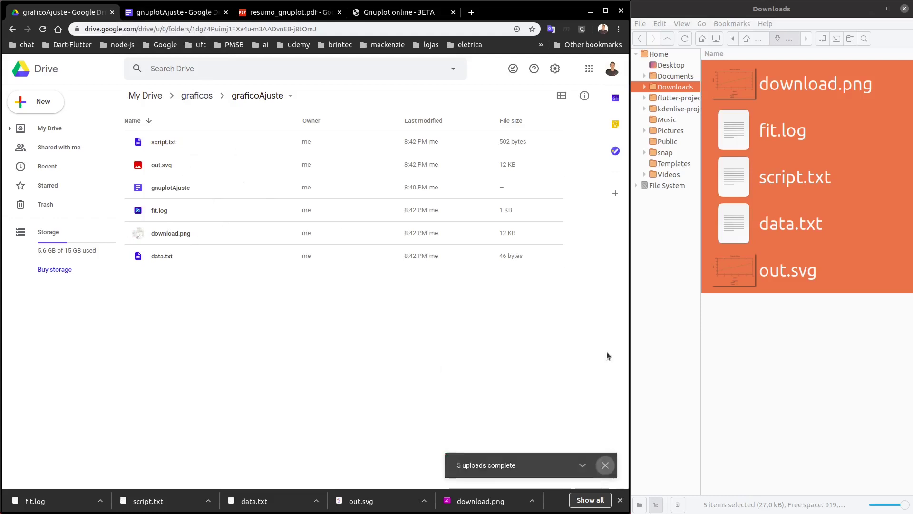
left_click(391, 13)
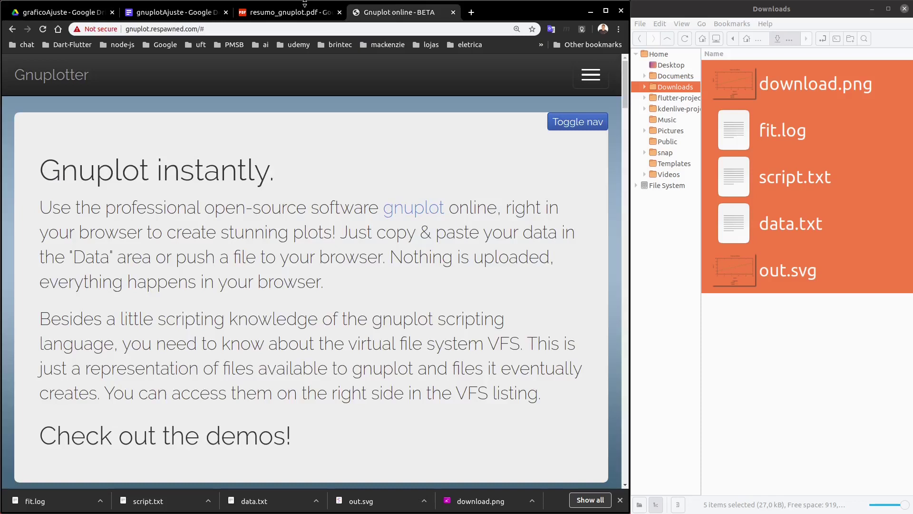
left_click(179, 12)
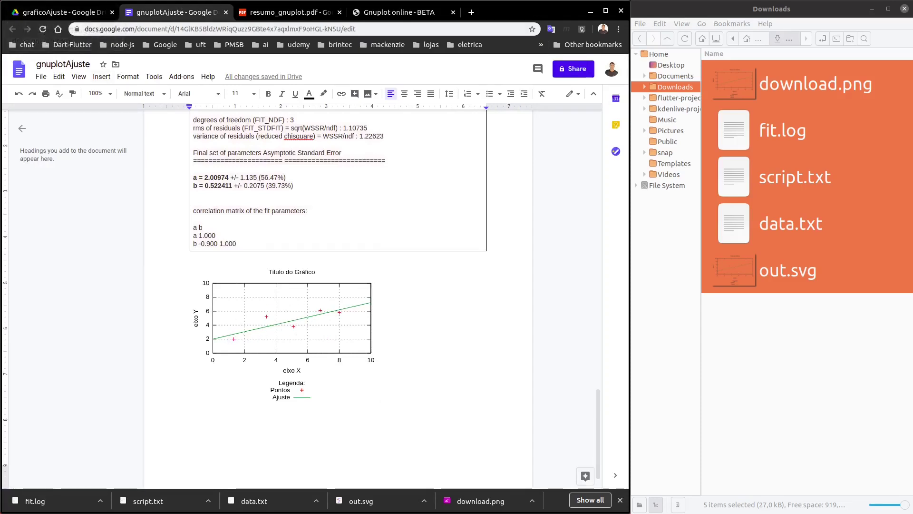
left_click(72, 7)
Delete all files from the local Downloads folder
left_click(769, 372)
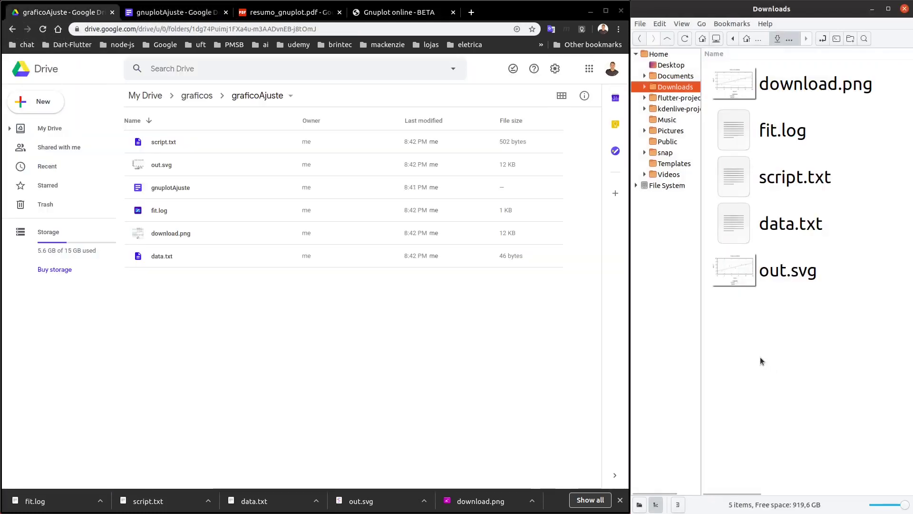
key("ctrl+a")
key("Delete")
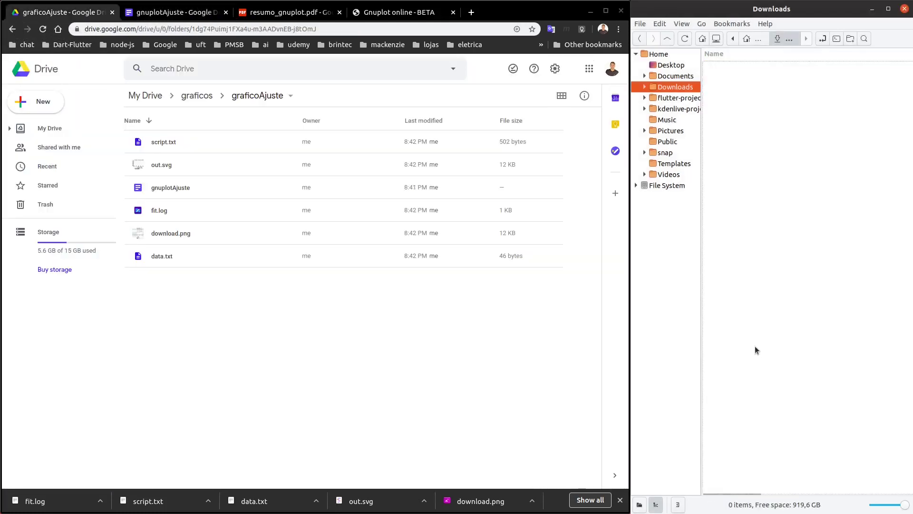
Open the grafico3D folder inside graficos on Google Drive and close the gnuplotAjuste document
left_click(211, 97)
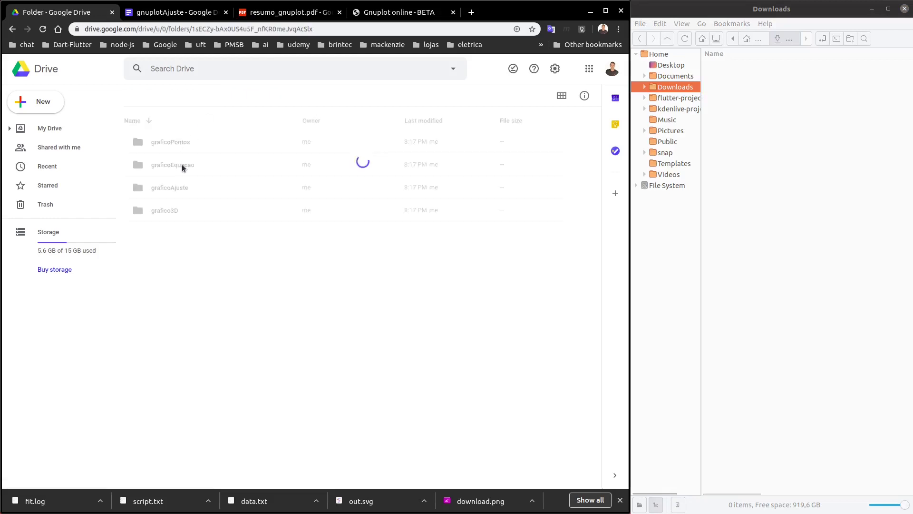
double_click(188, 210)
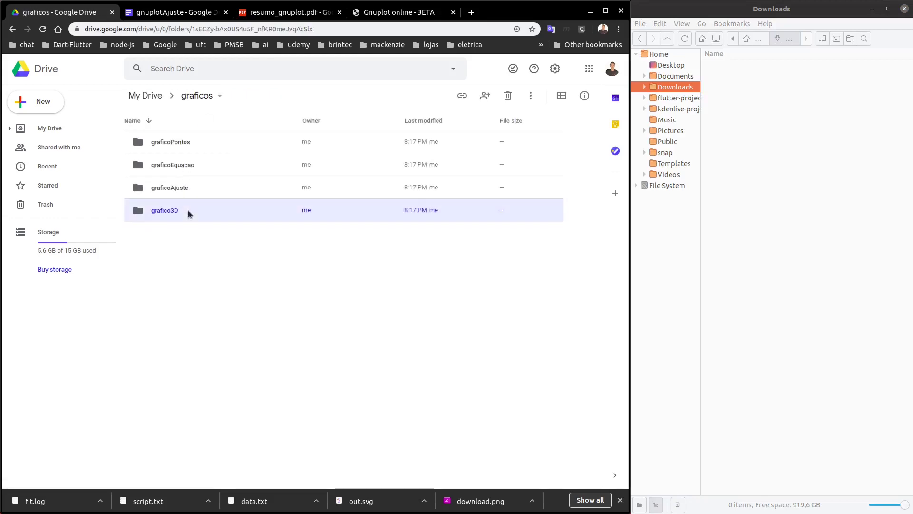
left_click(226, 12)
Create a Google Docs document in the grafico3D folder and title it grafico3D
right_click(244, 205)
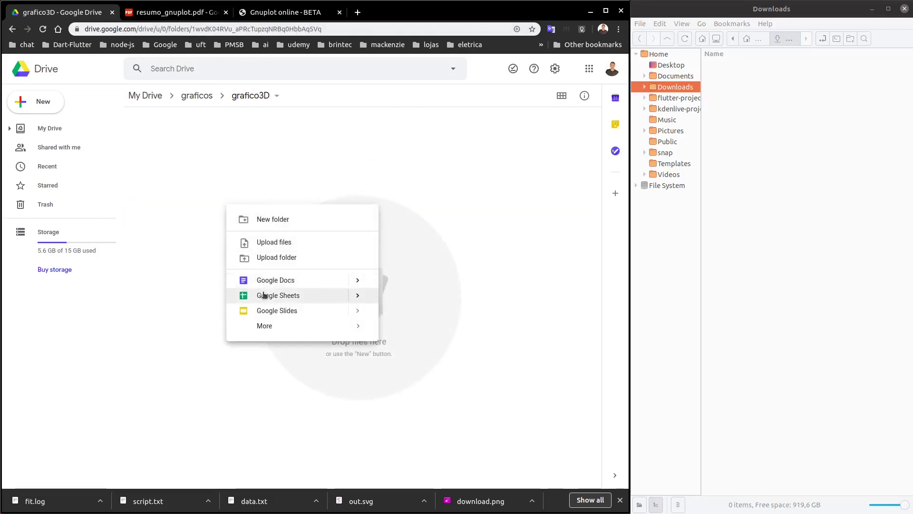
left_click(268, 281)
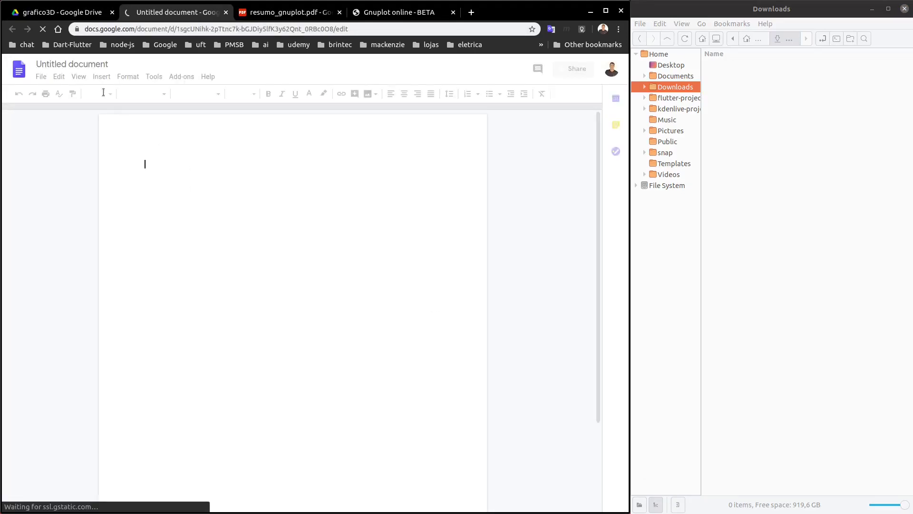
left_click(87, 63)
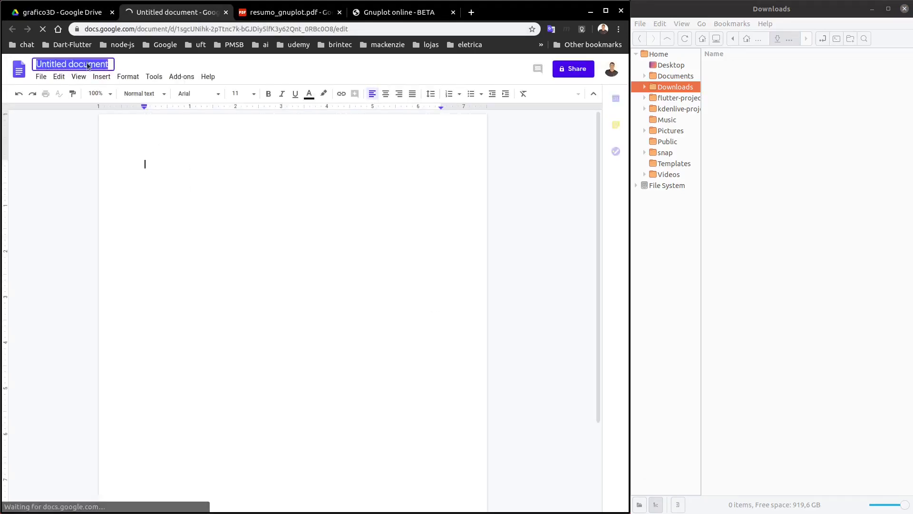
type("grafico")
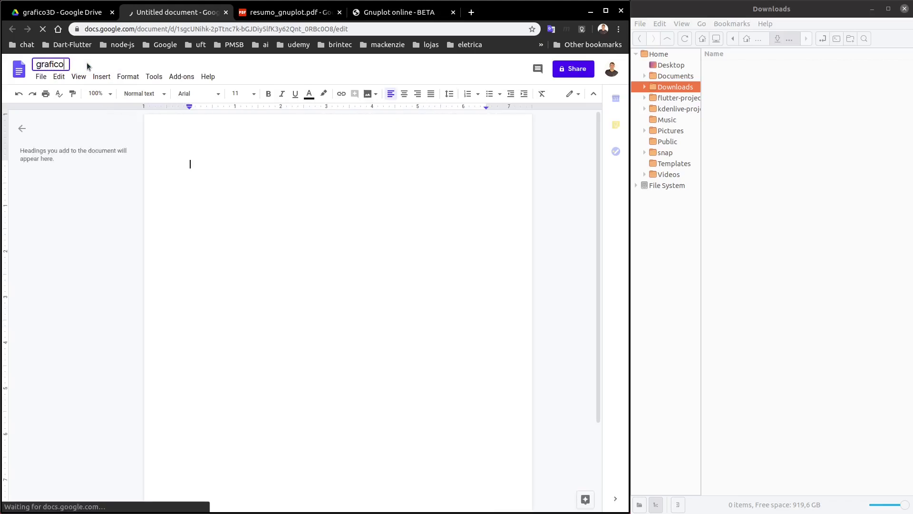
type("3D")
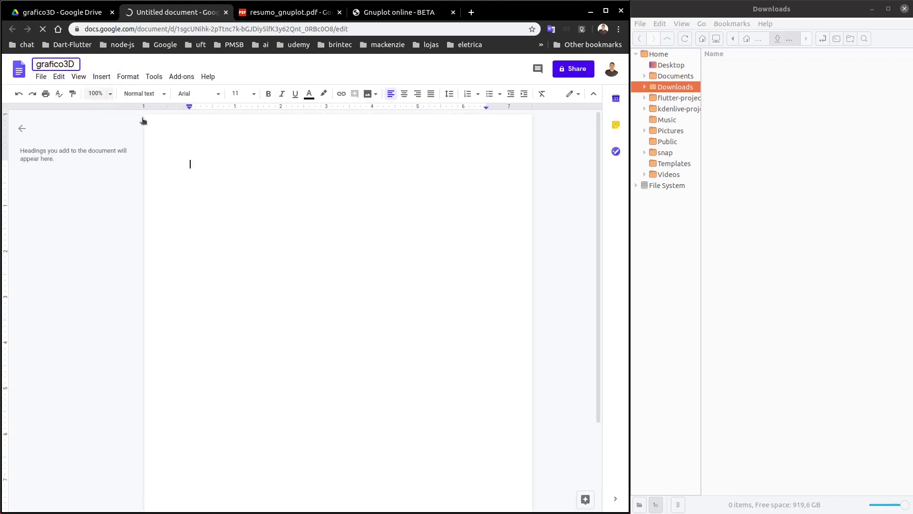
left_click(253, 177)
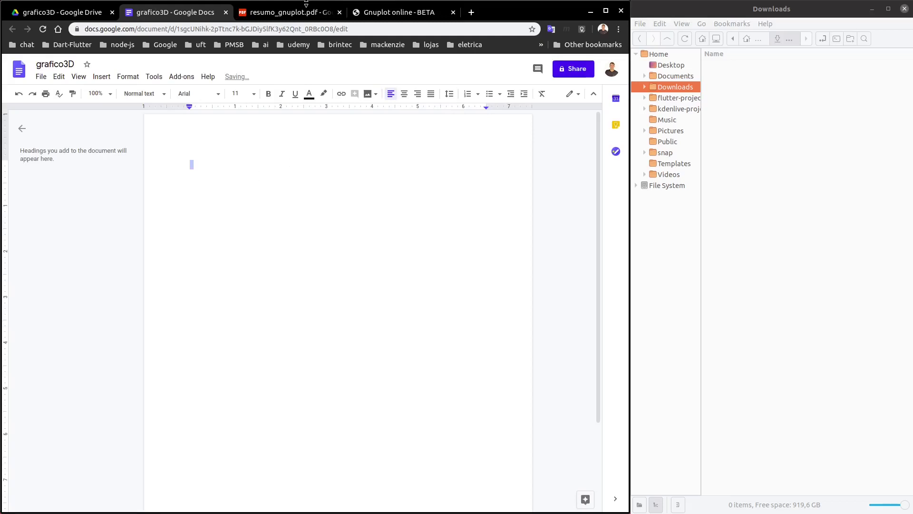
Reload the Gnuplot online page and consult the 3D function script and sample output in resumo_gnuplot.pdf
left_click(399, 12)
left_click(43, 29)
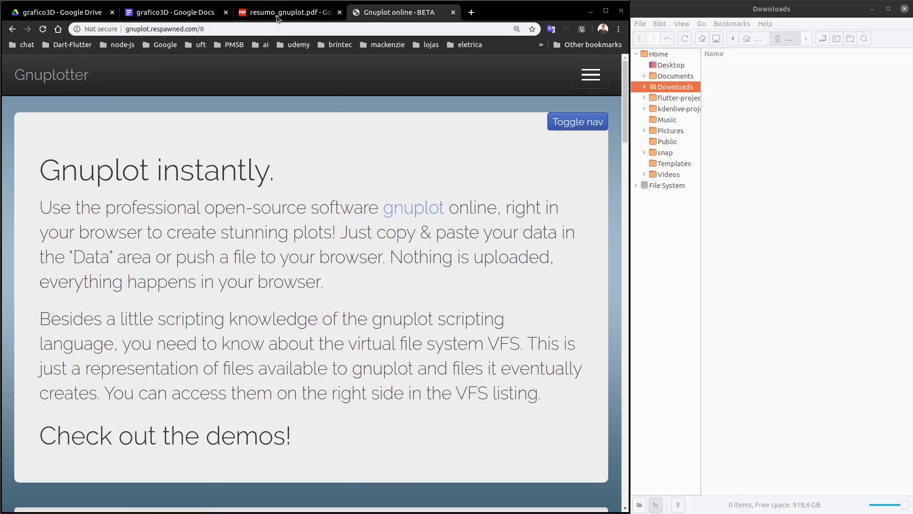
left_click(278, 15)
scroll(467, 391, "down", 8)
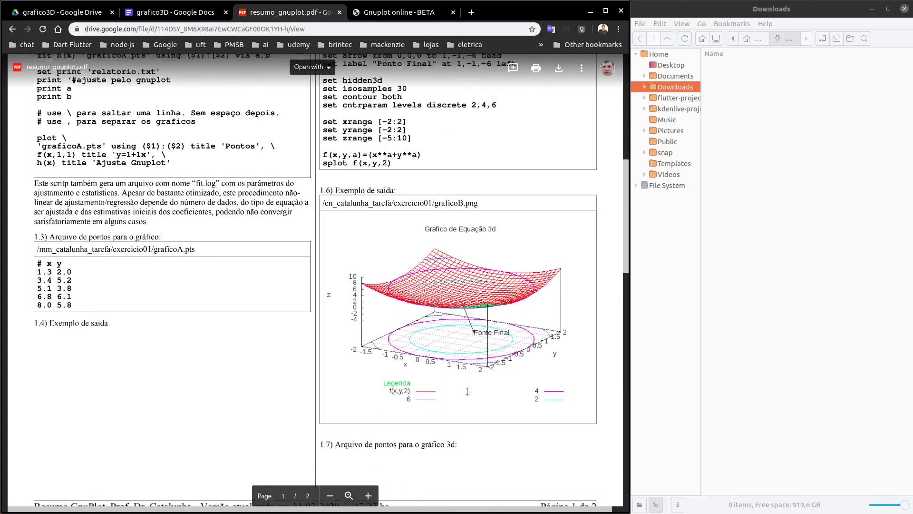
scroll(467, 391, "up", 5)
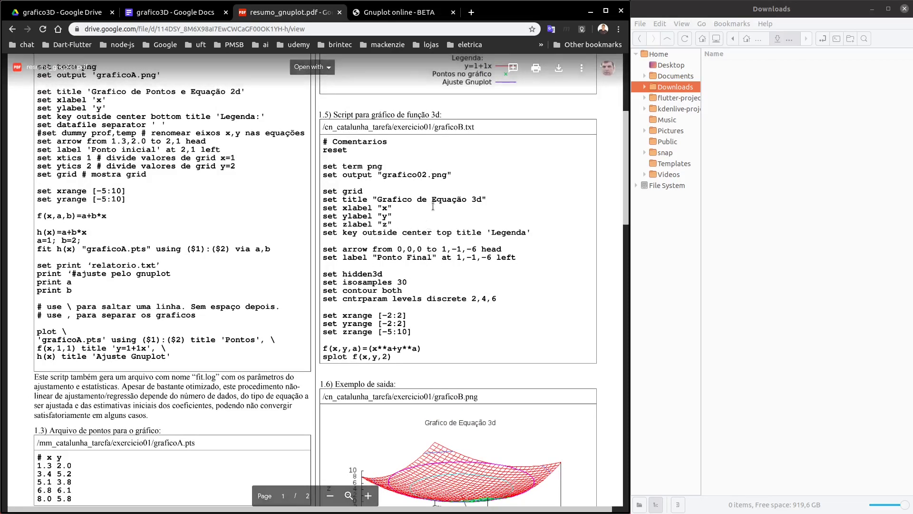
Replace the whole Gnuplotter plot script with the copied 3D script that plots (x**2+y**2) with splot at size 800,600
left_click(401, 13)
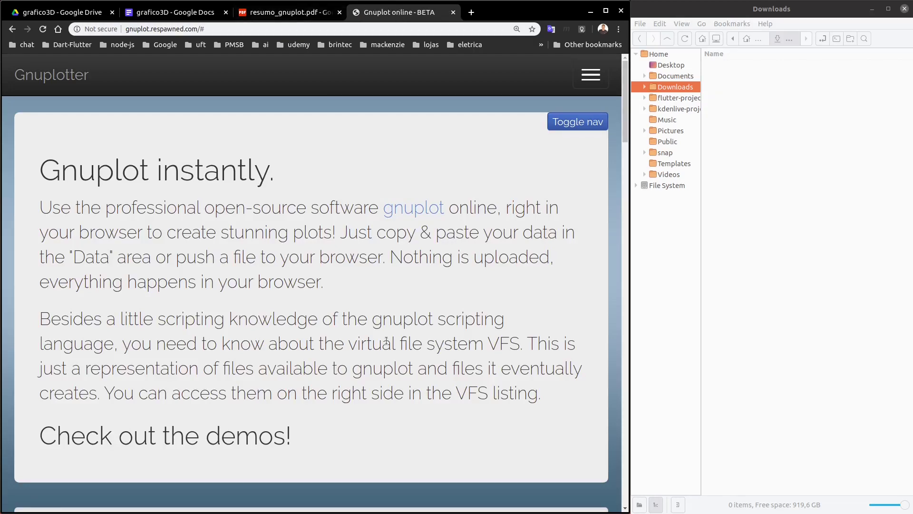
scroll(398, 319, "down", 10)
scroll(401, 309, "down", 10)
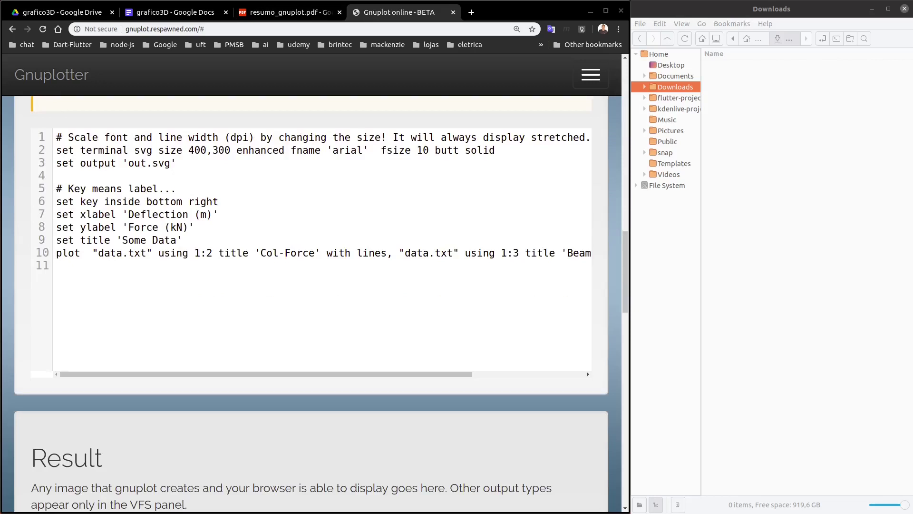
left_click(133, 337)
key("ctrl+a")
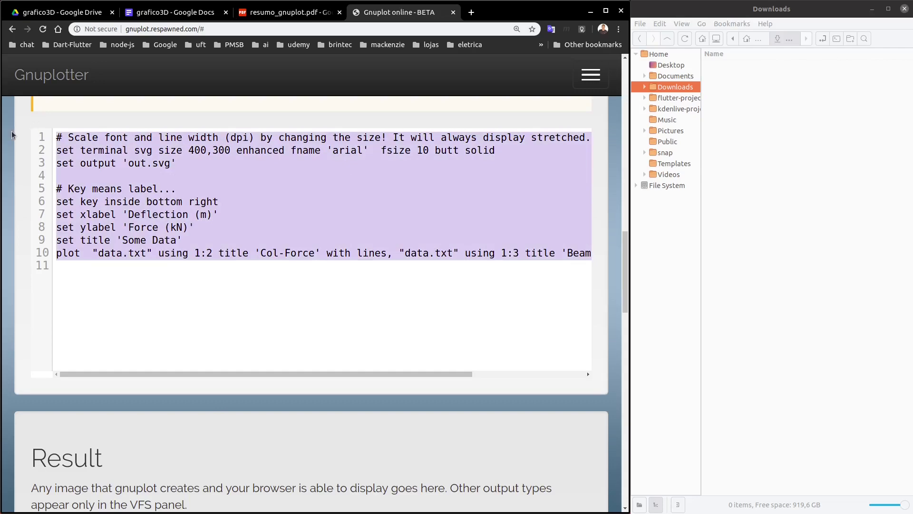
key("ctrl+v")
Review the pasted 3D plot script alongside the surface graph it renders in the Result section
scroll(264, 192, "up", 3)
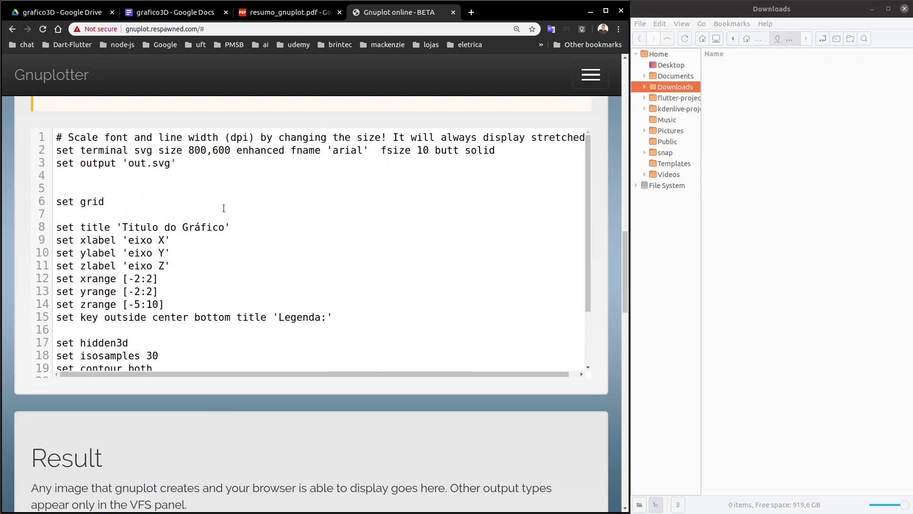
scroll(261, 262, "up", 1)
scroll(281, 419, "down", 10)
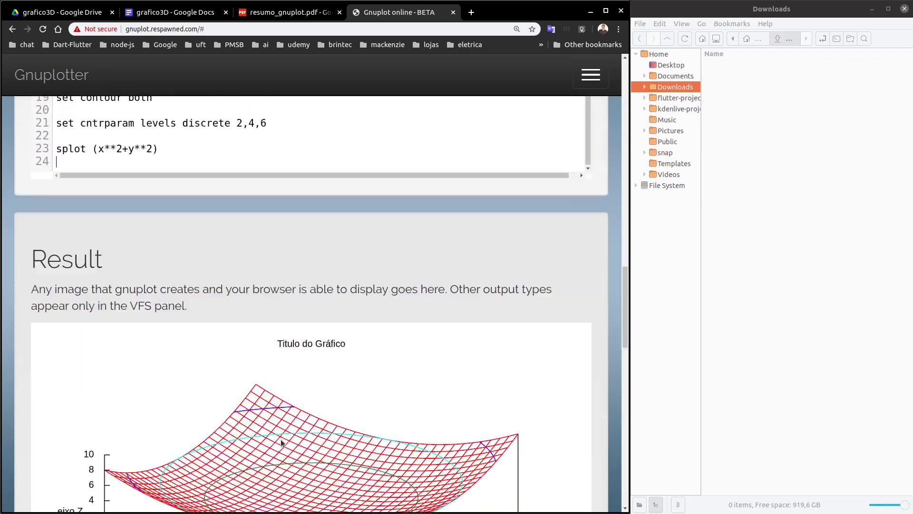
scroll(281, 438, "down", 2)
scroll(286, 434, "up", 8)
scroll(253, 346, "up", 1)
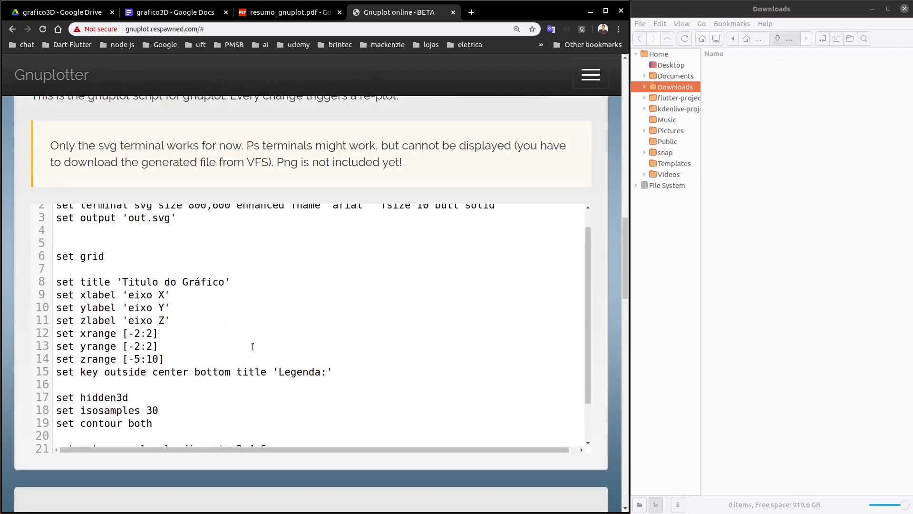
scroll(253, 346, "up", 1)
scroll(276, 462, "down", 5)
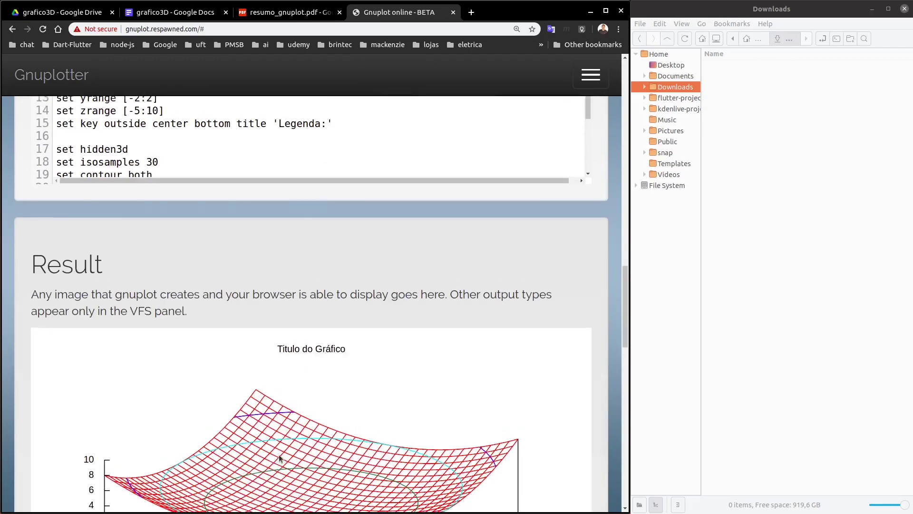
scroll(279, 458, "up", 7)
scroll(516, 281, "down", 4)
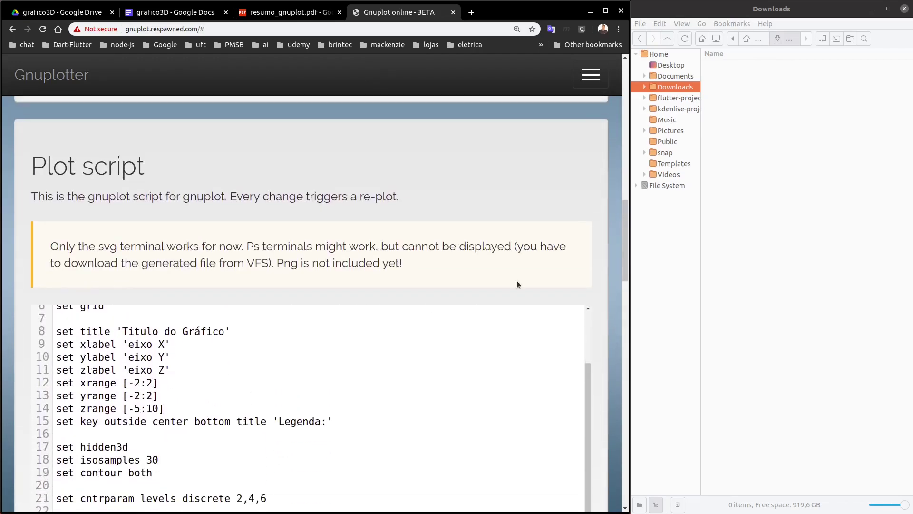
scroll(407, 323, "up", 2)
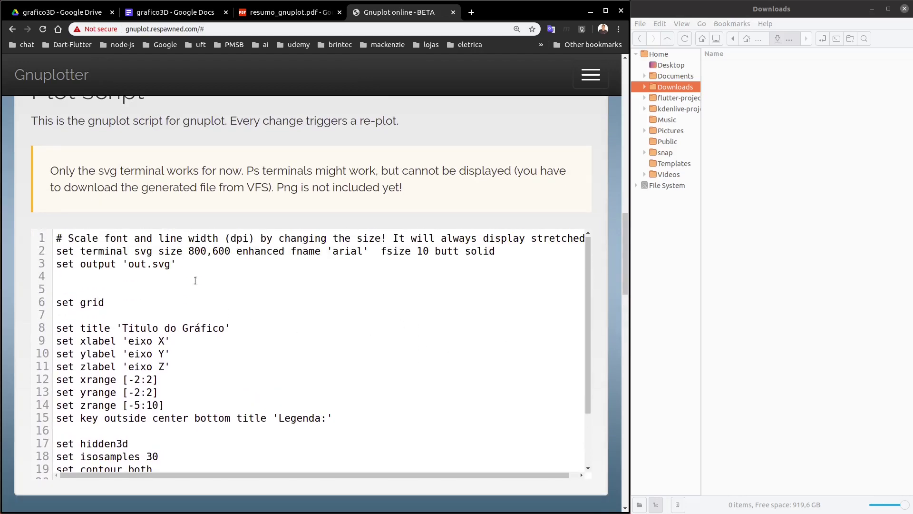
Compare the script's terminal size, grid, title, axis labels, ranges and legend settings with the rendered 3D graph
left_click(191, 252)
left_click_drag(192, 252, 189, 253)
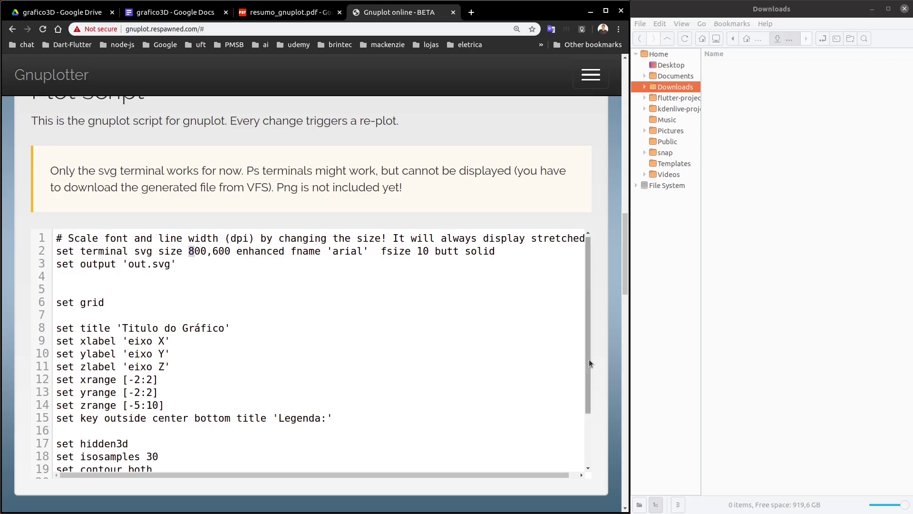
scroll(592, 378, "down", 8)
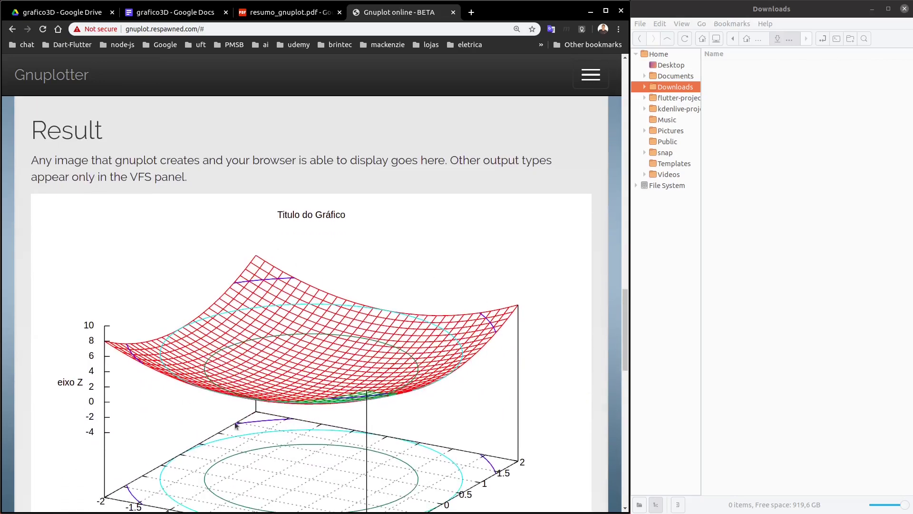
scroll(408, 367, "up", 5)
scroll(409, 372, "up", 3)
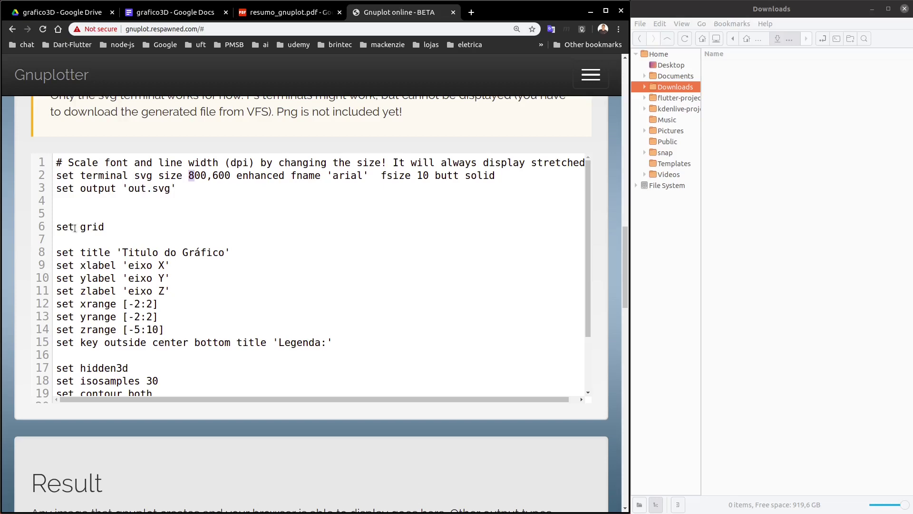
scroll(325, 462, "down", 8)
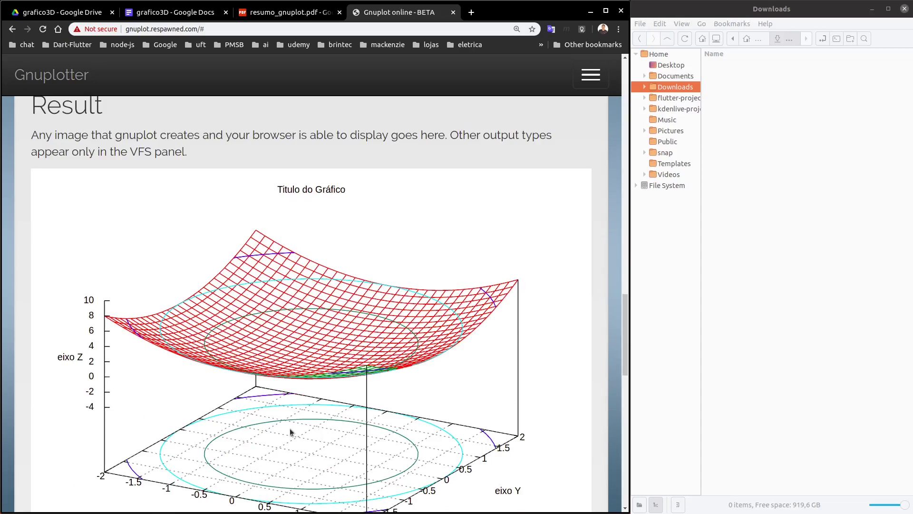
scroll(385, 357, "up", 6)
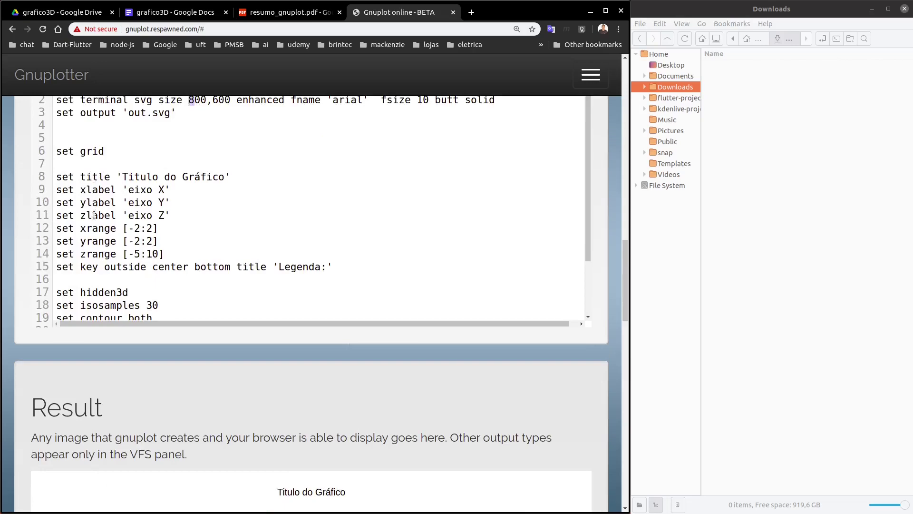
scroll(378, 378, "down", 8)
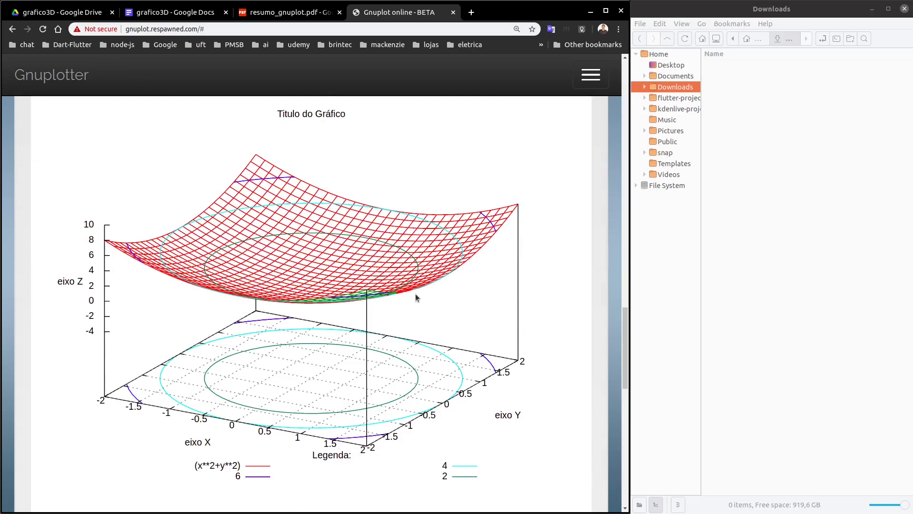
scroll(413, 295, "up", 8)
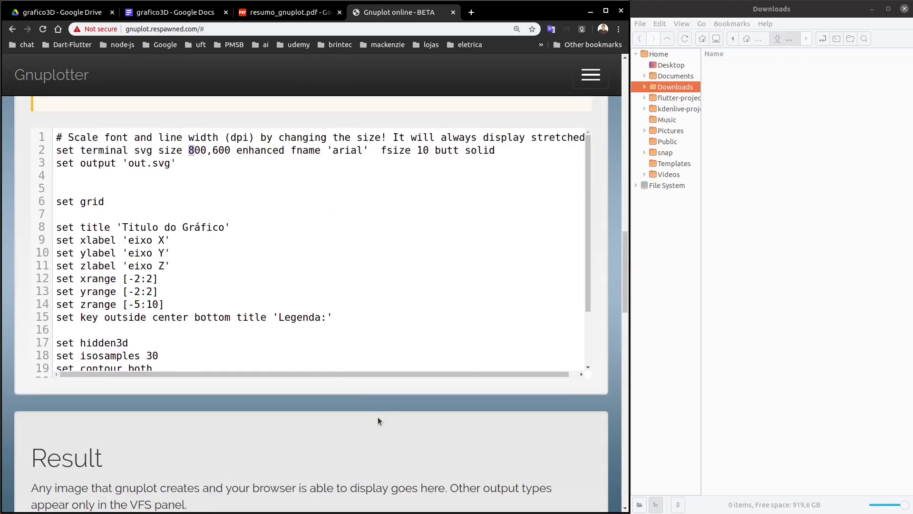
scroll(378, 421, "down", 9)
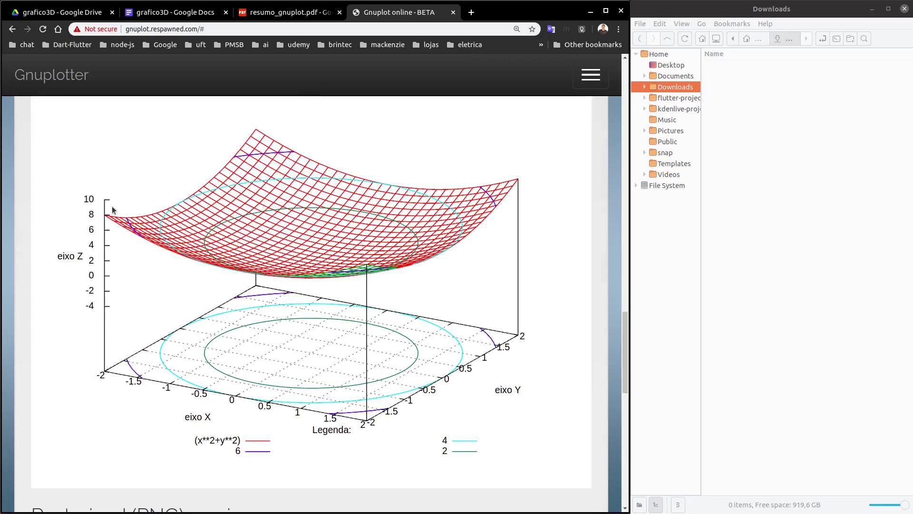
scroll(344, 203, "up", 5)
scroll(352, 233, "up", 5)
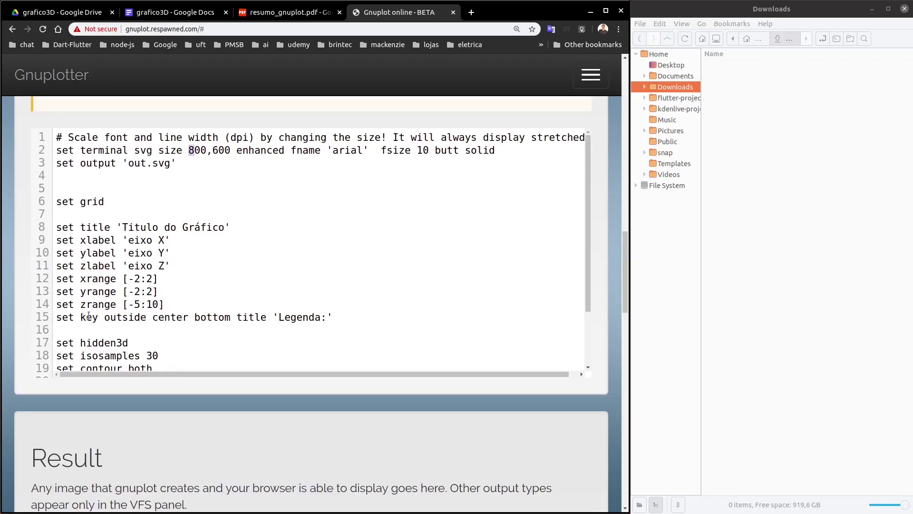
scroll(322, 424, "down", 12)
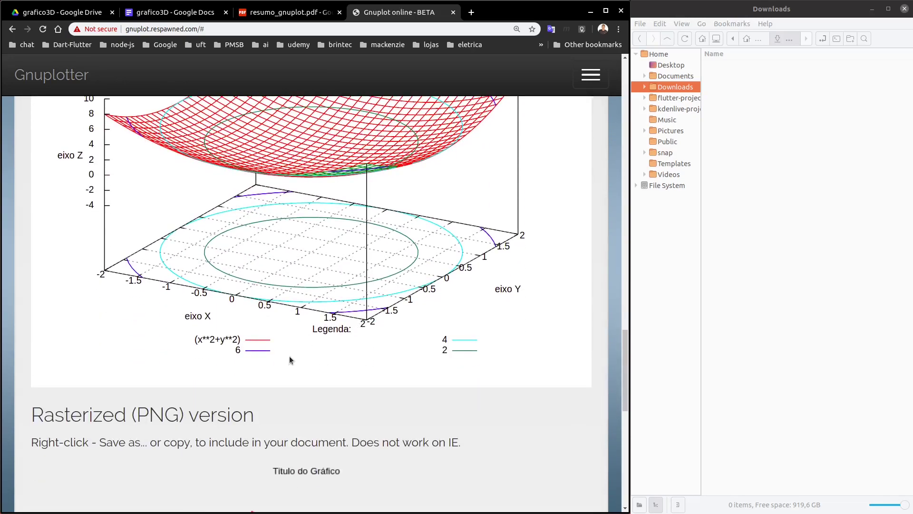
Examine the hidden3d, isosamples, contour and cntrparam lines of the script against the surface mesh in the Result section
scroll(287, 368, "down", 6)
scroll(286, 364, "up", 15)
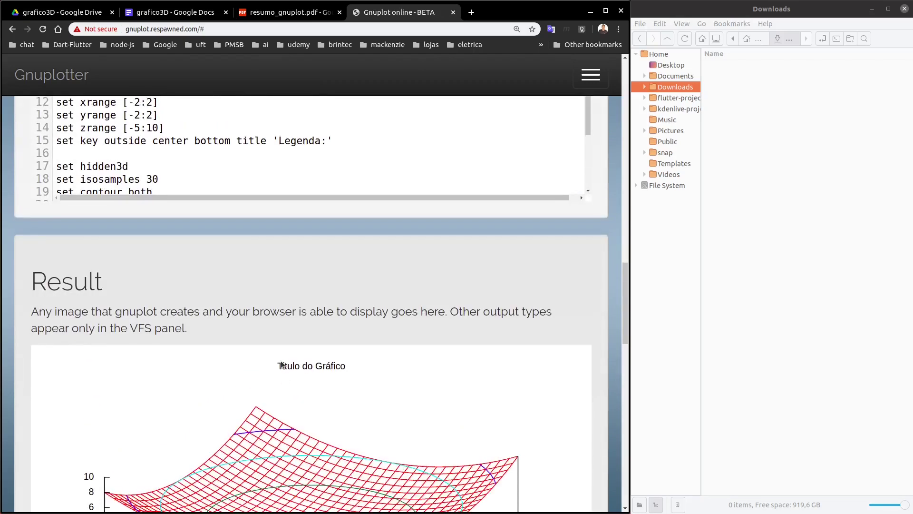
scroll(333, 185, "down", 2)
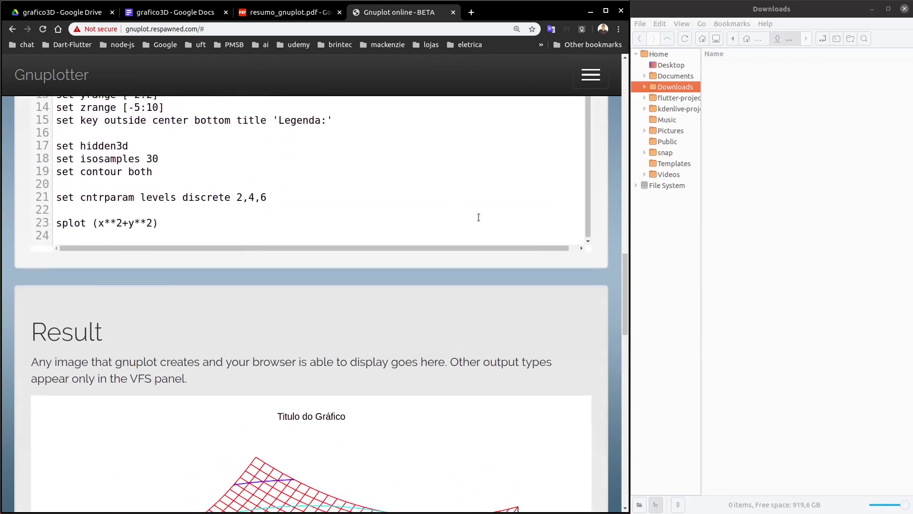
scroll(477, 216, "up", 2)
scroll(477, 215, "down", 2)
scroll(487, 303, "up", 2)
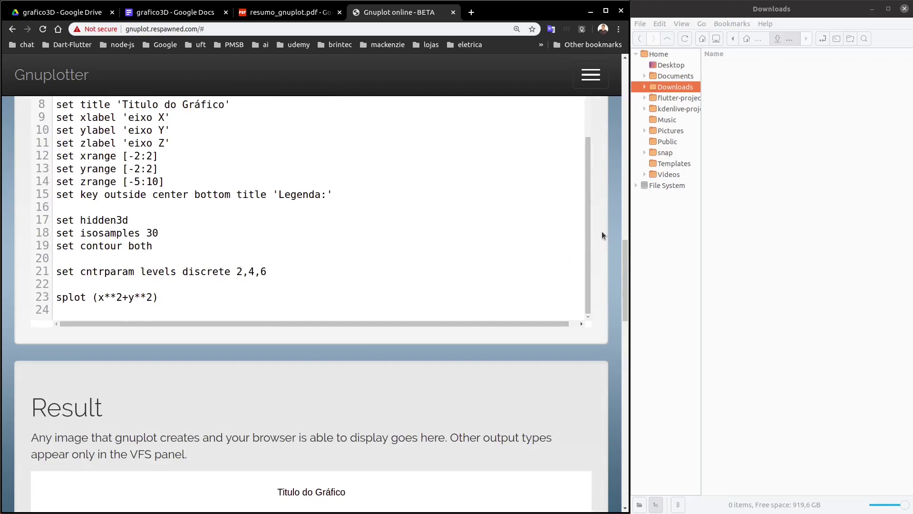
scroll(601, 231, "down", 2)
scroll(601, 231, "up", 4)
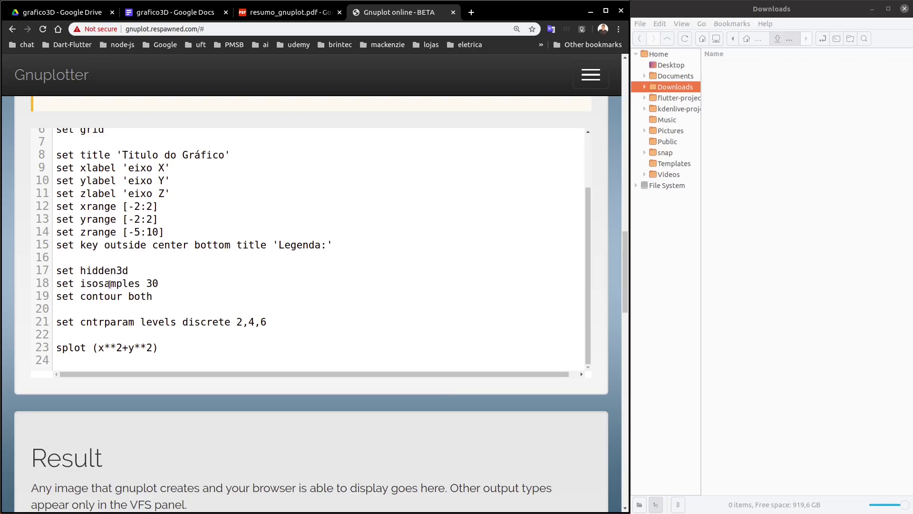
scroll(344, 398, "down", 6)
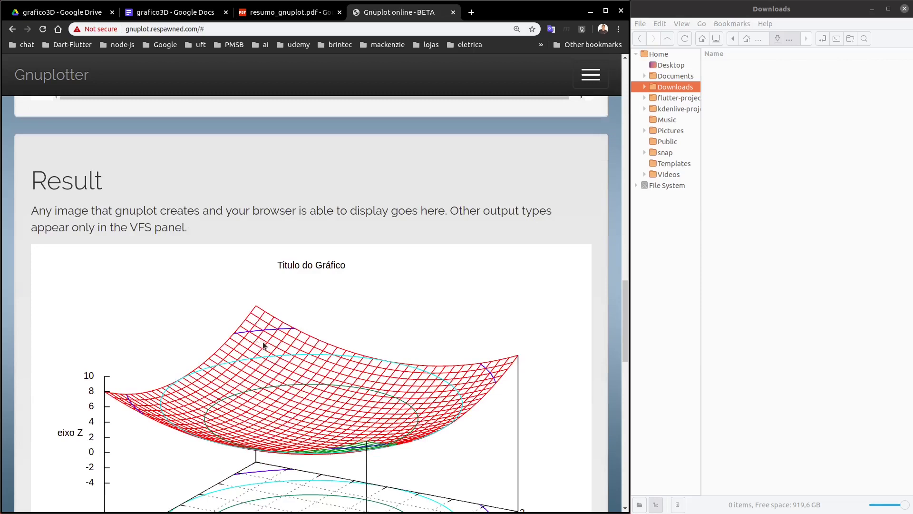
scroll(362, 354, "up", 5)
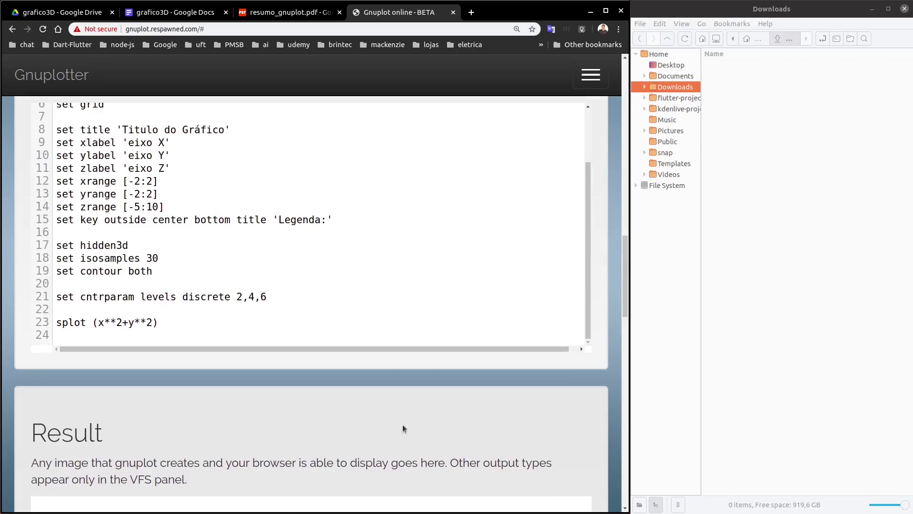
scroll(458, 356, "down", 6)
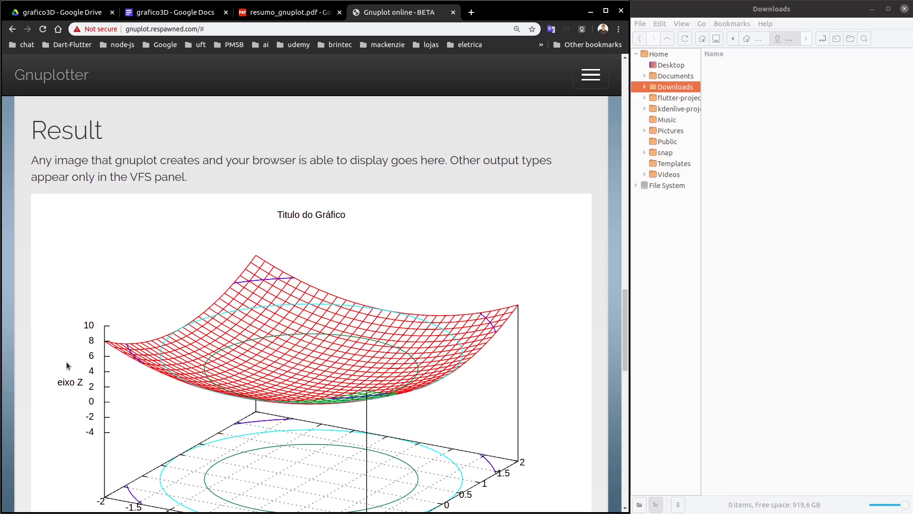
Compare the discrete contour levels 2,4,6 and the splot (x**2+y**2) line of the script with the rendered surface graph
scroll(373, 355, "up", 5)
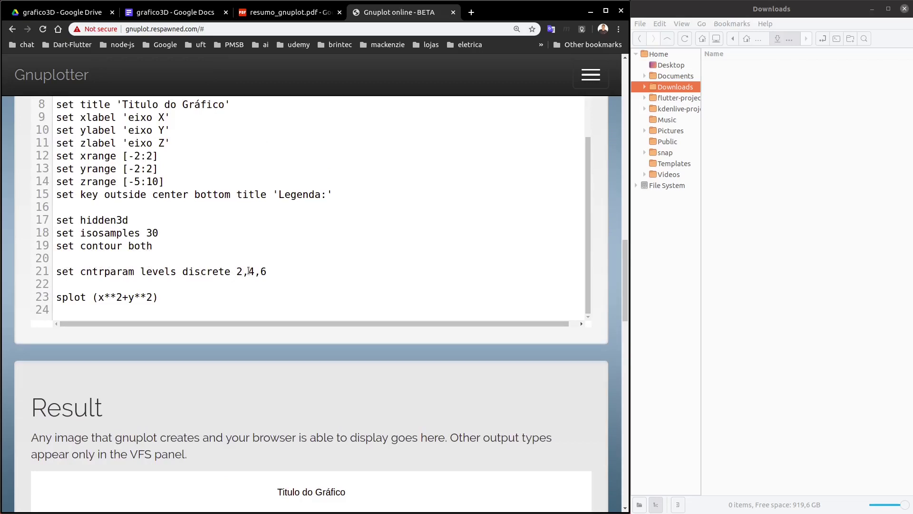
scroll(297, 326, "down", 7)
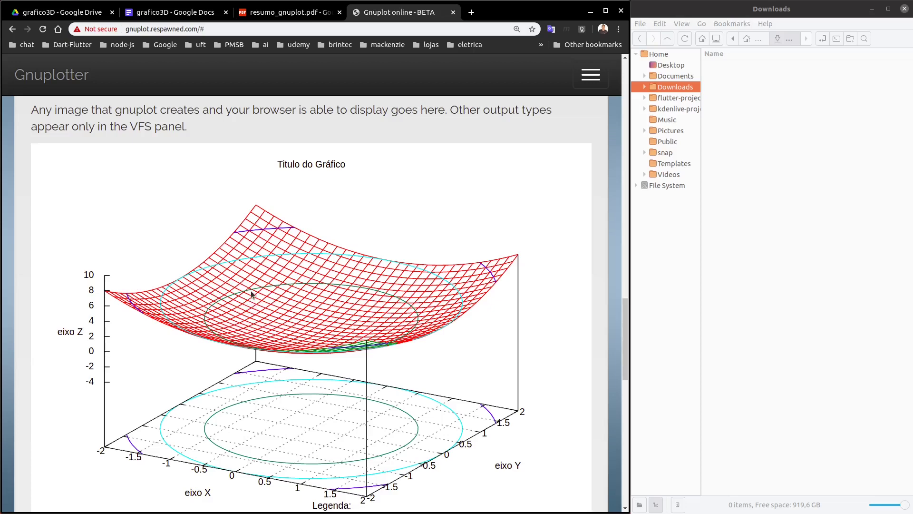
scroll(301, 309, "up", 3)
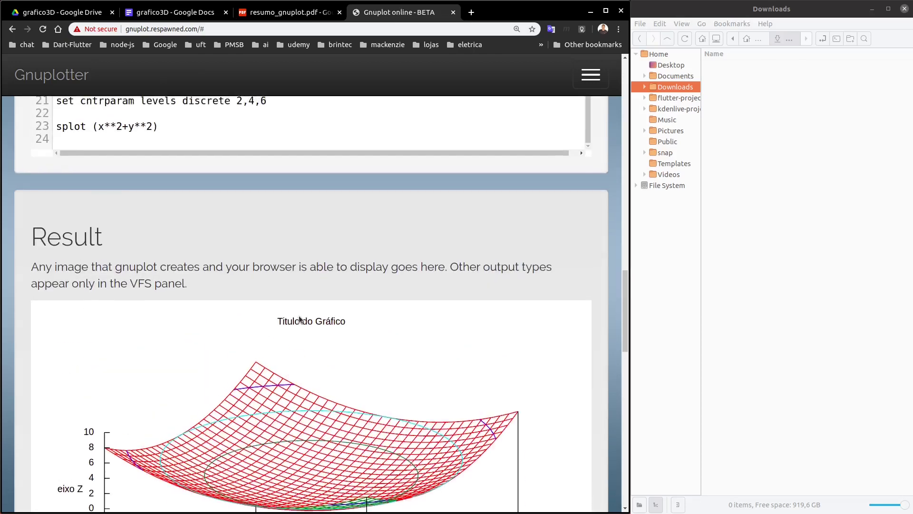
scroll(301, 319, "up", 1)
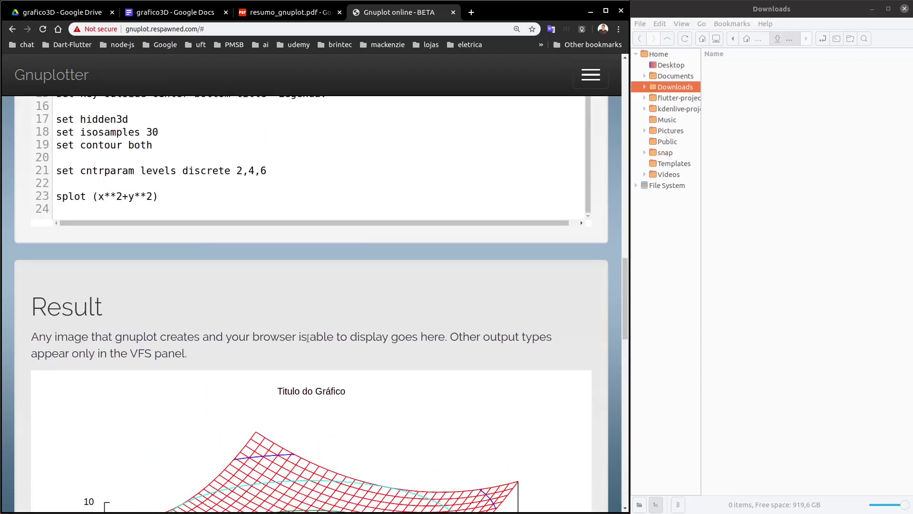
scroll(304, 372, "down", 4)
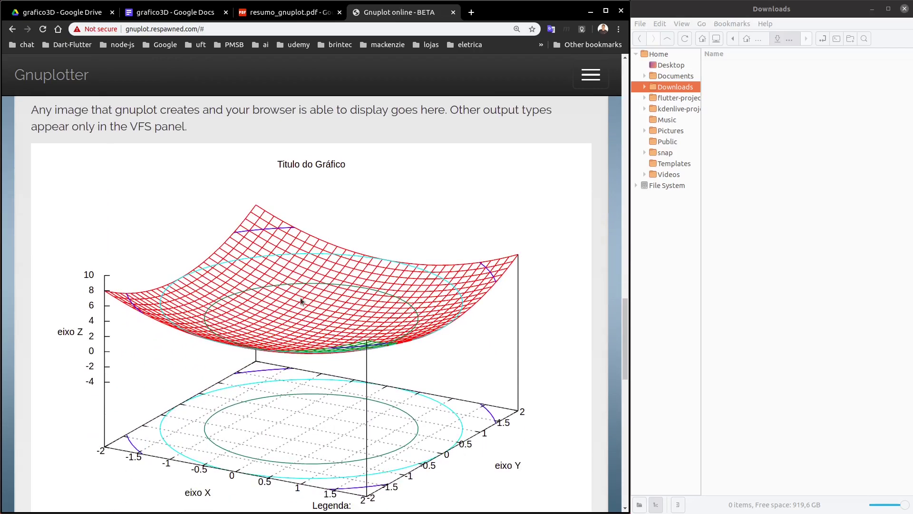
scroll(301, 301, "up", 4)
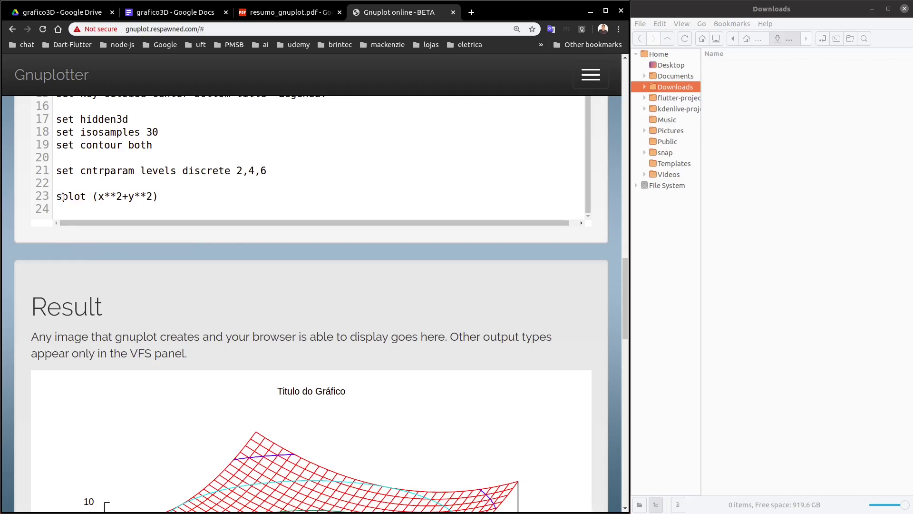
left_click_drag(63, 197, 56, 196)
scroll(304, 321, "down", 4)
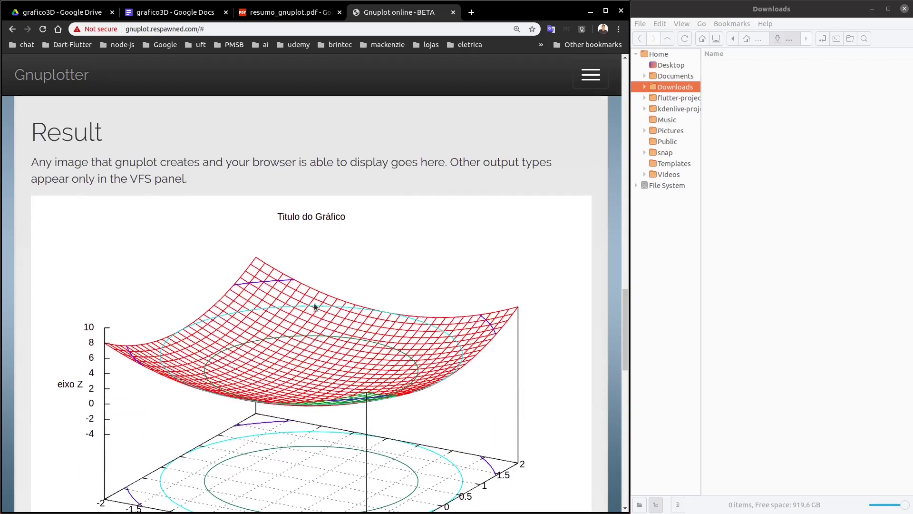
scroll(314, 304, "up", 6)
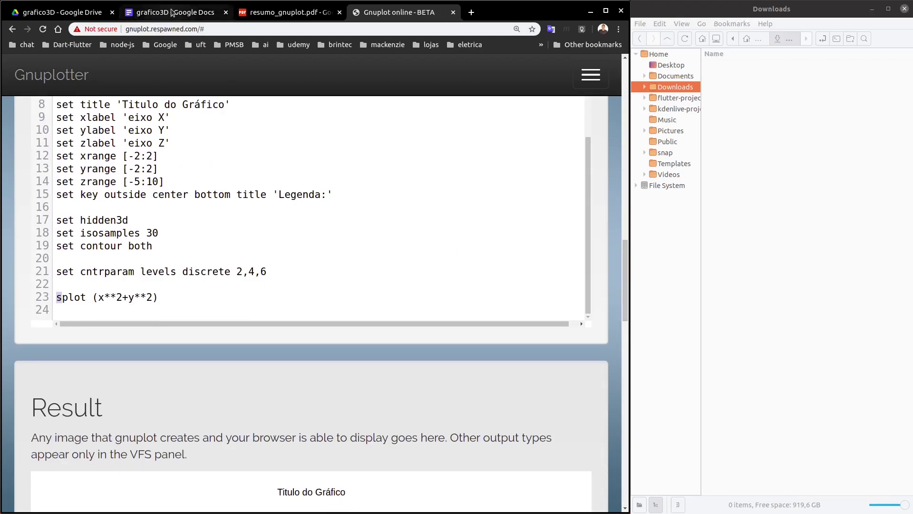
Copy the entire 3D plot script from the Plot script editor
scroll(274, 207, "up", 10)
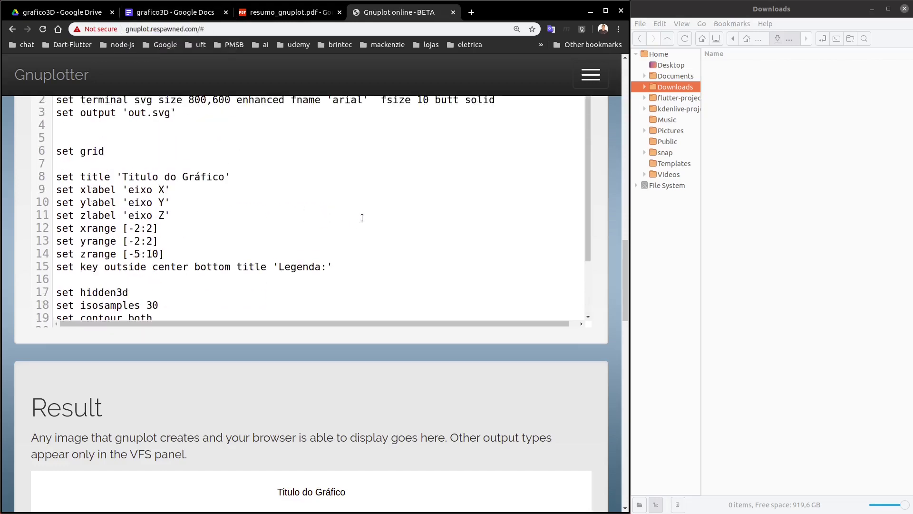
scroll(274, 207, "up", 2)
scroll(583, 272, "down", 5)
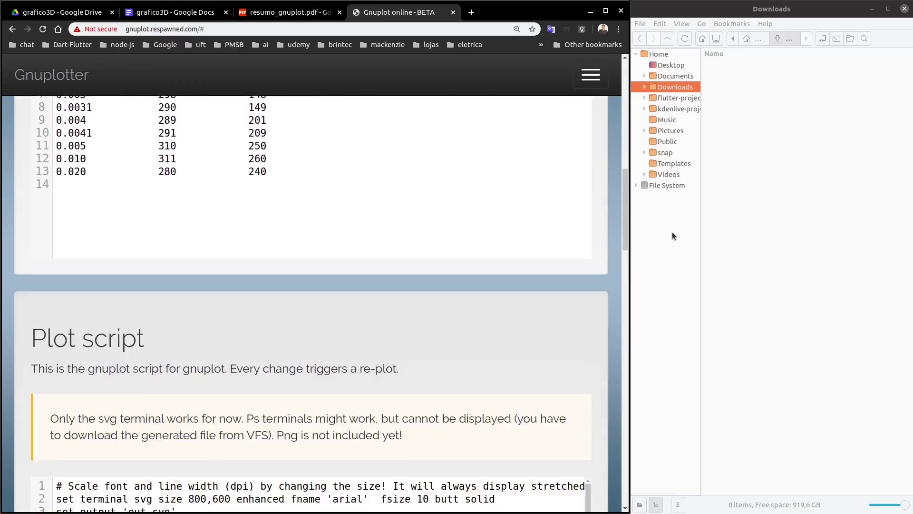
scroll(409, 265, "down", 2)
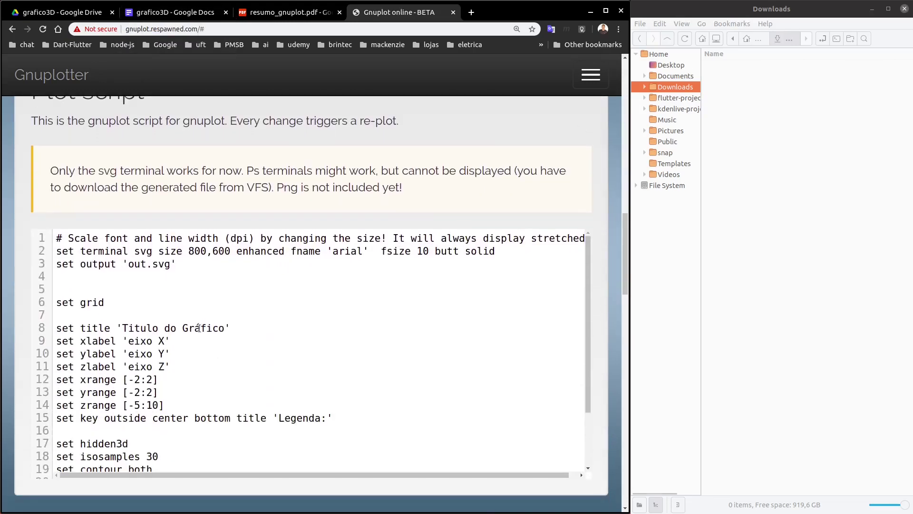
left_click(173, 317)
key("ctrl+a")
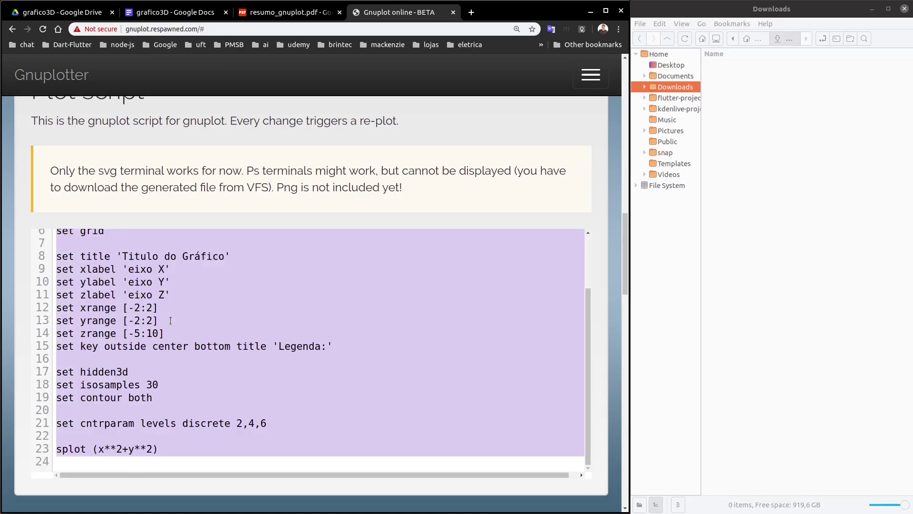
In the grafico3D Google Docs document, fill a new one-column, two-row table with the heading "script" and the copied plot script
left_click(207, 9)
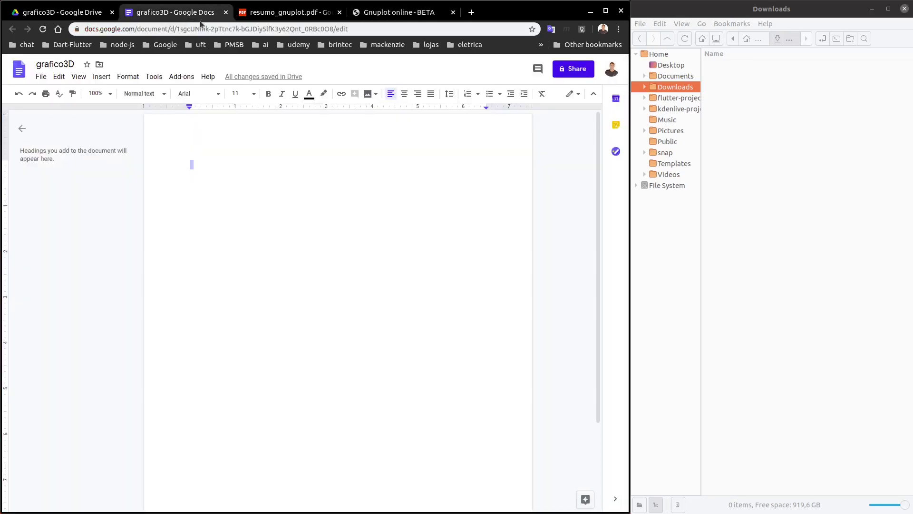
left_click(100, 77)
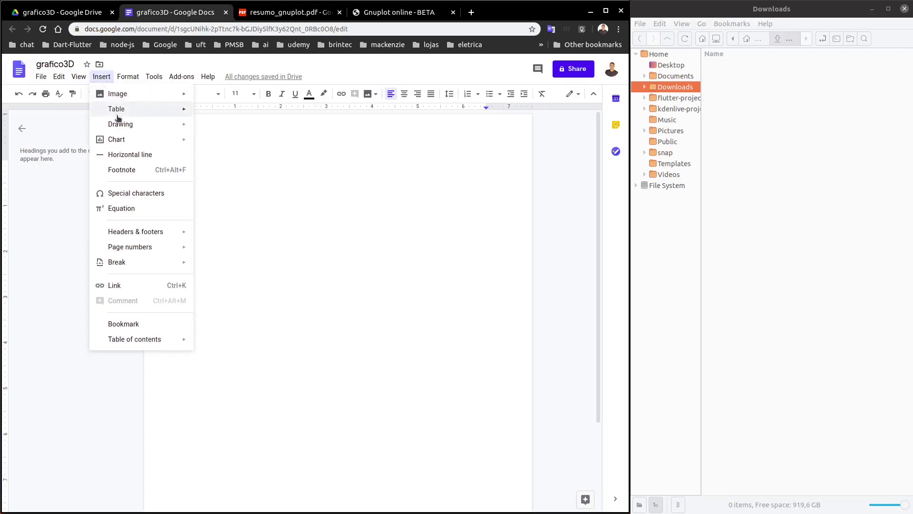
mouse_move(119, 108)
left_click(203, 122)
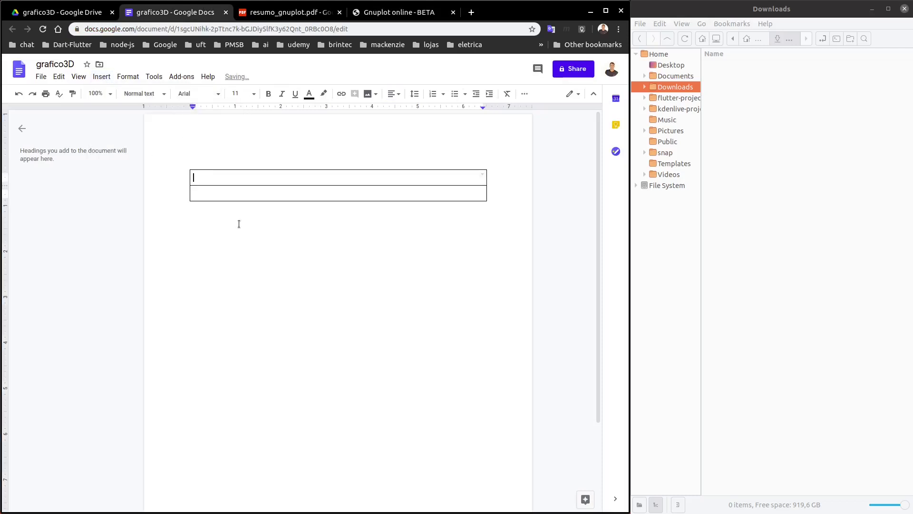
type("script")
double_click(233, 190)
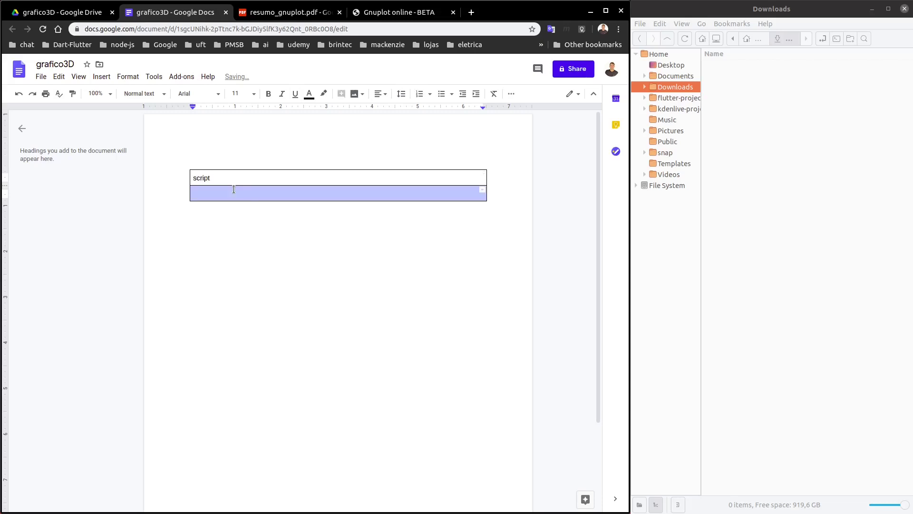
type("# Scale font and line width (dpi) by changing the size! It will always display stretched. set terminal svg size 800,600 enhanced fname 'arial'  fsize 10 butt solid set output 'out.svg'   set grid  set title 'Titulo do Gráfico' set xlabel 'eixo X' set ylabel 'eixo Y' set zlabel 'eixo Z' set xrange [-2:2] set yrange [-2:2] set zrange [-5:10] set key outside center bottom title 'Legenda:'  set hidden3d set isosamples 30 set contour both  set cntrparam levels discrete 2,4,6  splot (x**2+y**2)")
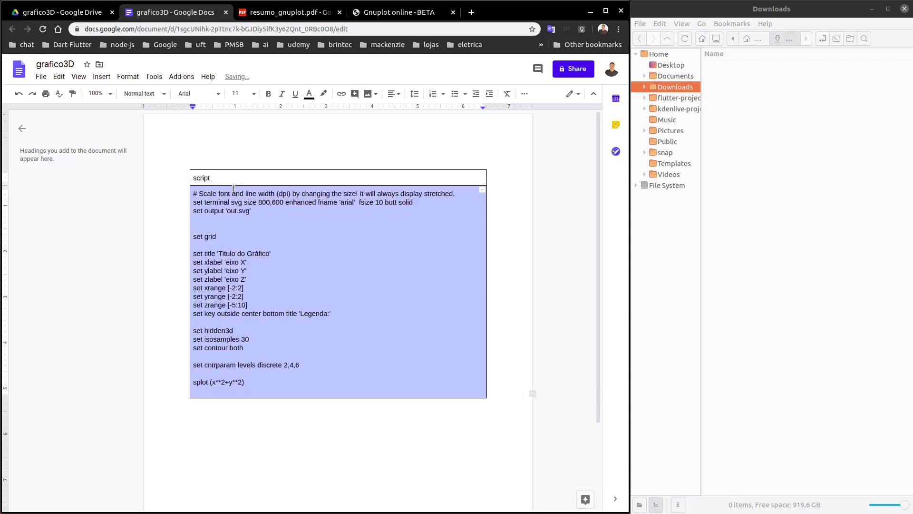
Copy the 3D graph image from Gnuplotter's Result section and paste it below the script table in the grafico3D document
left_click(364, 13)
scroll(366, 381, "down", 5)
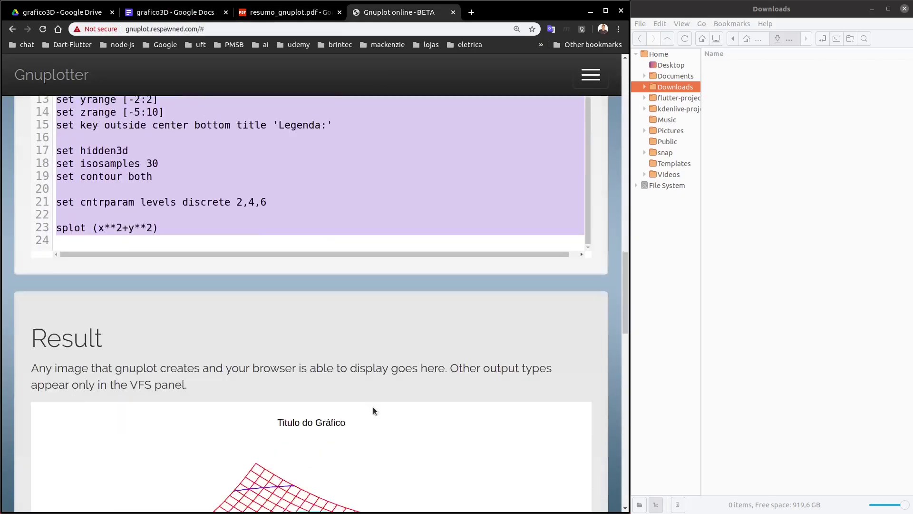
scroll(372, 407, "down", 5)
right_click(302, 330)
left_click(342, 363)
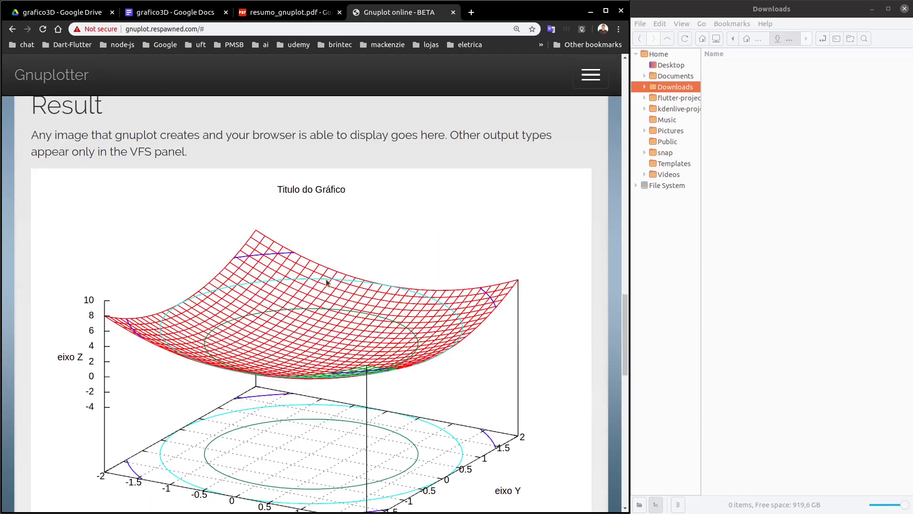
left_click(175, 12)
left_click(314, 428)
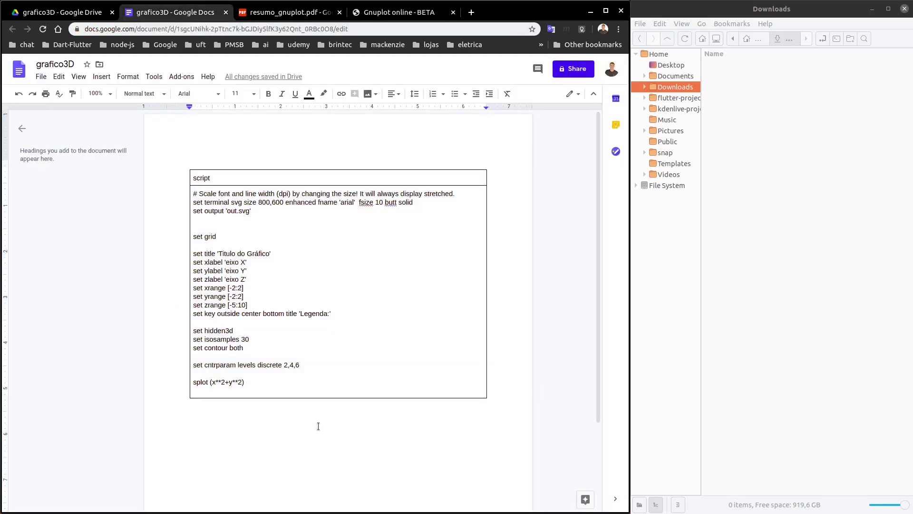
key("ctrl+v")
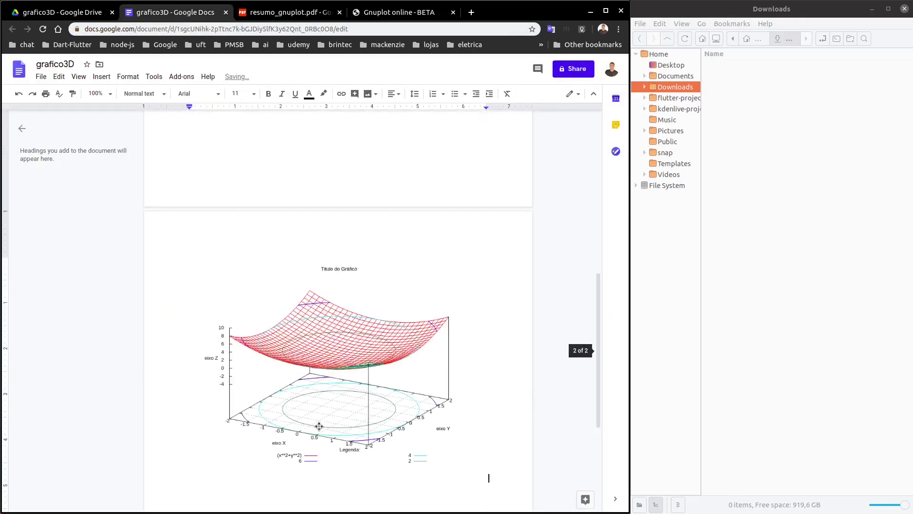
Back in Gnuplotter, save the rasterized PNG version of the graph as download.png in the Downloads folder
left_click(402, 12)
scroll(395, 362, "down", 10)
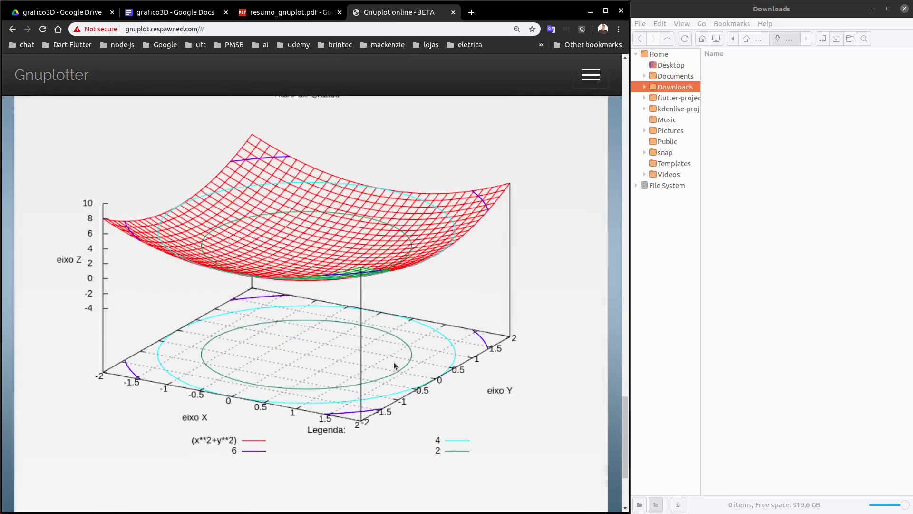
scroll(393, 361, "down", 2)
right_click(350, 217)
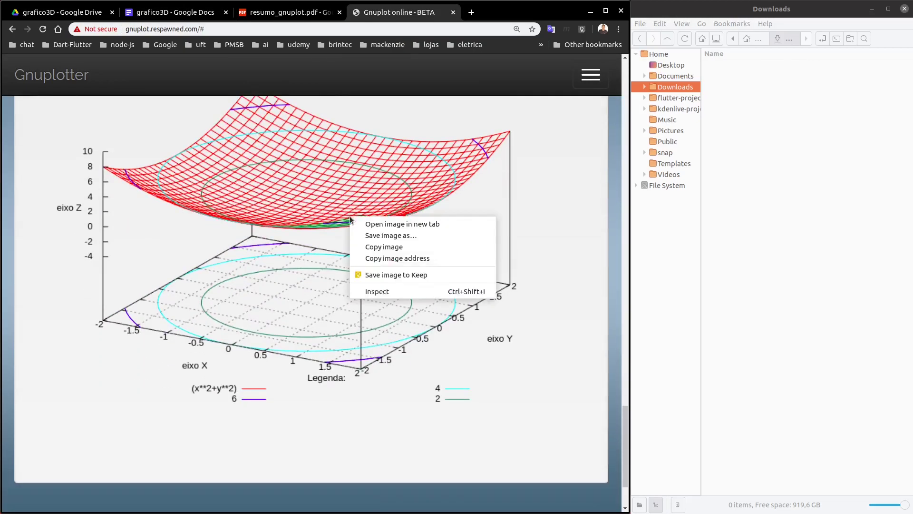
left_click(391, 236)
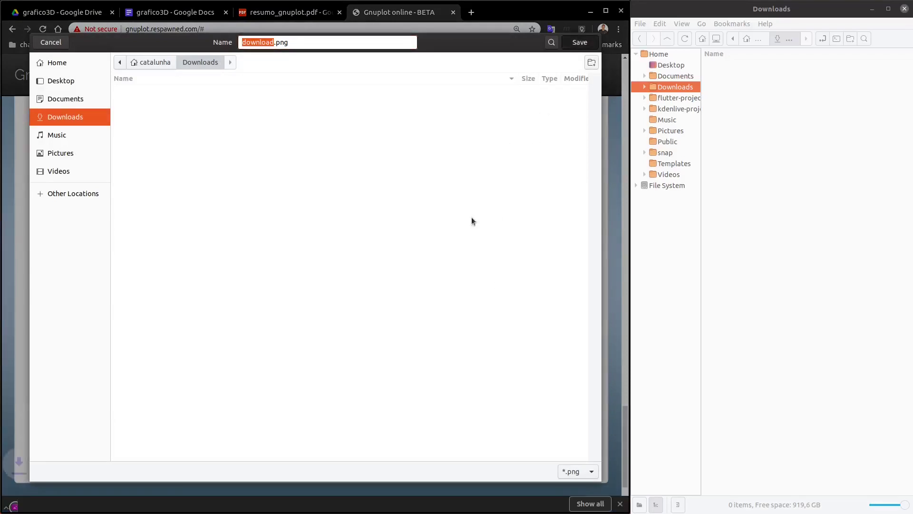
key("Return")
Download out.svg and script.txt from the VFS contents list
scroll(531, 239, "down", 4)
key("ctrl+minus")
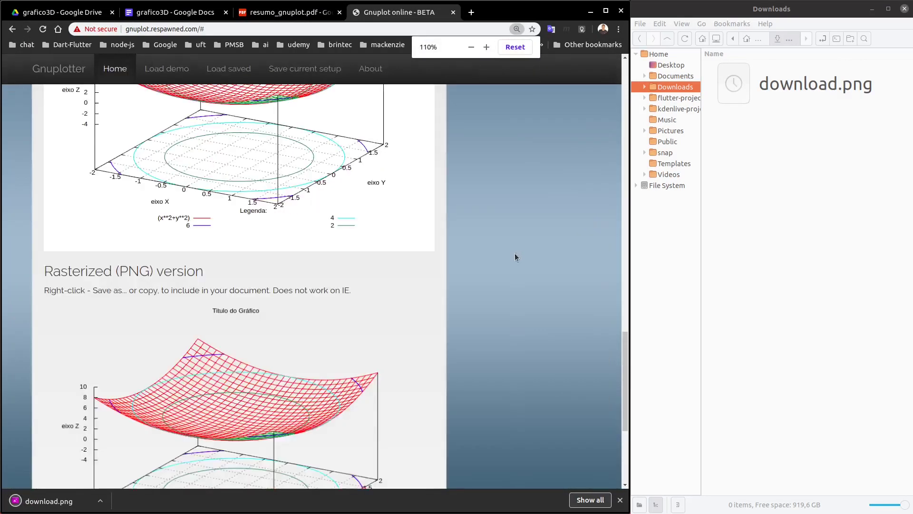
key("ctrl+minus")
scroll(514, 250, "up", 15)
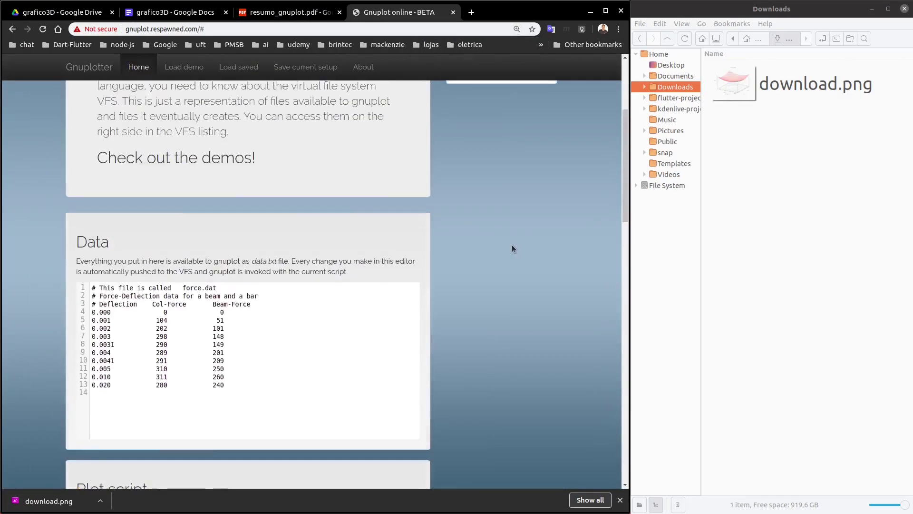
scroll(512, 248, "up", 4)
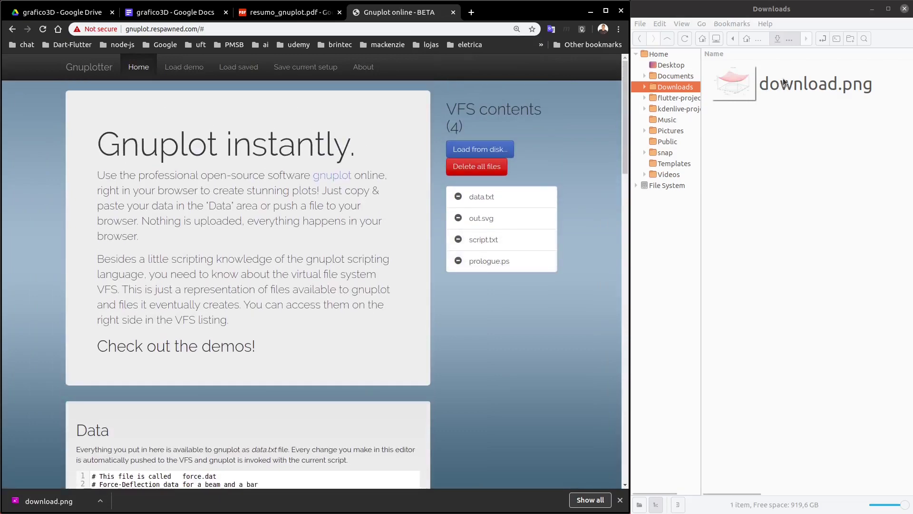
scroll(391, 342, "down", 5)
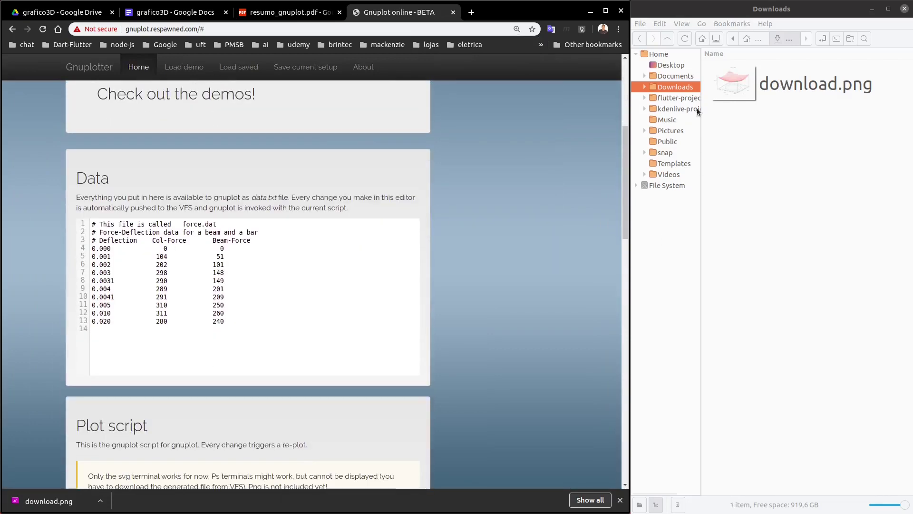
scroll(536, 204, "up", 5)
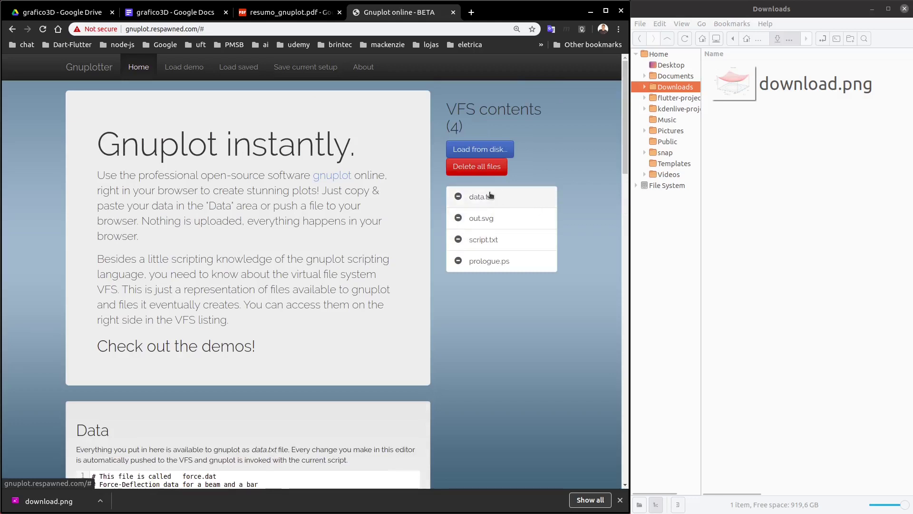
left_click(488, 222)
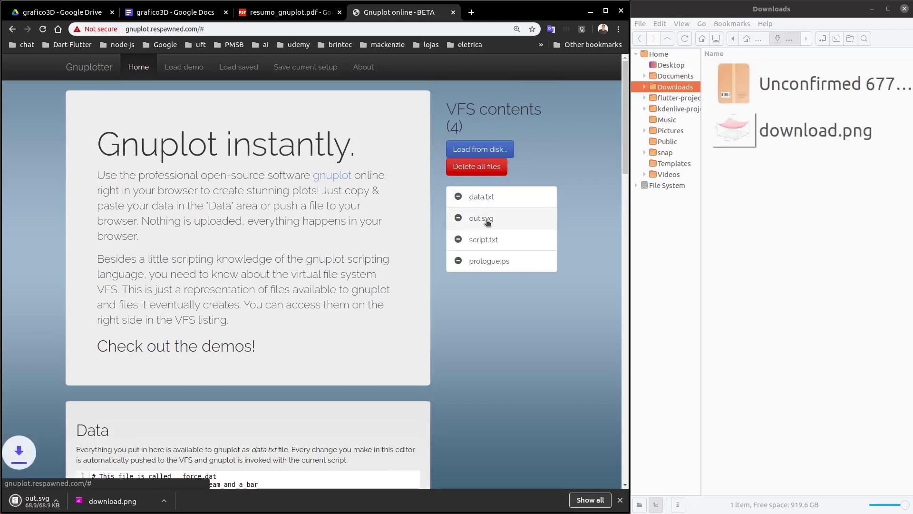
left_click(486, 244)
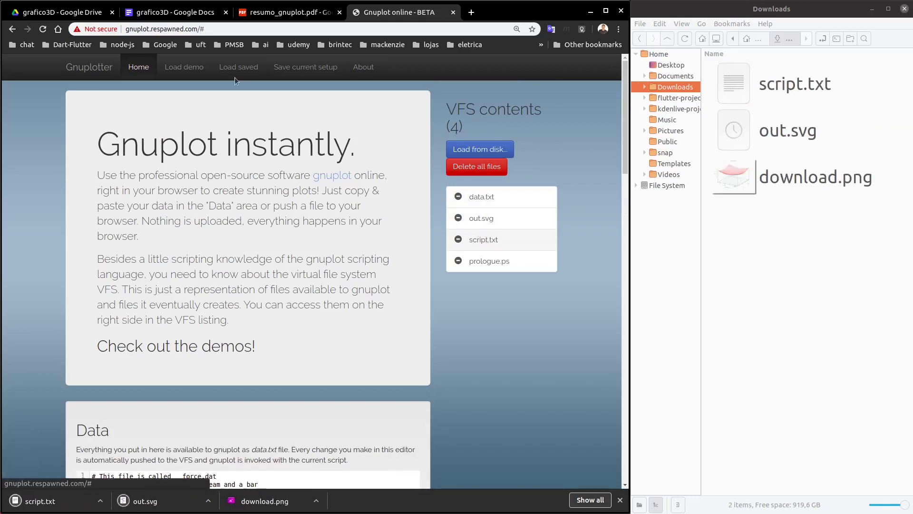
Upload script.txt, out.svg and download.png from Downloads to the grafico3D folder in Google Drive, and check the grafico3D document
left_click(62, 12)
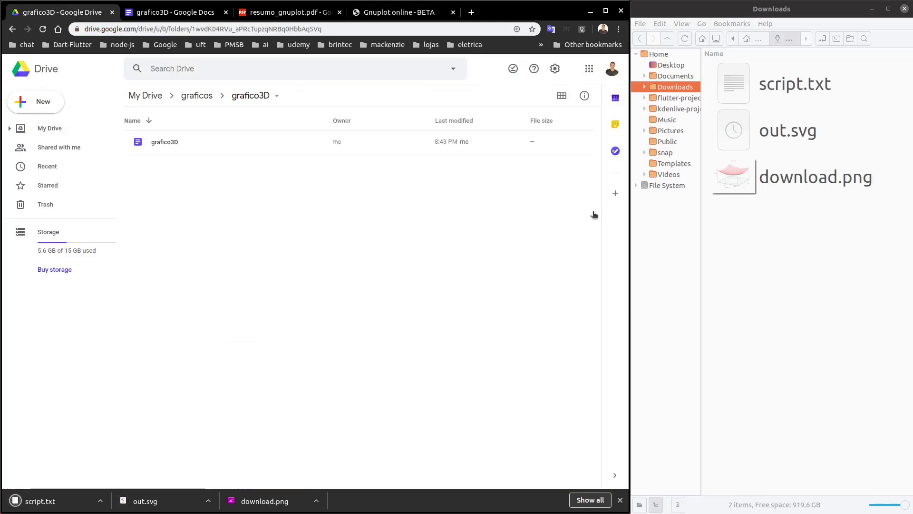
left_click(846, 182)
left_click(802, 90, "shift")
left_click_drag(779, 89, 263, 251)
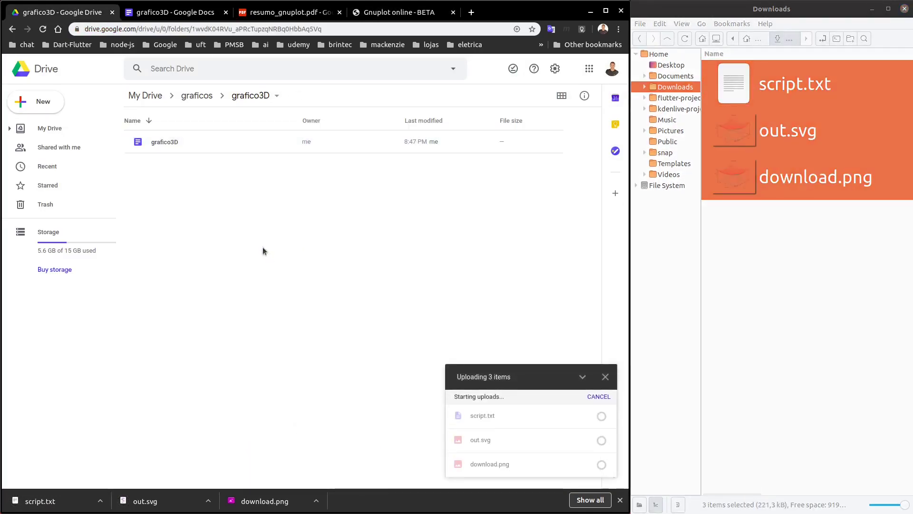
left_click(177, 13)
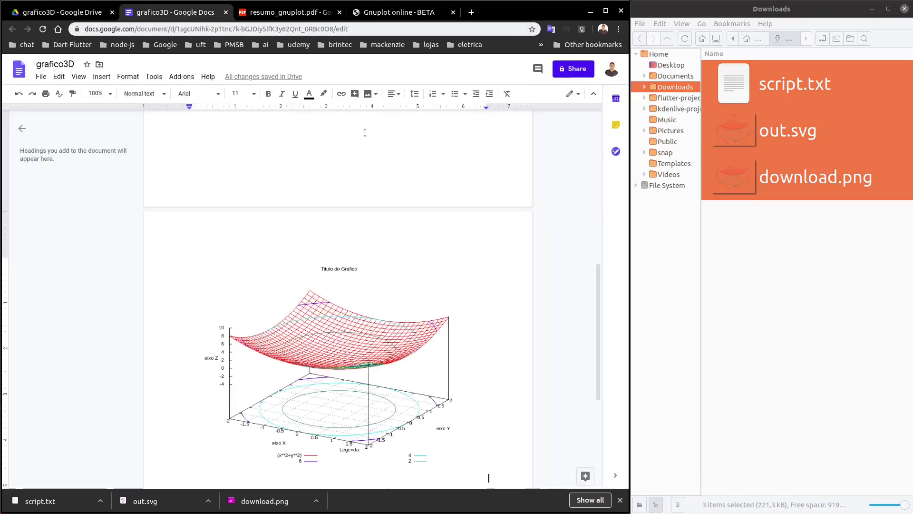
left_click(65, 13)
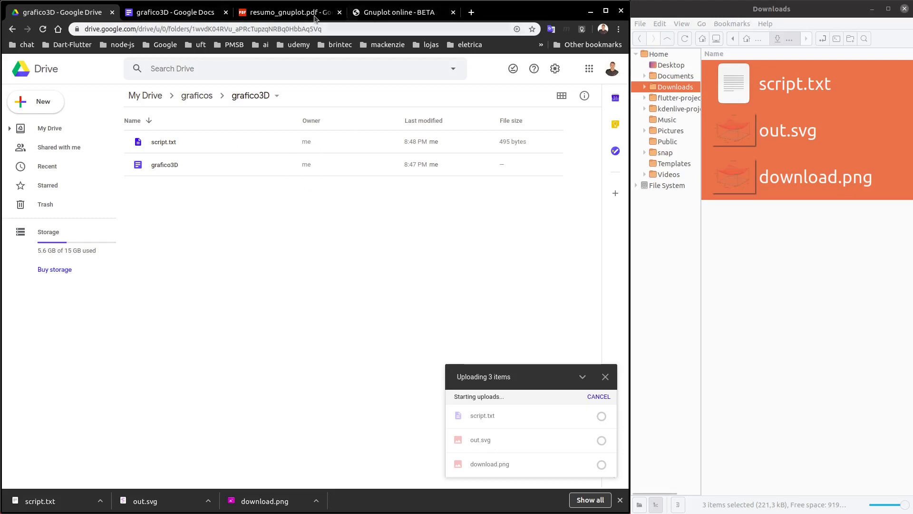
Review the 2D and 3D scripts in resumo_gnuplot.pdf and the Gnuplotter page, and return to the graficos folder in Google Drive
left_click(292, 13)
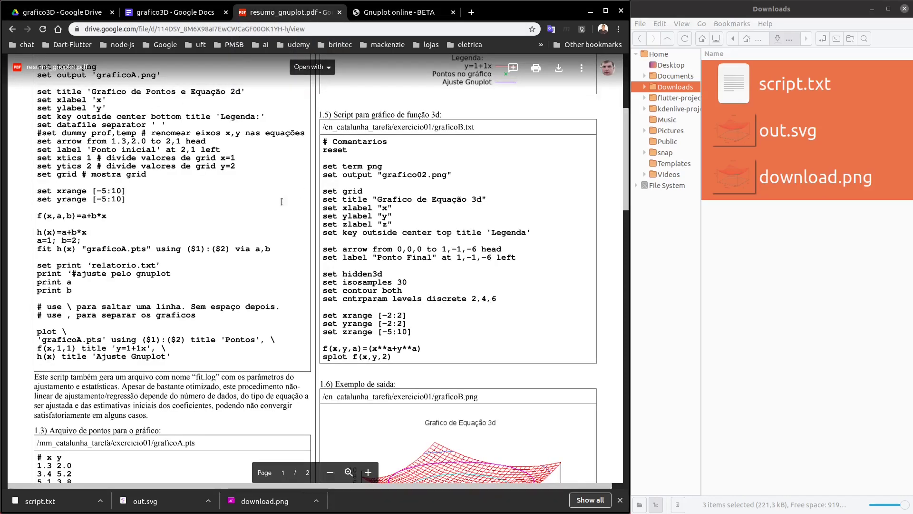
scroll(281, 202, "up", 5)
scroll(268, 240, "down", 7)
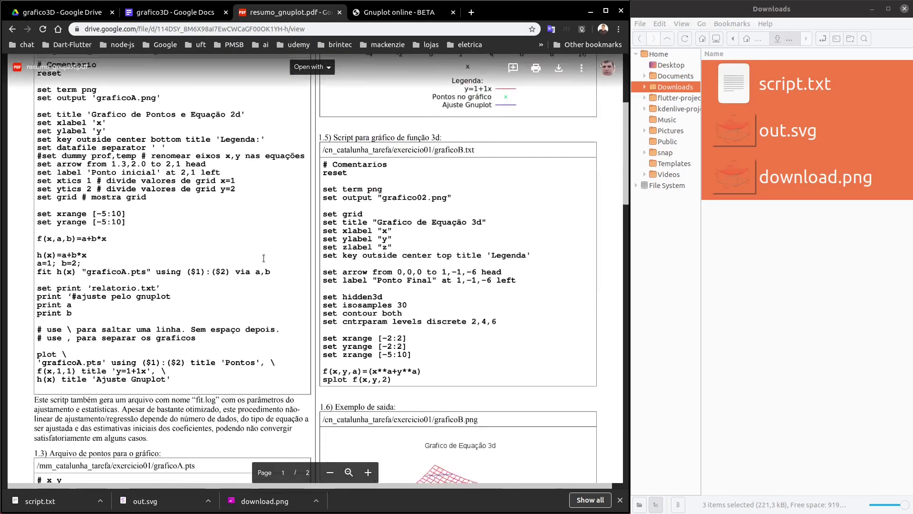
scroll(261, 261, "up", 3)
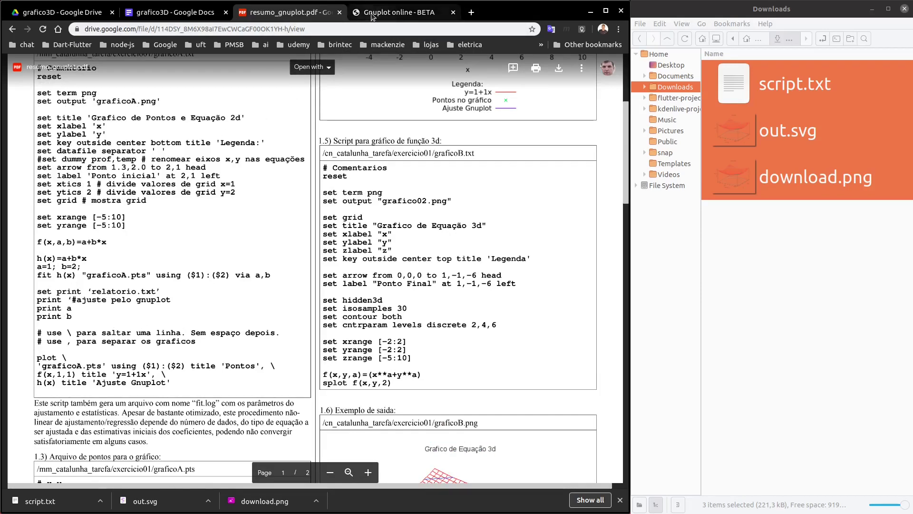
left_click(397, 12)
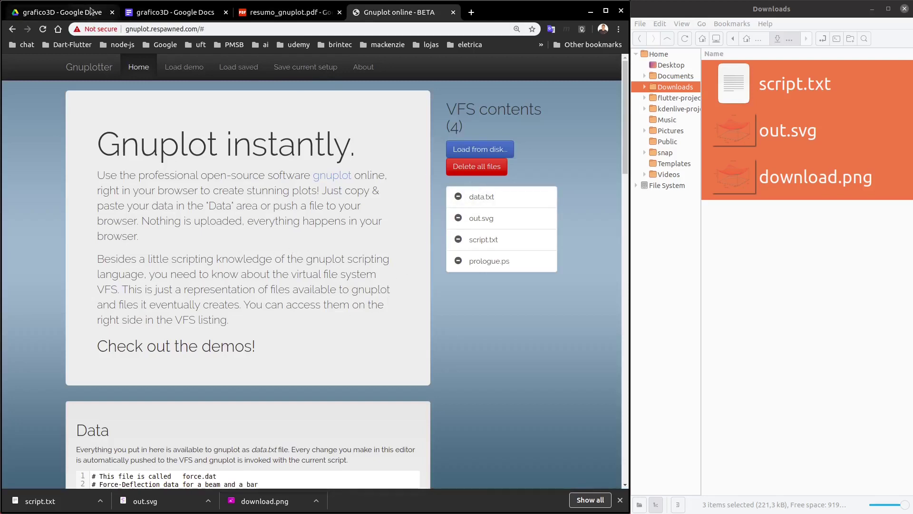
left_click(62, 12)
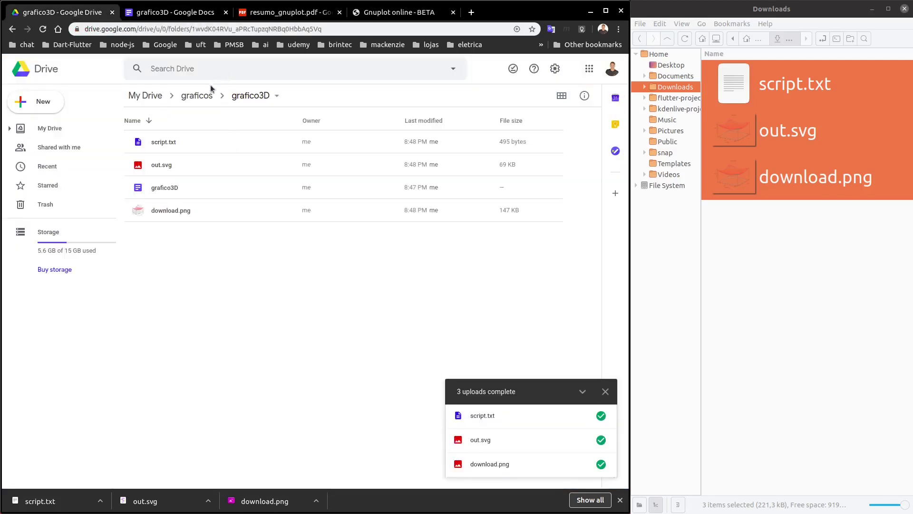
left_click(197, 95)
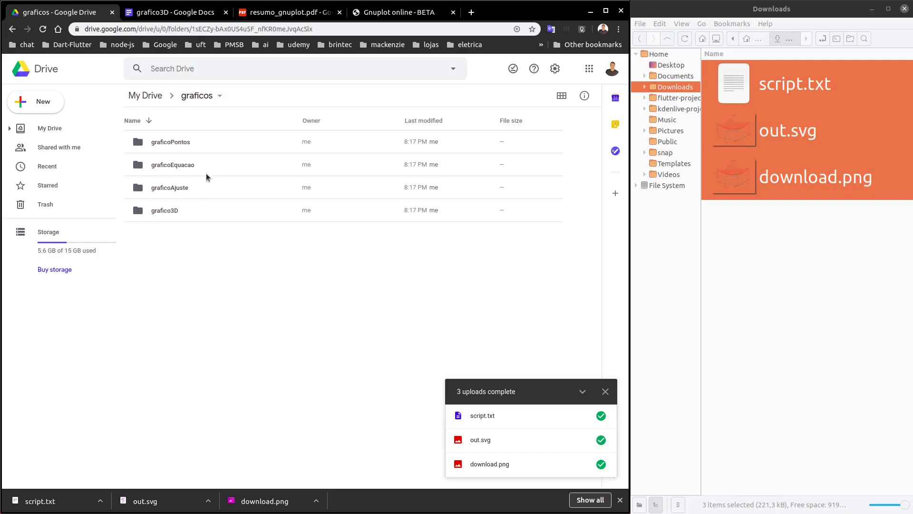
Close the browser's download bar and delete script.txt, out.svg and download.png from the local Downloads folder
left_click(619, 500)
left_click(775, 232)
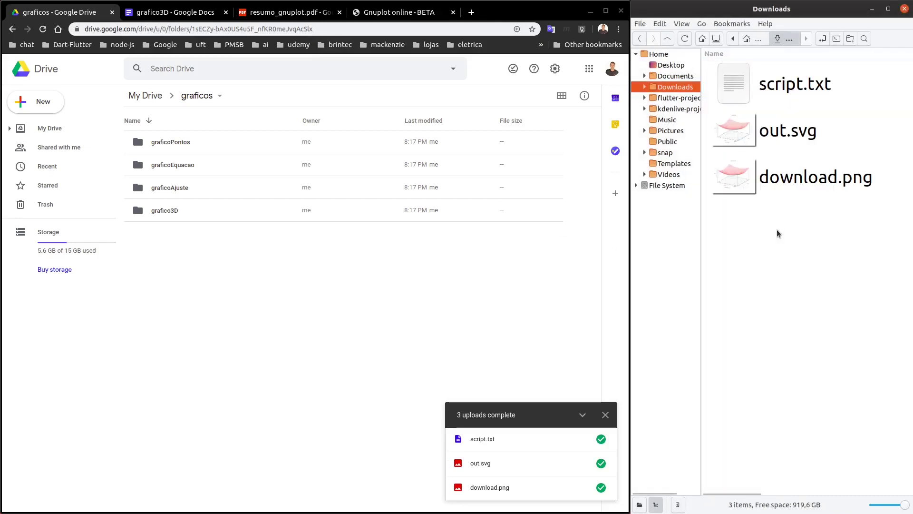
key("ctrl+a")
key("Delete")
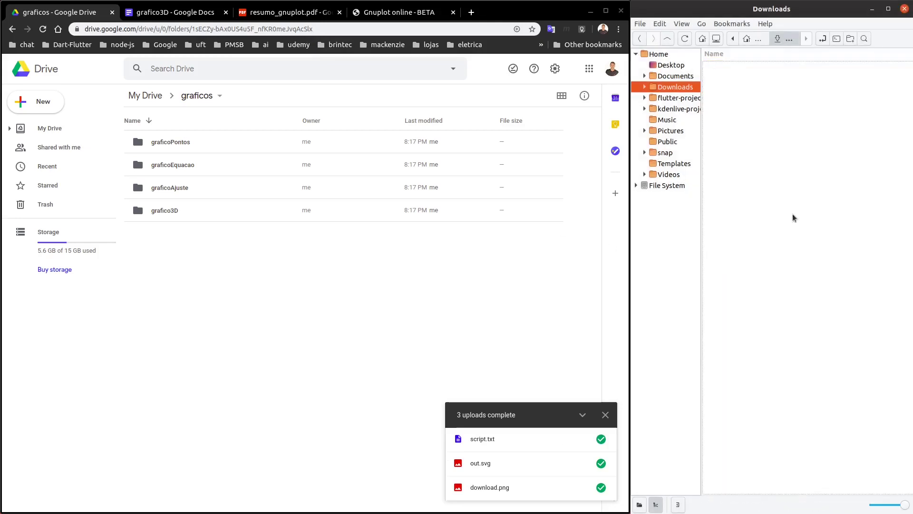
left_click(341, 285)
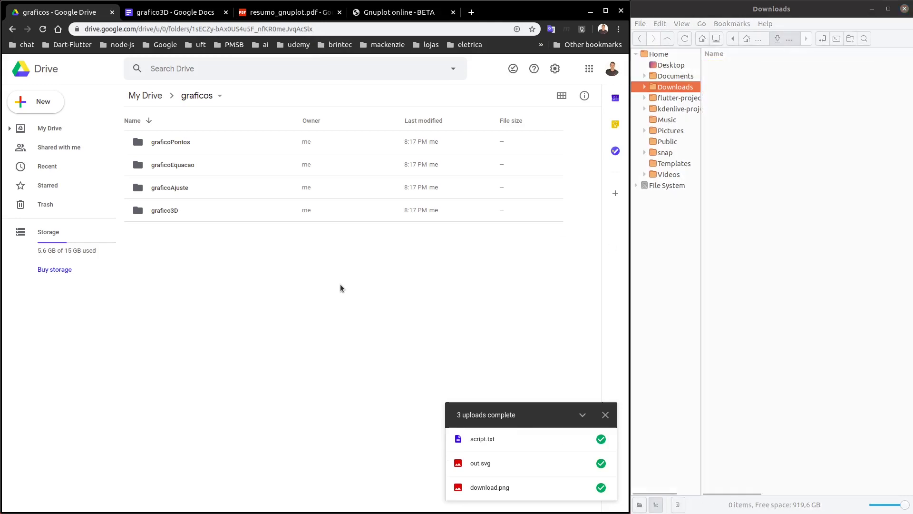